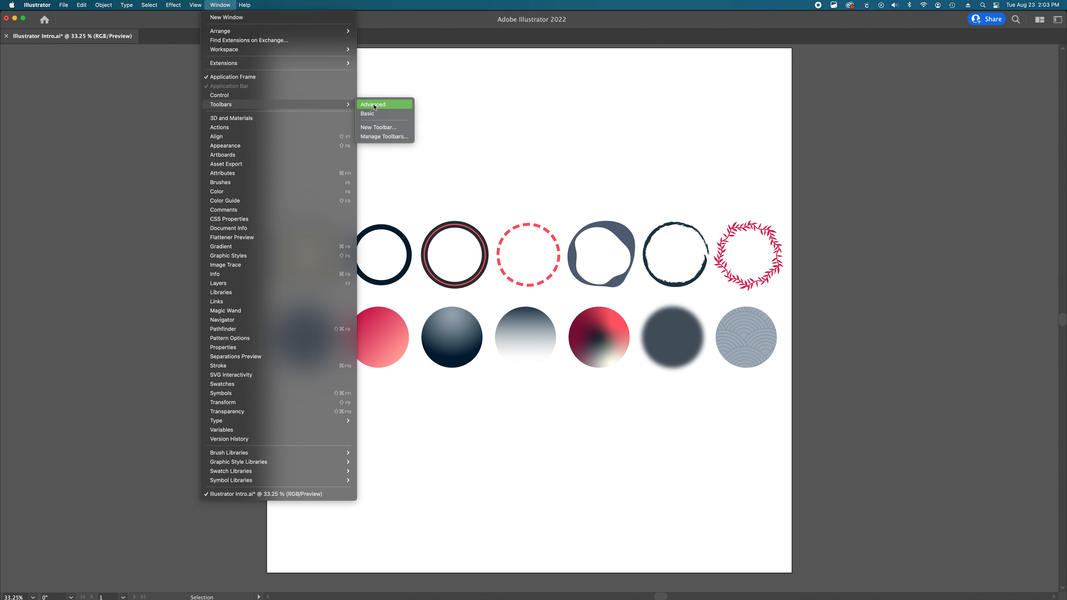
- Show the Advanced toolbar and float it beside the canvas
{"action": "left_click", "coordinate": [375, 107]}
{"action": "left_click_drag", "start_coordinate": [33, 92], "coordinate": [72, 87]}
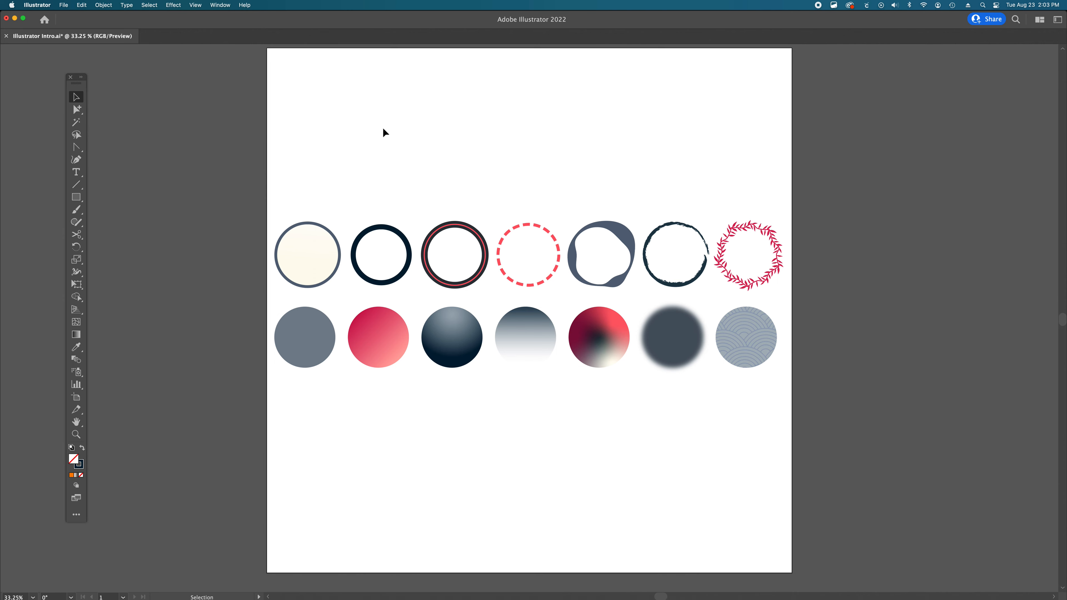
- Turn on the Control bar from the Window menu
{"action": "left_click", "coordinate": [219, 5]}
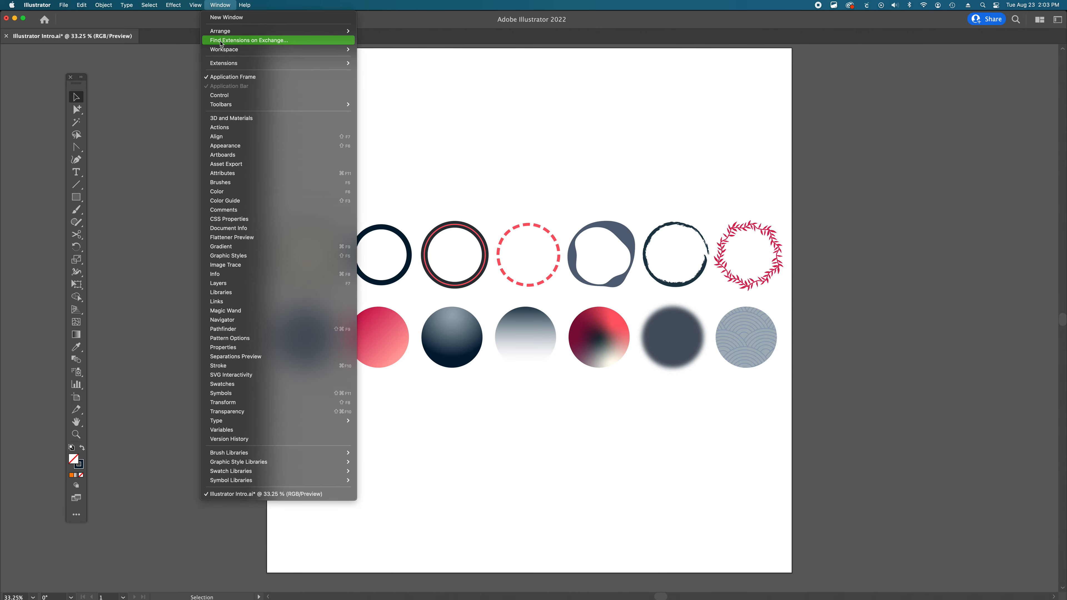
{"action": "left_click", "coordinate": [225, 95]}
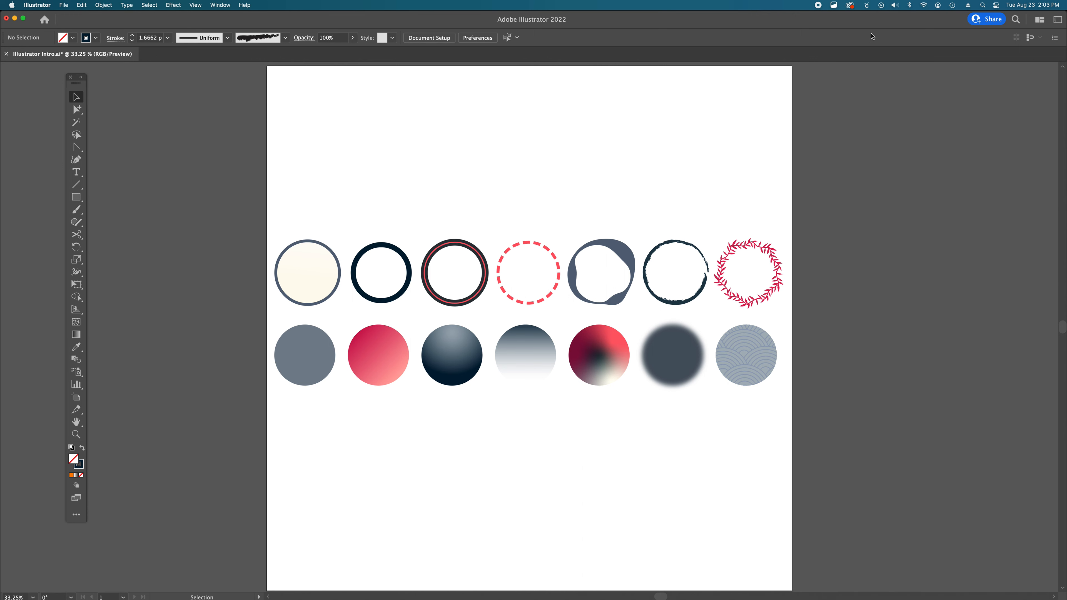
- Open the Layers panel and move it nearer to the artwork
{"action": "left_click", "coordinate": [221, 5]}
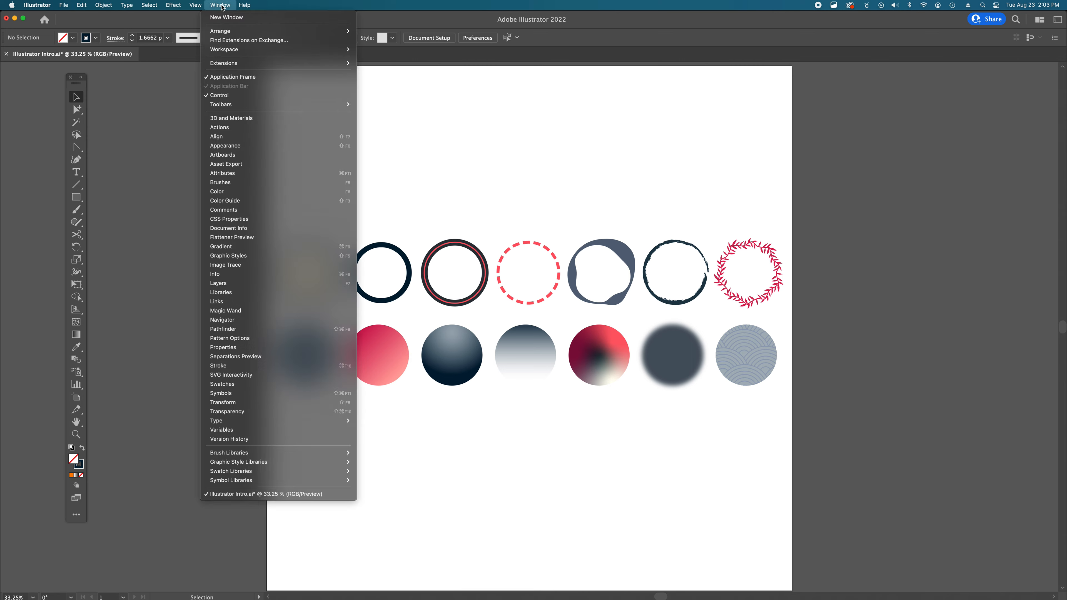
{"action": "left_click", "coordinate": [227, 284]}
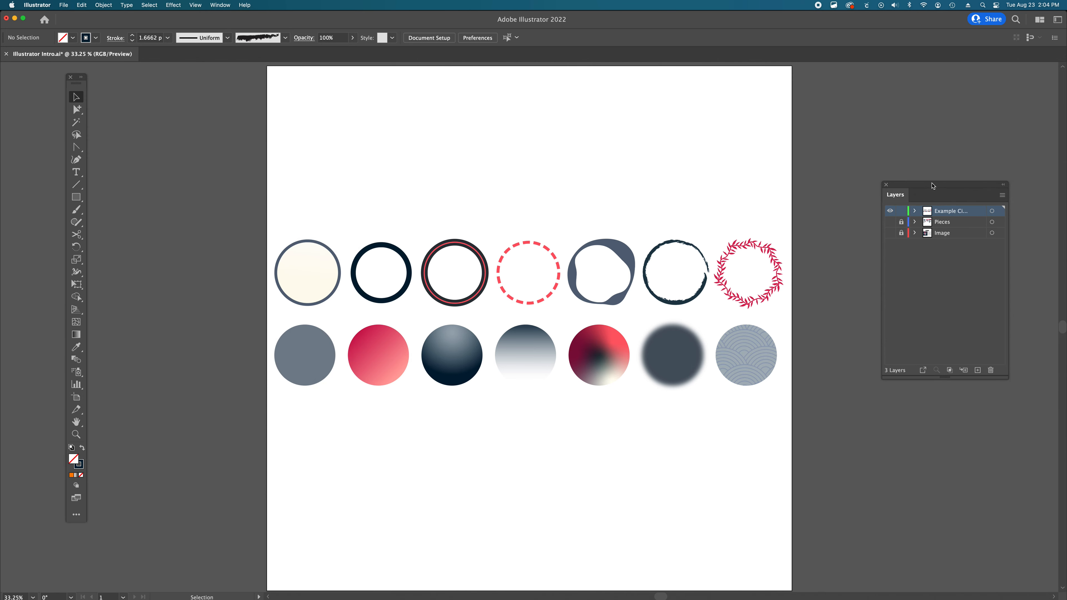
{"action": "left_click_drag", "start_coordinate": [946, 184], "coordinate": [893, 194]}
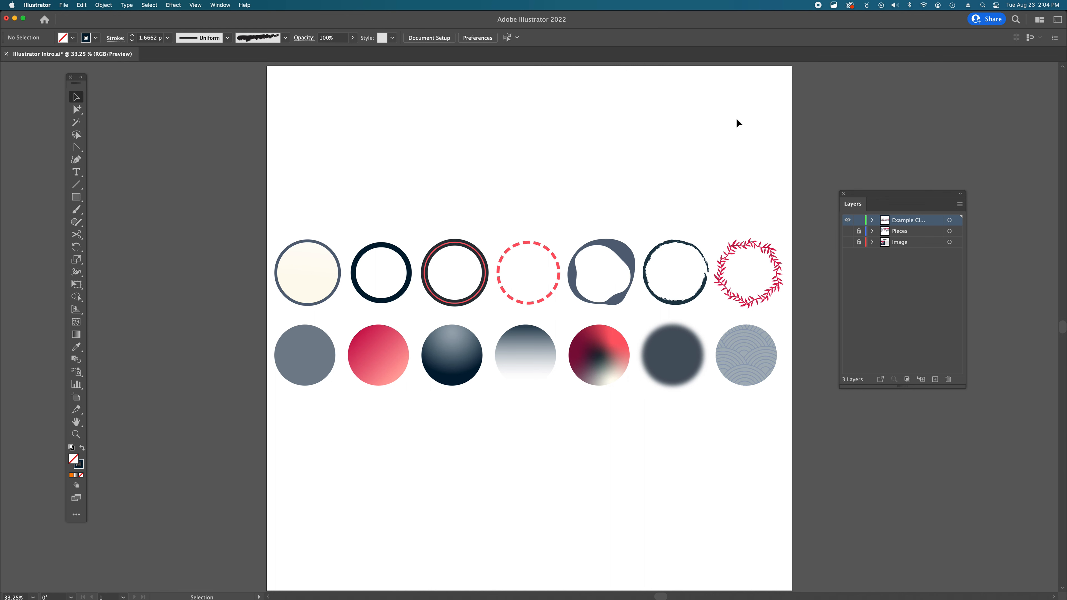
- Try the Artboard tool, return to selection, and toggle Outline view on and off
{"action": "left_click", "coordinate": [75, 398]}
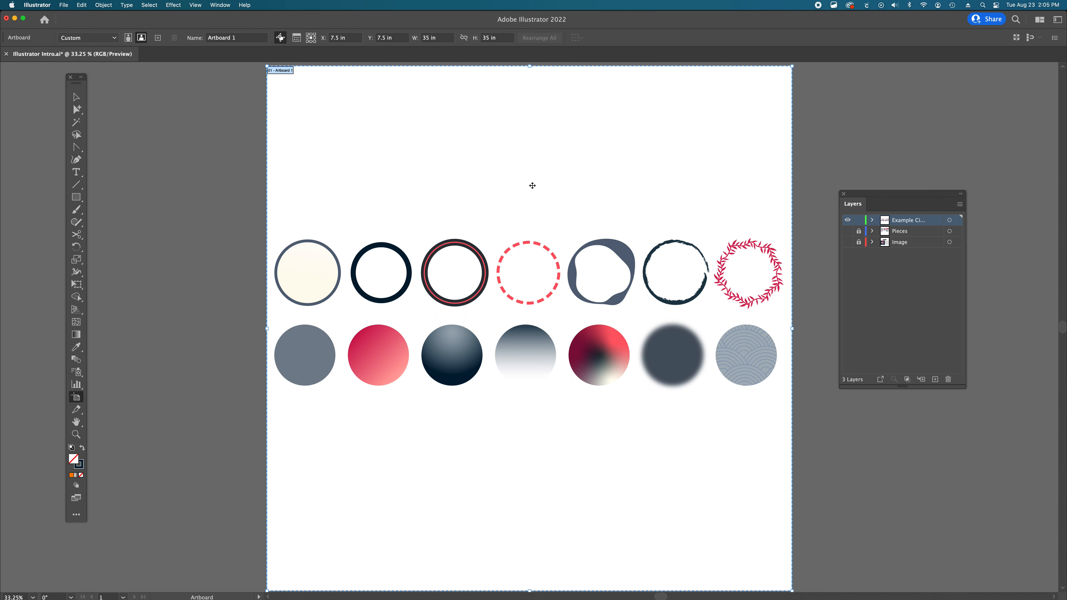
{"action": "key", "text": "v"}
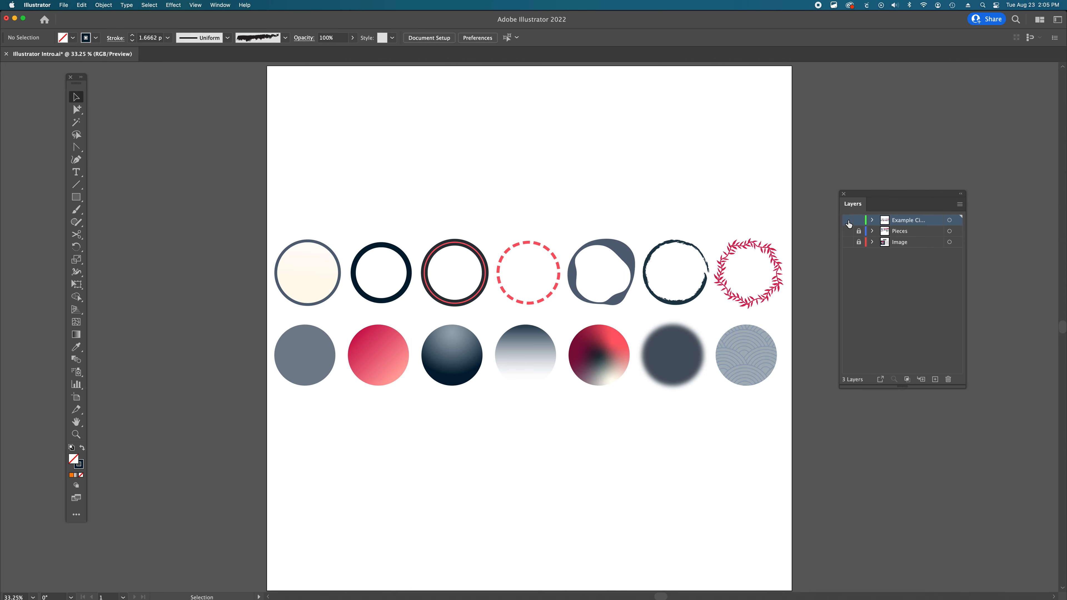
{"action": "key", "text": "super+y"}
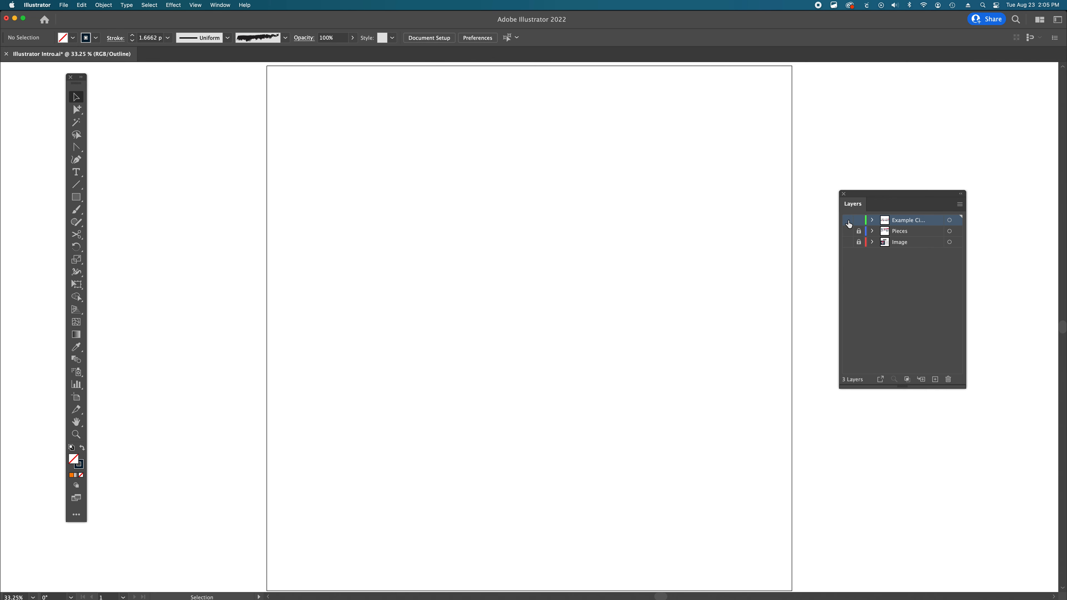
{"action": "key", "text": "super+y"}
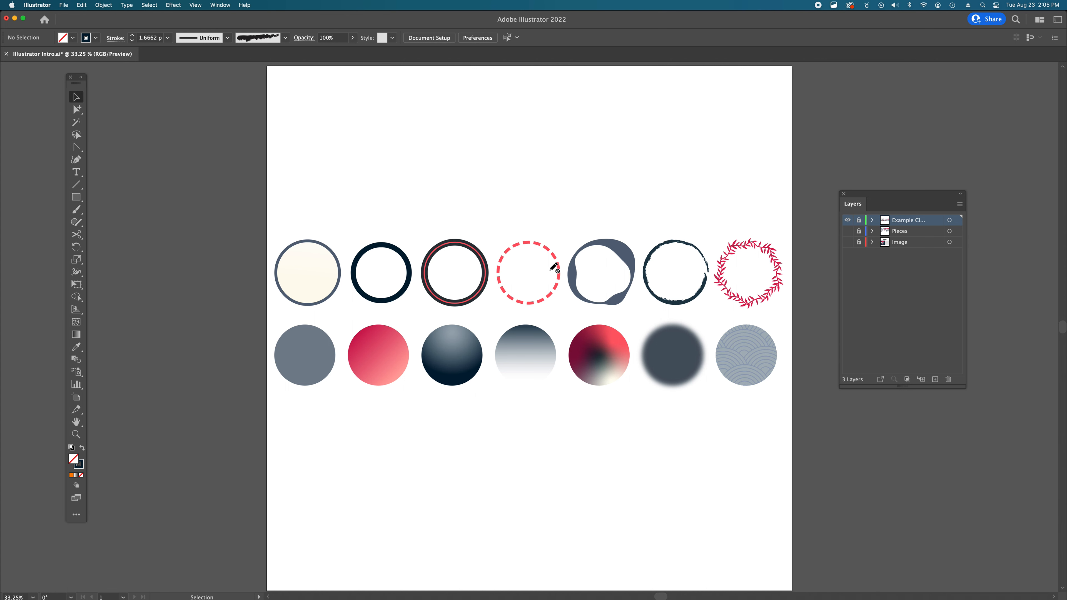
- Unlock the Example Circles layer and select the cream-filled circle
{"action": "key", "text": "v"}
{"action": "left_click", "coordinate": [859, 223]}
{"action": "left_click", "coordinate": [311, 273]}
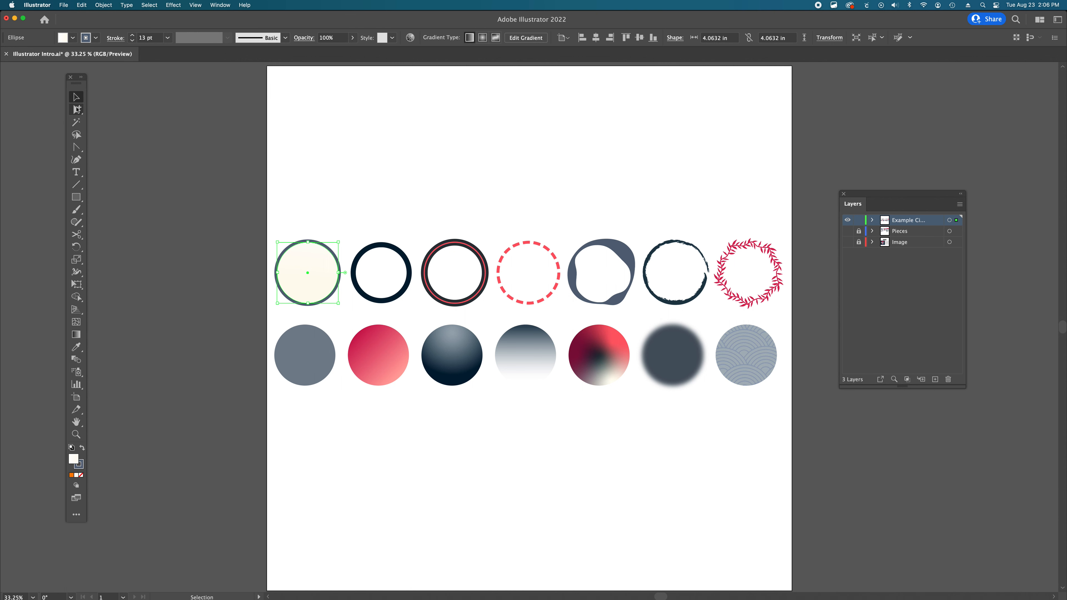
- Switch to the Direct Selection tool, zoom in, and inspect each anchor point of the cream circle
{"action": "left_click_drag", "start_coordinate": [77, 109], "coordinate": [93, 110]}
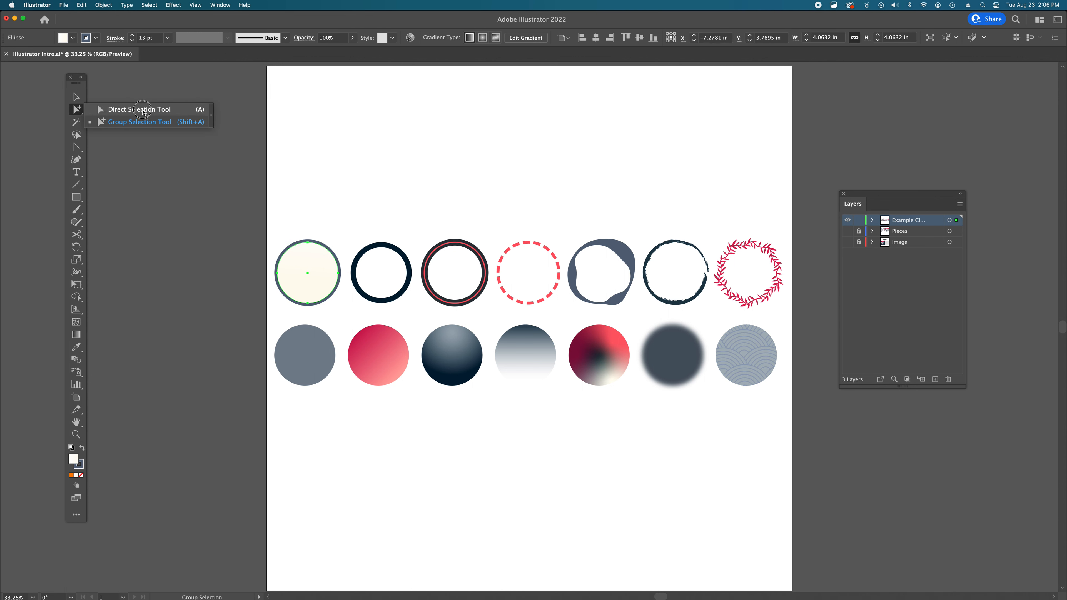
{"action": "left_click", "coordinate": [176, 111]}
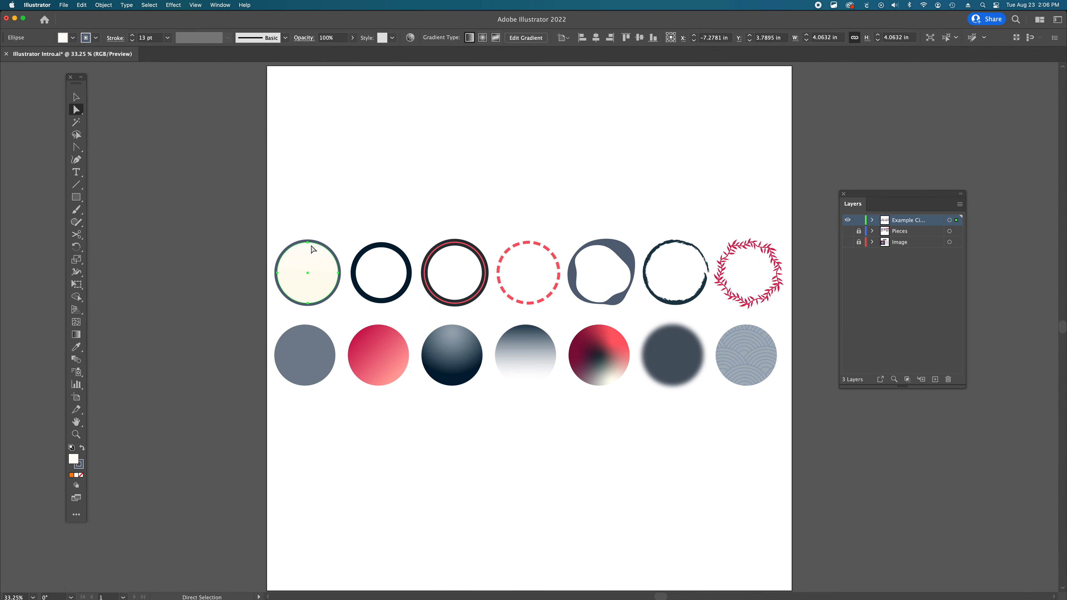
{"action": "left_click", "coordinate": [329, 286], "text": "super"}
{"action": "left_click", "coordinate": [511, 330], "text": "super"}
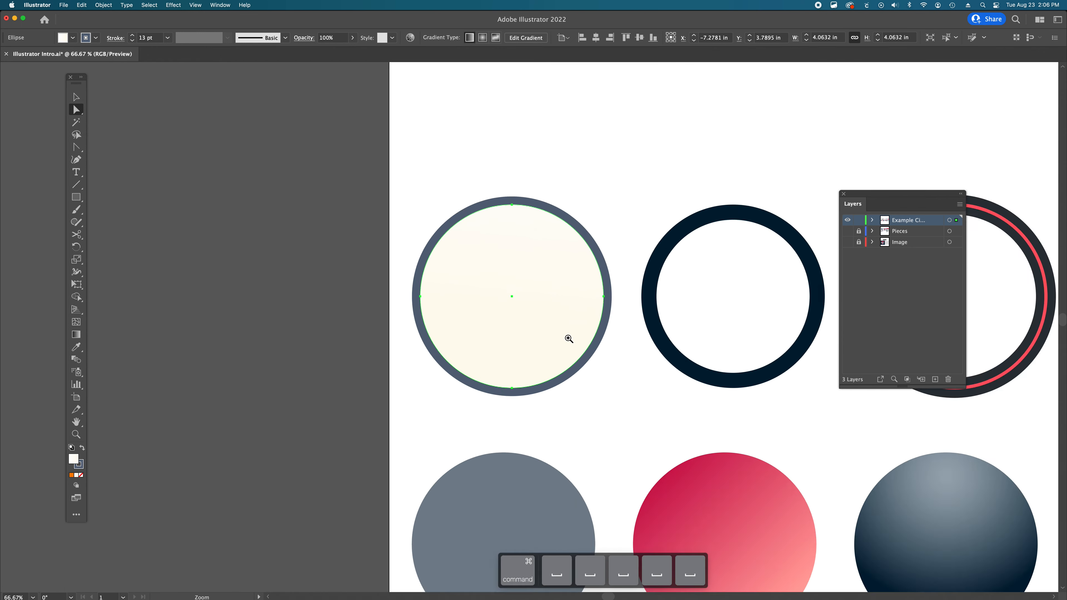
{"action": "left_click", "coordinate": [569, 338], "text": "super"}
{"action": "left_click", "coordinate": [569, 339], "text": "super"}
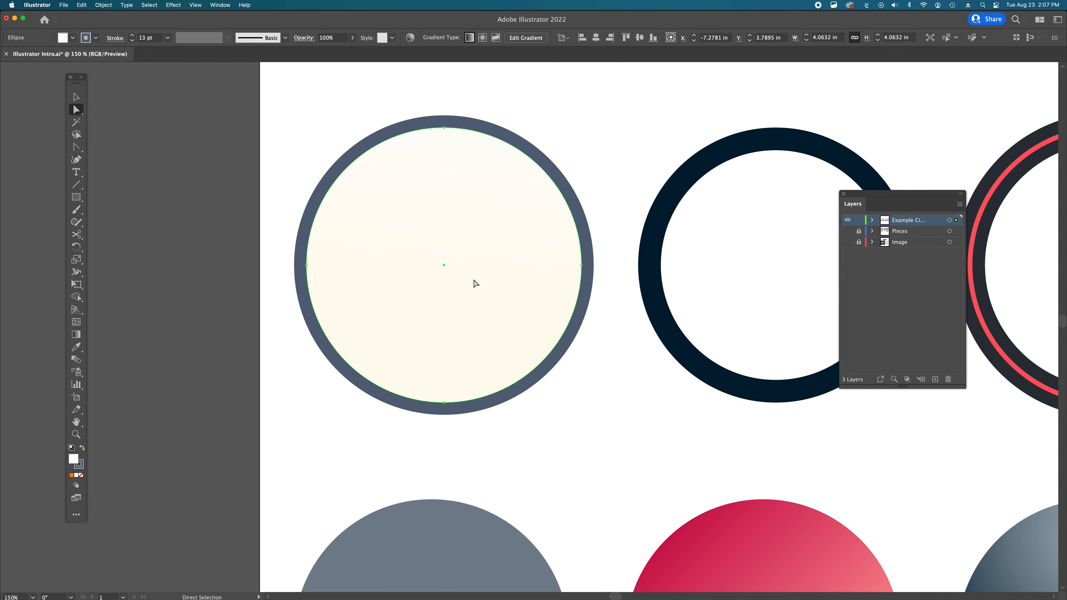
{"action": "left_click", "coordinate": [444, 128]}
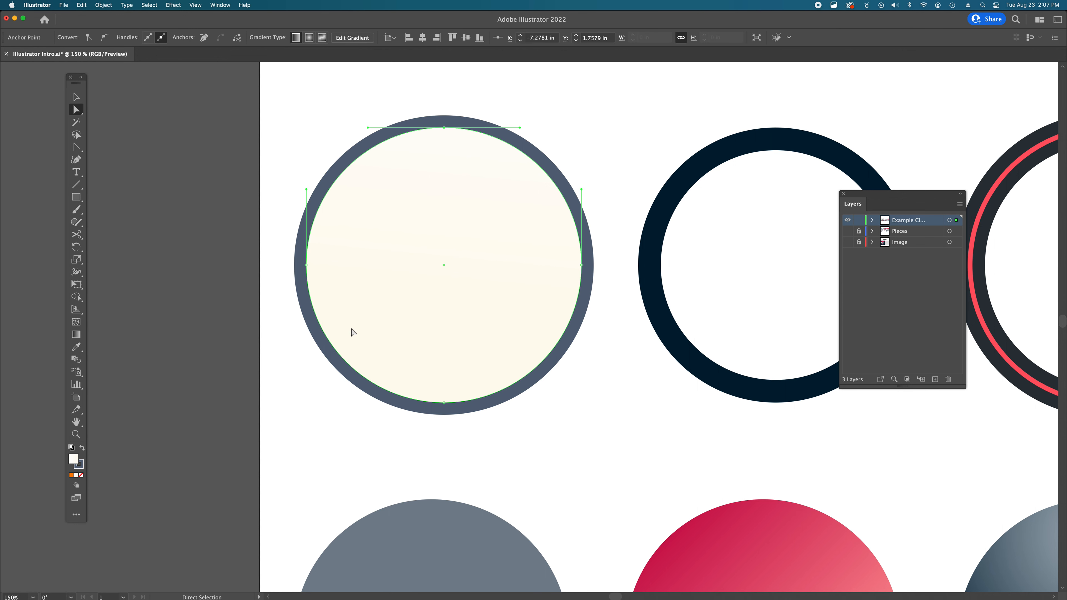
{"action": "left_click", "coordinate": [307, 266]}
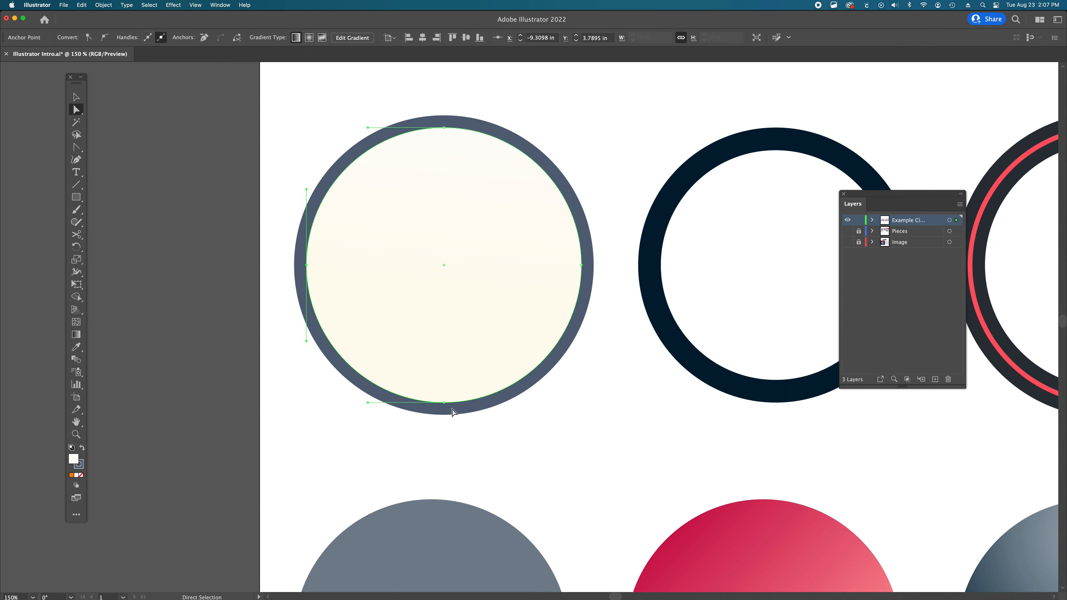
{"action": "left_click", "coordinate": [445, 403]}
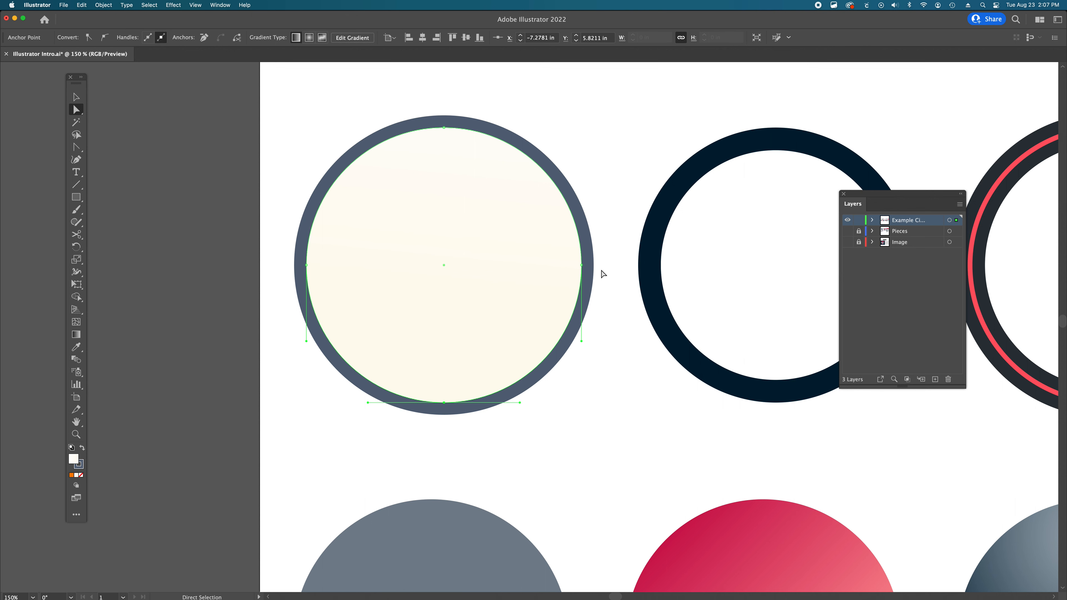
{"action": "left_click", "coordinate": [582, 265]}
{"action": "left_click", "coordinate": [225, 147]}
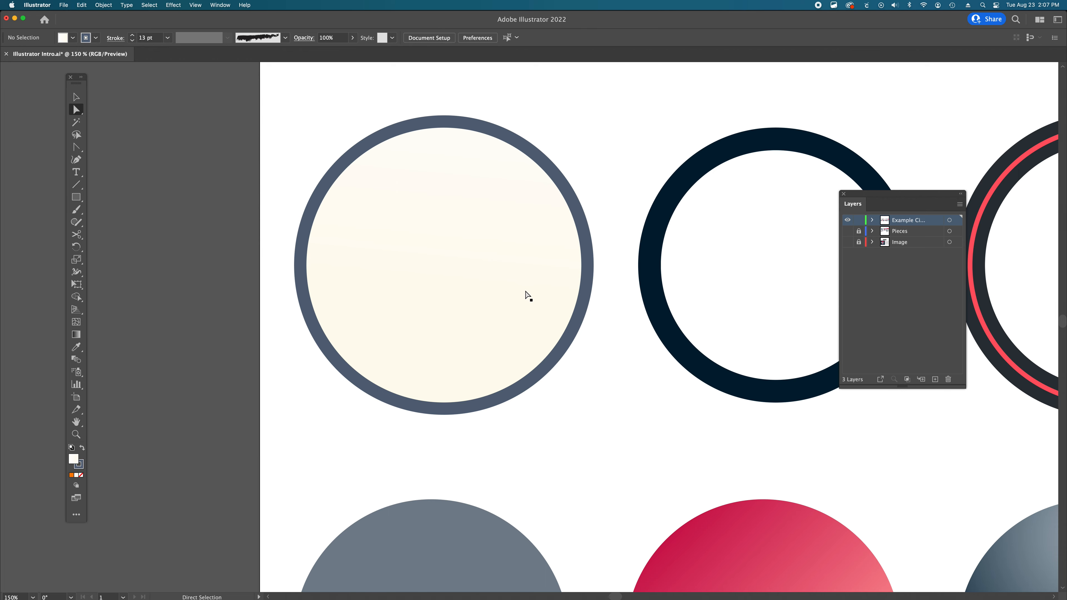
- Zoom back out over the row of circles and select the cream-filled circle with the Selection tool
{"action": "key", "text": "alt+super+space"}
{"action": "left_click", "coordinate": [611, 321], "text": "alt+super"}
{"action": "left_click", "coordinate": [623, 335], "text": "alt+super"}
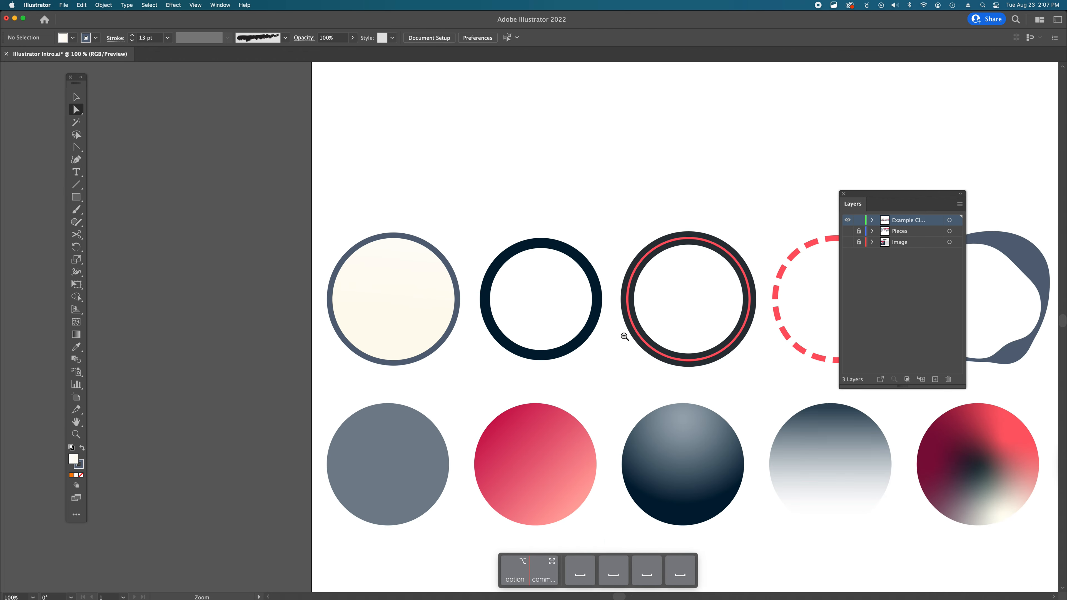
{"action": "left_click", "coordinate": [626, 336], "text": "alt+super"}
{"action": "left_click_drag", "start_coordinate": [644, 358], "coordinate": [524, 308]}
{"action": "left_click", "coordinate": [521, 309], "text": "alt+super"}
{"action": "left_click", "coordinate": [510, 300], "text": "super"}
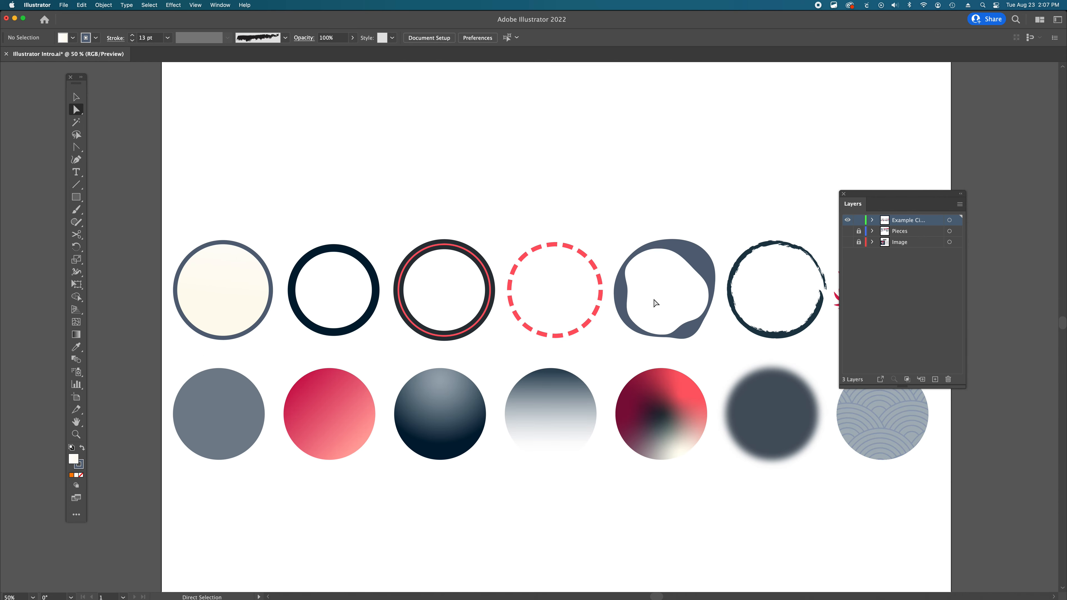
{"action": "scroll", "coordinate": [476, 305], "scroll_direction": "right", "scroll_amount": 5}
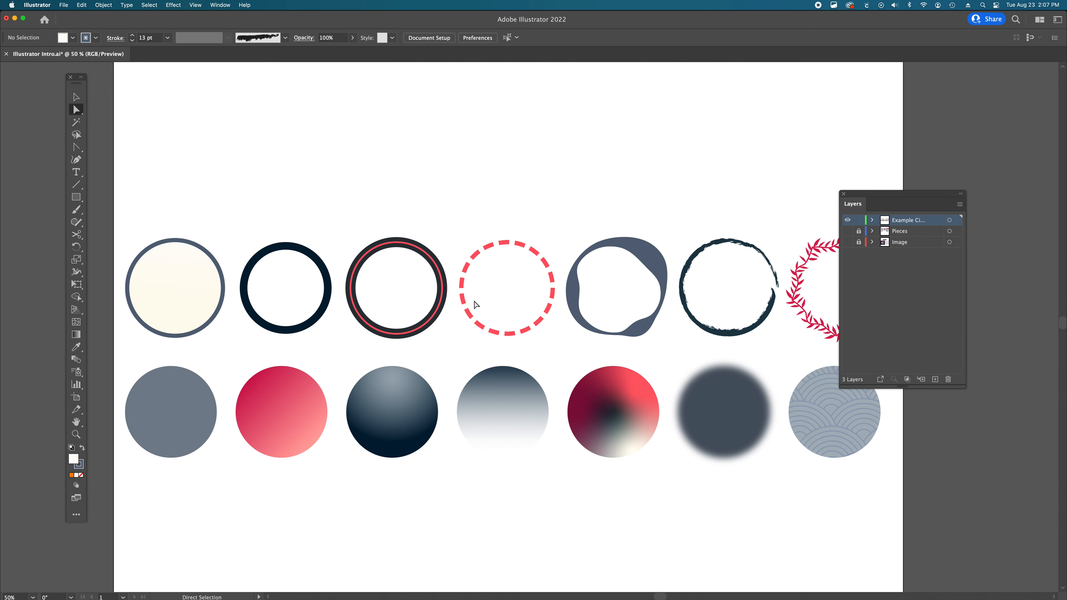
{"action": "scroll", "coordinate": [476, 305], "scroll_direction": "left", "scroll_amount": 5}
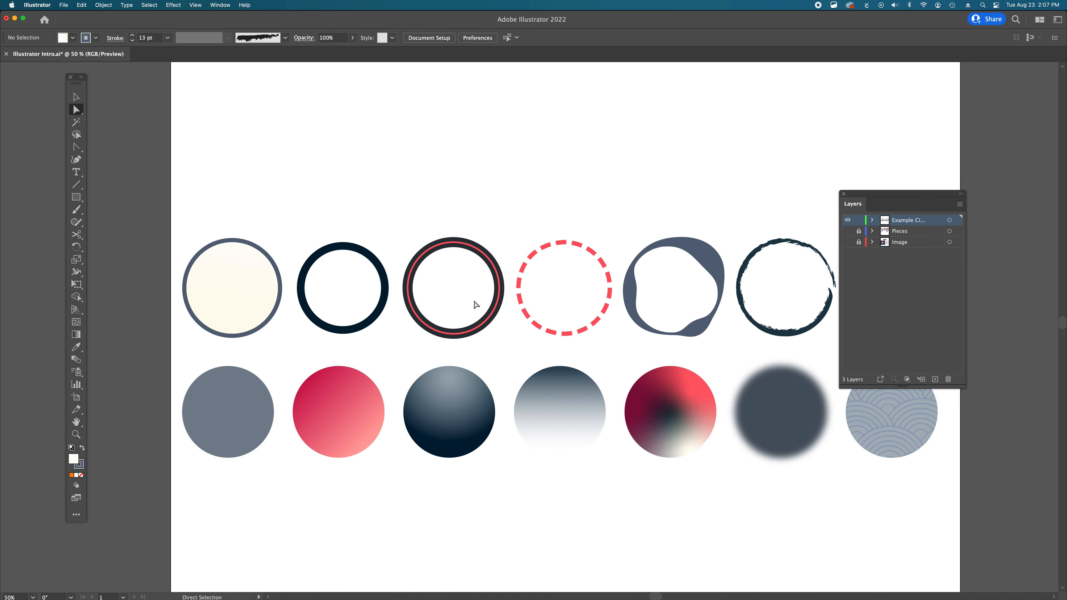
{"action": "key", "text": "v"}
{"action": "left_click", "coordinate": [230, 282]}
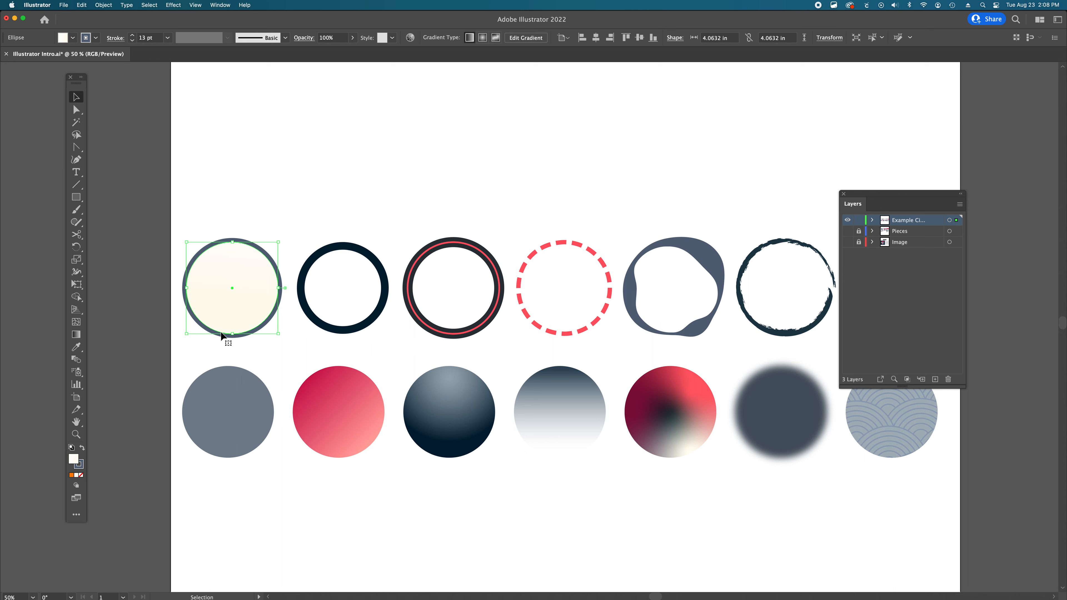
- Activate the cream circle's fill and stroke boxes in turn, opening the Color panel and swapping focus between them
{"action": "left_click", "coordinate": [82, 464]}
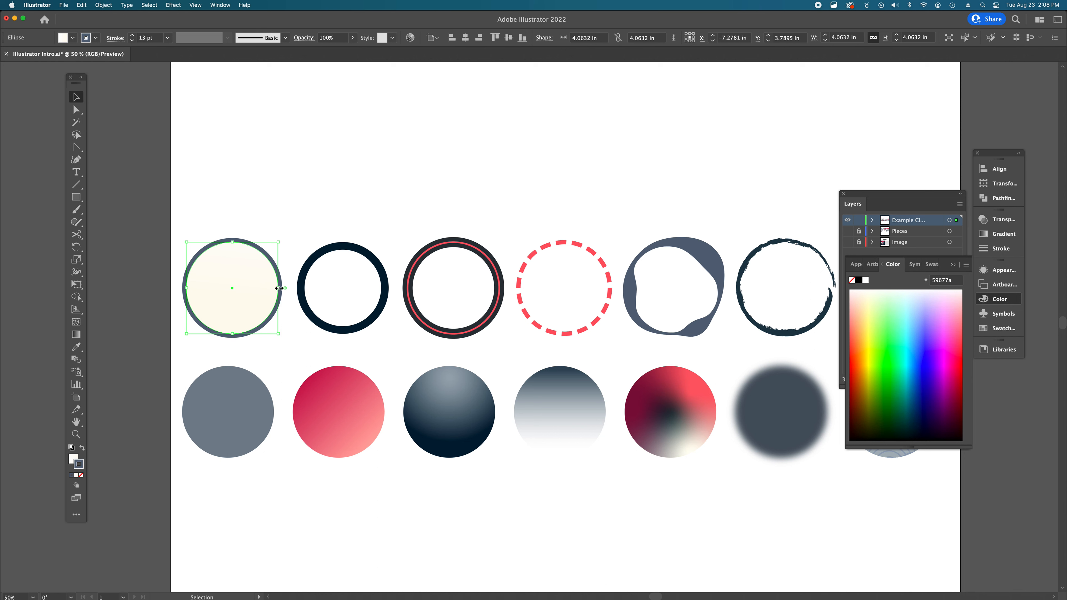
{"action": "left_click", "coordinate": [72, 461]}
{"action": "left_click", "coordinate": [81, 464]}
{"action": "left_click", "coordinate": [71, 460]}
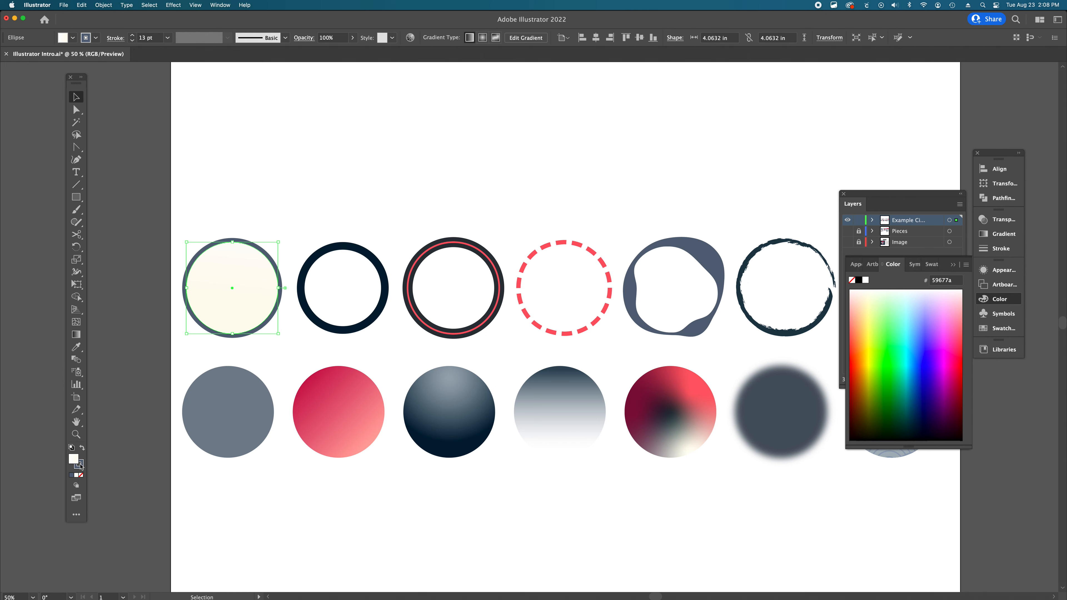
{"action": "key", "text": "x"}
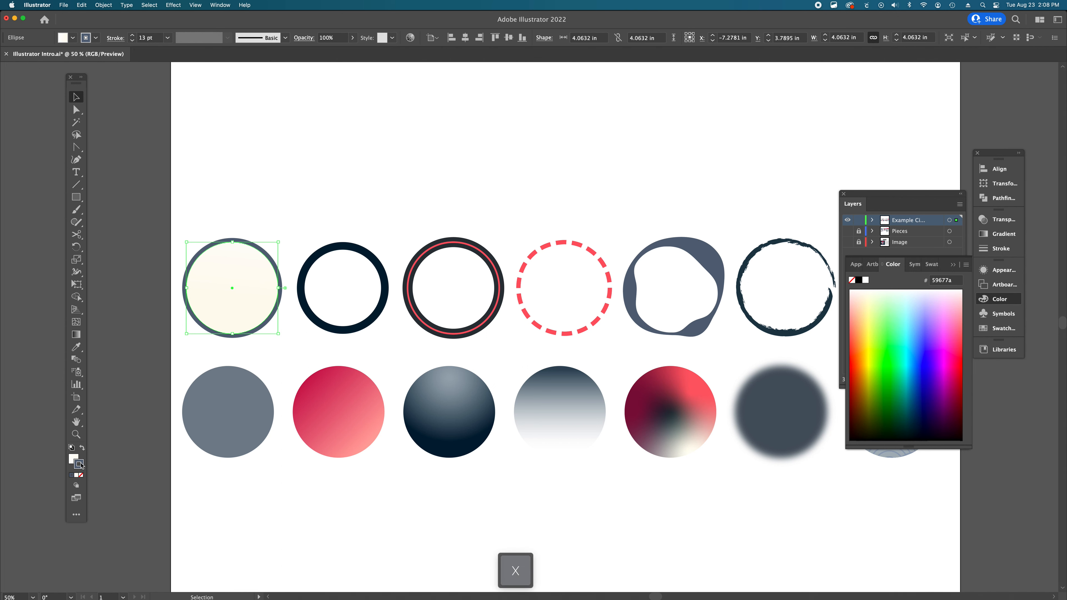
{"action": "key", "text": "x"}
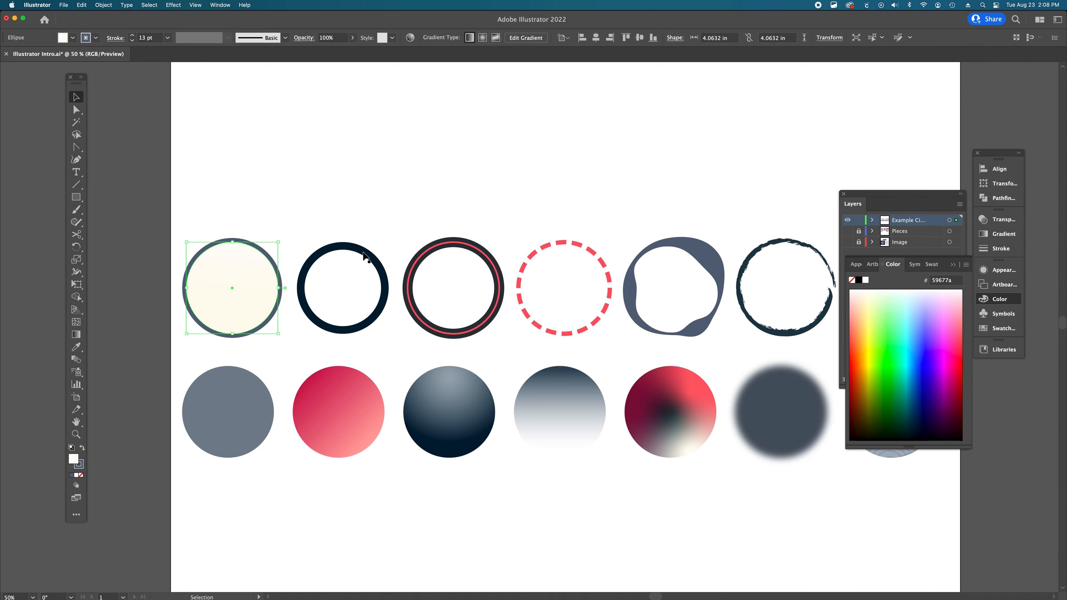
- Select the dark ring and inspect its fill and stroke boxes
{"action": "left_click", "coordinate": [339, 292]}
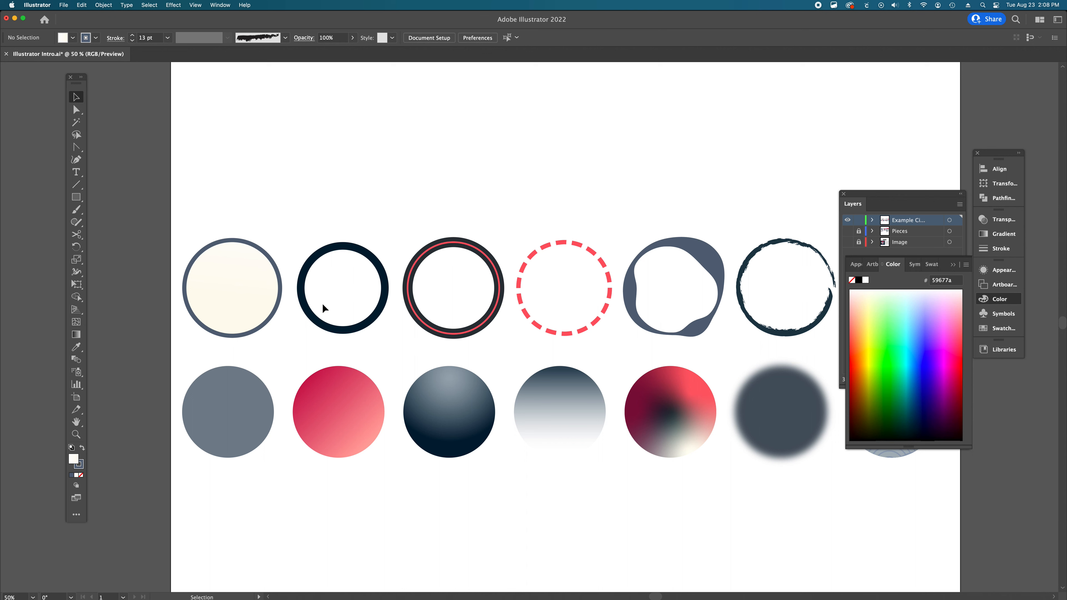
{"action": "left_click", "coordinate": [331, 332]}
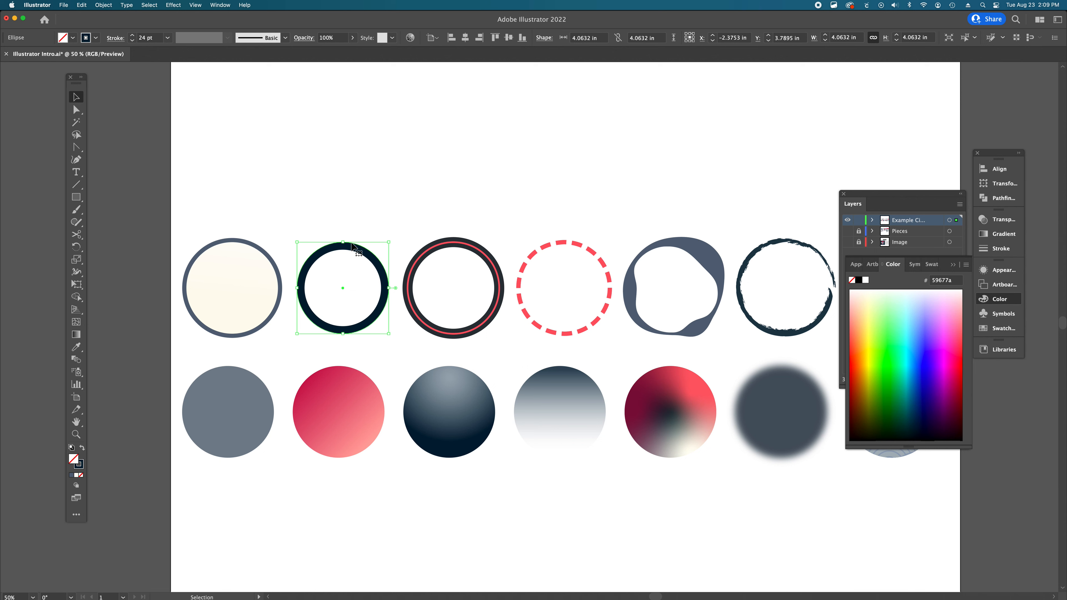
{"action": "left_click", "coordinate": [77, 466]}
{"action": "left_click", "coordinate": [72, 460]}
- Zoom in and alternate the selection between the cream circle and the dark ring
{"action": "left_click", "coordinate": [229, 244]}
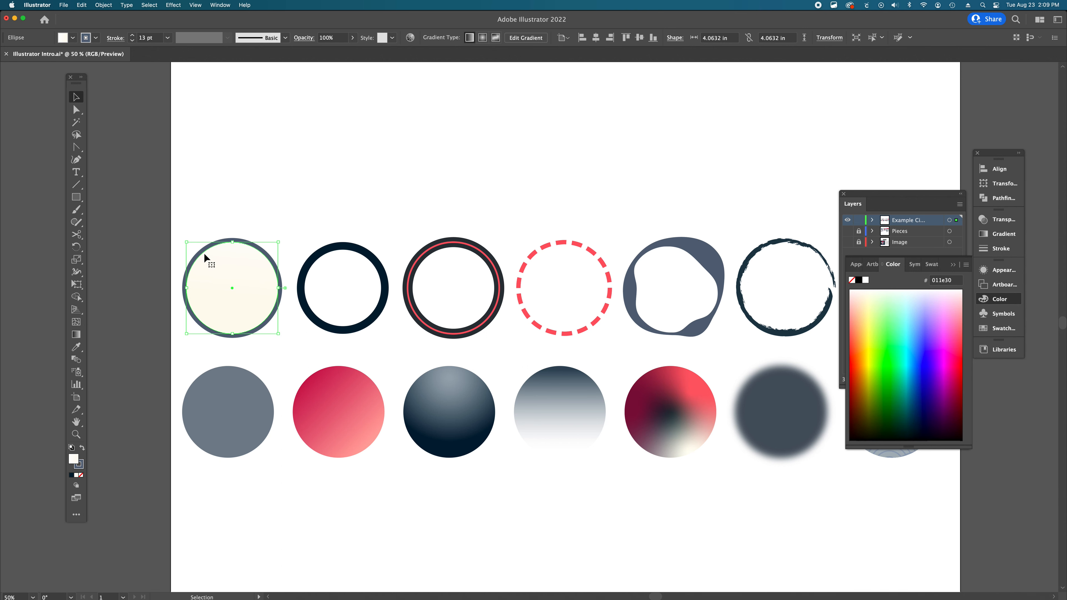
{"action": "left_click", "coordinate": [232, 273], "text": "super"}
{"action": "left_click", "coordinate": [632, 384], "text": "super"}
{"action": "left_click", "coordinate": [479, 297], "text": "super"}
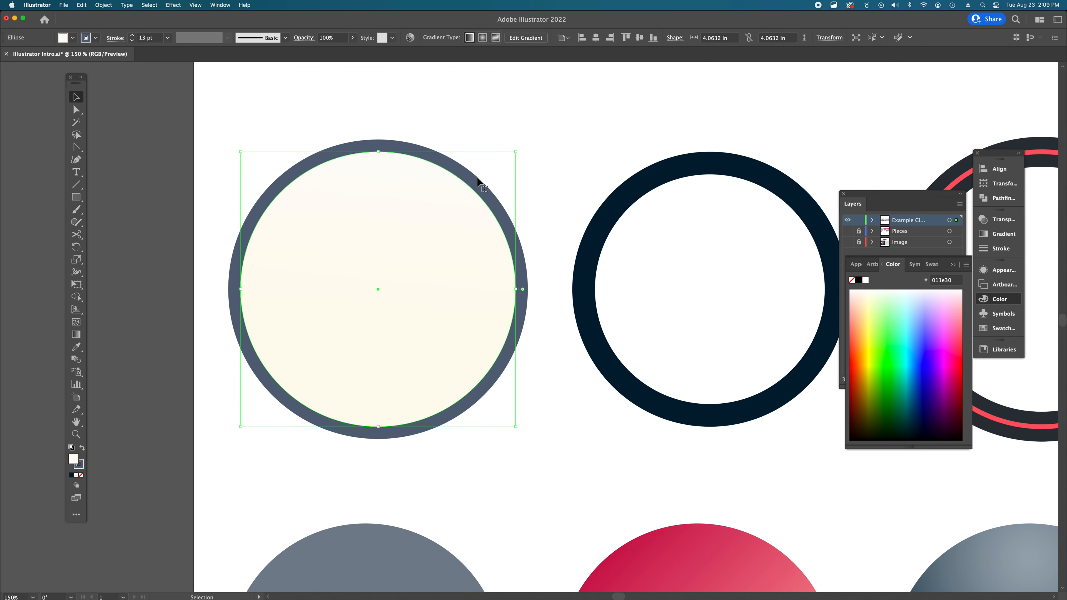
{"action": "left_click", "coordinate": [629, 203]}
{"action": "scroll", "coordinate": [629, 203], "scroll_direction": "right", "scroll_amount": 5}
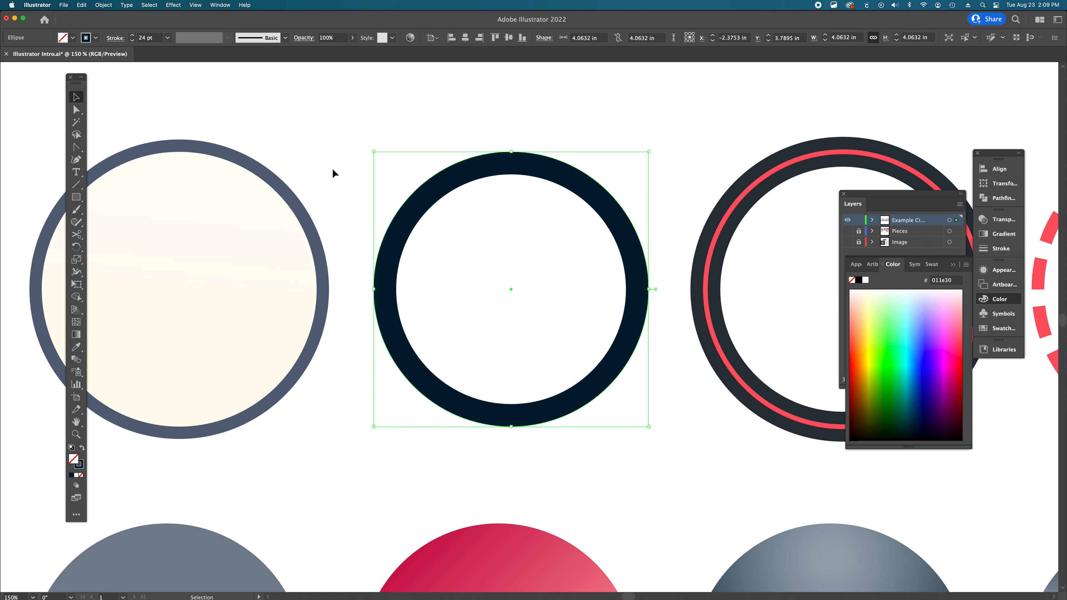
- Reselect the cream circle and close the floating Color panel group
{"action": "left_click", "coordinate": [293, 202]}
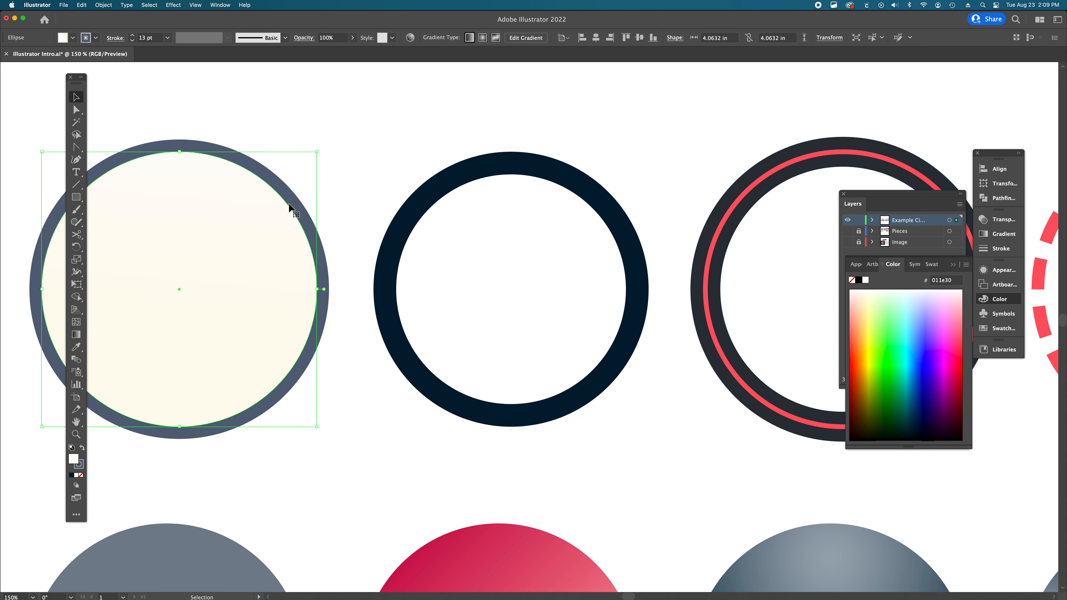
{"action": "left_click", "coordinate": [442, 180]}
{"action": "left_click", "coordinate": [167, 183]}
{"action": "left_click", "coordinate": [978, 153]}
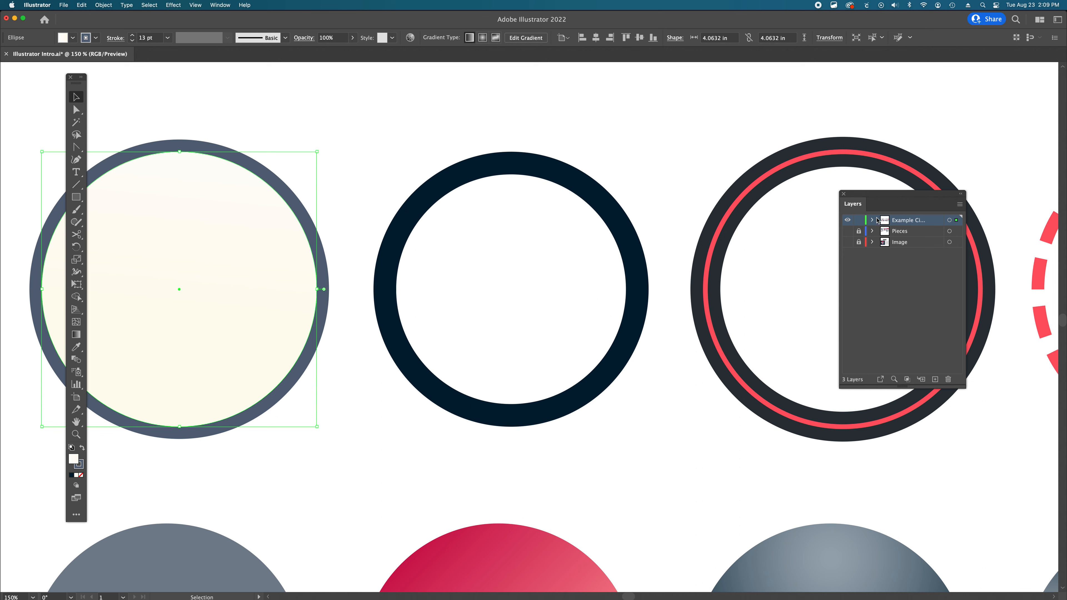
- Open the Example Circles layer's options, browse the layer colour choices including Custom, and confirm the dialog
{"action": "double_click", "coordinate": [935, 220]}
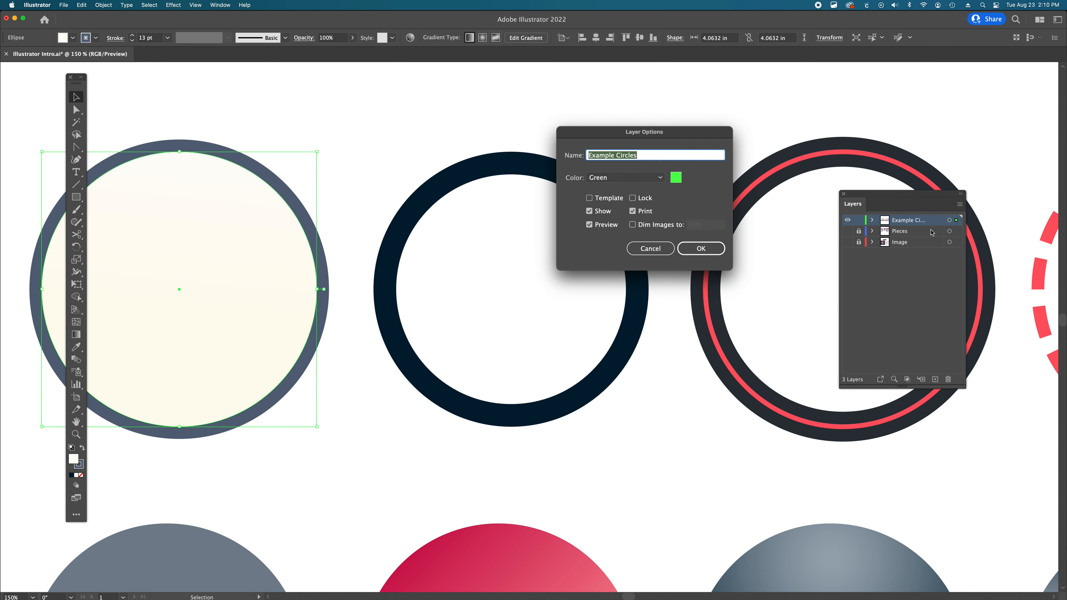
{"action": "left_click", "coordinate": [663, 179]}
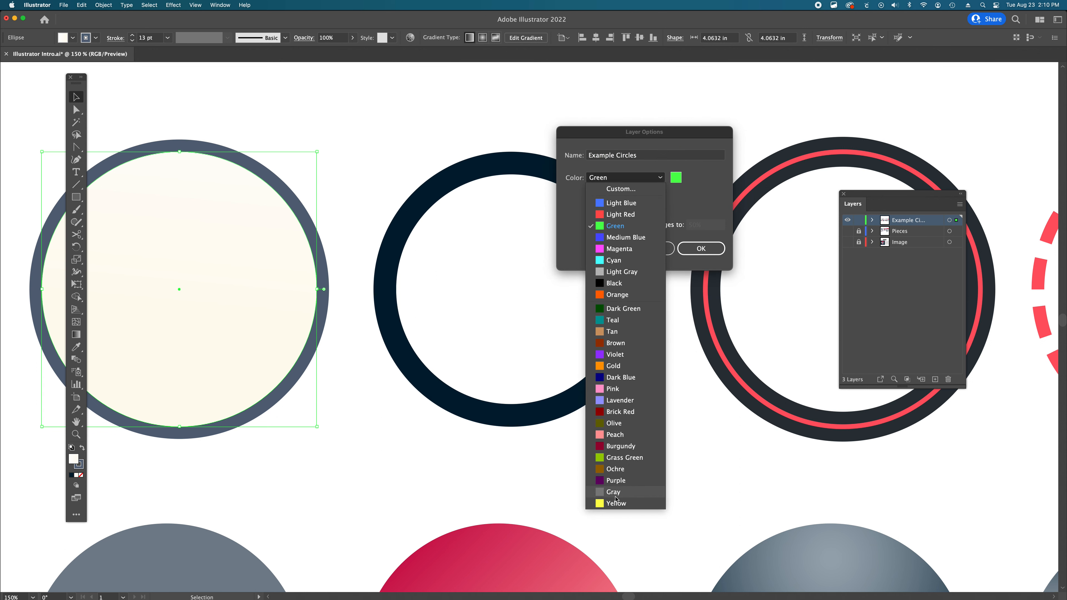
{"action": "left_click", "coordinate": [624, 178]}
{"action": "left_click", "coordinate": [643, 179]}
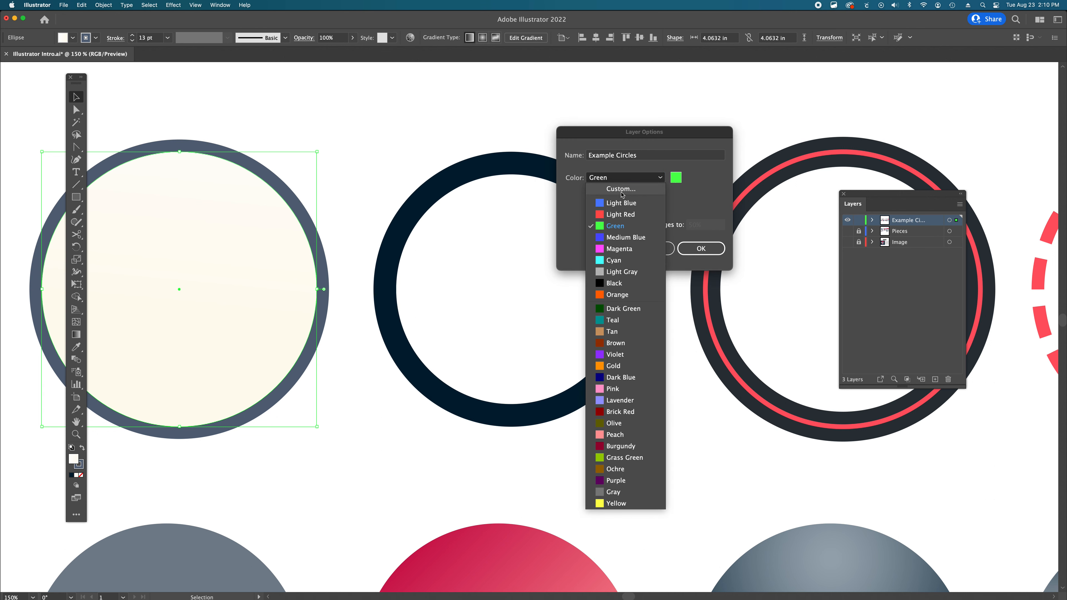
{"action": "left_click", "coordinate": [622, 190]}
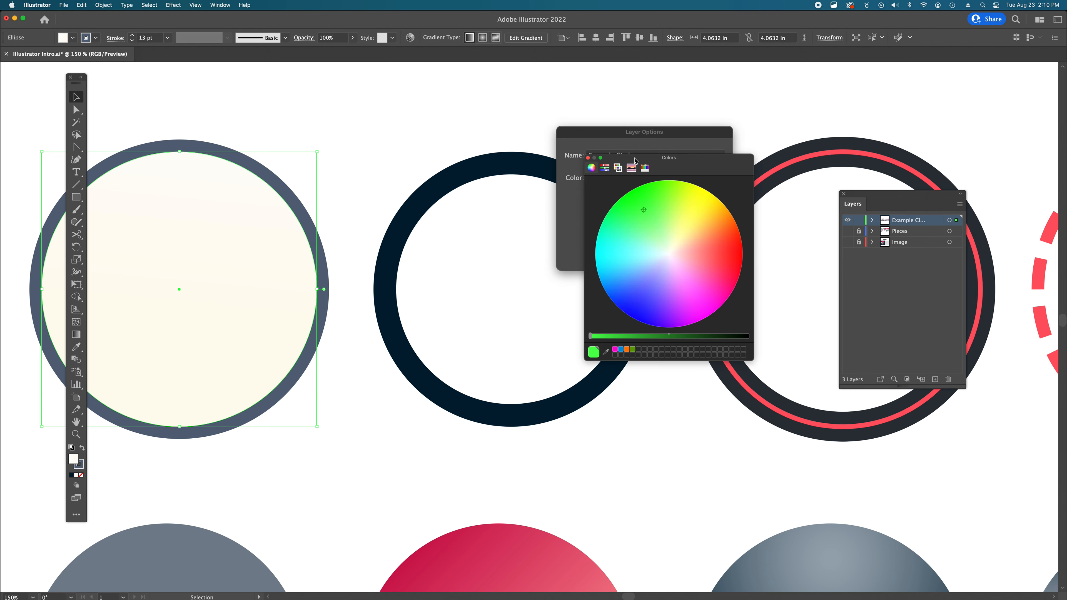
{"action": "left_click", "coordinate": [588, 158]}
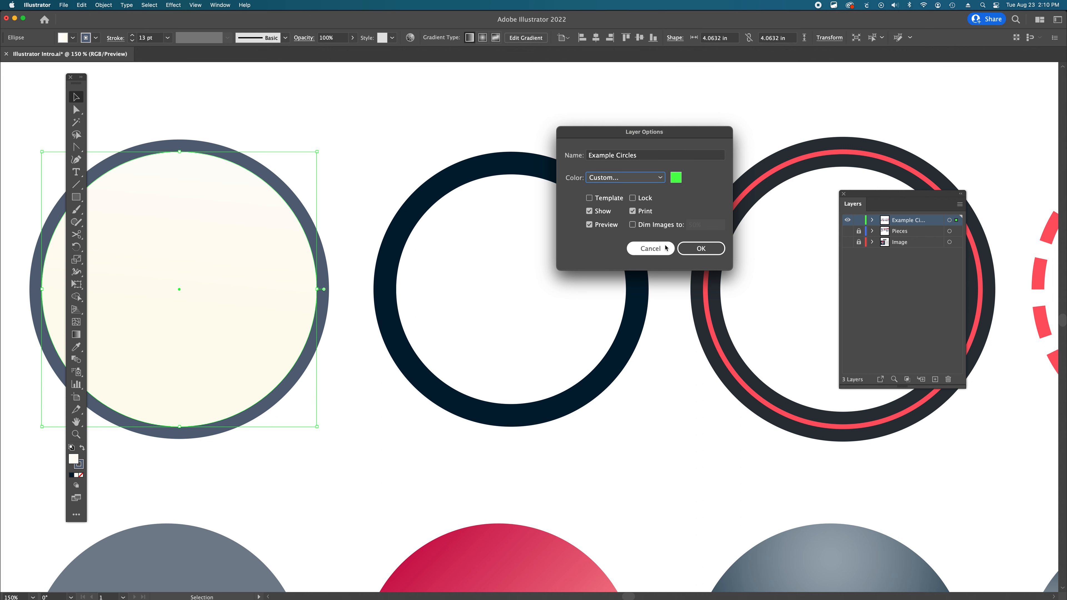
{"action": "left_click", "coordinate": [702, 249]}
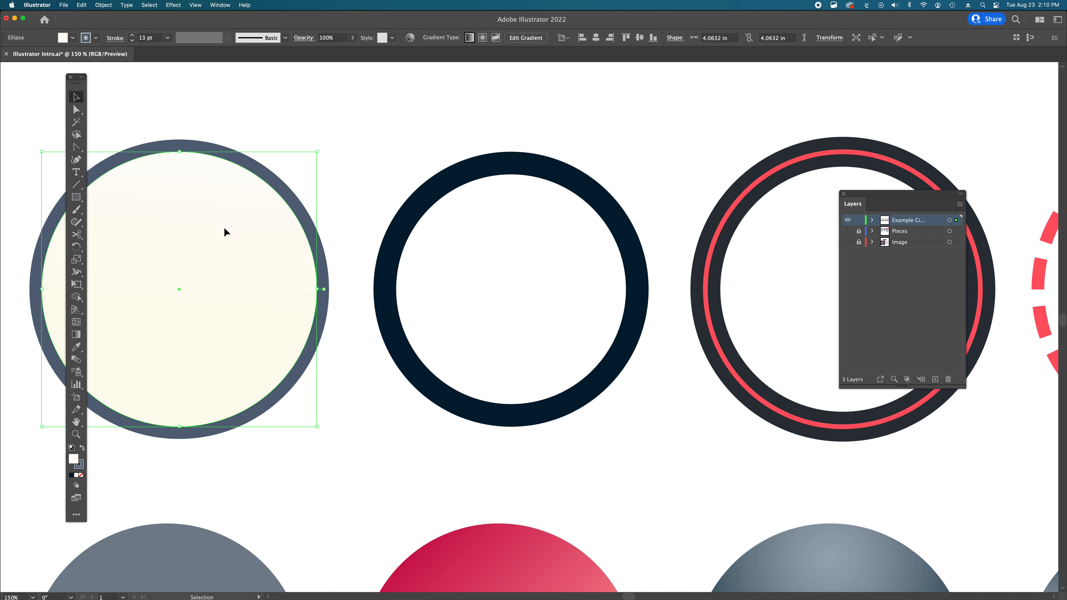
- Select the dark ring, then the double-ringed circle with the red inner stroke
{"action": "left_click", "coordinate": [463, 183]}
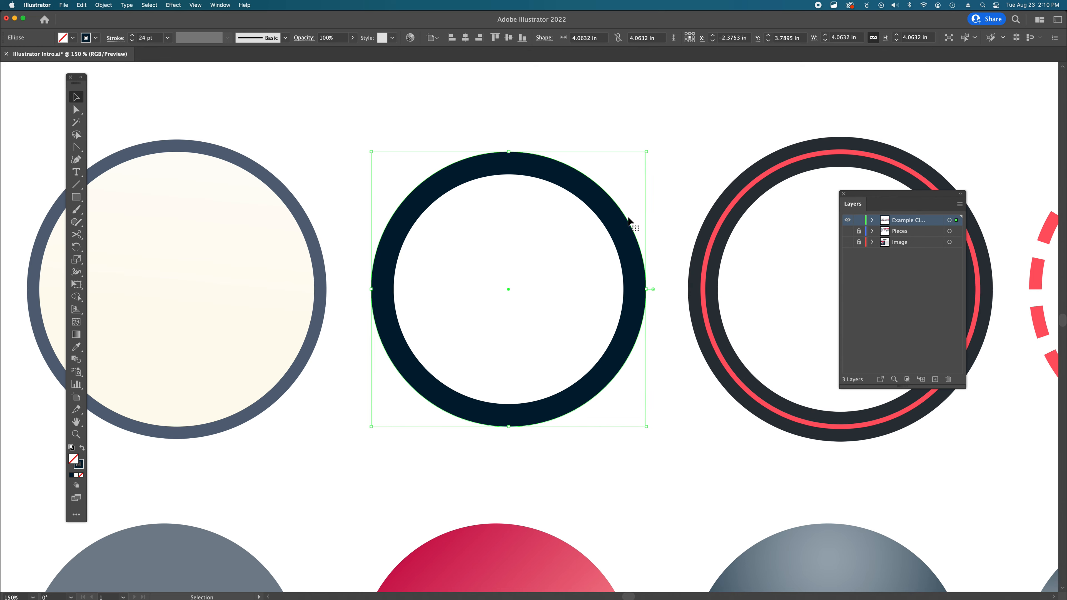
{"action": "scroll", "coordinate": [628, 217], "scroll_direction": "right", "scroll_amount": 10}
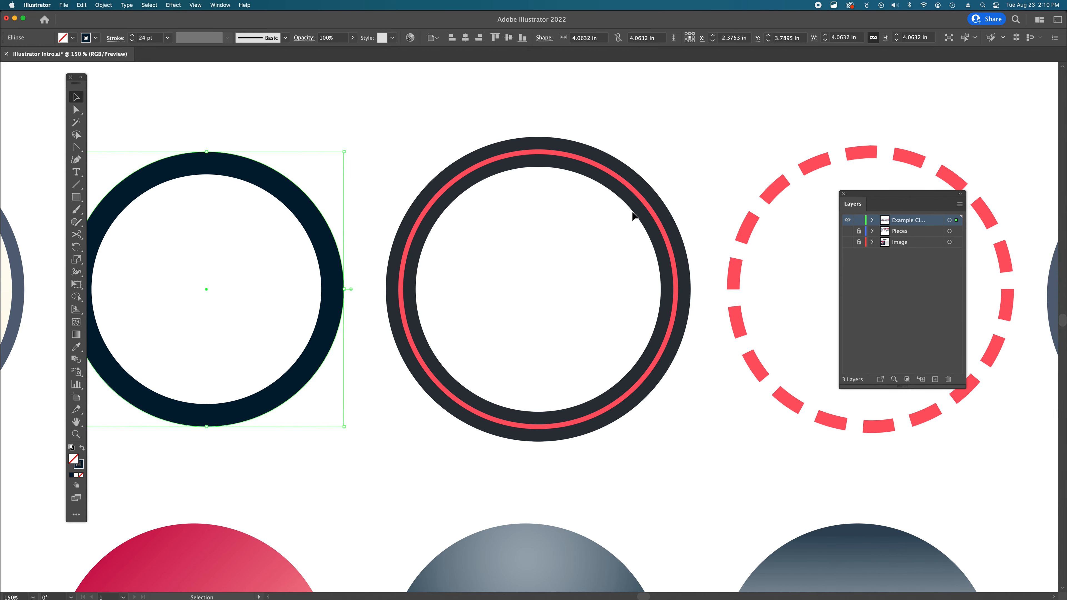
{"action": "left_click", "coordinate": [634, 214]}
{"action": "left_click", "coordinate": [646, 207]}
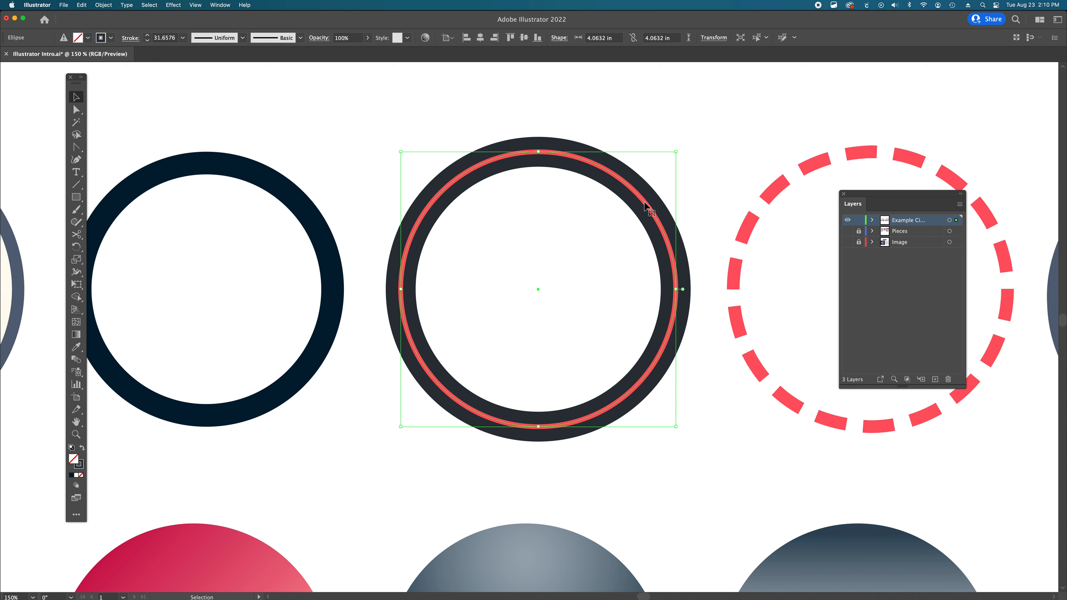
- Activate the double-ringed circle's stroke box, then close the panel group that opens
{"action": "left_click", "coordinate": [79, 465]}
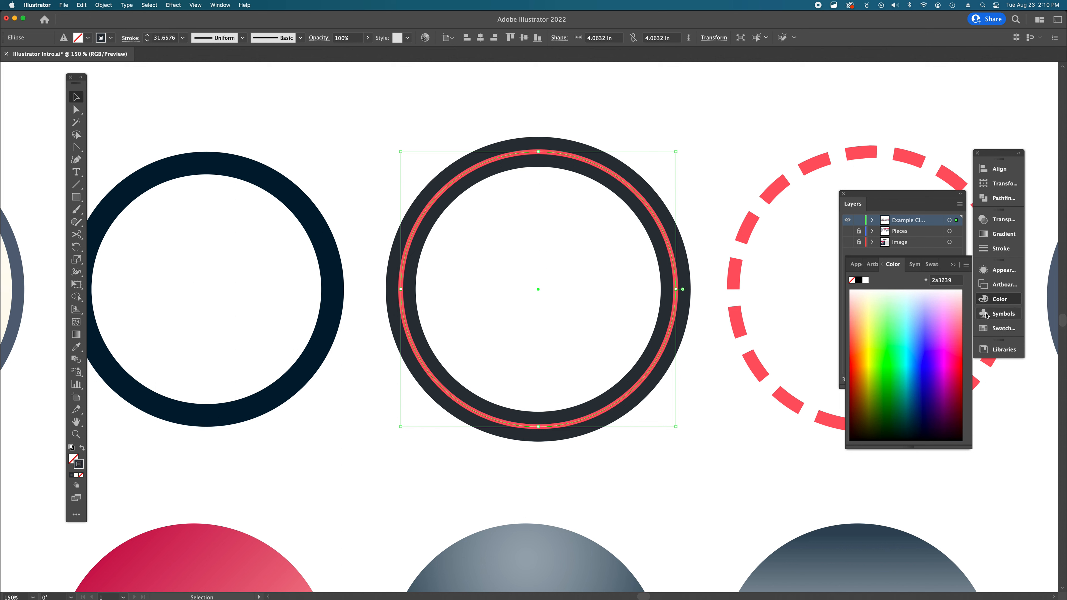
{"action": "left_click", "coordinate": [953, 265]}
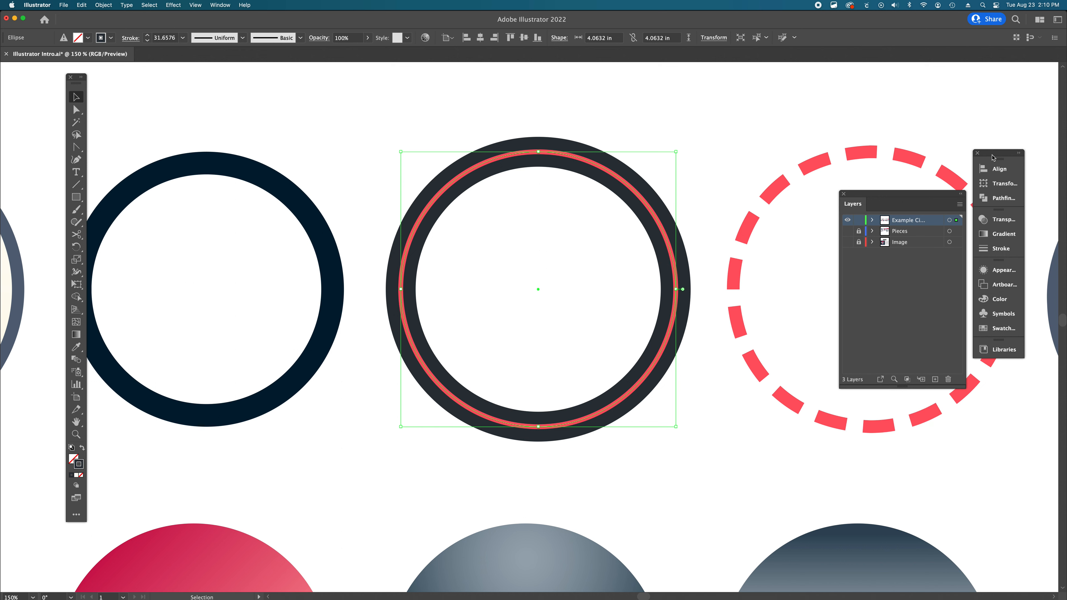
{"action": "left_click", "coordinate": [977, 153]}
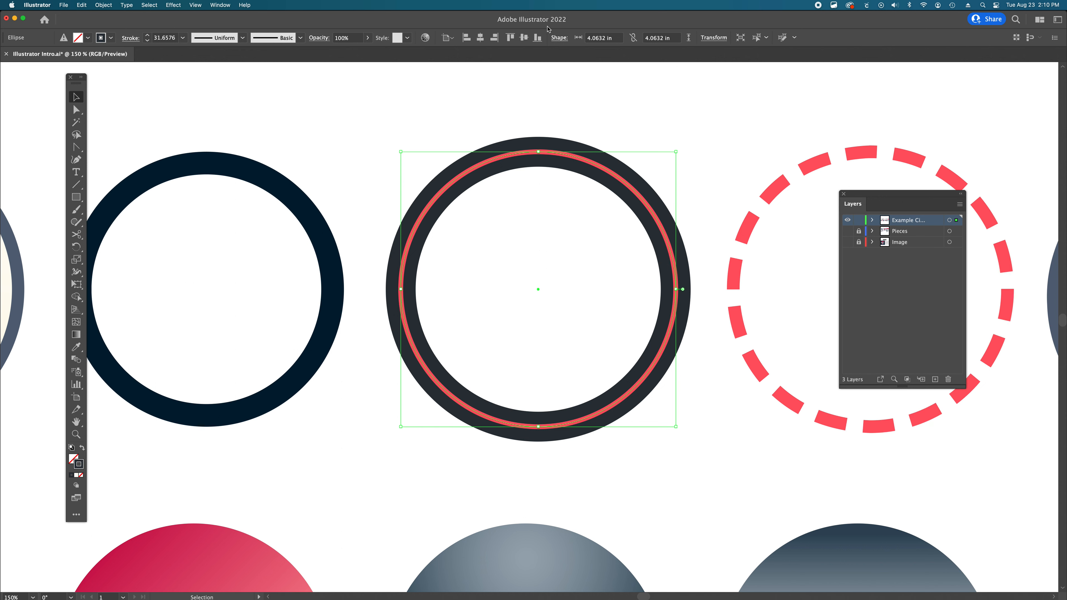
- Open the Appearance panel, pull it out as a floating panel beside Layers, and close the docked panel group
{"action": "left_click", "coordinate": [220, 5]}
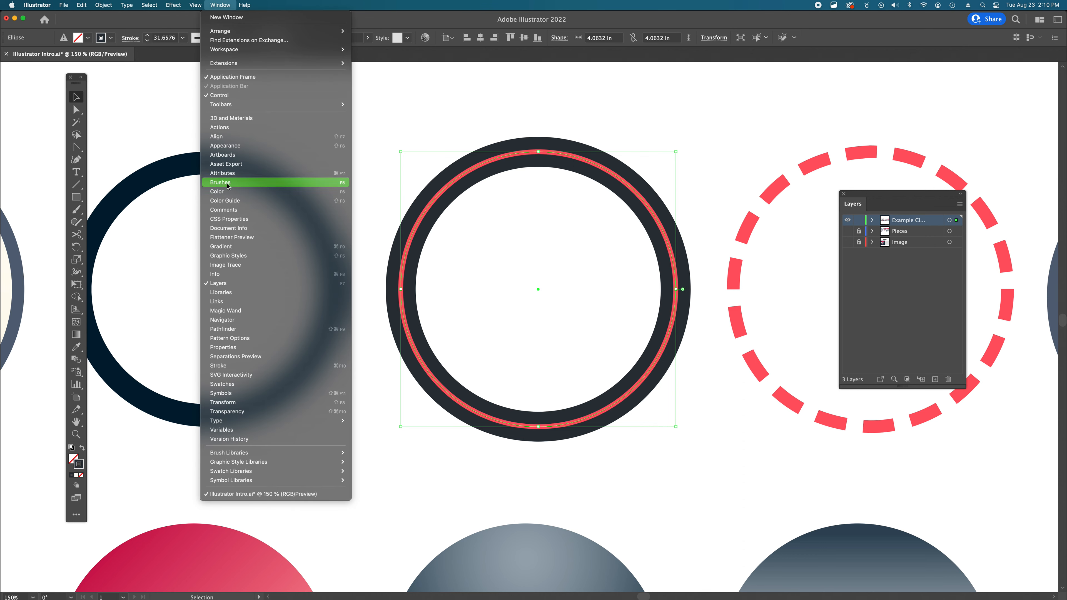
{"action": "key", "text": "Return"}
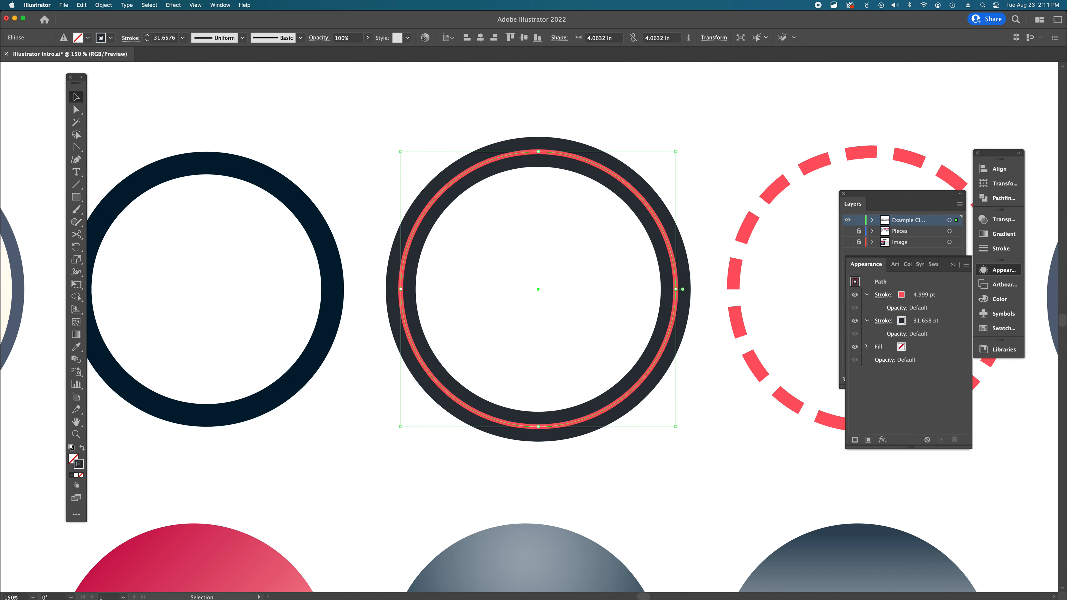
{"action": "left_click_drag", "start_coordinate": [867, 264], "coordinate": [733, 203]}
{"action": "left_click", "coordinate": [978, 154]}
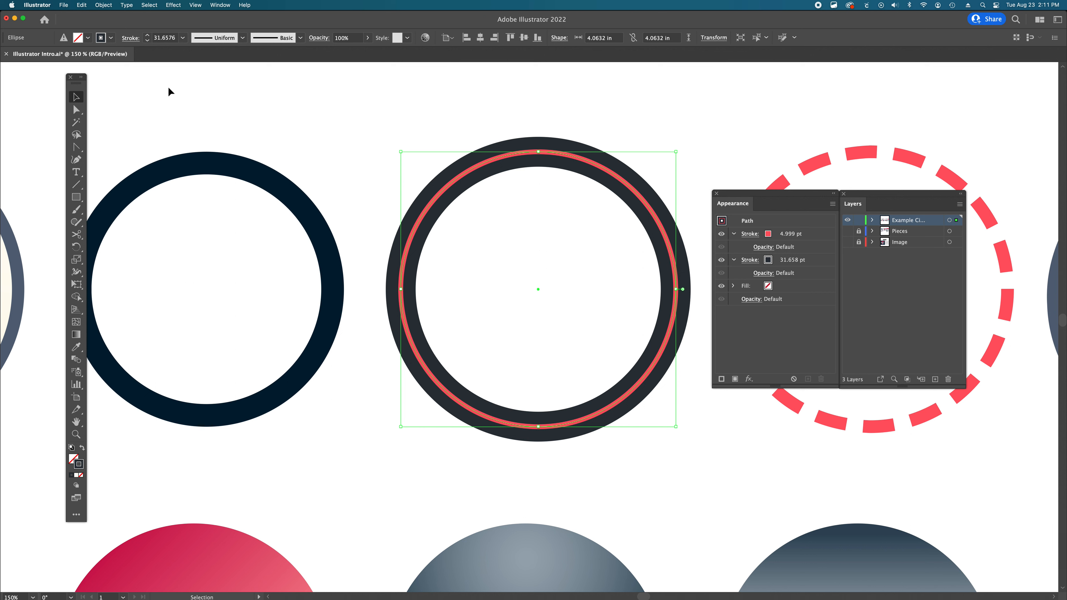
- Marquee-select both rings, then reselect only the double-ringed circle to view its appearance attributes
{"action": "left_click_drag", "start_coordinate": [168, 88], "coordinate": [517, 294]}
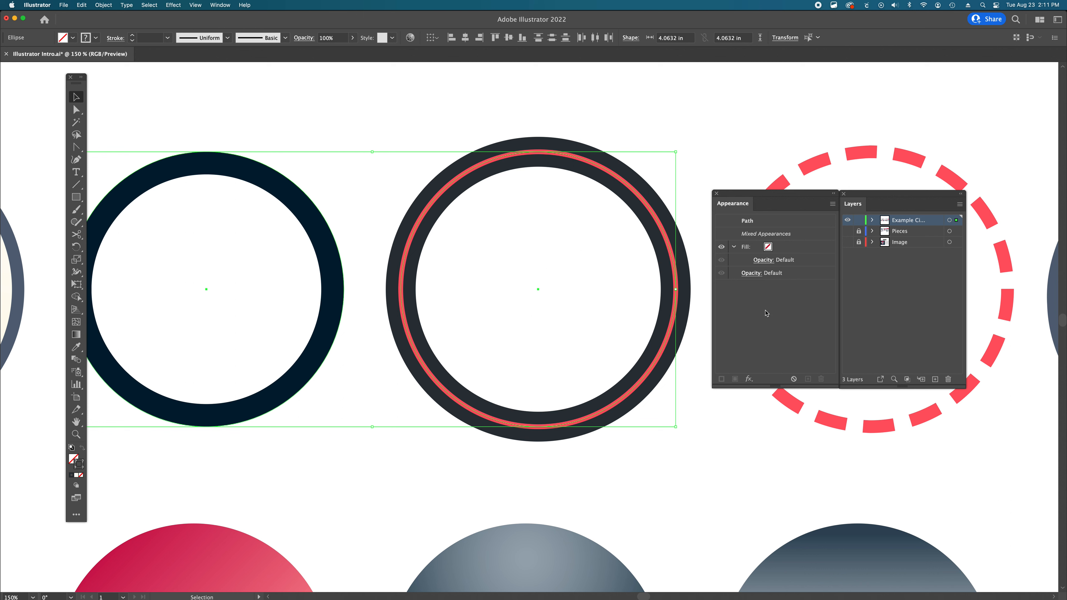
{"action": "left_click", "coordinate": [638, 403]}
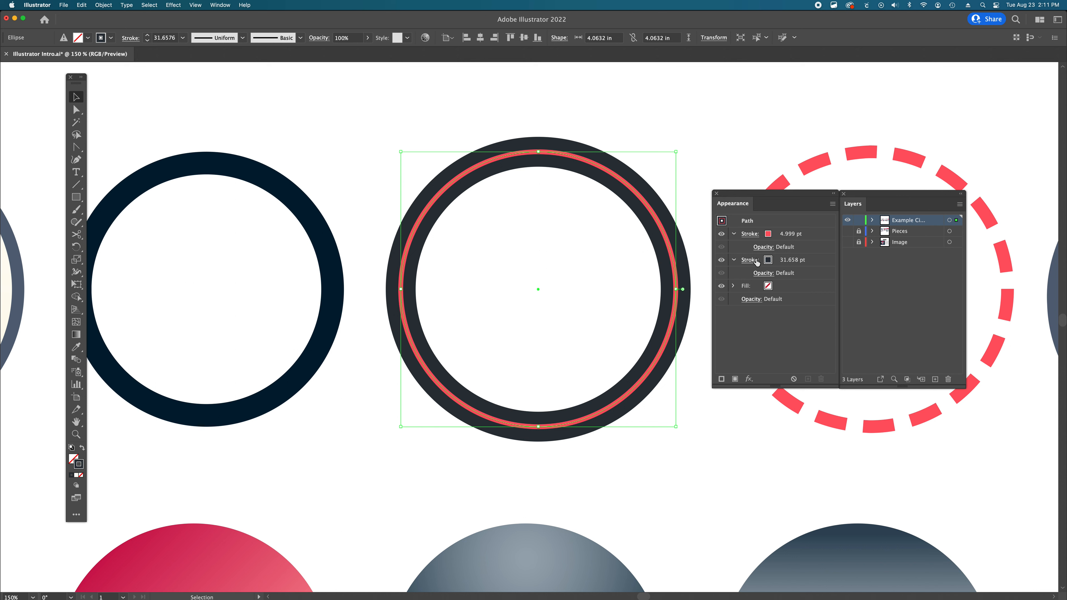
- Move the red stroke beneath the dark stroke in the Appearance panel, then move it back on top
{"action": "left_click", "coordinate": [800, 235]}
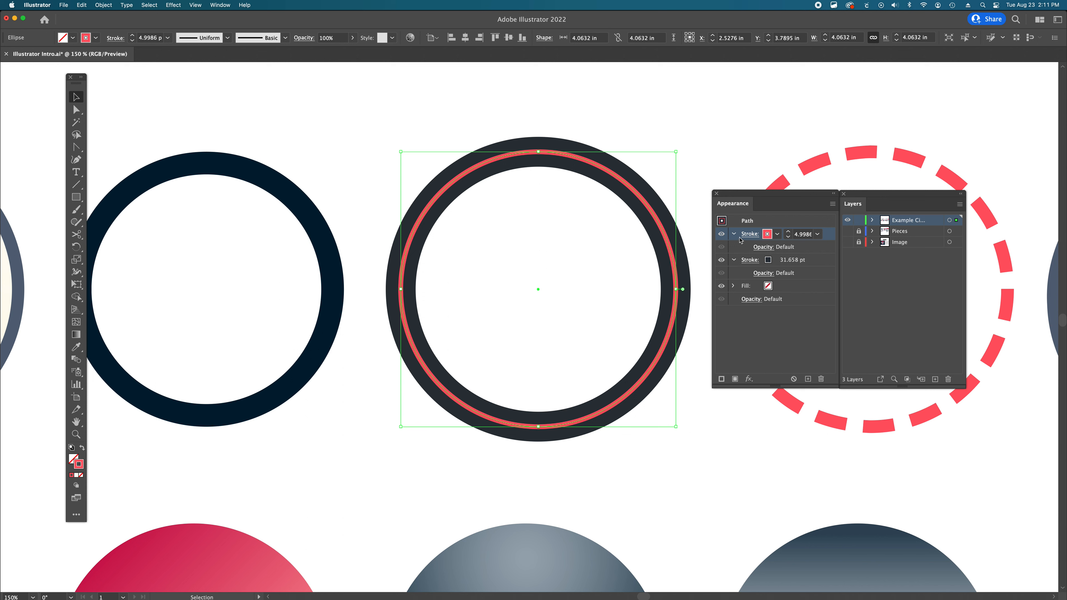
{"action": "left_click_drag", "start_coordinate": [829, 236], "coordinate": [815, 279]}
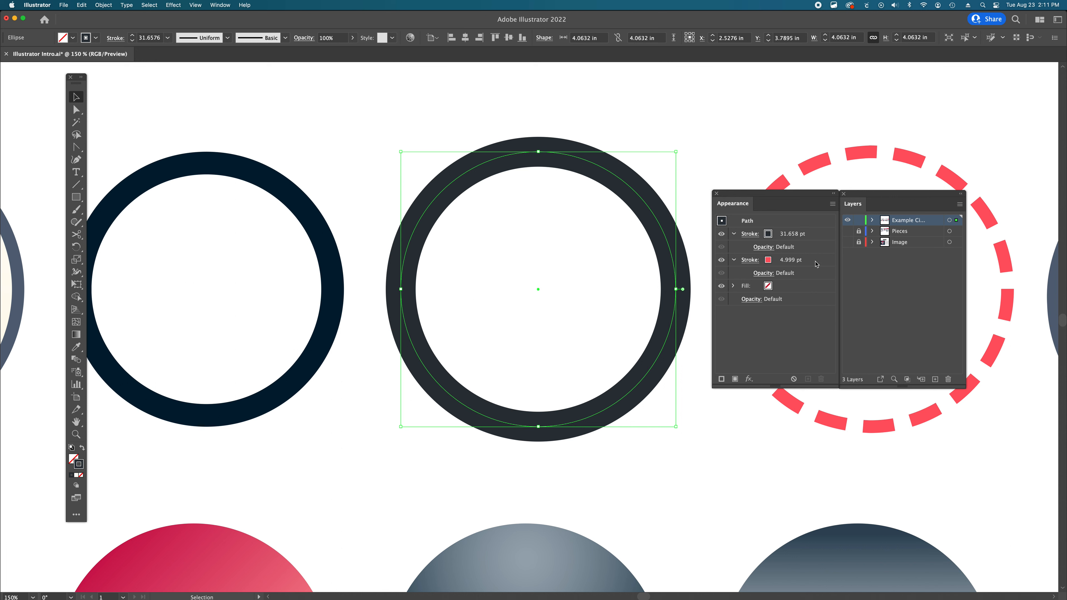
{"action": "left_click_drag", "start_coordinate": [816, 264], "coordinate": [819, 227]}
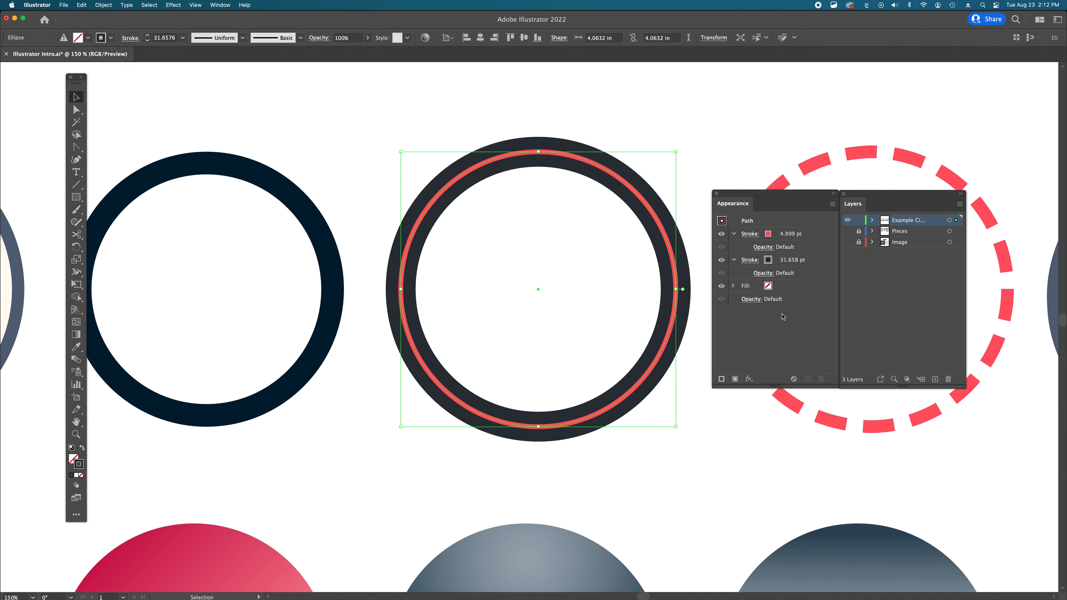
- Select the dashed red circle and inspect its dashed stroke in the Appearance panel
{"action": "left_click", "coordinate": [719, 434]}
{"action": "scroll", "coordinate": [719, 434], "scroll_direction": "right", "scroll_amount": 10}
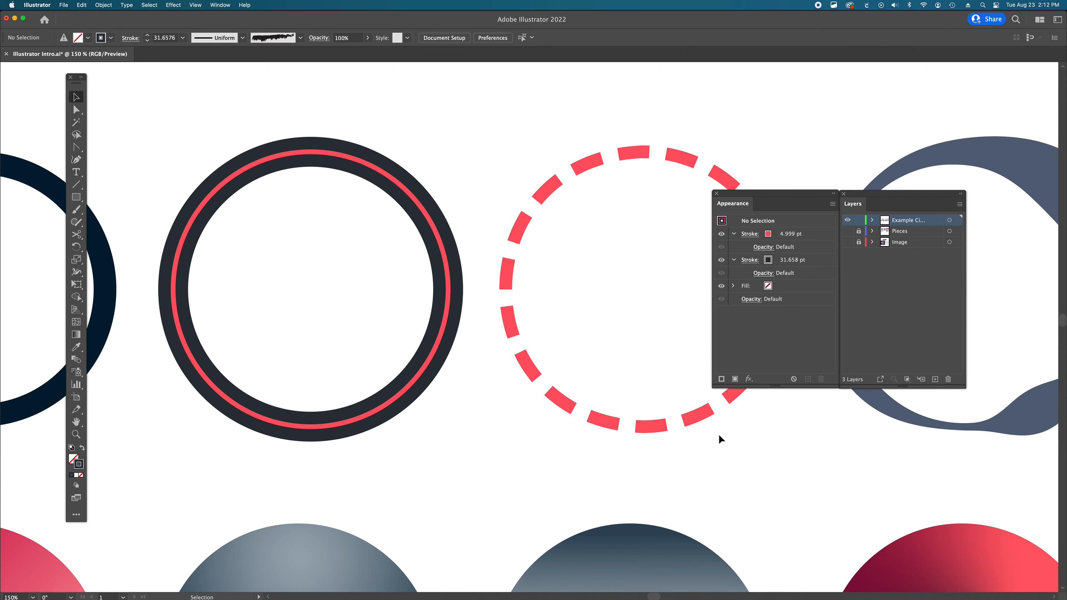
{"action": "left_click", "coordinate": [656, 412]}
{"action": "scroll", "coordinate": [533, 230], "scroll_direction": "right", "scroll_amount": 5}
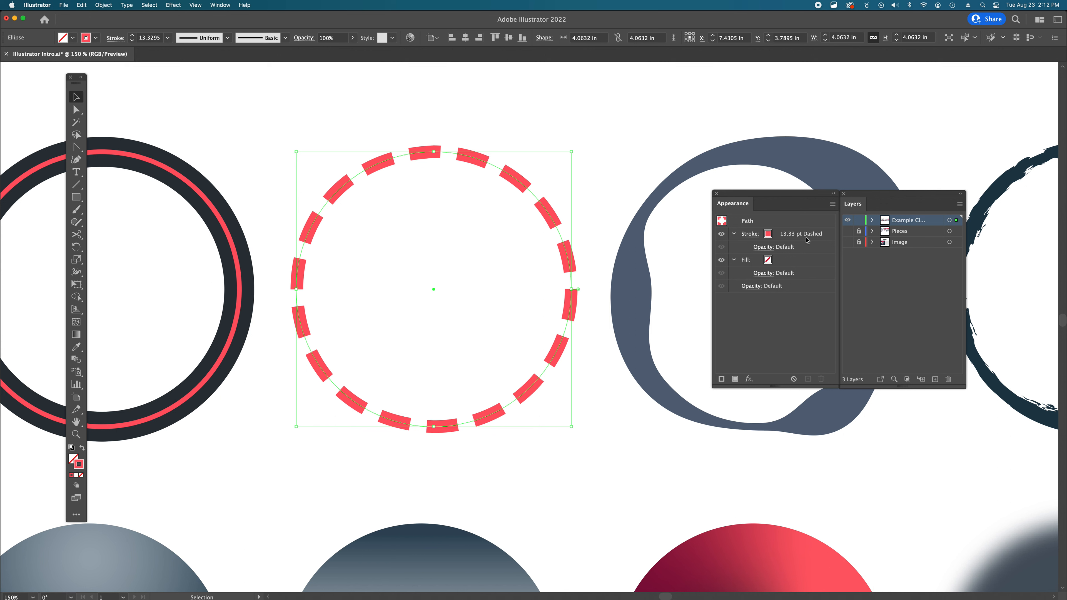
{"action": "left_click", "coordinate": [561, 445]}
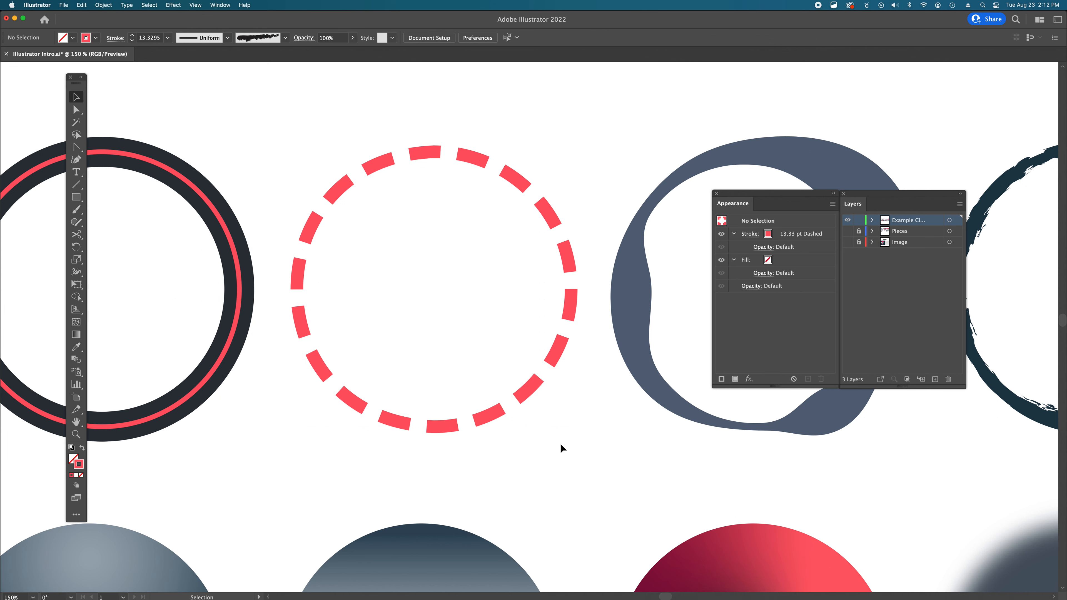
{"action": "left_click", "coordinate": [378, 165]}
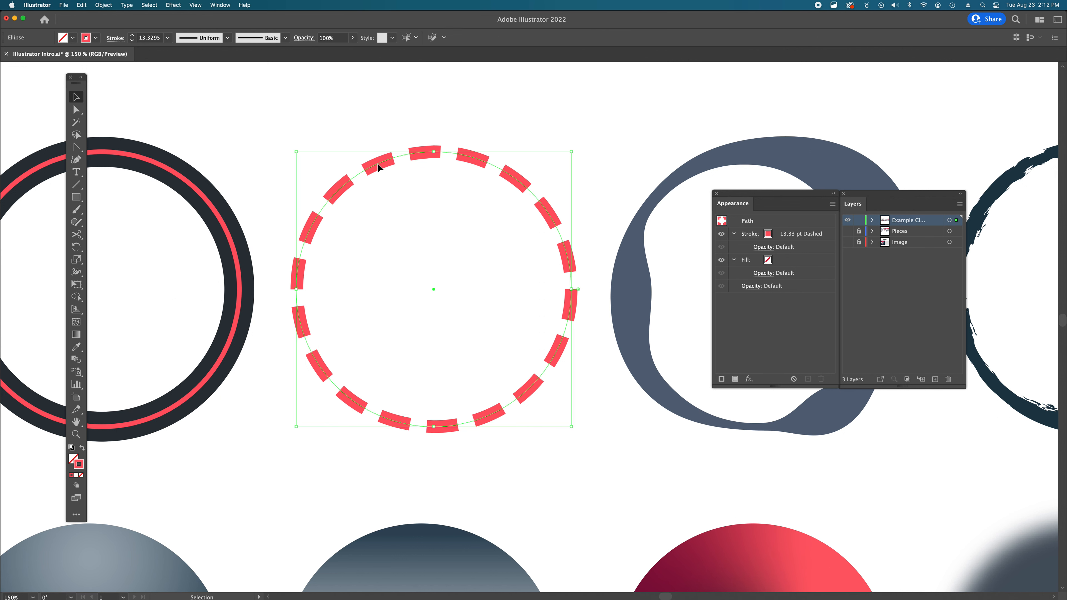
{"action": "left_click", "coordinate": [598, 438]}
- Select the wavy blue ring and inspect its variable-width stroke in the Appearance panel
{"action": "scroll", "coordinate": [598, 438], "scroll_direction": "right", "scroll_amount": 10}
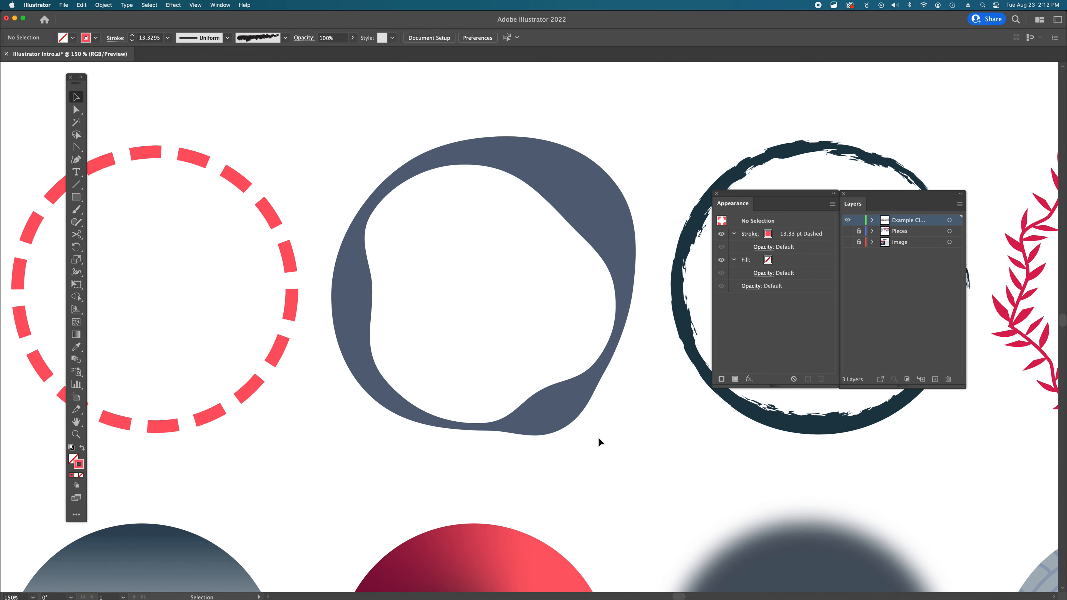
{"action": "scroll", "coordinate": [598, 437], "scroll_direction": "right", "scroll_amount": 2}
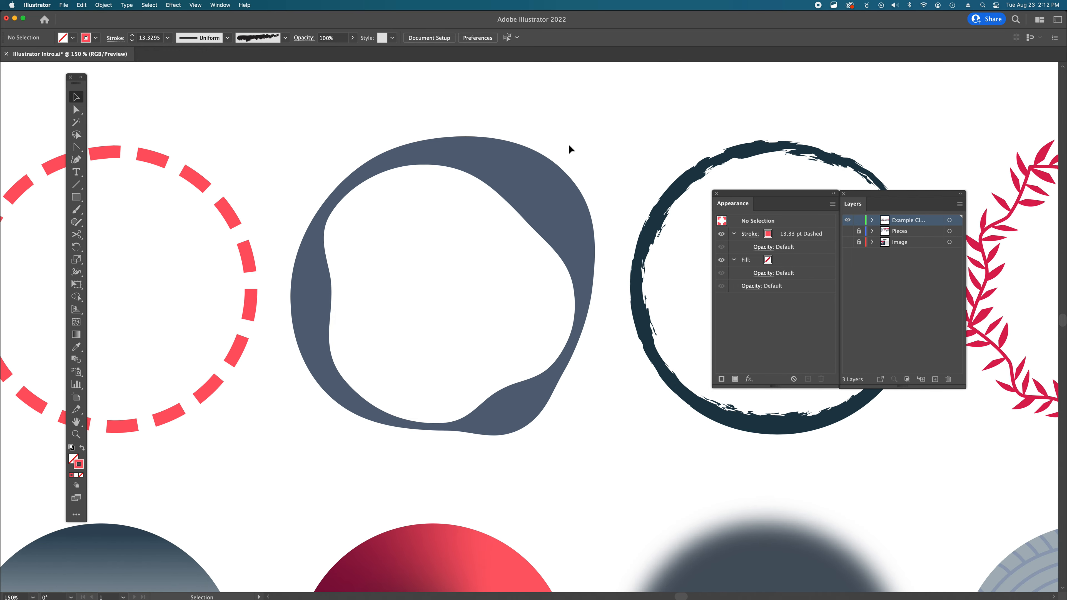
{"action": "left_click", "coordinate": [533, 188]}
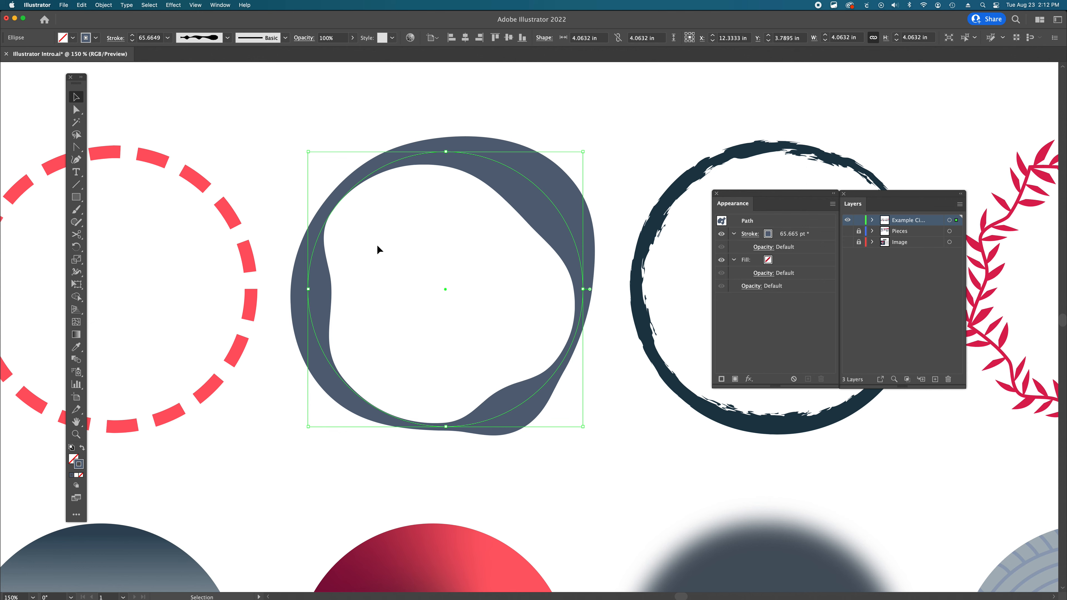
{"action": "scroll", "coordinate": [378, 246], "scroll_direction": "left", "scroll_amount": 10}
{"action": "scroll", "coordinate": [377, 246], "scroll_direction": "left", "scroll_amount": 9}
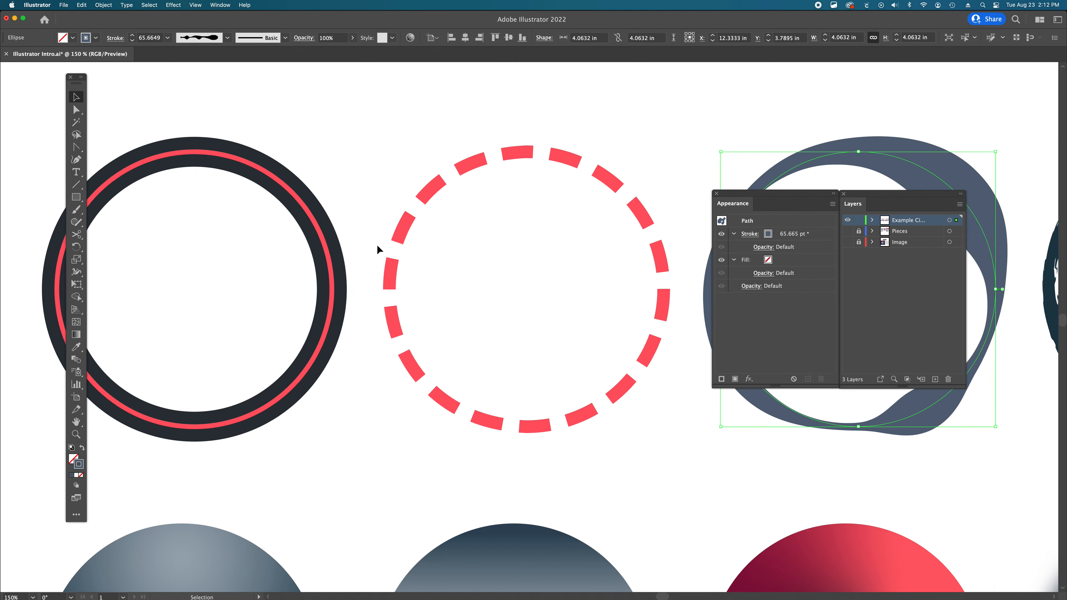
{"action": "scroll", "coordinate": [377, 246], "scroll_direction": "right", "scroll_amount": 11}
{"action": "scroll", "coordinate": [377, 250], "scroll_direction": "right", "scroll_amount": 7}
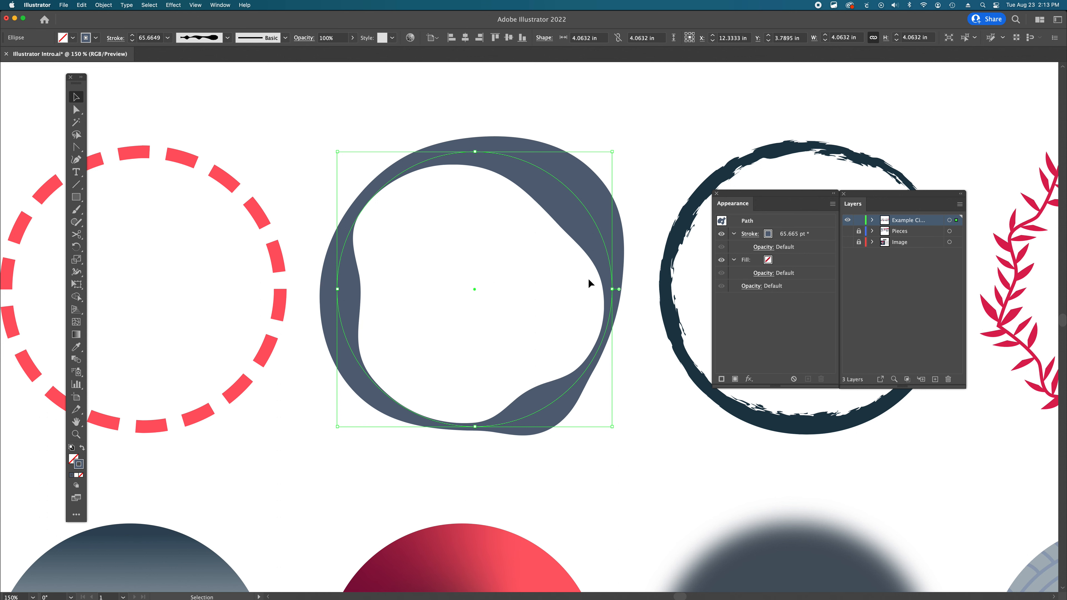
{"action": "scroll", "coordinate": [588, 278], "scroll_direction": "left", "scroll_amount": 5}
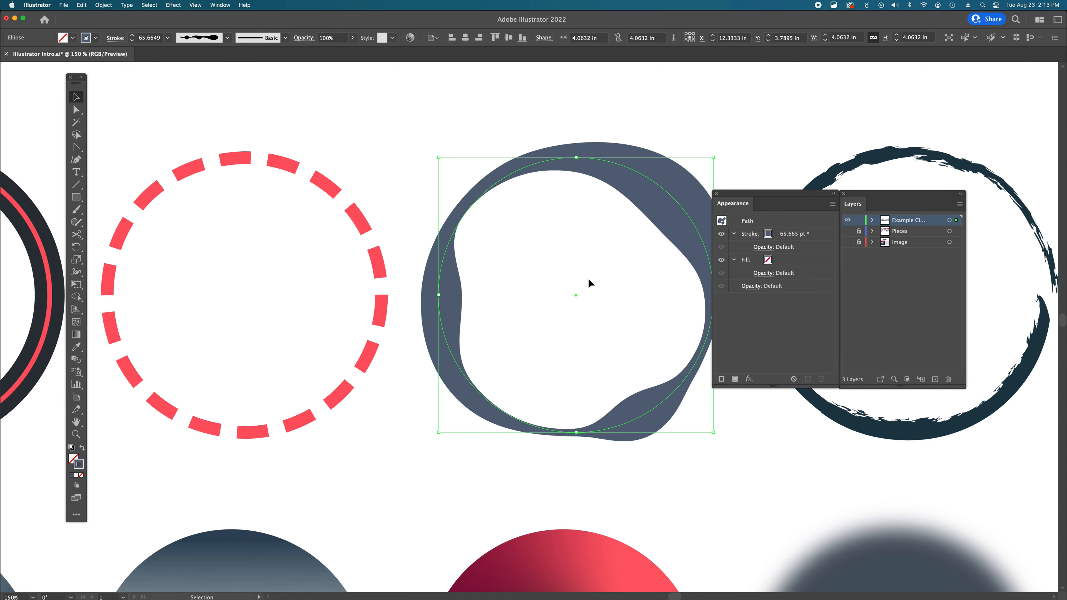
{"action": "scroll", "coordinate": [589, 279], "scroll_direction": "right", "scroll_amount": 15}
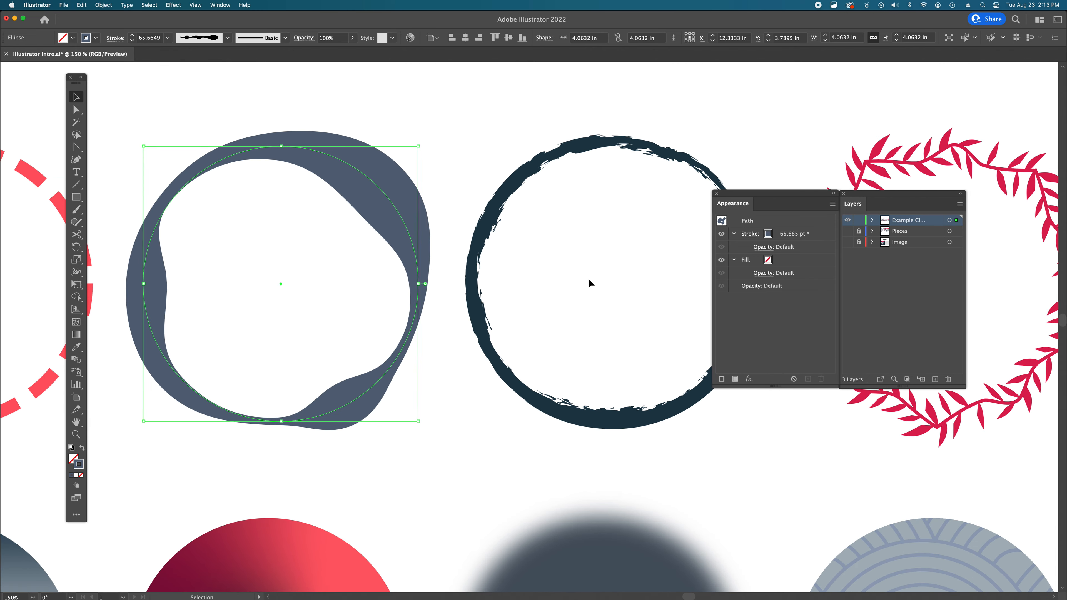
{"action": "scroll", "coordinate": [588, 280], "scroll_direction": "right", "scroll_amount": 5}
- Select the brushed dark ring and inspect its Charcoal – Varied brush stroke
{"action": "left_click", "coordinate": [607, 202]}
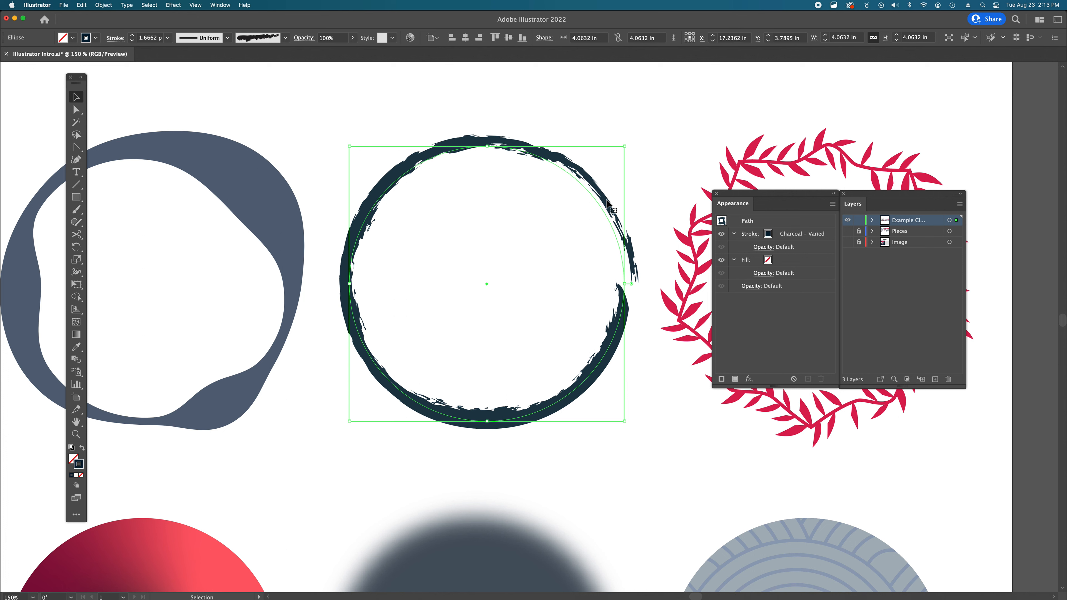
{"action": "scroll", "coordinate": [608, 202], "scroll_direction": "down", "scroll_amount": 1}
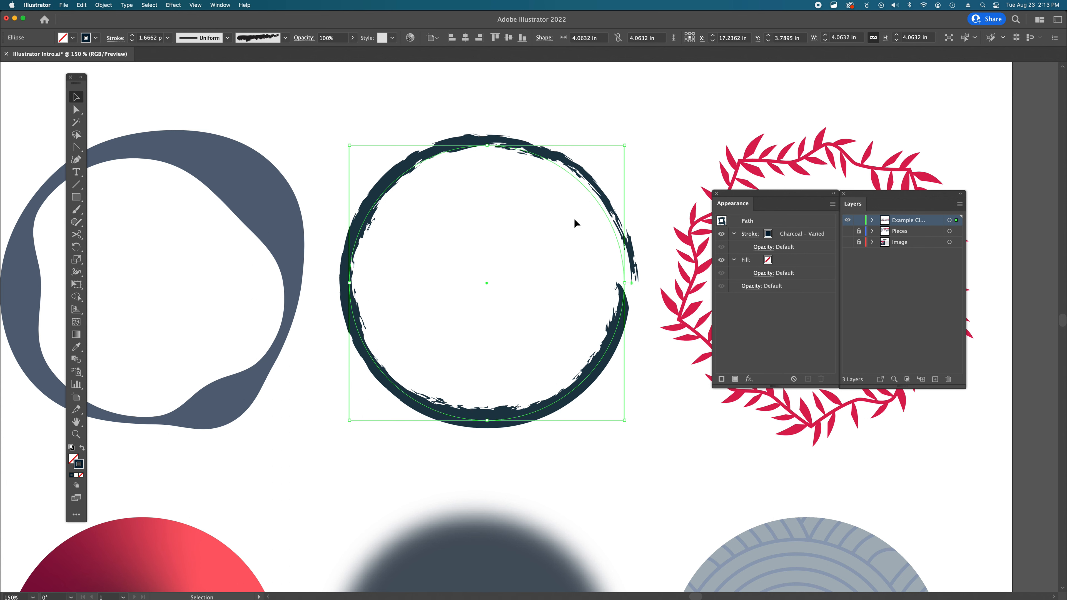
{"action": "scroll", "coordinate": [574, 218], "scroll_direction": "right", "scroll_amount": 3}
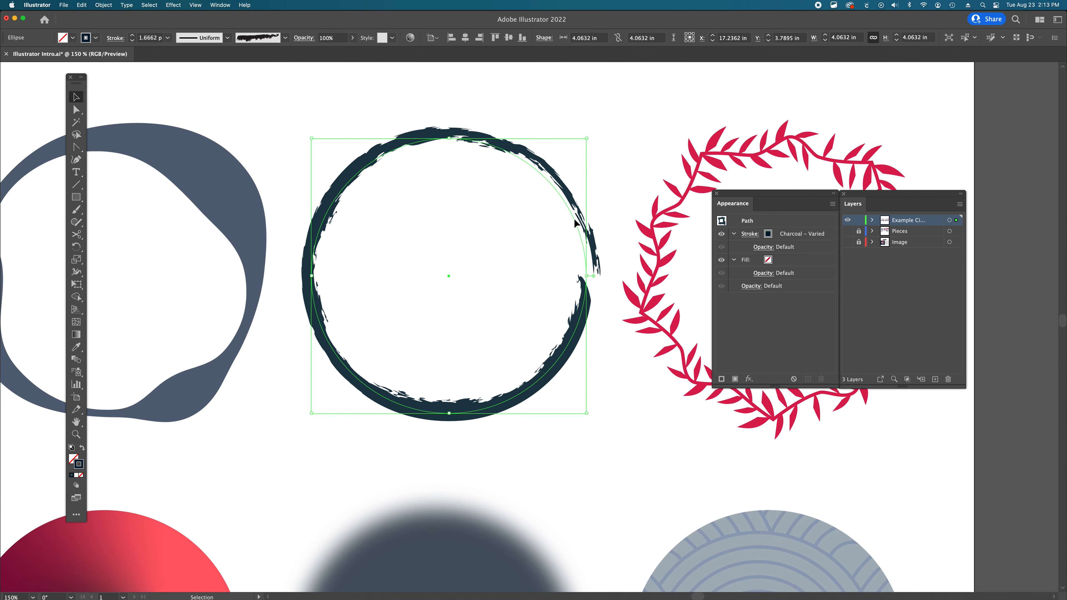
{"action": "scroll", "coordinate": [574, 219], "scroll_direction": "right", "scroll_amount": 10}
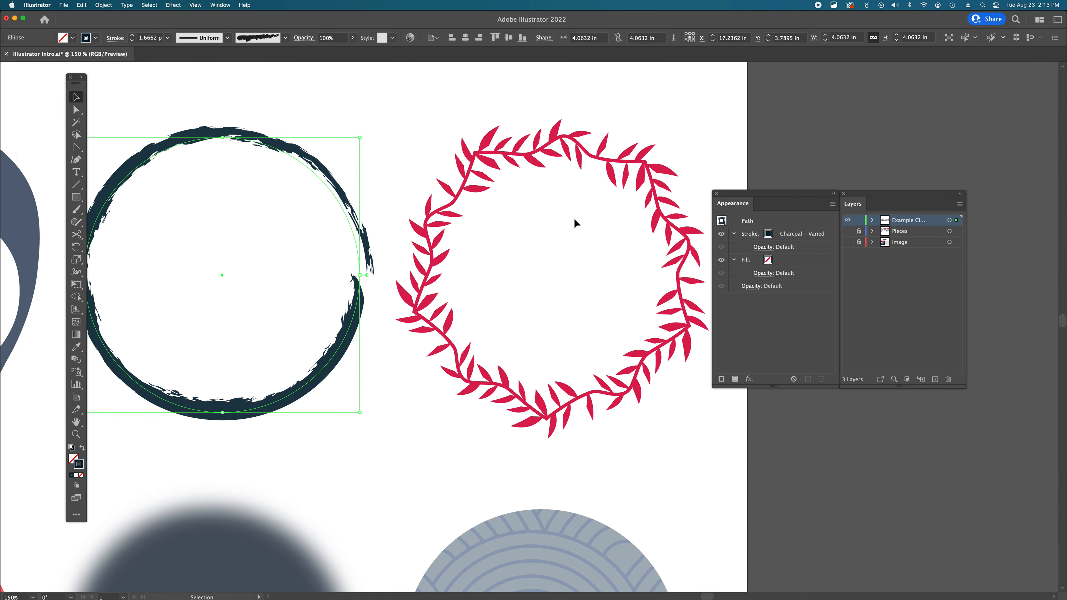
- Select the leaf garland ring and inspect its Leaf Garland stroke and the anchor points of its underlying circle path
{"action": "scroll", "coordinate": [574, 220], "scroll_direction": "right", "scroll_amount": 3}
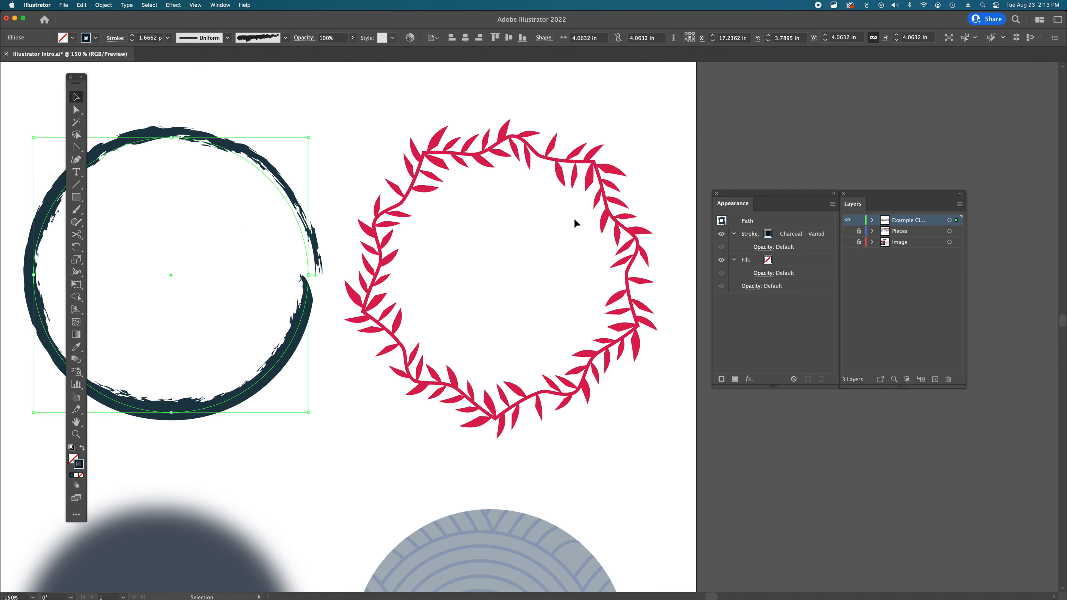
{"action": "left_click", "coordinate": [618, 220]}
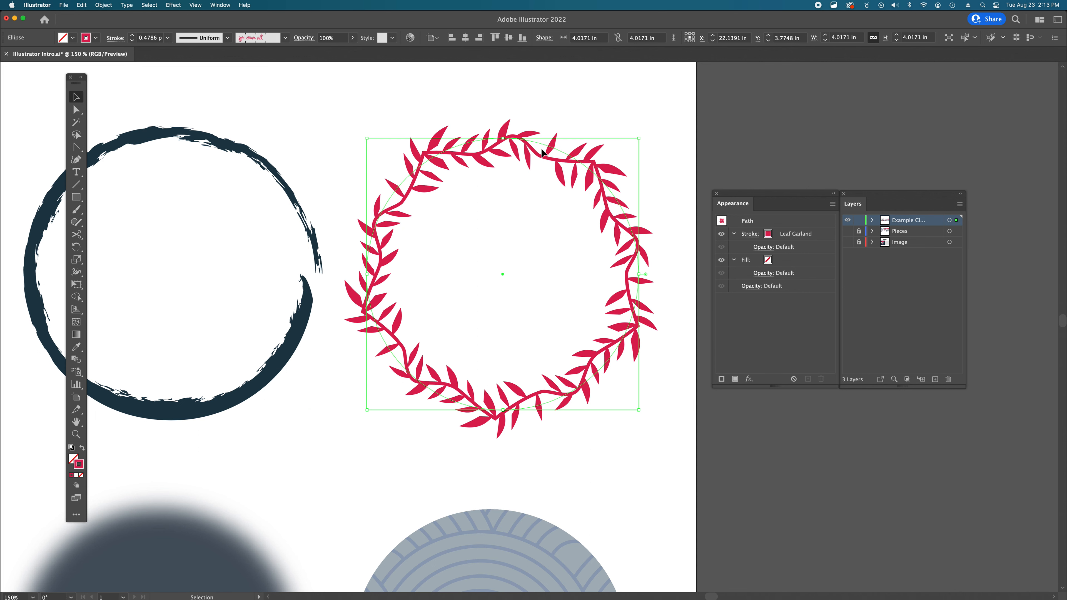
{"action": "key", "text": "a"}
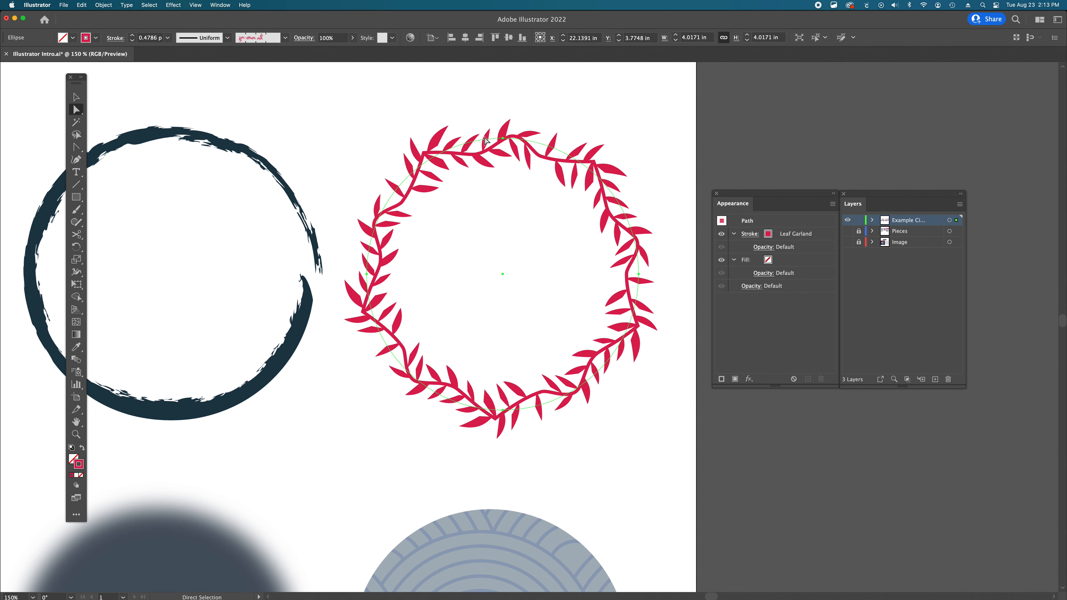
{"action": "left_click", "coordinate": [504, 140]}
{"action": "left_click", "coordinate": [371, 280]}
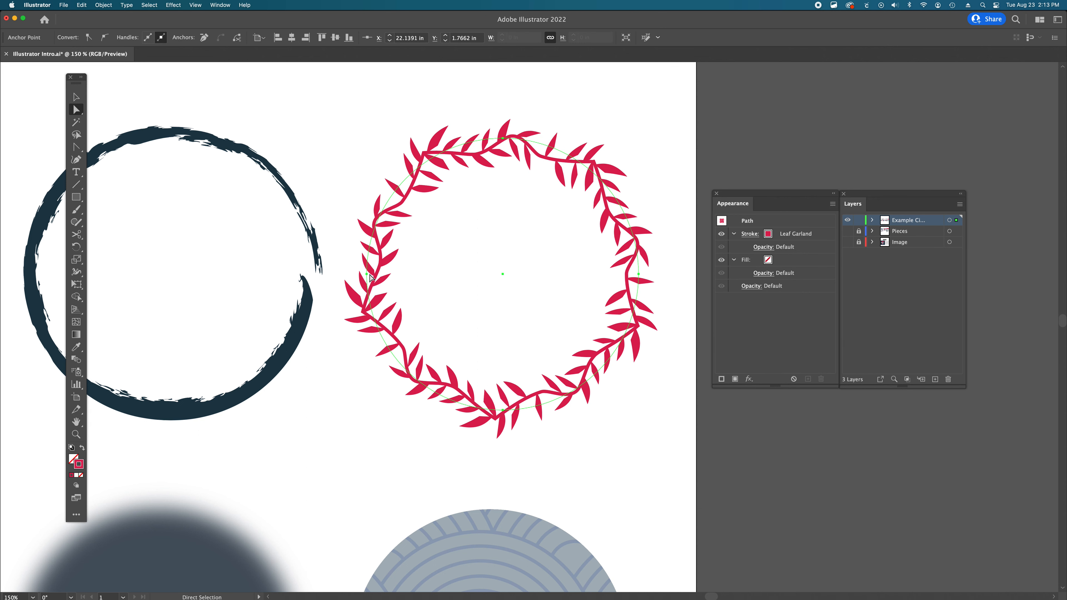
{"action": "left_click", "coordinate": [504, 411]}
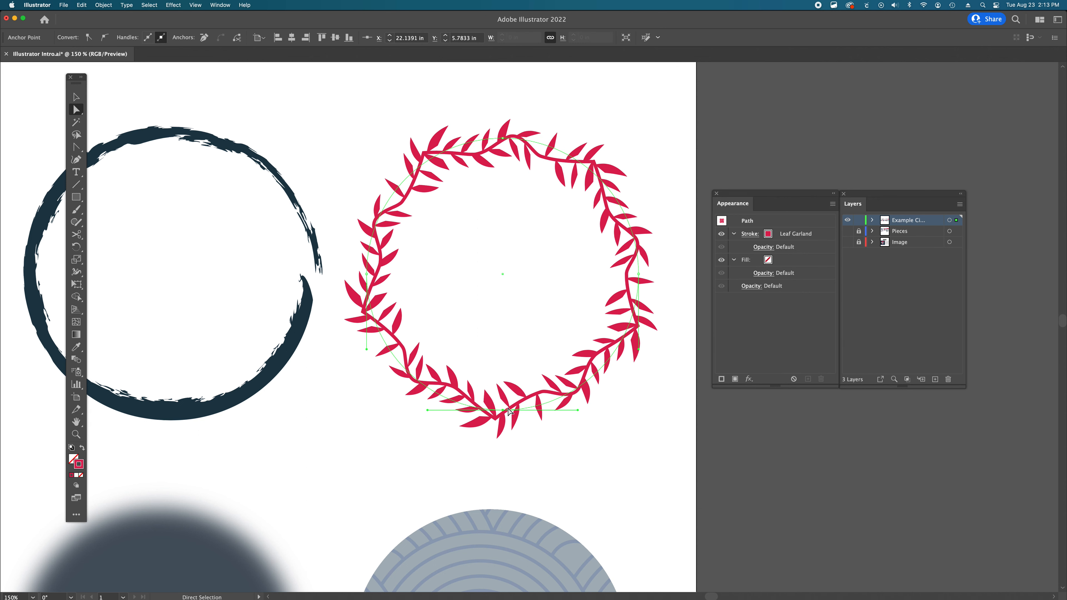
{"action": "left_click", "coordinate": [638, 274]}
{"action": "key", "text": "v"}
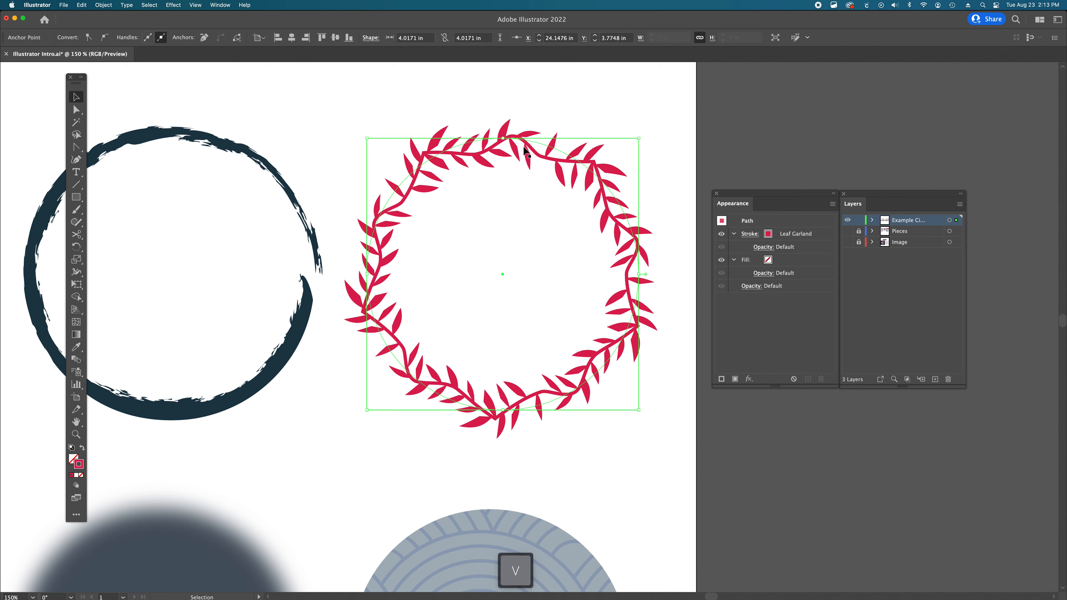
{"action": "left_click", "coordinate": [533, 147]}
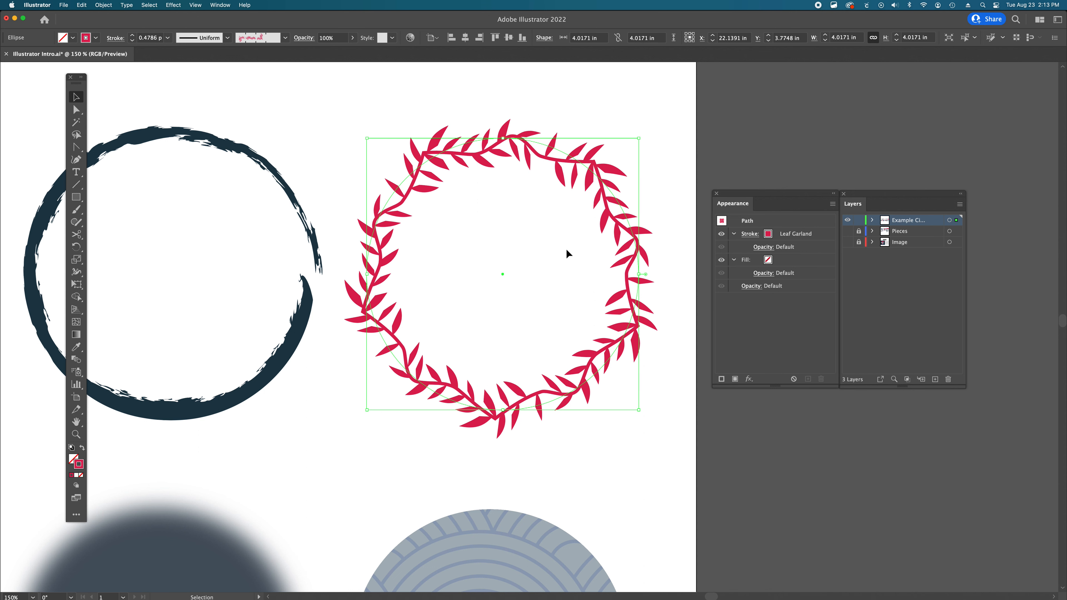
- Deselect everything and zoom out to view all the sample circles on the artboard
{"action": "scroll", "coordinate": [569, 249], "scroll_direction": "left", "scroll_amount": 10}
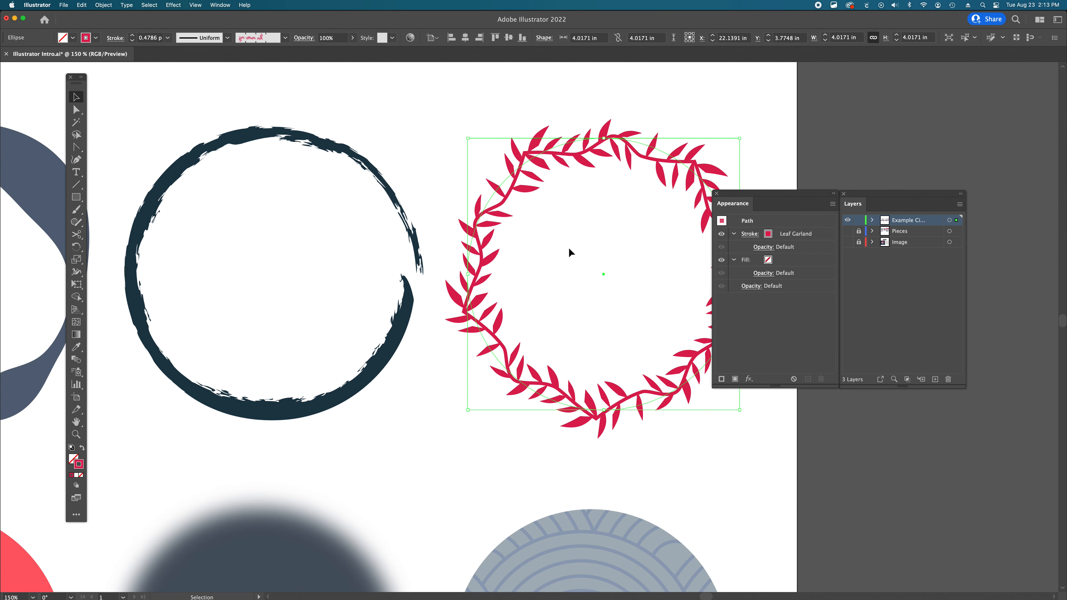
{"action": "scroll", "coordinate": [570, 250], "scroll_direction": "left", "scroll_amount": 20}
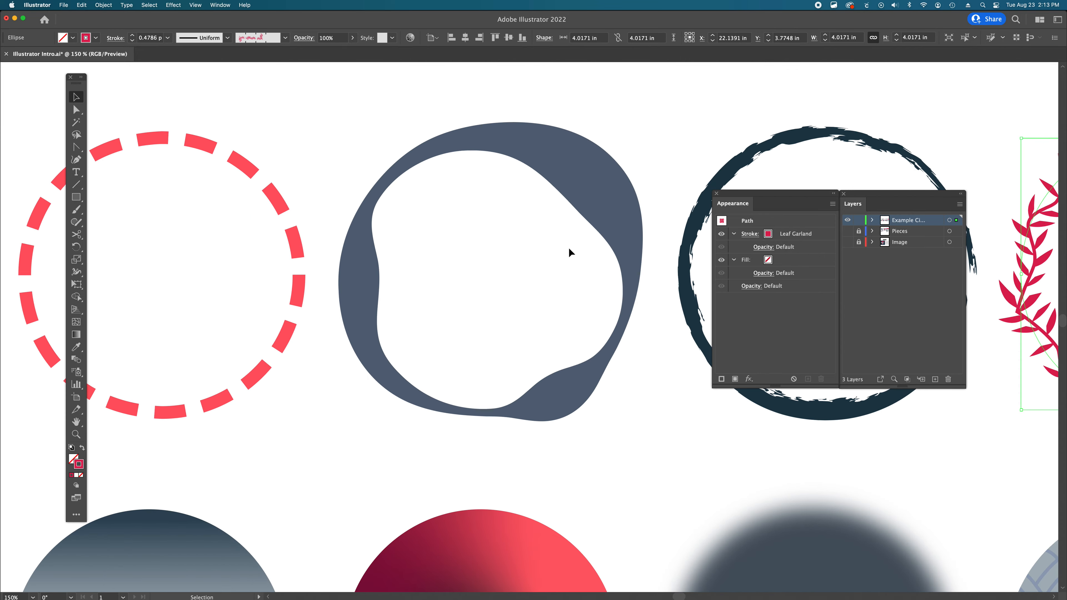
{"action": "scroll", "coordinate": [569, 252], "scroll_direction": "left", "scroll_amount": 20}
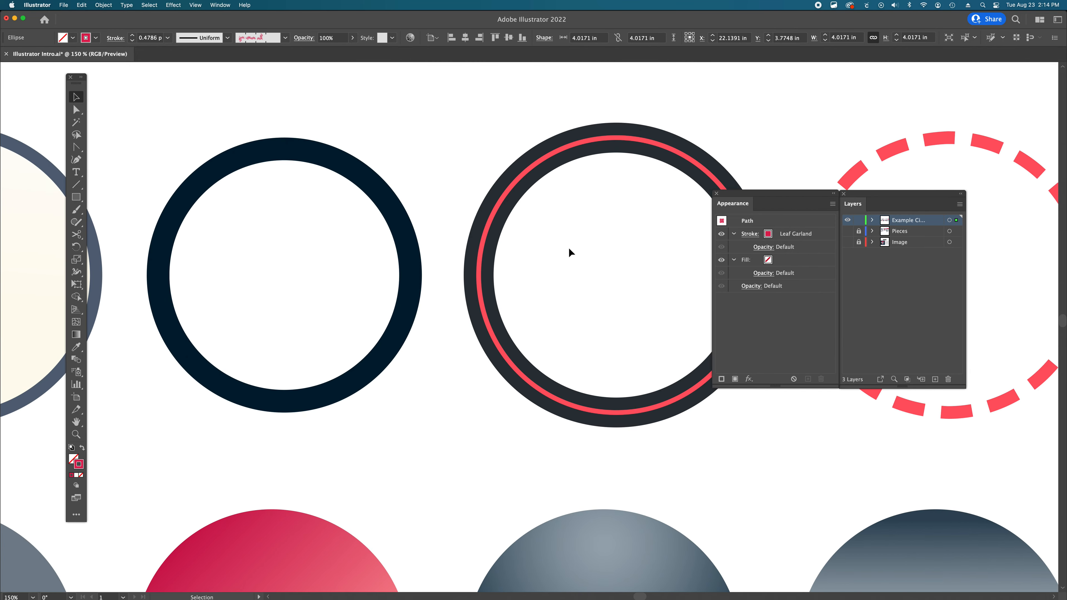
{"action": "scroll", "coordinate": [568, 252], "scroll_direction": "left", "scroll_amount": 6}
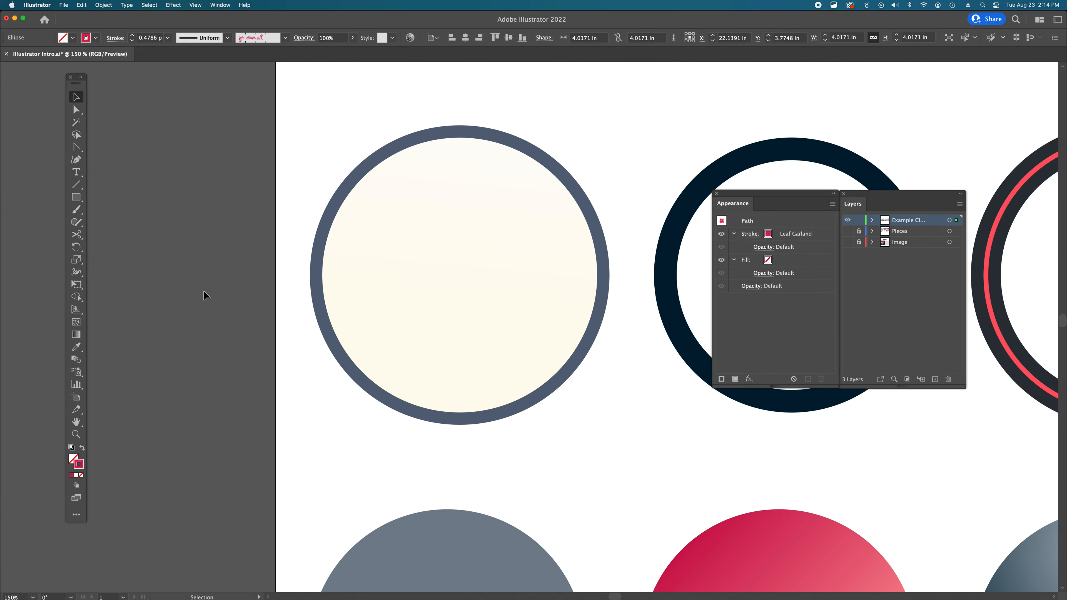
{"action": "left_click", "coordinate": [255, 248]}
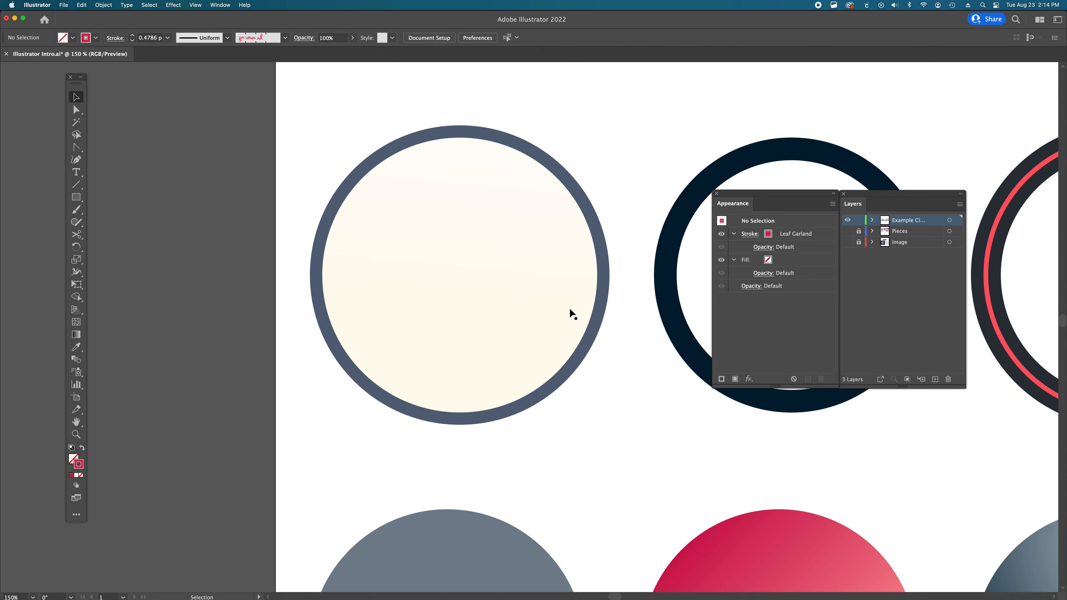
{"action": "left_click", "coordinate": [594, 305], "text": "alt+super"}
{"action": "left_click", "coordinate": [593, 306], "text": "alt+super"}
{"action": "left_click", "coordinate": [593, 306], "text": "alt+super"}
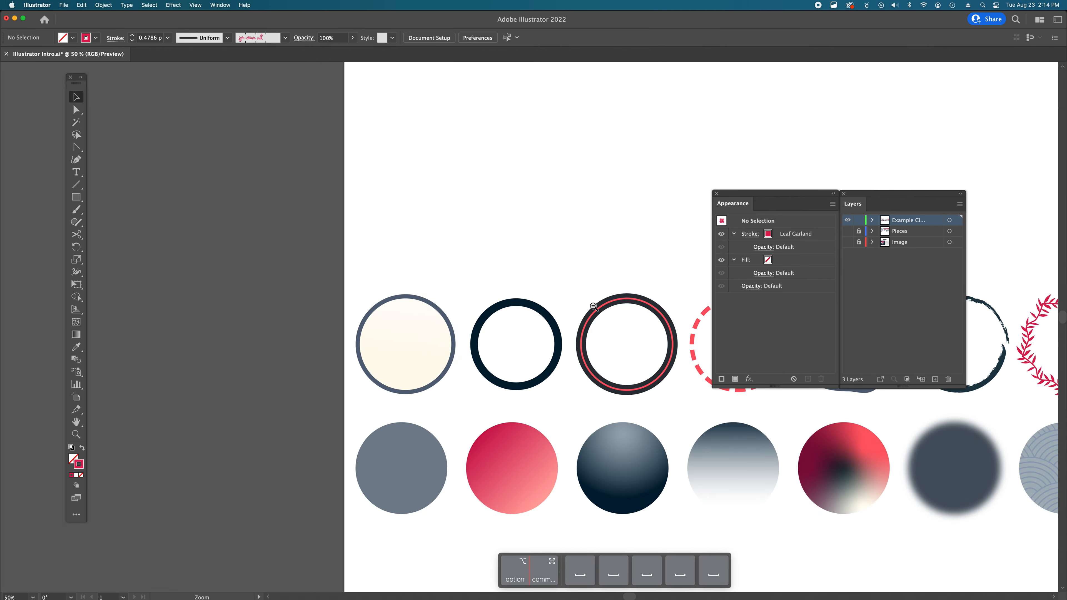
{"action": "left_click", "coordinate": [594, 306], "text": "alt+super"}
{"action": "left_click_drag", "start_coordinate": [607, 393], "coordinate": [445, 297]}
{"action": "left_click", "coordinate": [490, 345], "text": "super"}
{"action": "left_click_drag", "start_coordinate": [527, 366], "coordinate": [438, 341]}
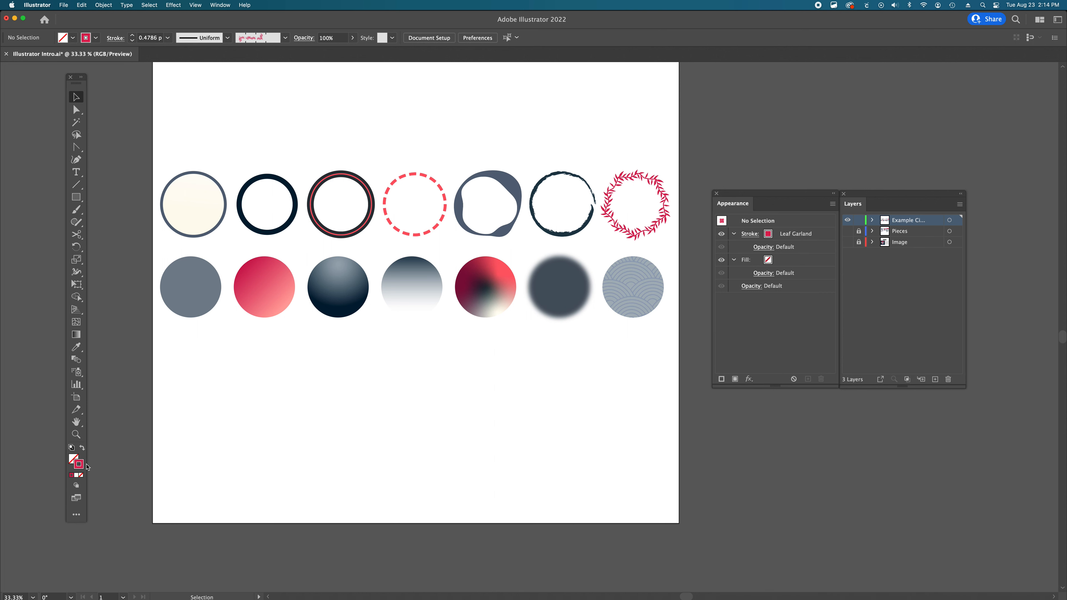
- Select the flat gray circle and change its fill color to 8ea3b2 in the Color Picker
{"action": "left_click", "coordinate": [74, 459]}
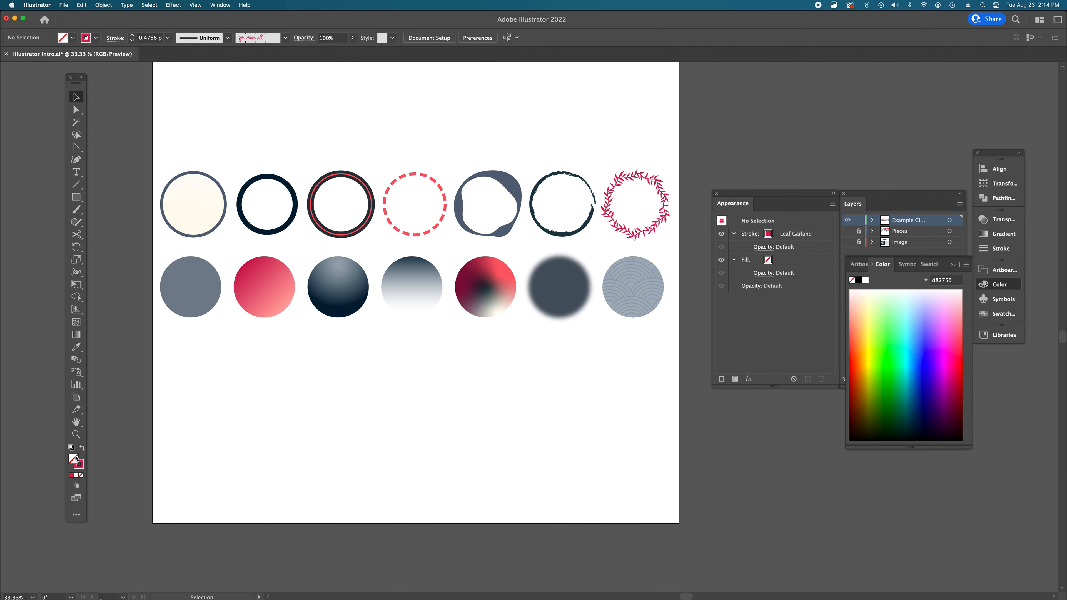
{"action": "left_click", "coordinate": [196, 295]}
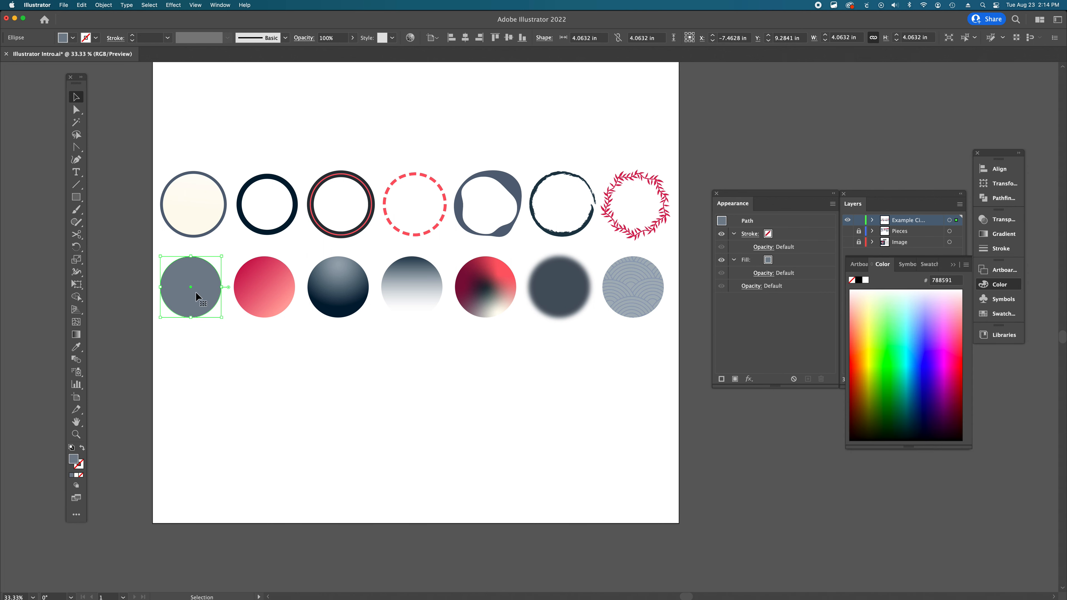
{"action": "key", "text": "super+space"}
{"action": "left_click", "coordinate": [267, 321], "text": "super"}
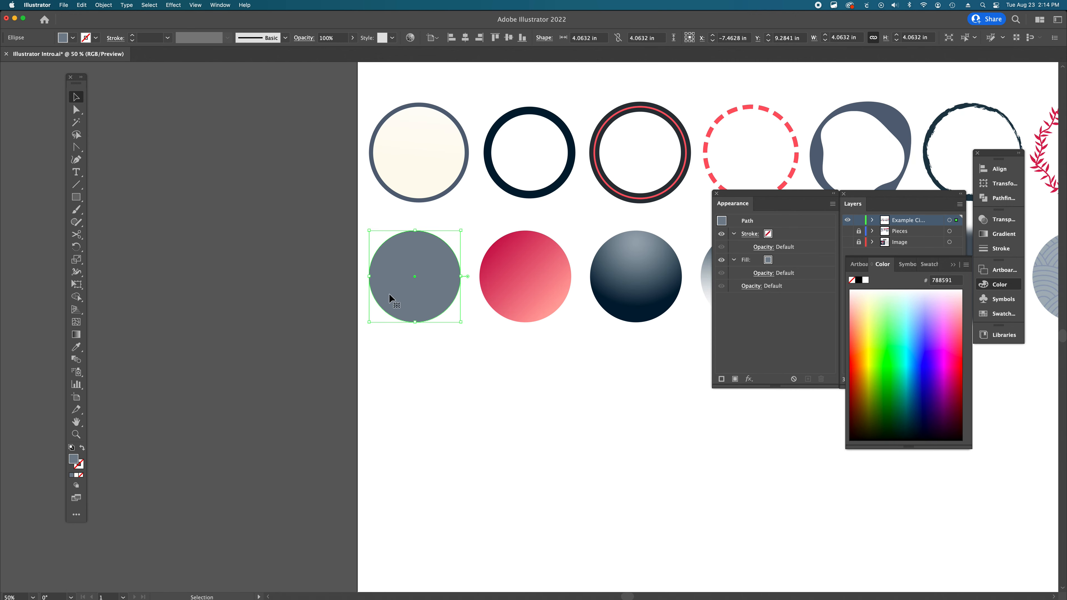
{"action": "double_click", "coordinate": [74, 460]}
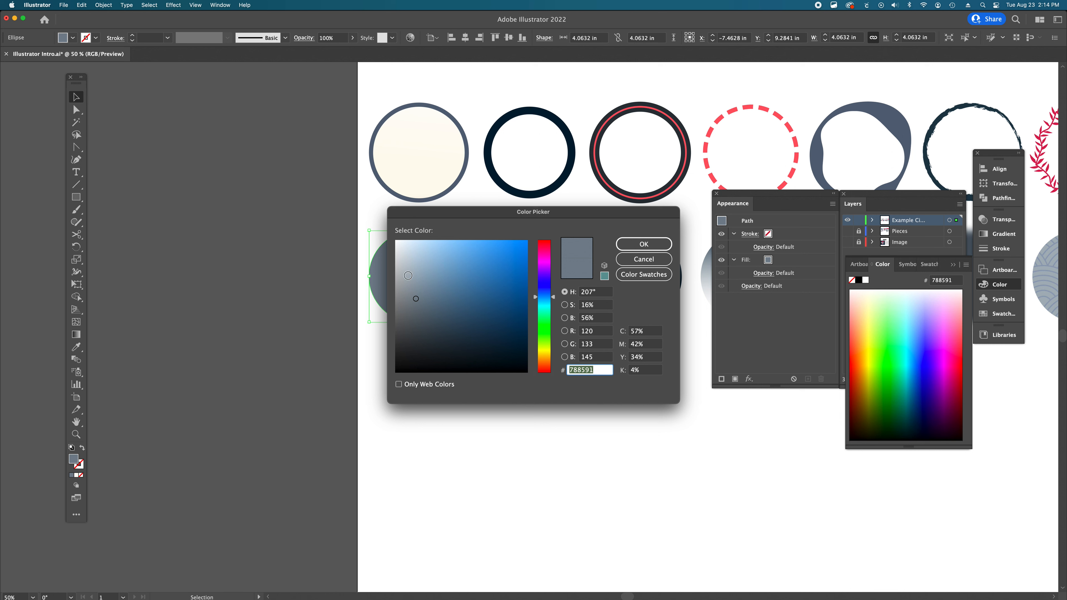
{"action": "type", "text": "8ea3b2"}
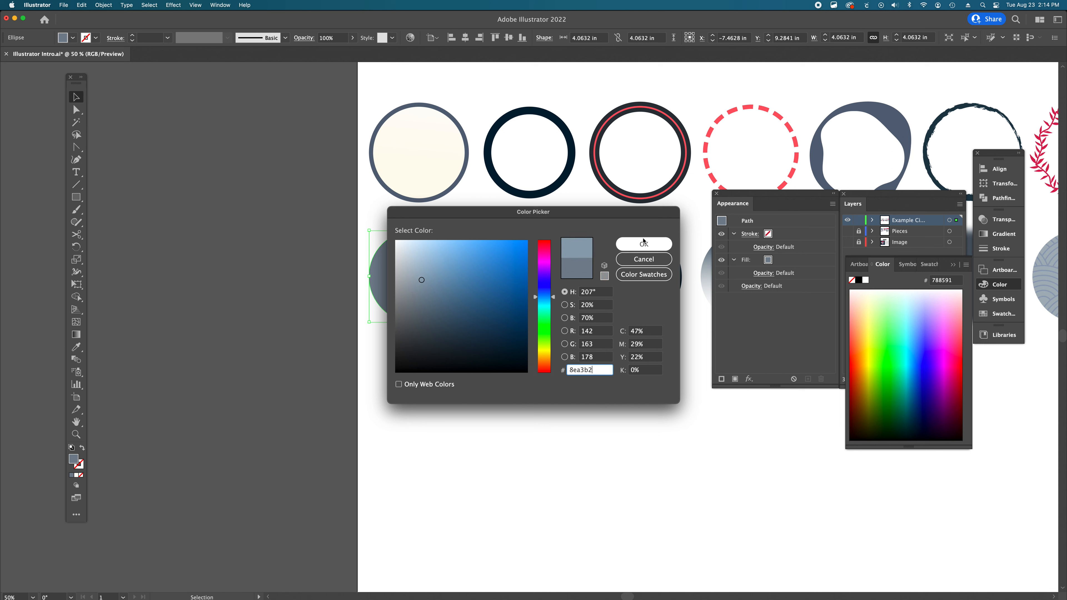
{"action": "left_click", "coordinate": [644, 244]}
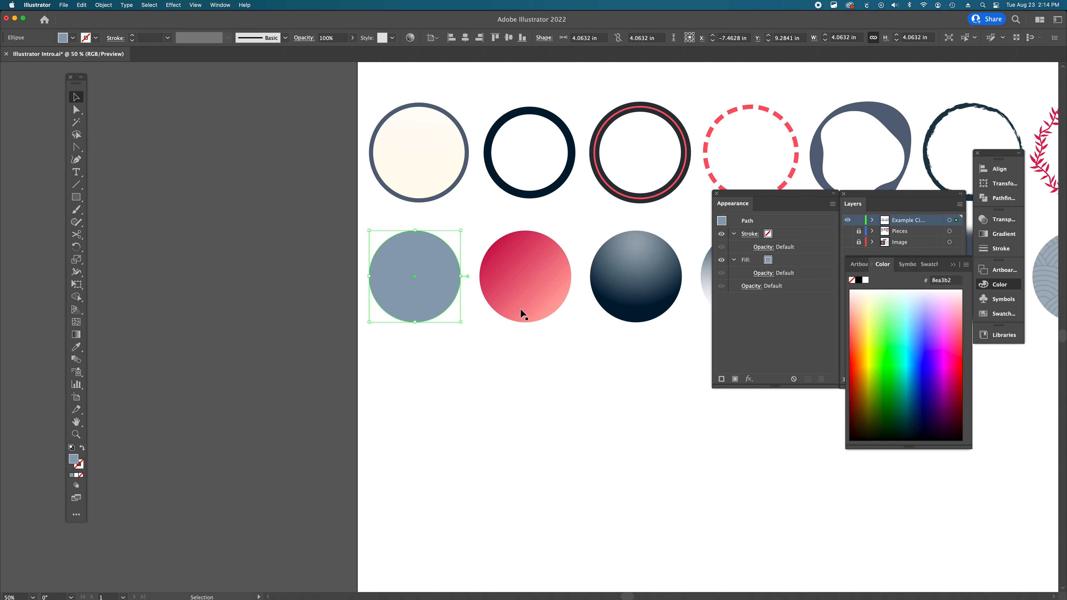
- Select the pink linear gradient and dark radial gradient circles in turn and compare their gradient fills
{"action": "scroll", "coordinate": [521, 309], "scroll_direction": "right", "scroll_amount": 5}
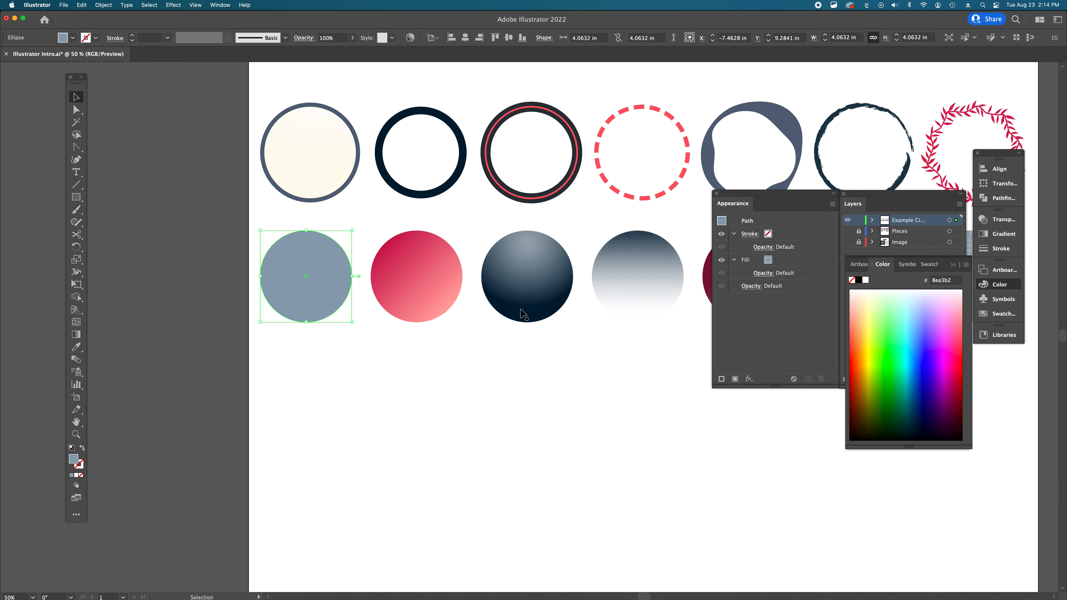
{"action": "left_click", "coordinate": [421, 276]}
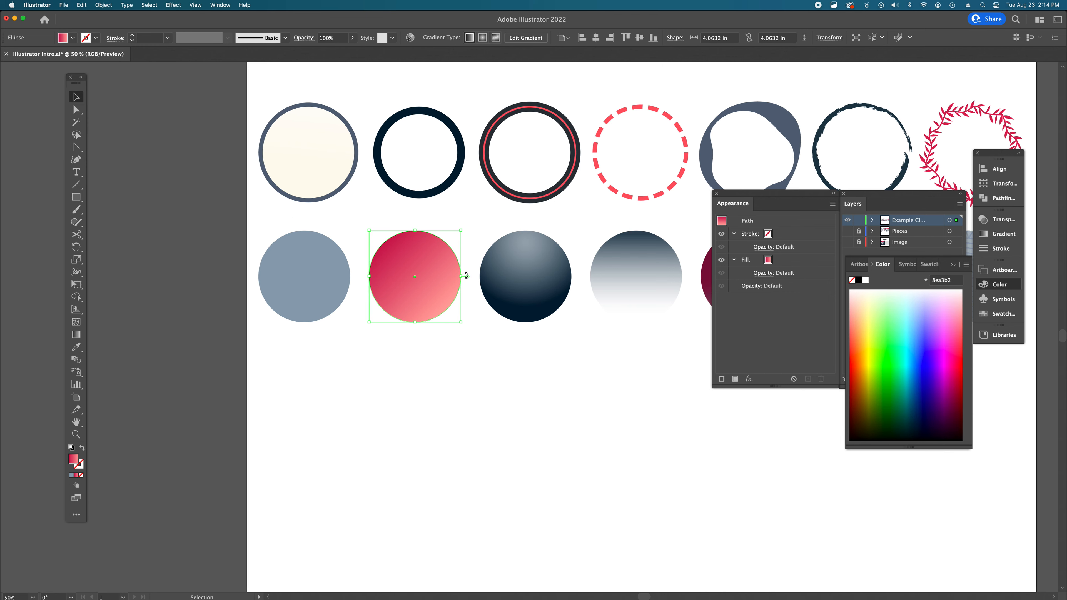
{"action": "scroll", "coordinate": [437, 287], "scroll_direction": "right", "scroll_amount": 5}
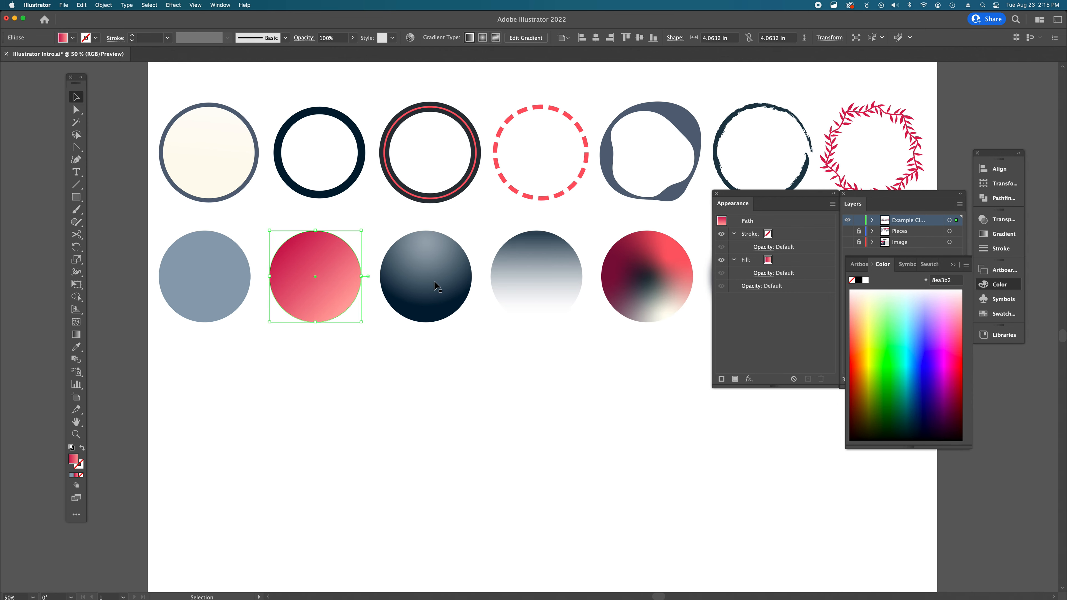
{"action": "left_click", "coordinate": [437, 287]}
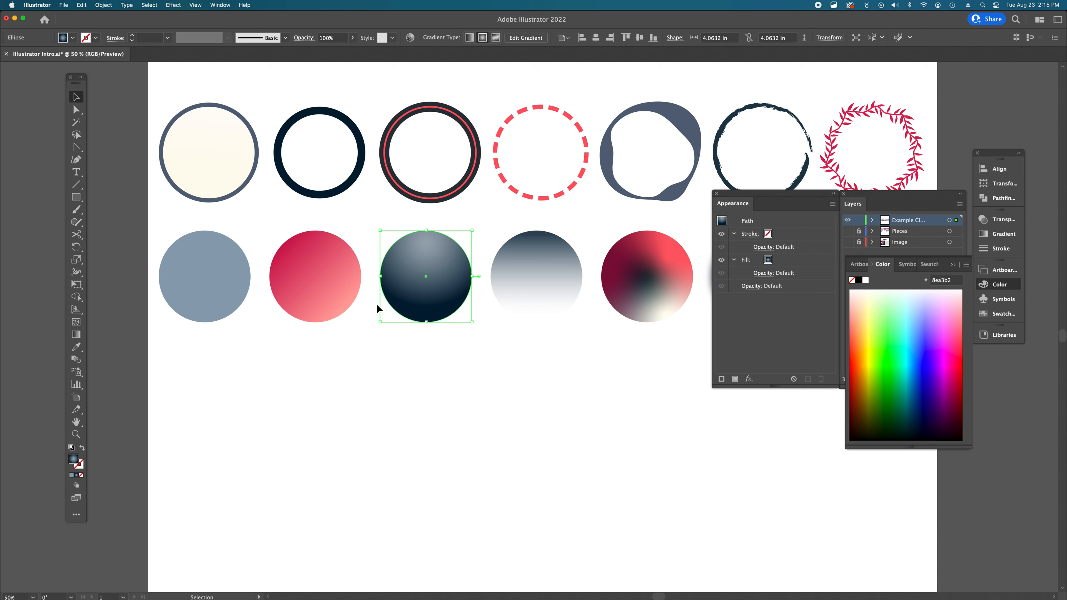
{"action": "left_click", "coordinate": [321, 300]}
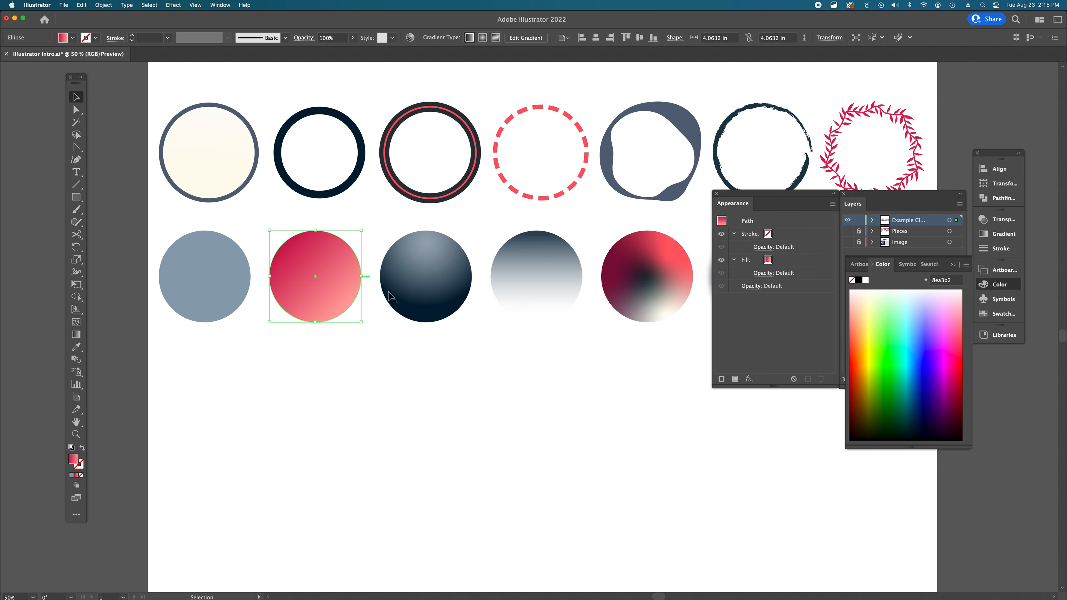
{"action": "left_click", "coordinate": [399, 294]}
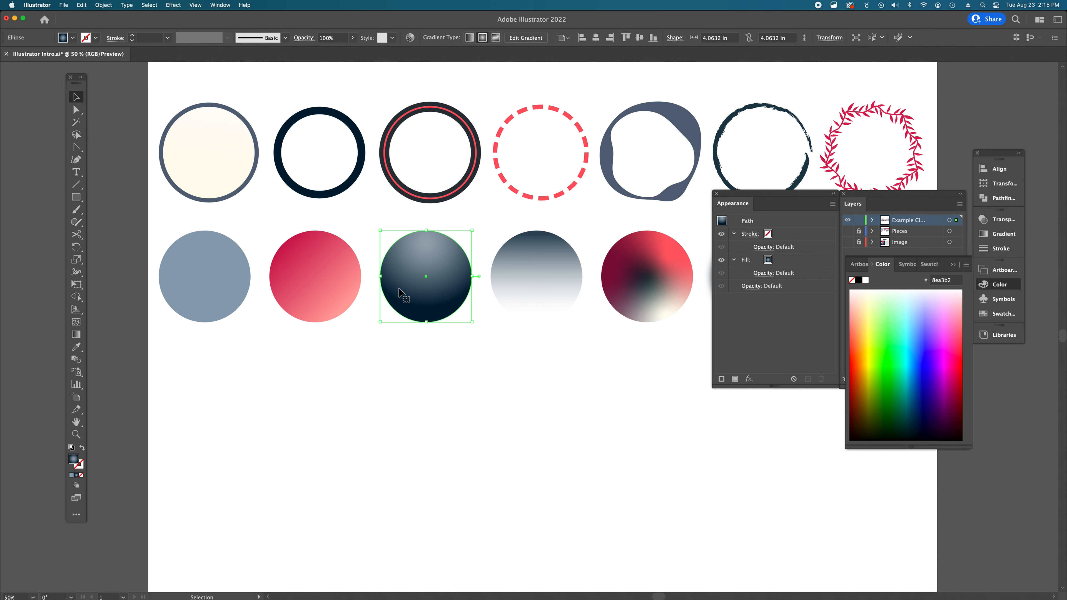
{"action": "scroll", "coordinate": [400, 293], "scroll_direction": "right", "scroll_amount": 5}
{"action": "scroll", "coordinate": [399, 293], "scroll_direction": "left", "scroll_amount": 3}
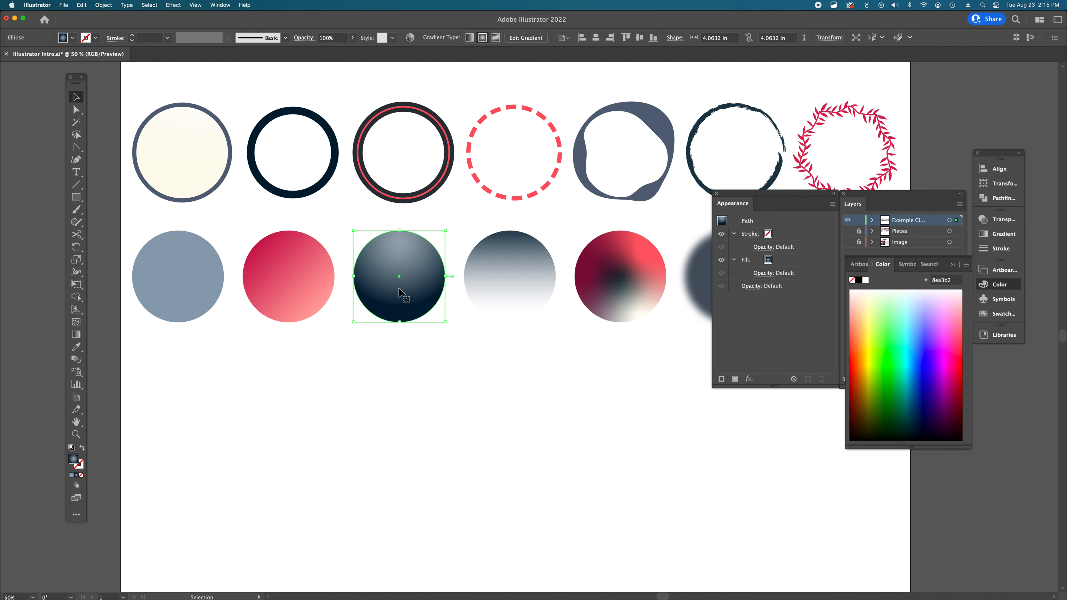
{"action": "left_click", "coordinate": [176, 282]}
{"action": "left_click", "coordinate": [307, 285]}
{"action": "left_click", "coordinate": [360, 286]}
{"action": "scroll", "coordinate": [460, 285], "scroll_direction": "right", "scroll_amount": 5}
- Select the fading gradient circle and inspect its gradient fill and 80% opacity in the Appearance panel
{"action": "left_click", "coordinate": [408, 287]}
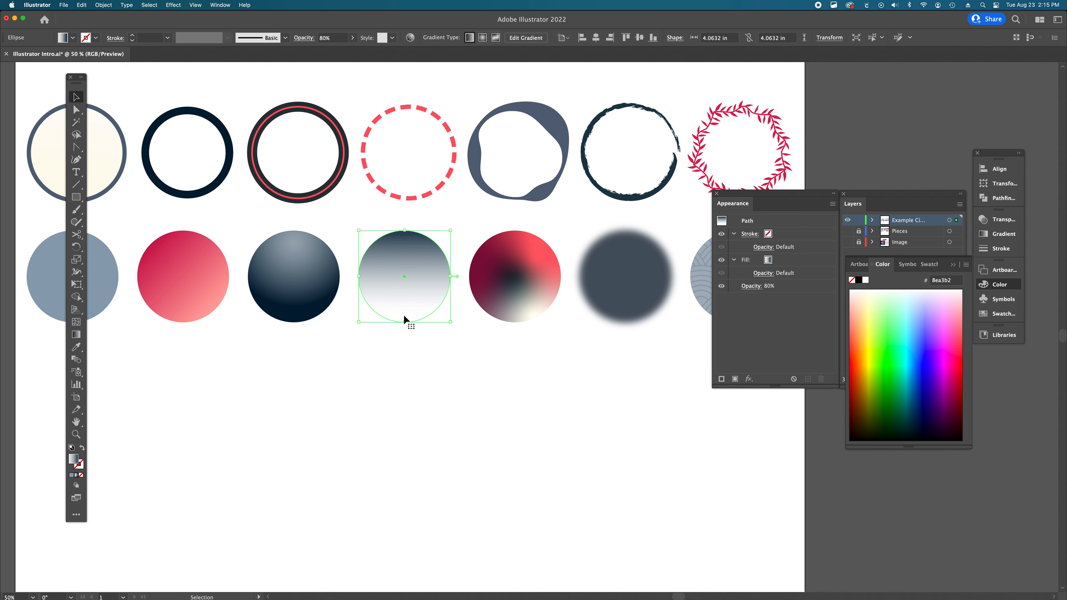
{"action": "left_click", "coordinate": [406, 348]}
{"action": "left_click", "coordinate": [409, 286]}
{"action": "left_click", "coordinate": [734, 260]}
{"action": "left_click", "coordinate": [734, 260]}
- Select the multicolored freeform gradient circle and inspect its fill
{"action": "scroll", "coordinate": [532, 281], "scroll_direction": "right", "scroll_amount": 5}
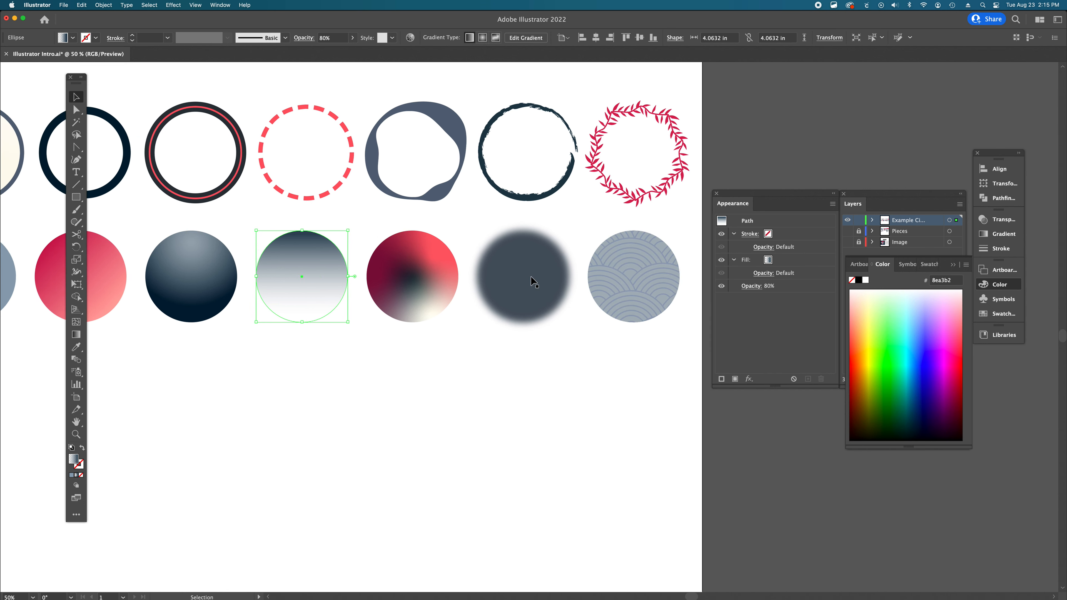
{"action": "scroll", "coordinate": [534, 281], "scroll_direction": "right", "scroll_amount": 1}
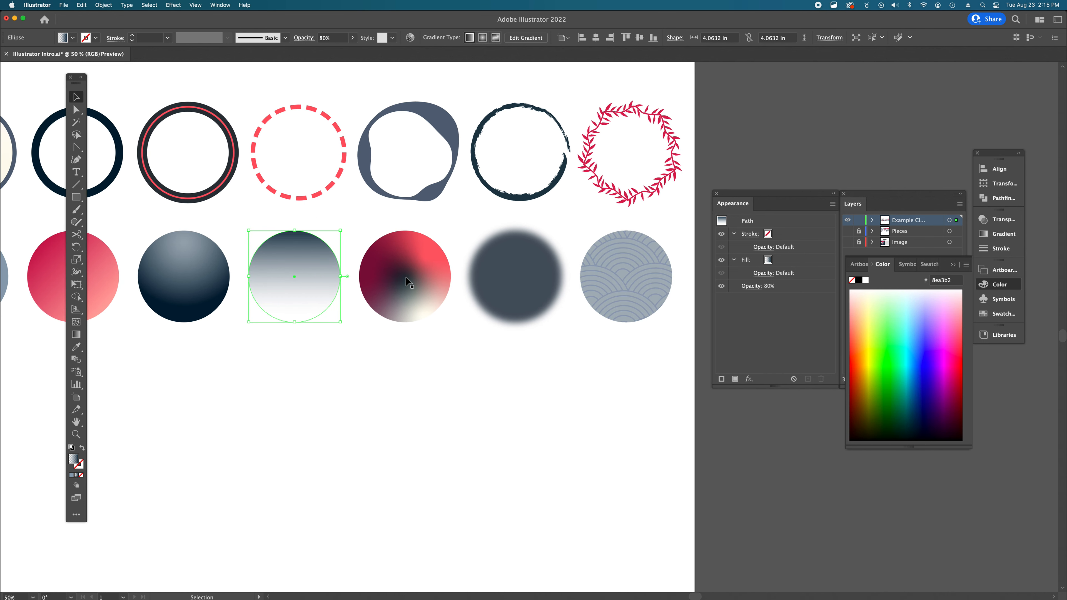
{"action": "left_click", "coordinate": [406, 282]}
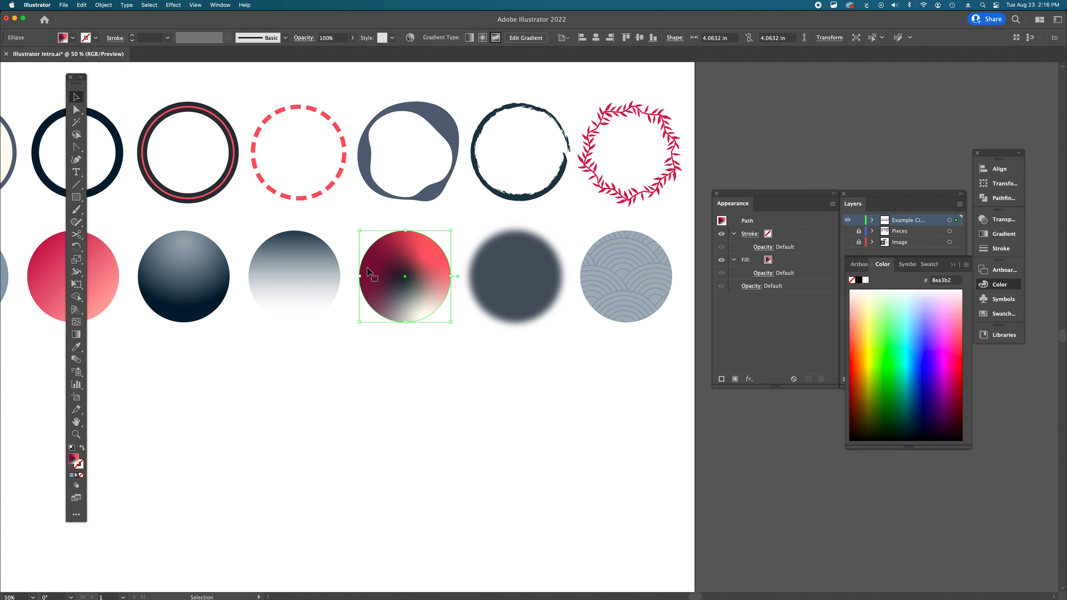
- Select the blurred circle, inspect its Gaussian Blur effect in the Appearance panel, and deselect it
{"action": "scroll", "coordinate": [364, 272], "scroll_direction": "left", "scroll_amount": 6}
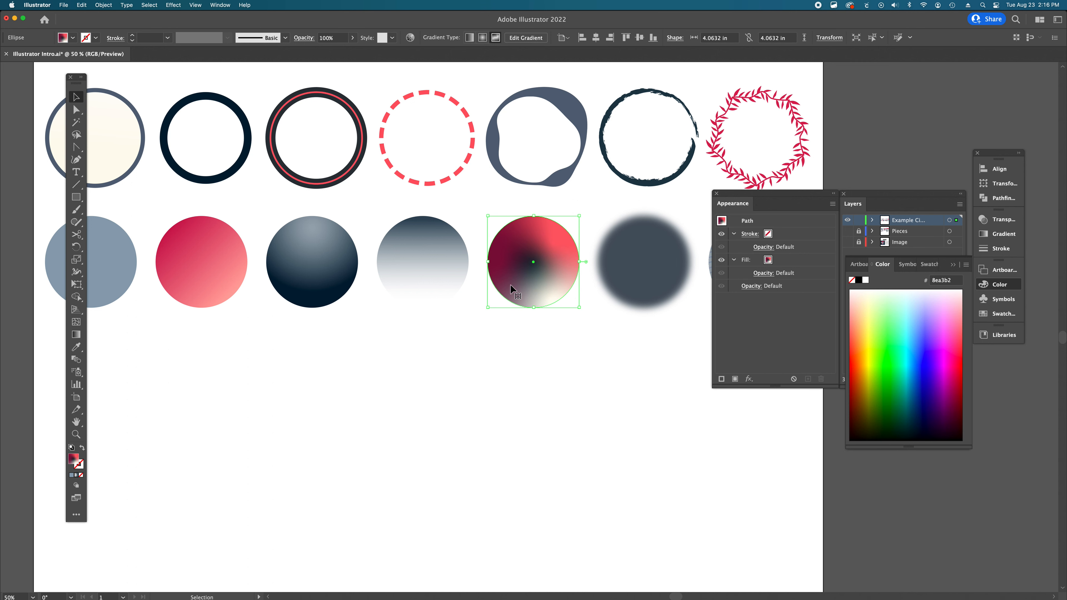
{"action": "scroll", "coordinate": [542, 251], "scroll_direction": "right", "scroll_amount": 3}
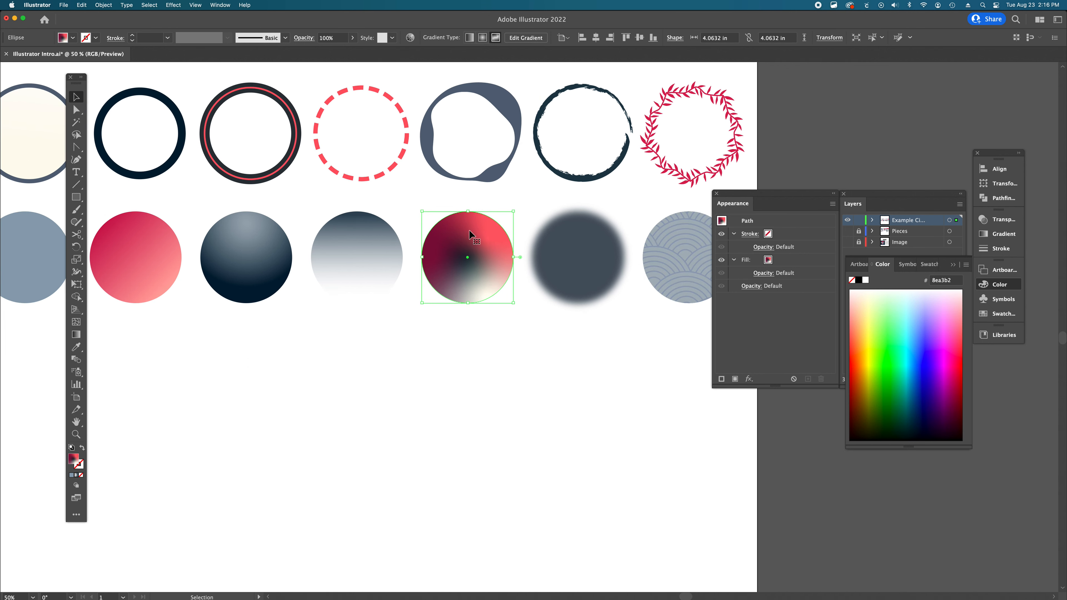
{"action": "scroll", "coordinate": [487, 264], "scroll_direction": "right", "scroll_amount": 4}
{"action": "left_click", "coordinate": [487, 264]}
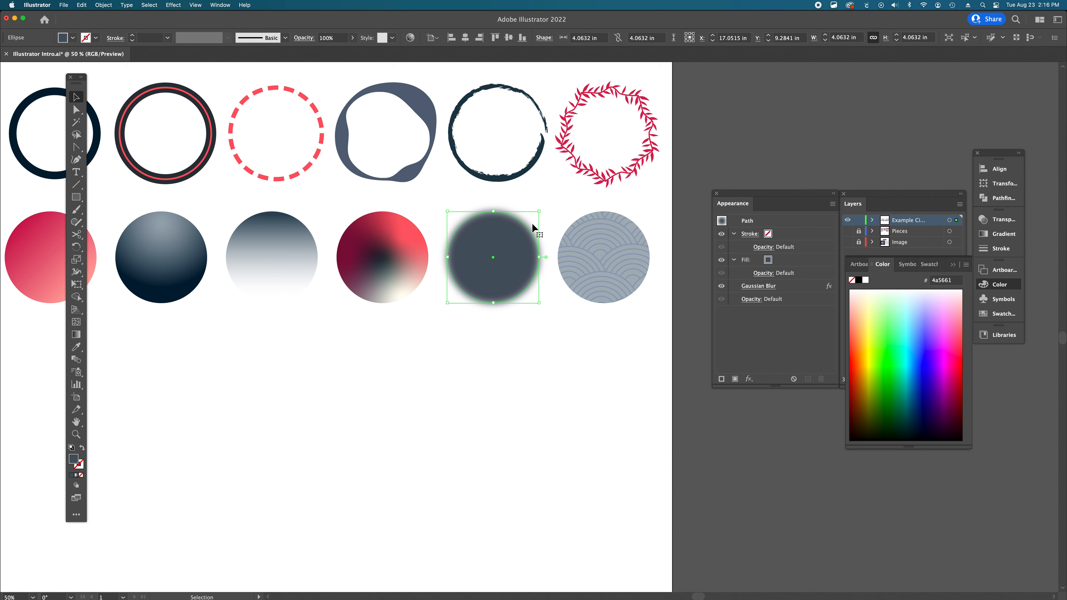
{"action": "left_click", "coordinate": [498, 335]}
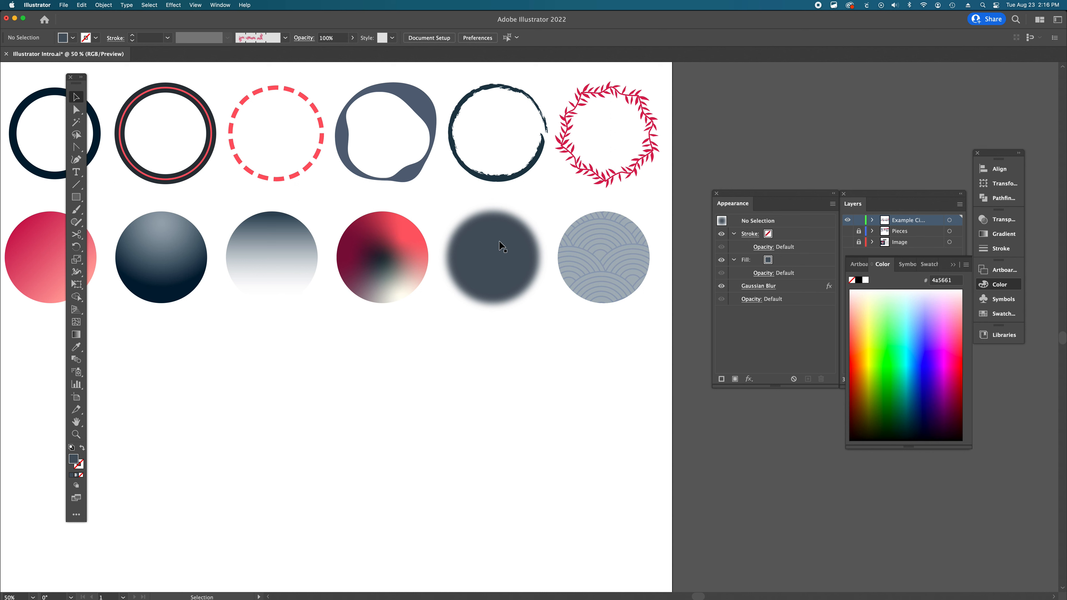
- Select the fading gradient, dark radial gradient and blurred circles in turn to compare their appearance attributes
{"action": "left_click", "coordinate": [405, 250]}
{"action": "left_click", "coordinate": [300, 247]}
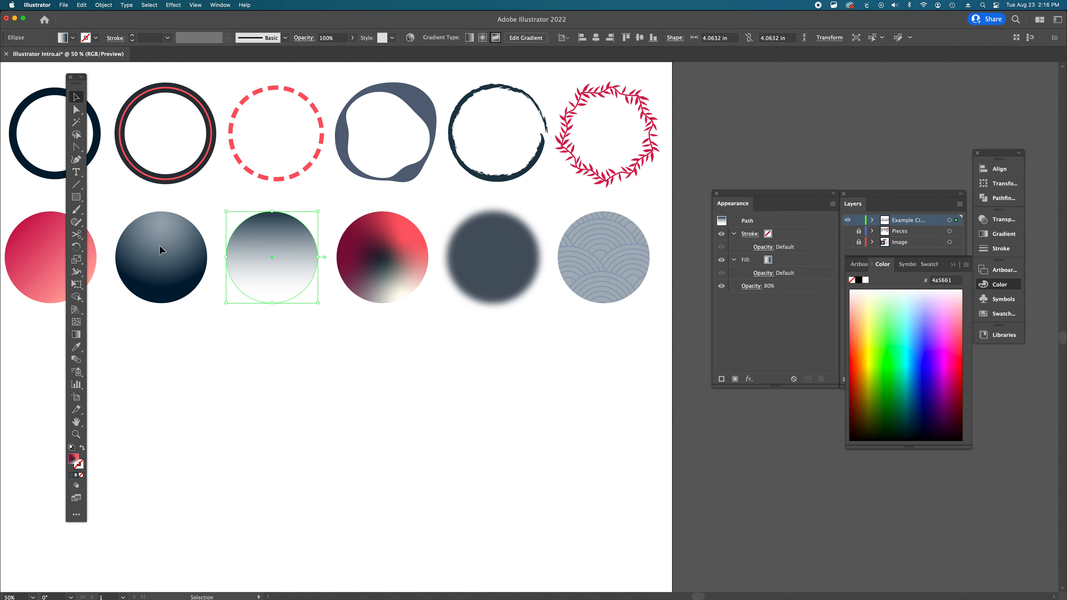
{"action": "left_click", "coordinate": [159, 250]}
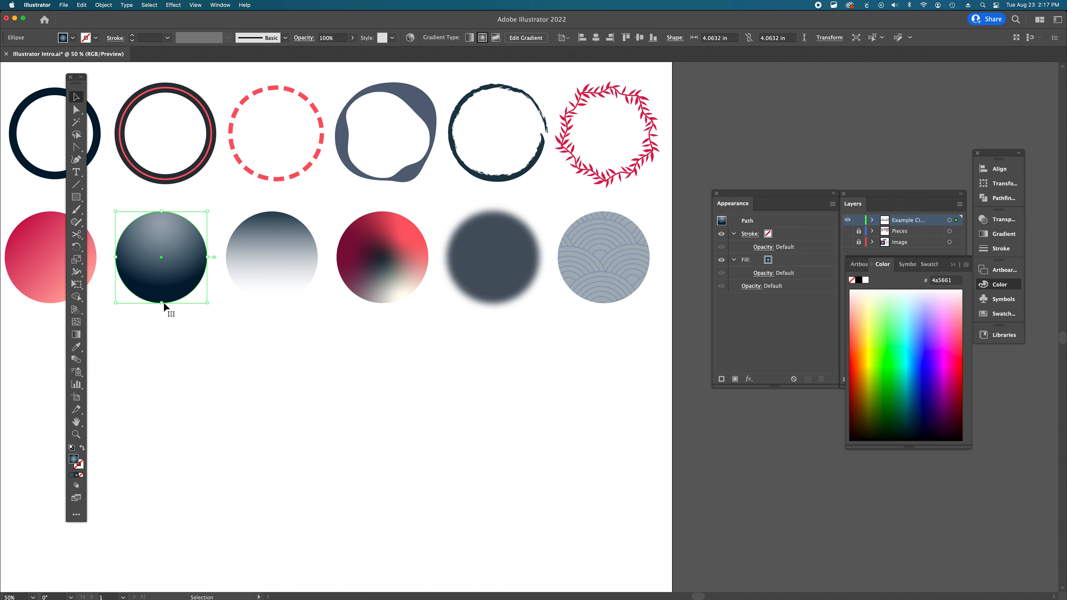
{"action": "left_click", "coordinate": [511, 265]}
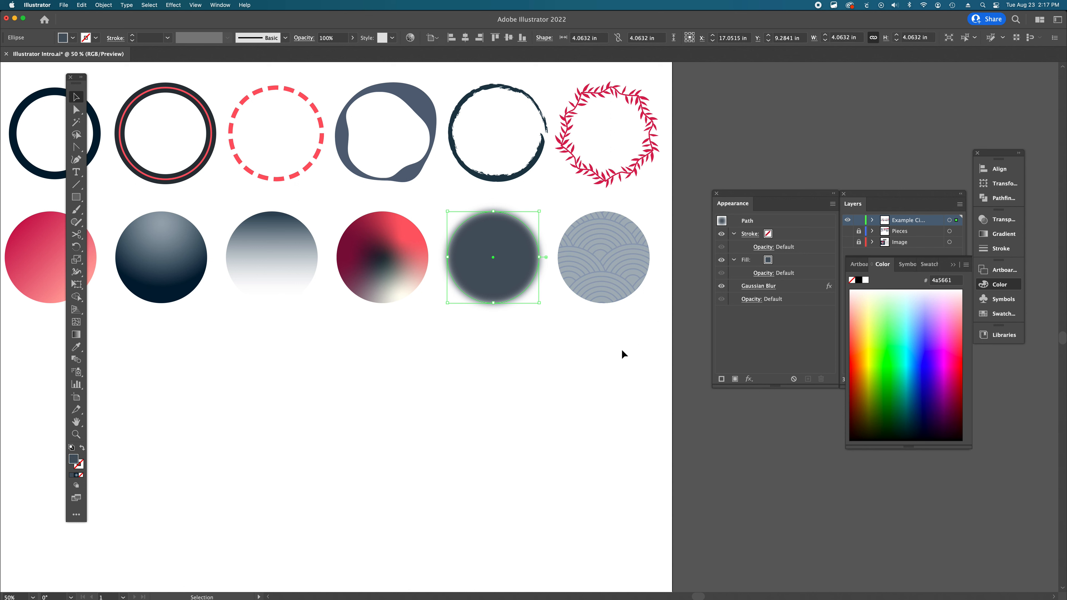
- Select the pattern-filled circle and the leaf garland circle in turn, comparing the pattern fill with the Leaf Garland brush stroke
{"action": "left_click", "coordinate": [607, 269]}
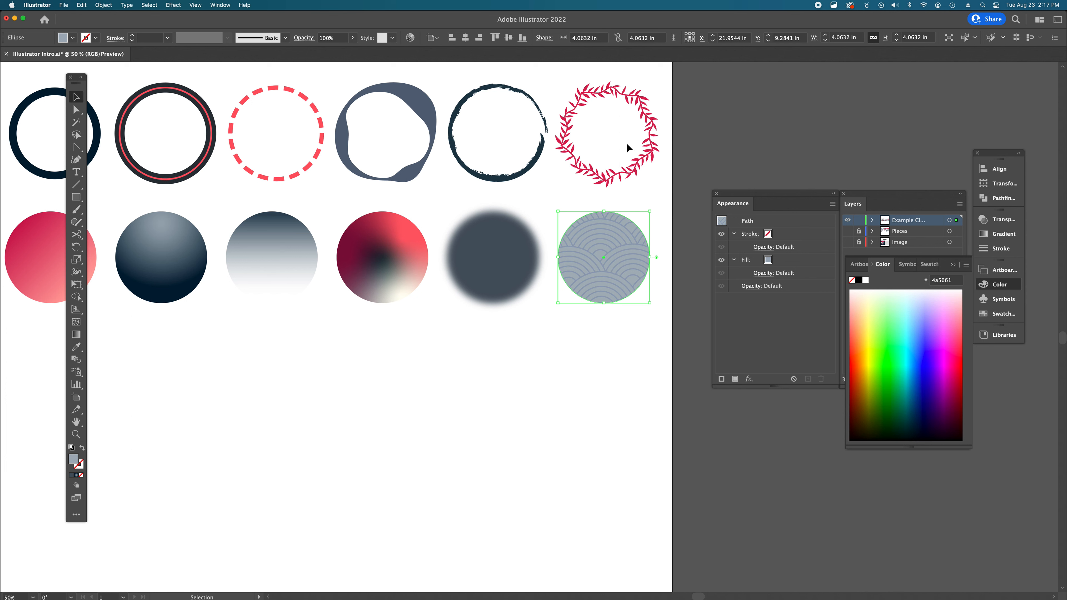
{"action": "left_click", "coordinate": [635, 174]}
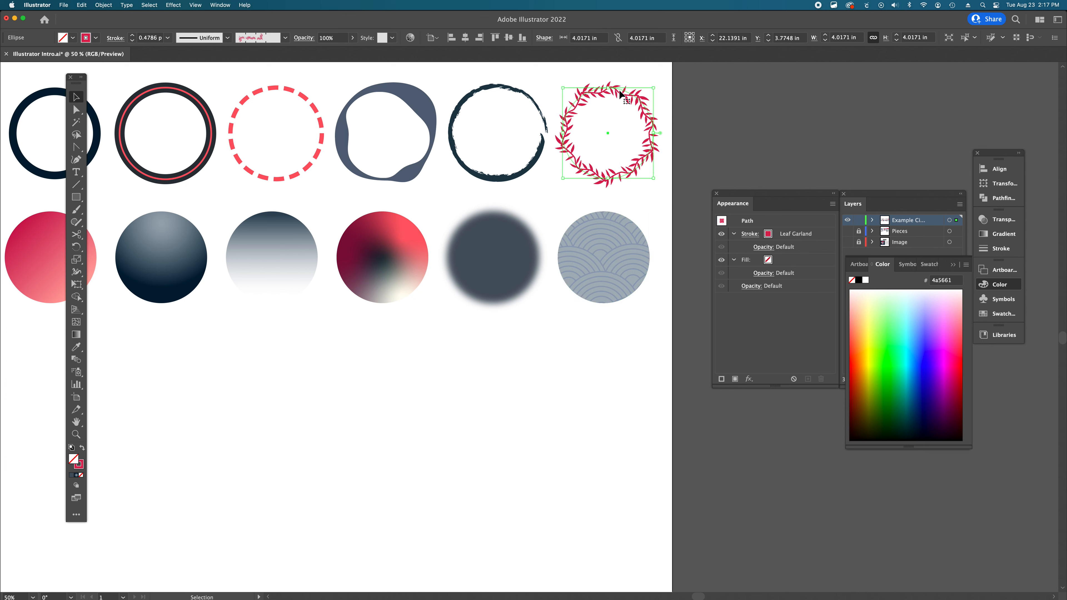
{"action": "left_click", "coordinate": [613, 265]}
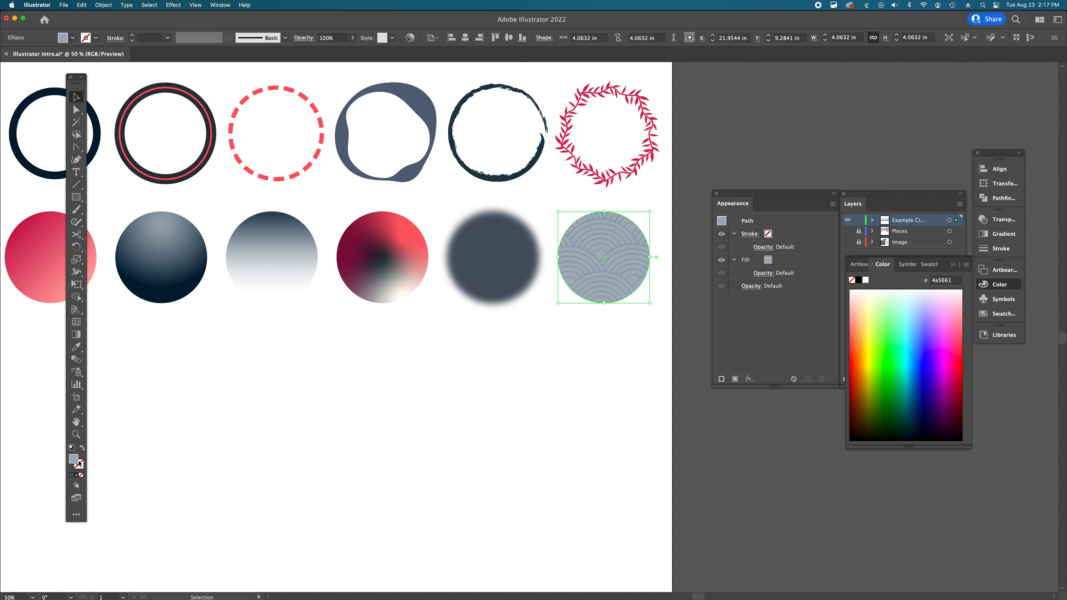
- Select the freeform gradient circle, then the double-stroked circle, and inspect its two stacked strokes in the Appearance panel
{"action": "scroll", "coordinate": [460, 373], "scroll_direction": "left", "scroll_amount": 5}
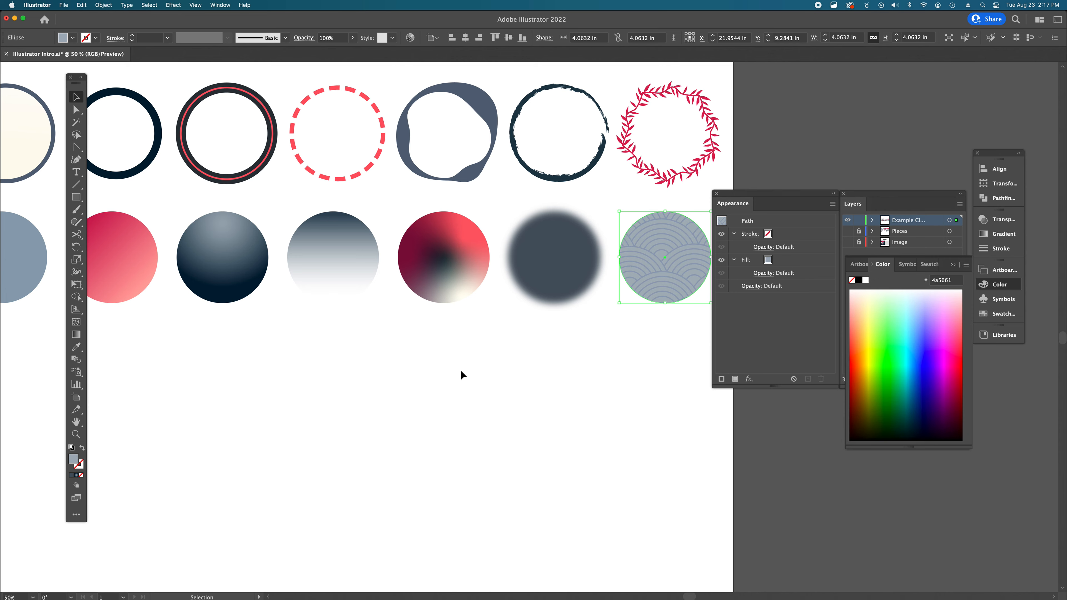
{"action": "left_click", "coordinate": [593, 273]}
{"action": "left_click", "coordinate": [508, 277]}
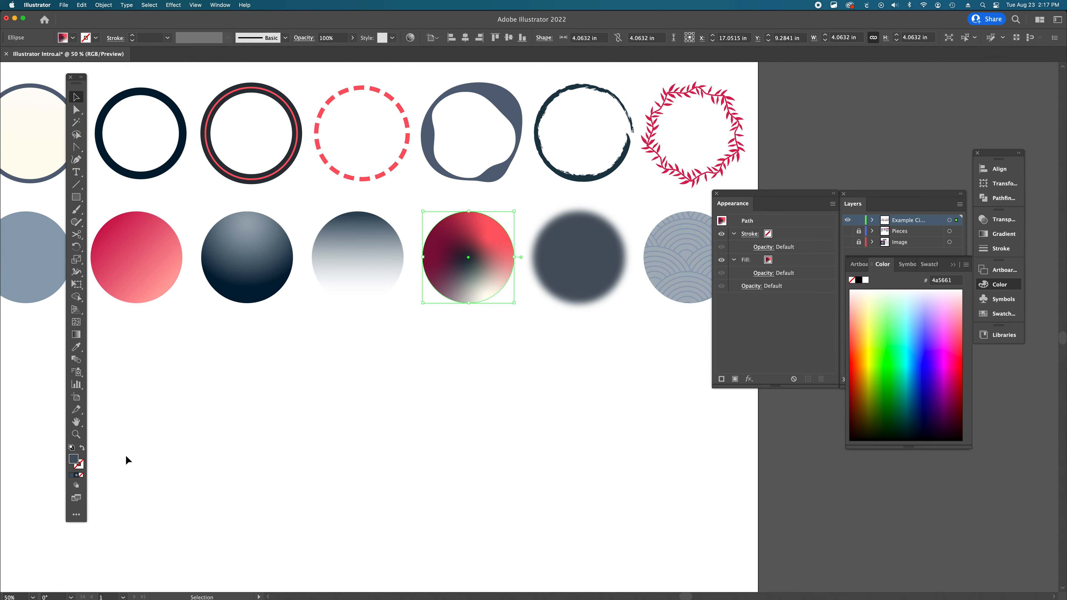
{"action": "left_click", "coordinate": [296, 153]}
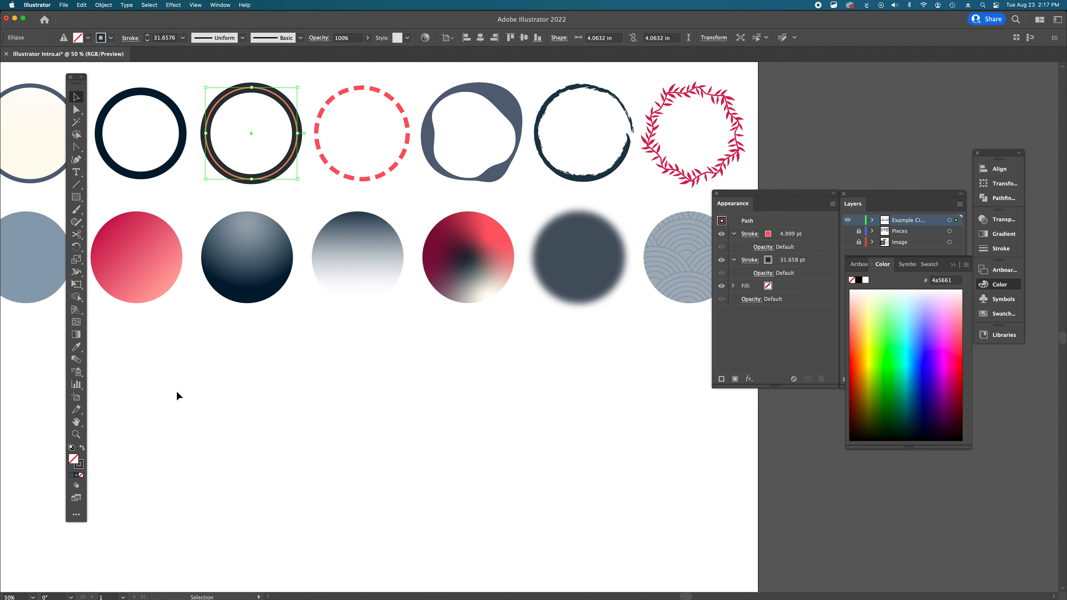
- Marquee-select the empty area below the gradient row to find the invisible circle, then deselect it
{"action": "scroll", "coordinate": [260, 348], "scroll_direction": "left", "scroll_amount": 4}
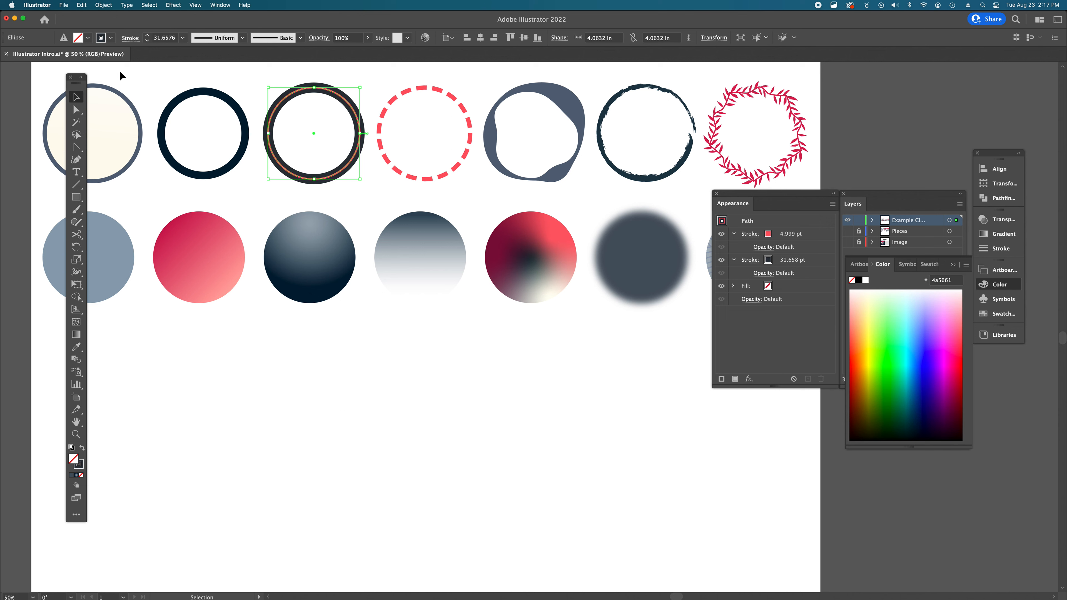
{"action": "scroll", "coordinate": [120, 72], "scroll_direction": "up", "scroll_amount": 2}
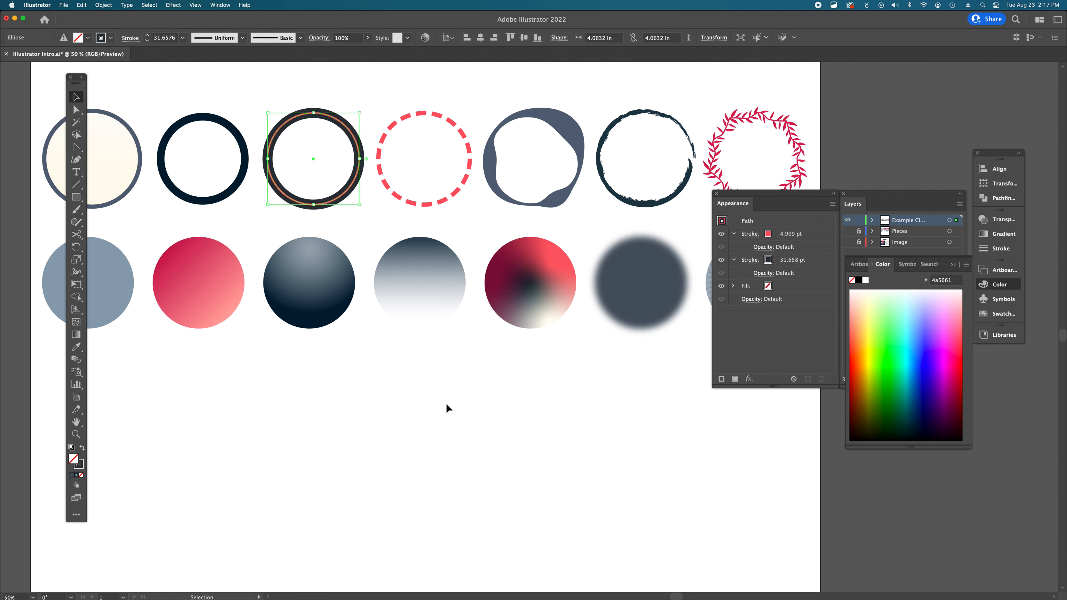
{"action": "left_click", "coordinate": [462, 365]}
{"action": "left_click", "coordinate": [438, 283]}
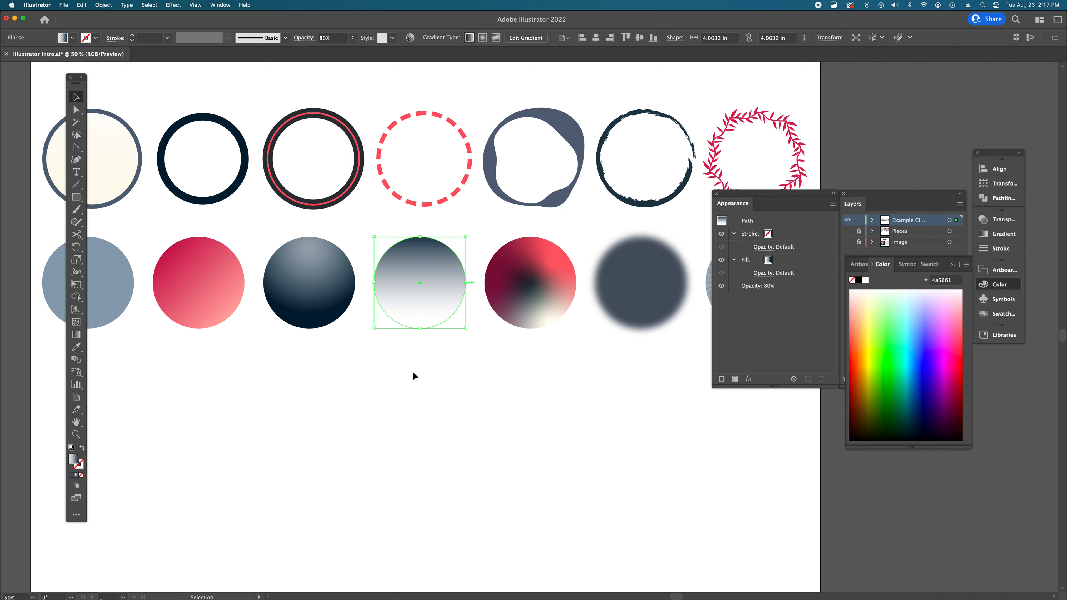
{"action": "left_click", "coordinate": [385, 367]}
{"action": "left_click_drag", "start_coordinate": [338, 356], "coordinate": [522, 470]}
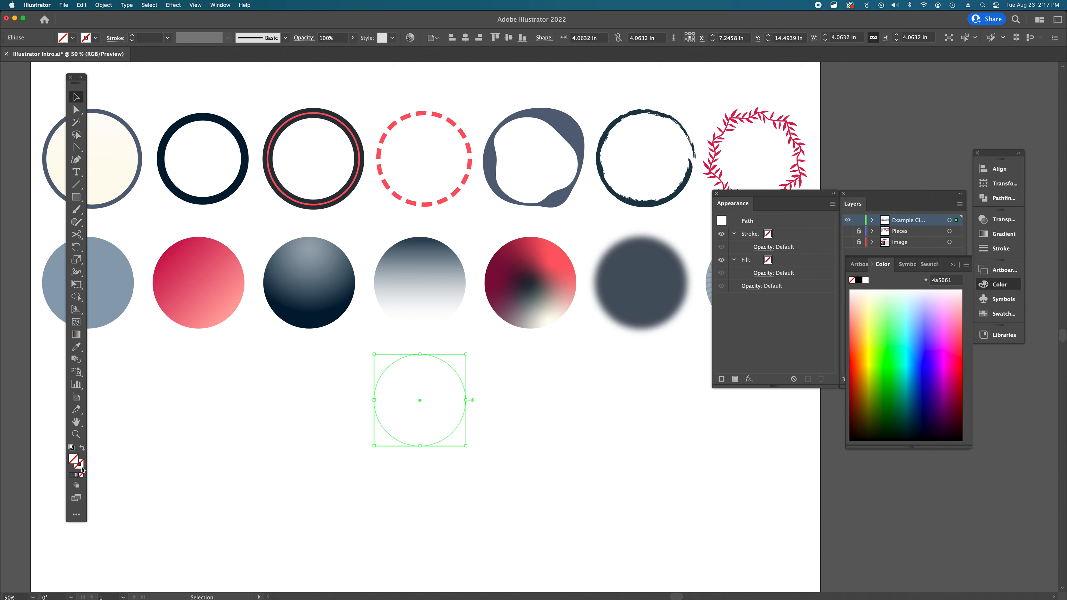
{"action": "left_click", "coordinate": [419, 482]}
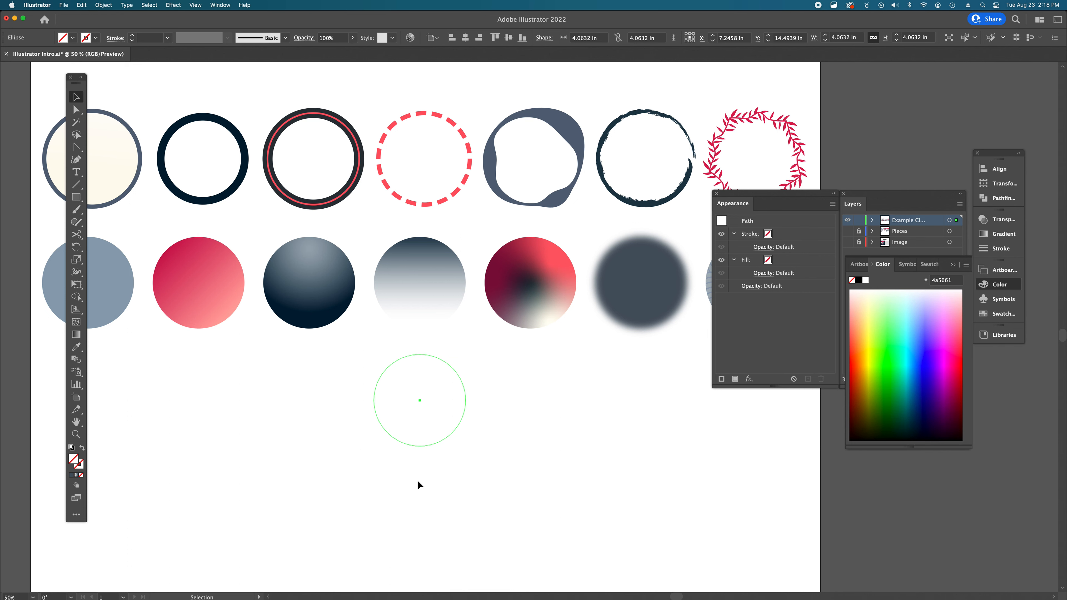
- Close the Color panel group beneath the Layers panel so the Layers panel extends downward
{"action": "scroll", "coordinate": [486, 407], "scroll_direction": "down", "scroll_amount": 1}
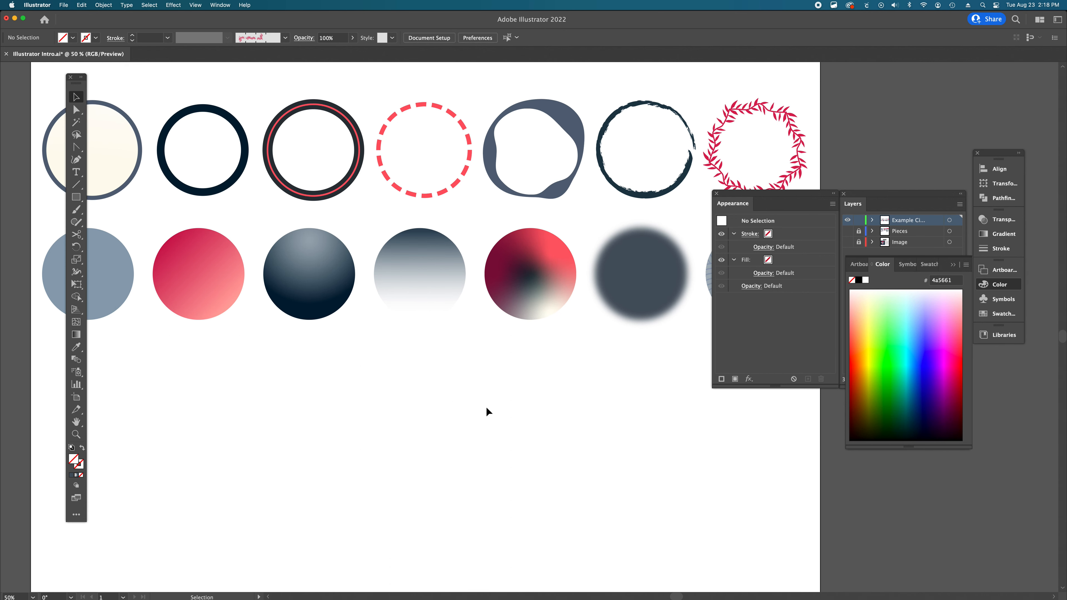
{"action": "left_click", "coordinate": [953, 264]}
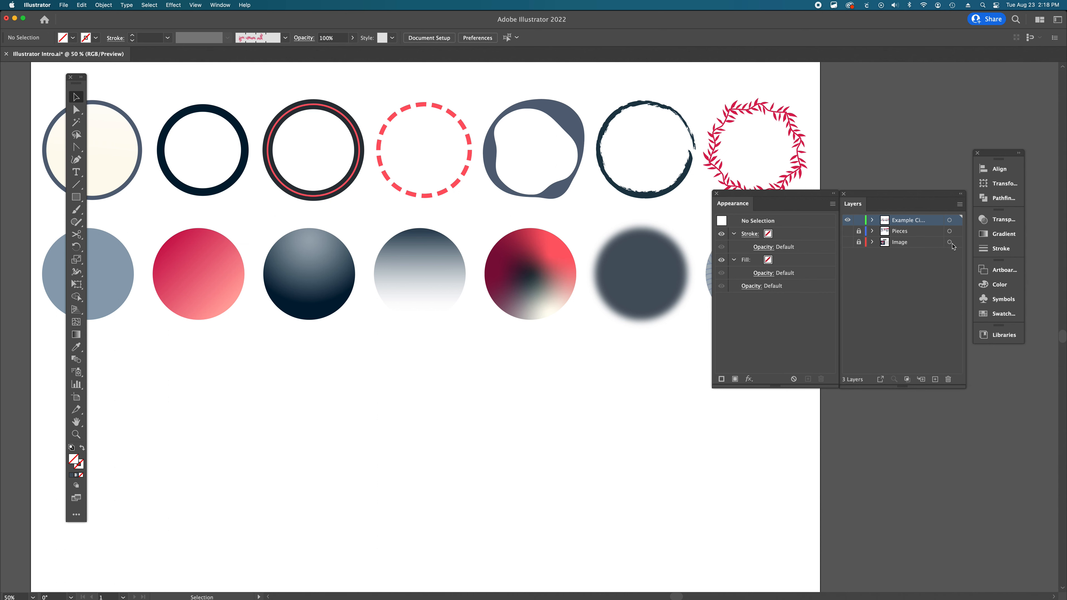
{"action": "scroll", "coordinate": [438, 334], "scroll_direction": "up", "scroll_amount": 2}
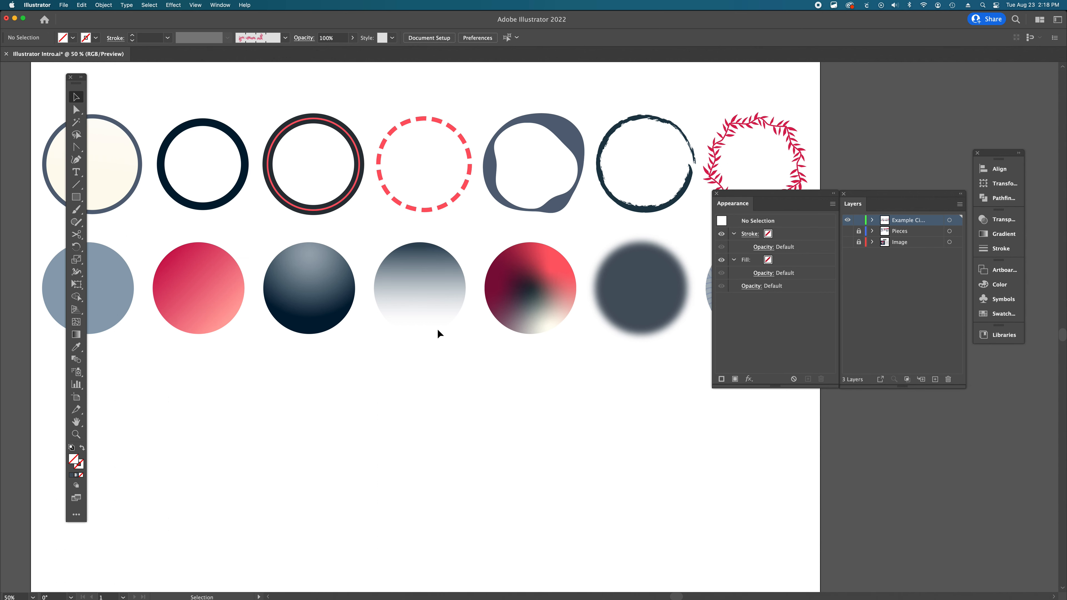
{"action": "scroll", "coordinate": [439, 334], "scroll_direction": "left", "scroll_amount": 3}
{"action": "scroll", "coordinate": [439, 333], "scroll_direction": "up", "scroll_amount": 1}
{"action": "scroll", "coordinate": [438, 333], "scroll_direction": "right", "scroll_amount": 9}
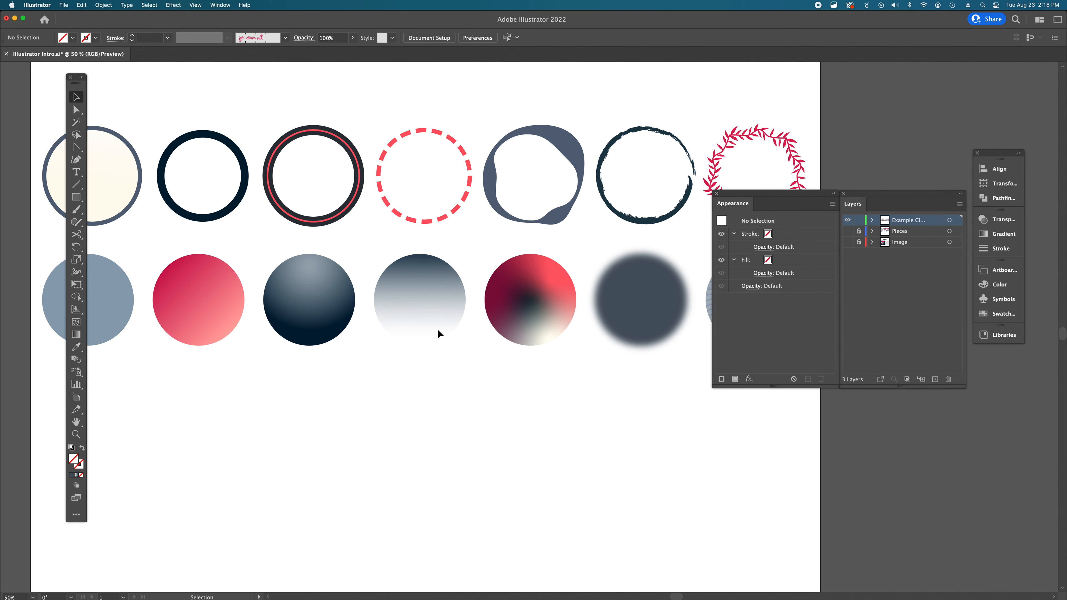
{"action": "scroll", "coordinate": [438, 333], "scroll_direction": "left", "scroll_amount": 9}
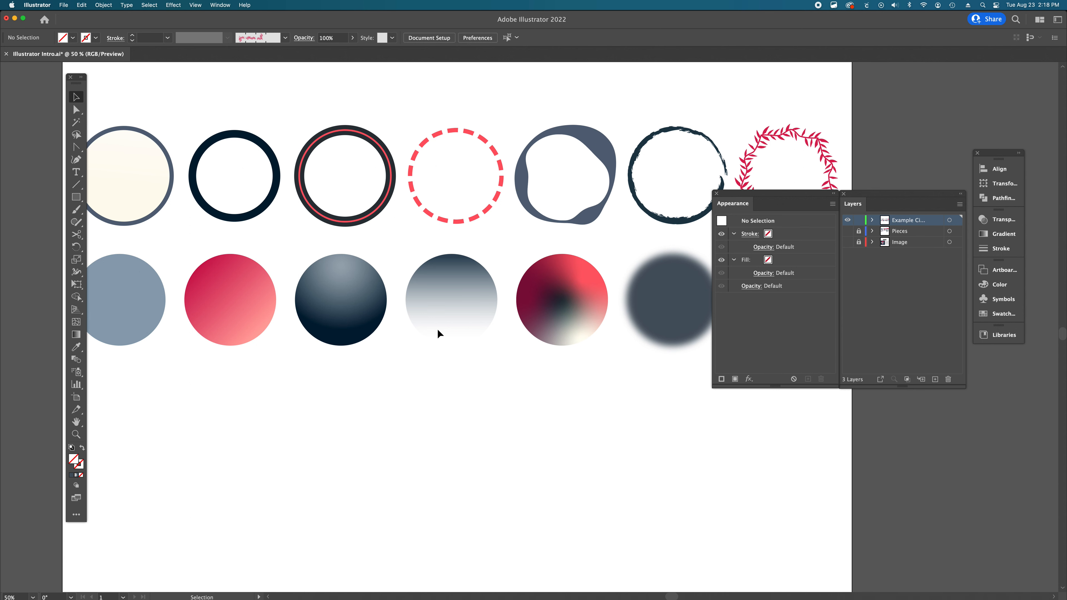
- Switch to Outline view, select several circles as bare outlines, and return to Preview view
{"action": "key", "text": "super+y"}
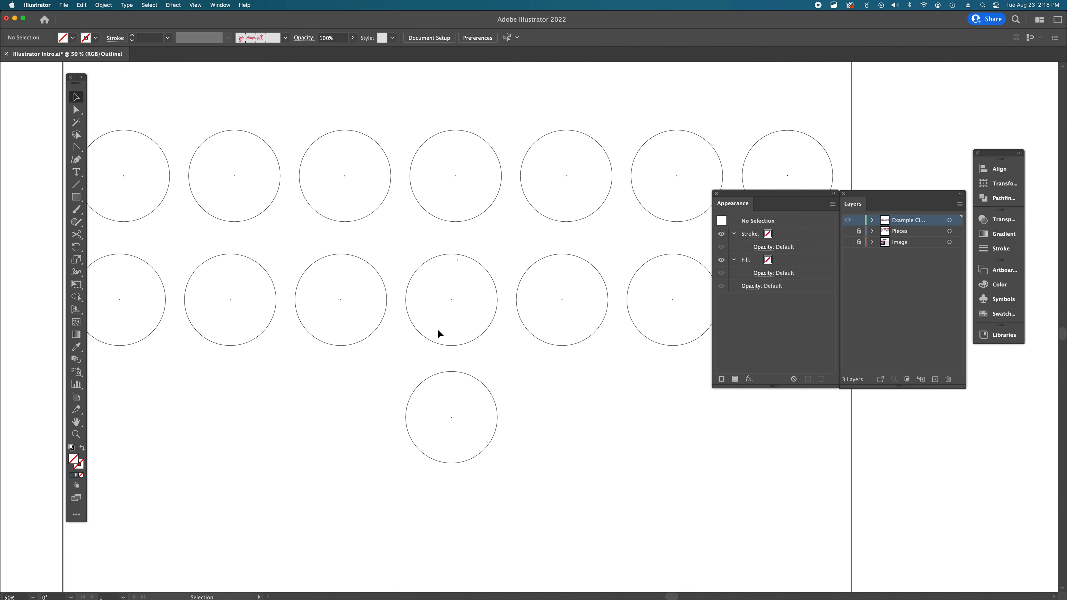
{"action": "scroll", "coordinate": [438, 334], "scroll_direction": "right", "scroll_amount": 5}
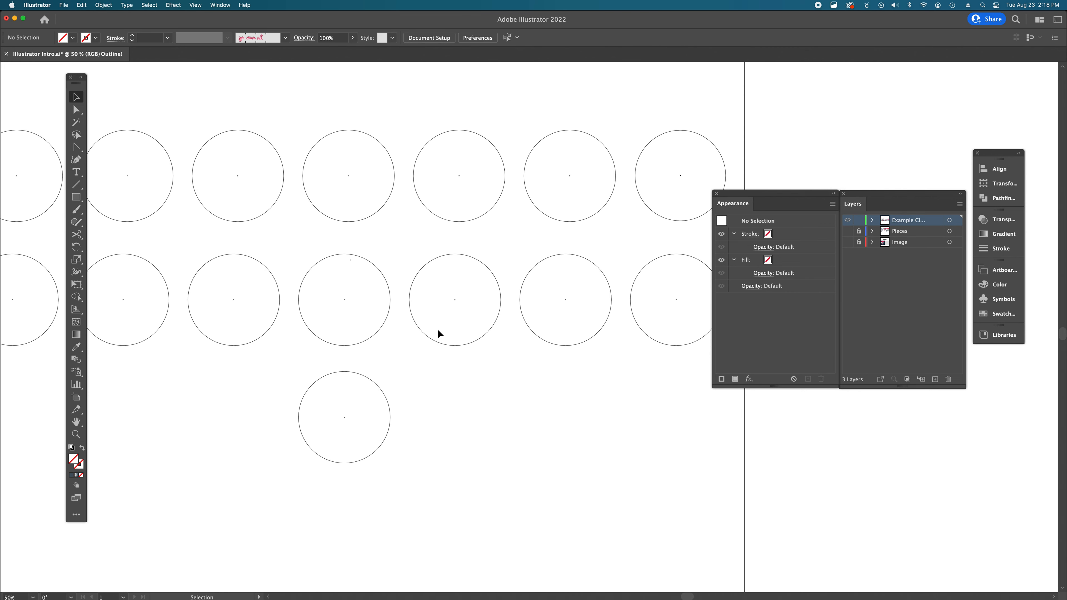
{"action": "scroll", "coordinate": [438, 333], "scroll_direction": "right", "scroll_amount": 2}
{"action": "scroll", "coordinate": [438, 333], "scroll_direction": "left", "scroll_amount": 4}
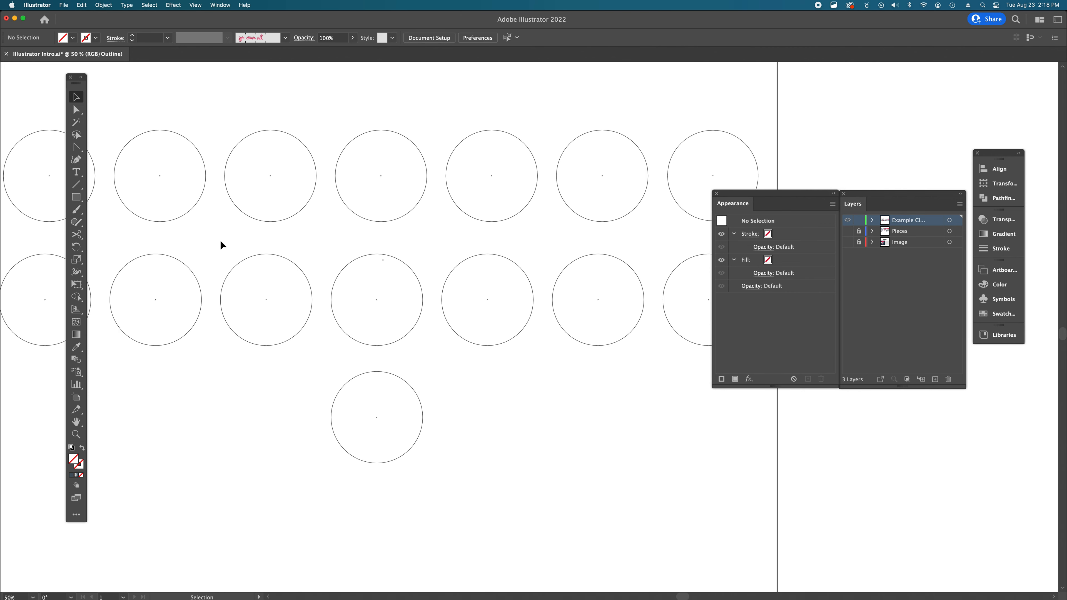
{"action": "left_click", "coordinate": [239, 260]}
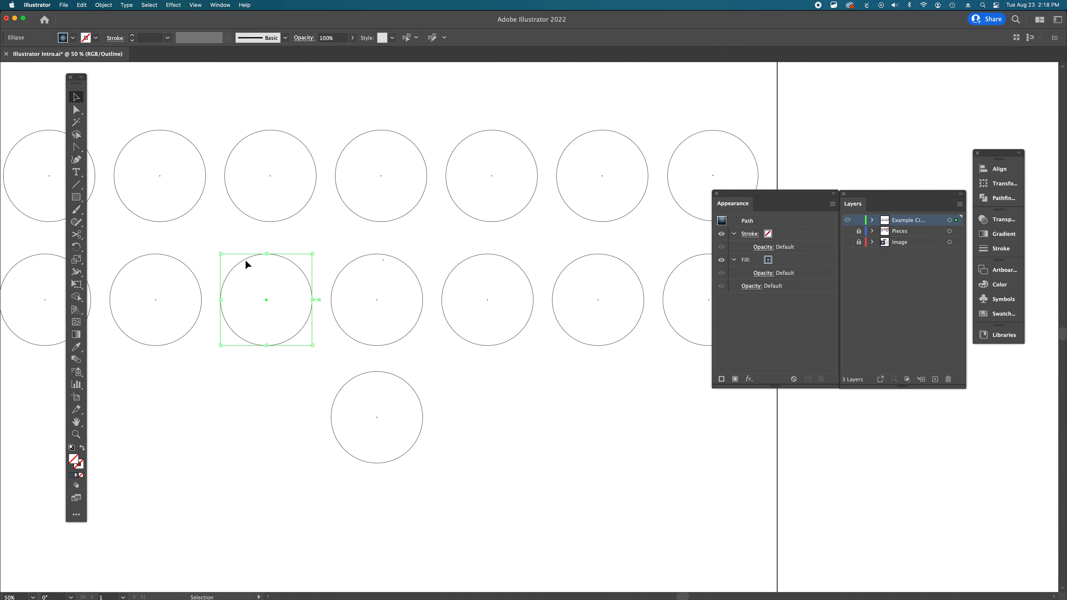
{"action": "left_click", "coordinate": [353, 264]}
{"action": "left_click", "coordinate": [372, 220]}
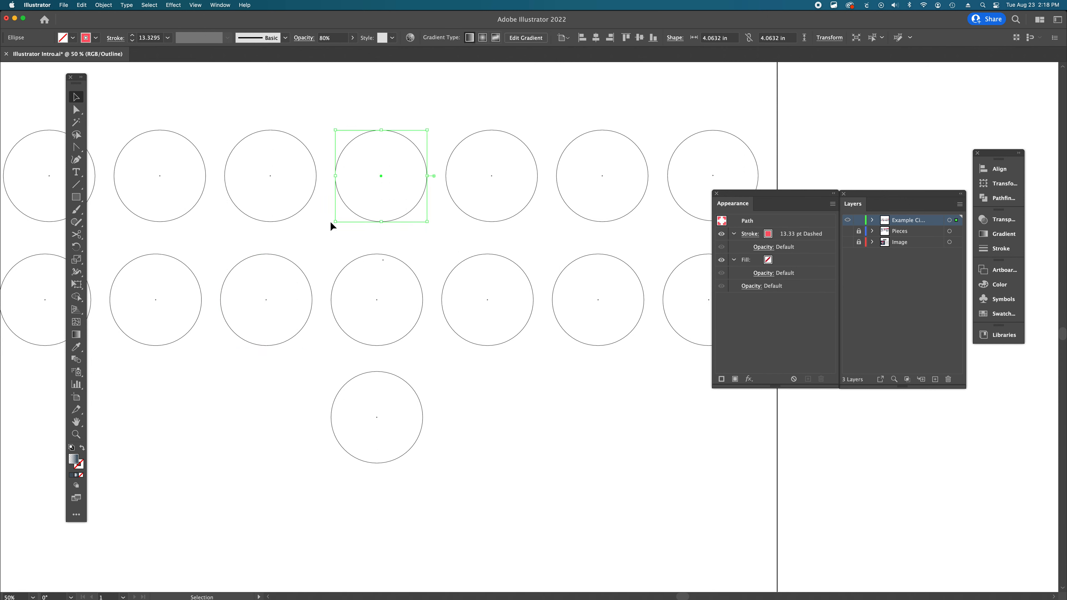
{"action": "left_click", "coordinate": [291, 217]}
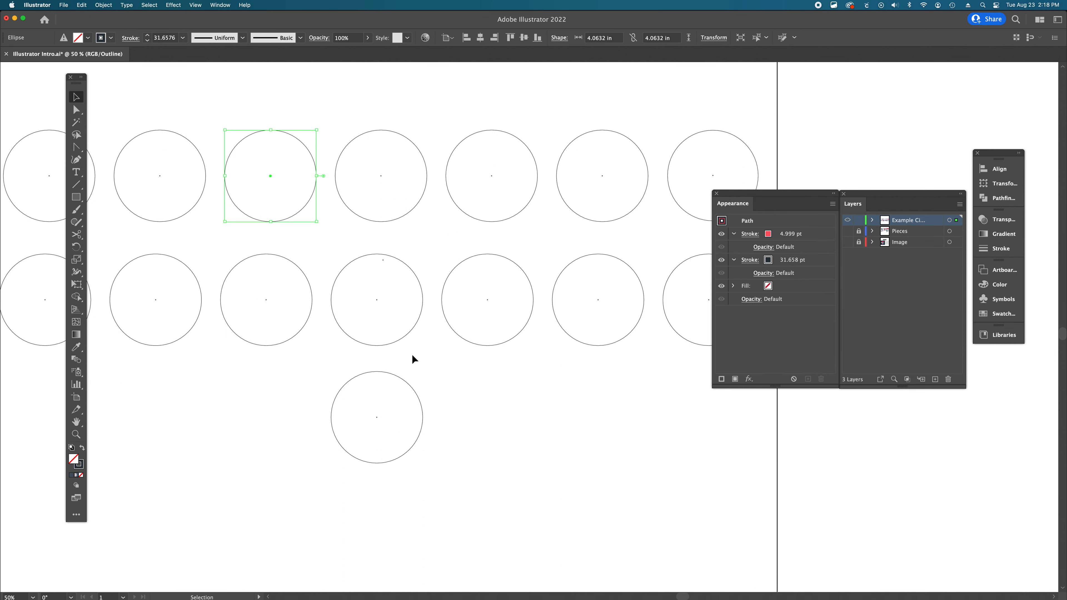
{"action": "key", "text": "super+y"}
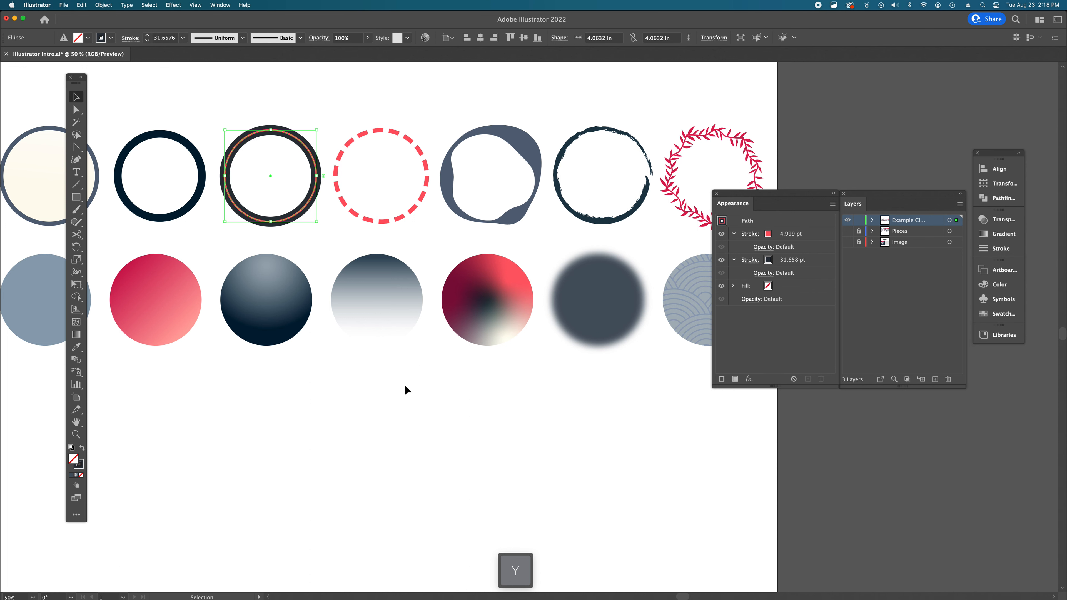
- Marquee-select the invisible circle below the rows, deselect it, and toggle Outline view on and off
{"action": "left_click", "coordinate": [474, 419]}
{"action": "left_click_drag", "start_coordinate": [423, 384], "coordinate": [313, 467]}
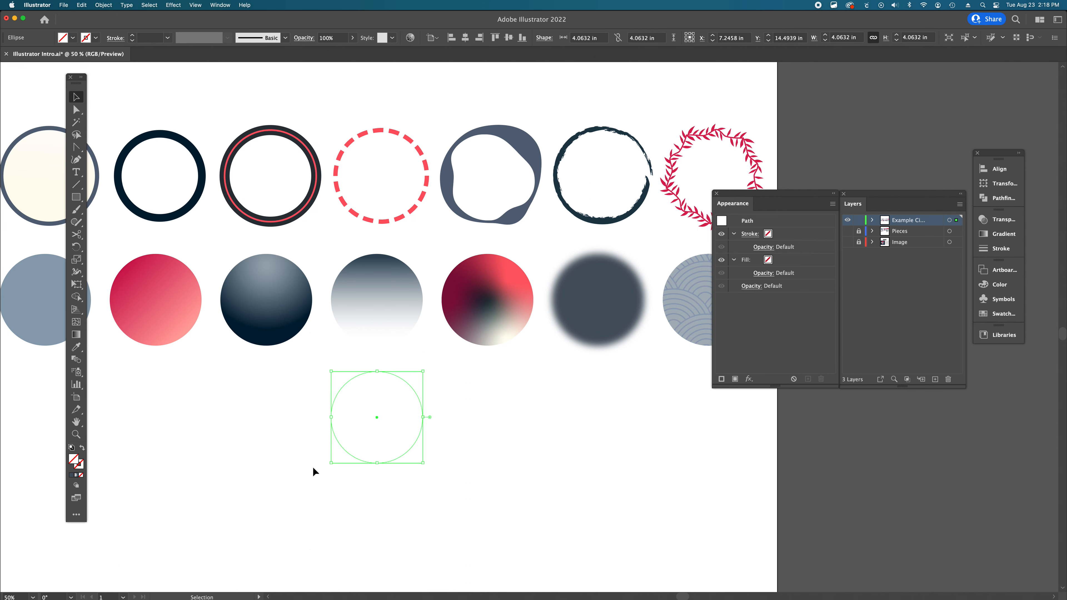
{"action": "left_click", "coordinate": [313, 466]}
{"action": "key", "text": "super+y"}
{"action": "key", "text": "super+y"}
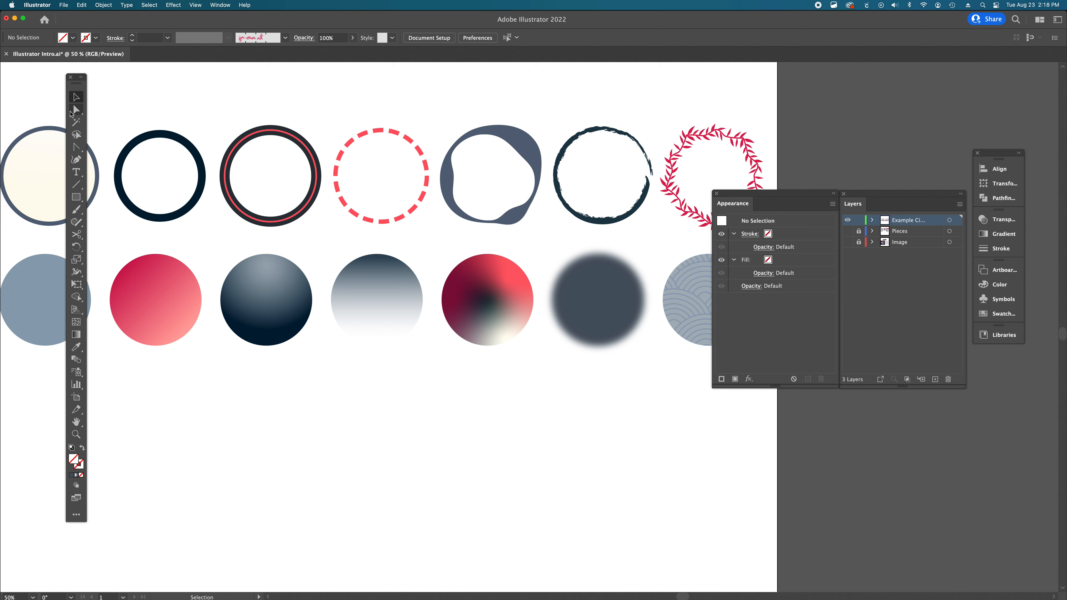
- Select each circle of the top row in turn, then the blurred and freeform gradient circles
{"action": "left_click", "coordinate": [44, 143]}
{"action": "left_click", "coordinate": [150, 141]}
{"action": "left_click", "coordinate": [277, 135]}
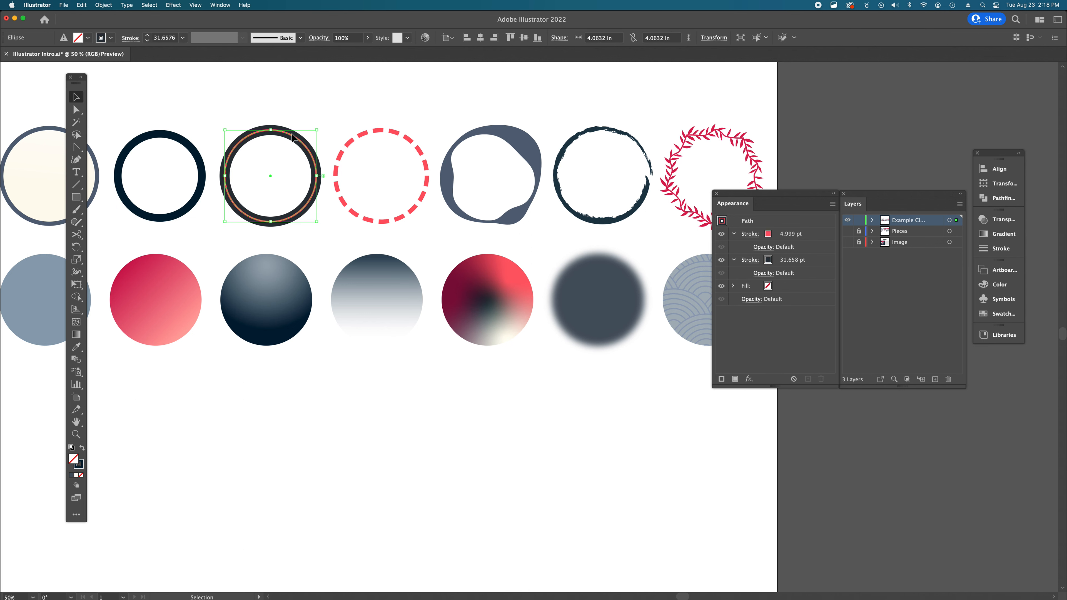
{"action": "left_click", "coordinate": [383, 131]}
{"action": "left_click", "coordinate": [533, 144]}
{"action": "left_click", "coordinate": [572, 148]}
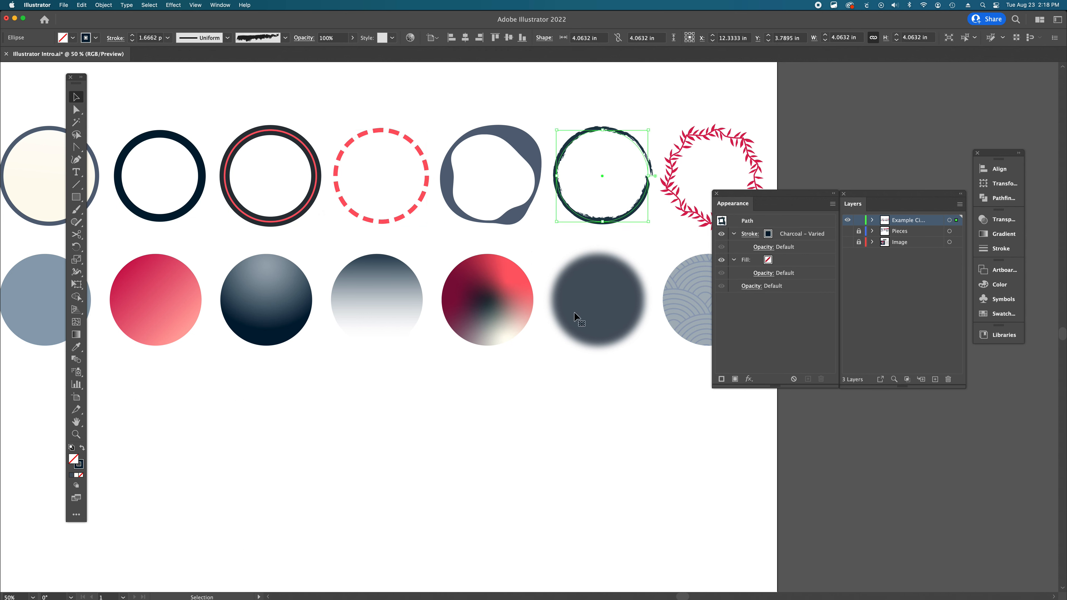
{"action": "left_click", "coordinate": [570, 310]}
{"action": "left_click", "coordinate": [523, 307]}
- Marquee-select across the circles and around the invisible circle, deselect, and zoom out to show the whole artboard
{"action": "left_click_drag", "start_coordinate": [479, 92], "coordinate": [616, 345]}
{"action": "left_click_drag", "start_coordinate": [507, 401], "coordinate": [247, 517]}
{"action": "left_click", "coordinate": [253, 388]}
{"action": "scroll", "coordinate": [259, 278], "scroll_direction": "left", "scroll_amount": 3}
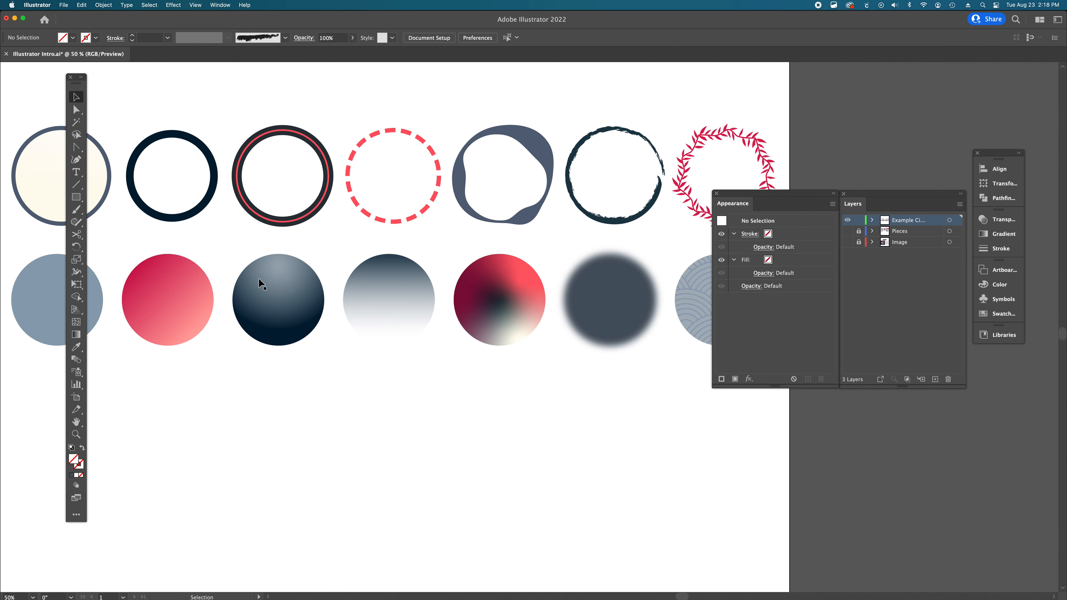
{"action": "key", "text": "alt+super+space"}
{"action": "left_click", "coordinate": [517, 356], "text": "alt+super"}
{"action": "left_click", "coordinate": [516, 355], "text": "alt+super"}
{"action": "left_click", "coordinate": [516, 355]}
{"action": "scroll", "coordinate": [517, 355], "scroll_direction": "right", "scroll_amount": 2}
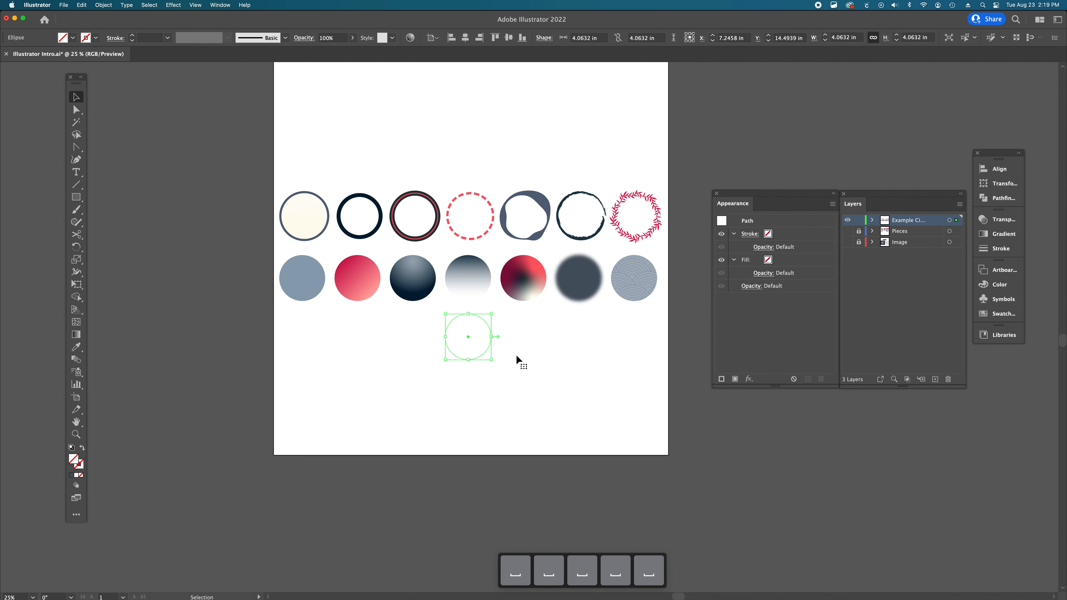
- Select the blurred, freeform gradient, charcoal and leaf garland circles in turn, then deselect everything
{"action": "left_click", "coordinate": [580, 288]}
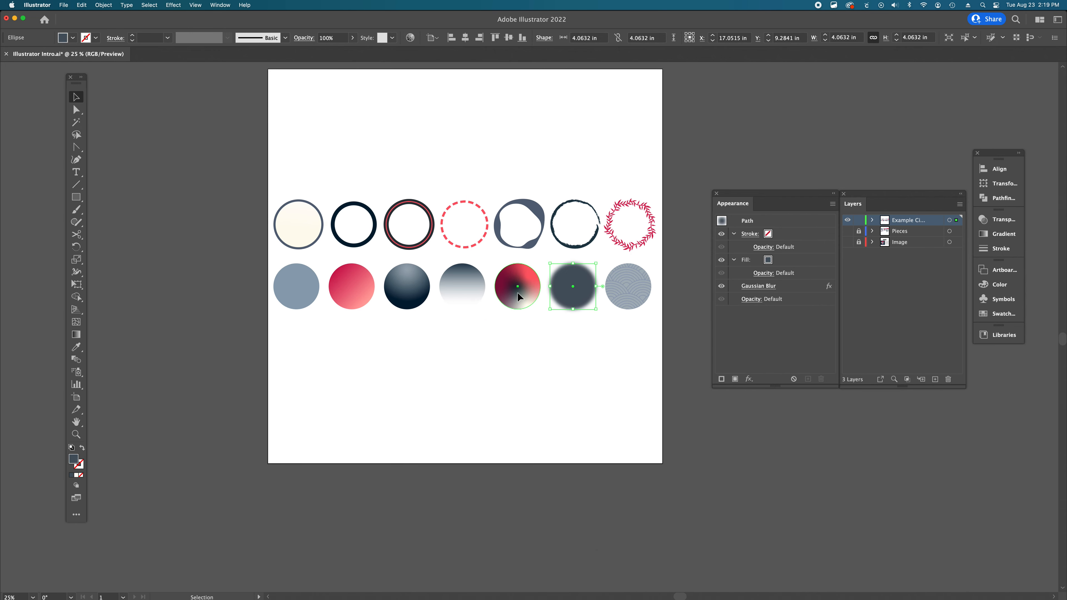
{"action": "left_click", "coordinate": [517, 291]}
{"action": "left_click", "coordinate": [535, 242]}
{"action": "left_click", "coordinate": [583, 246]}
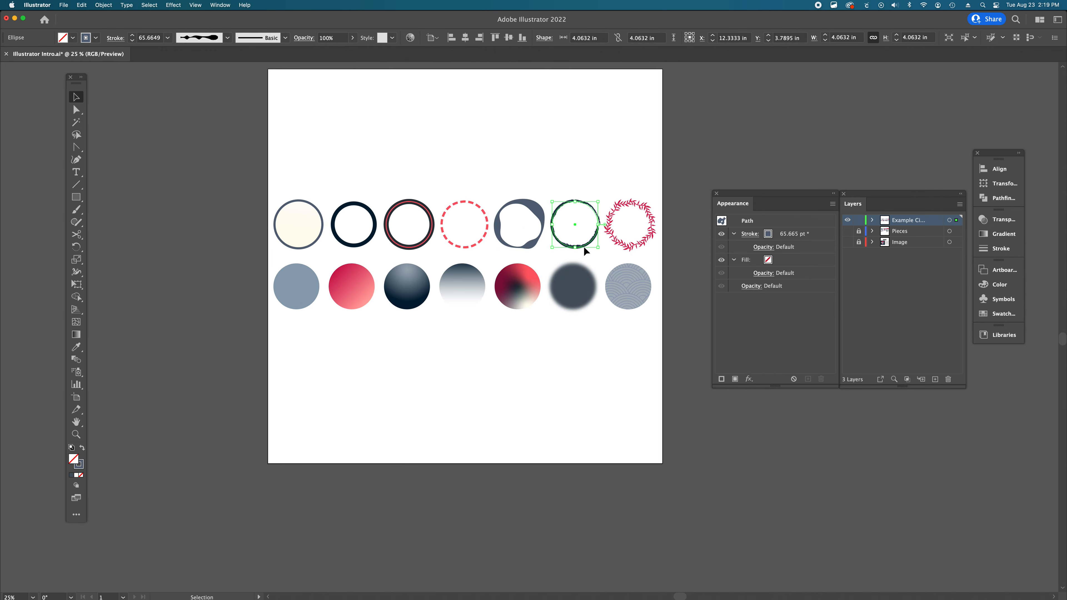
{"action": "left_click", "coordinate": [630, 247]}
{"action": "left_click", "coordinate": [639, 282]}
{"action": "left_click", "coordinate": [644, 366]}
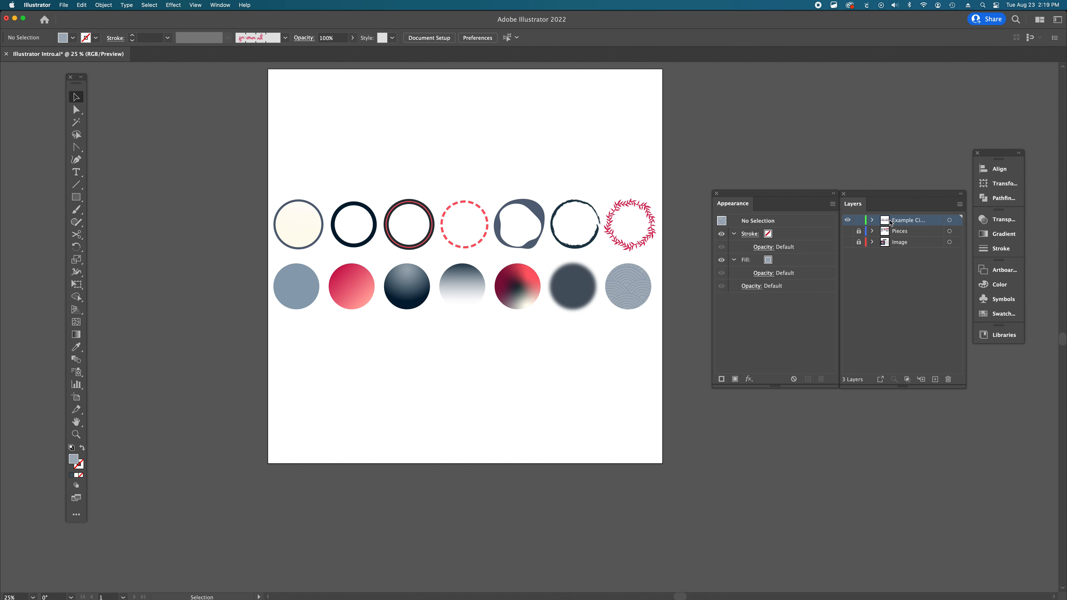
- Expand the Example Circles layer and go through its ellipse sublayers one by one
{"action": "left_click", "coordinate": [873, 221]}
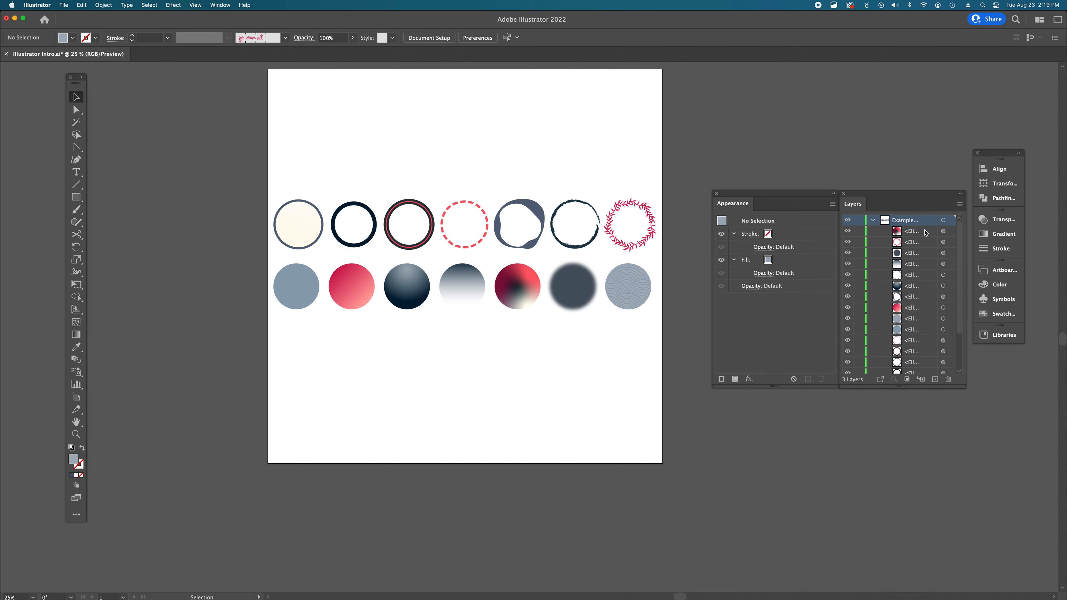
{"action": "left_click", "coordinate": [914, 253]}
{"action": "left_click", "coordinate": [915, 264]}
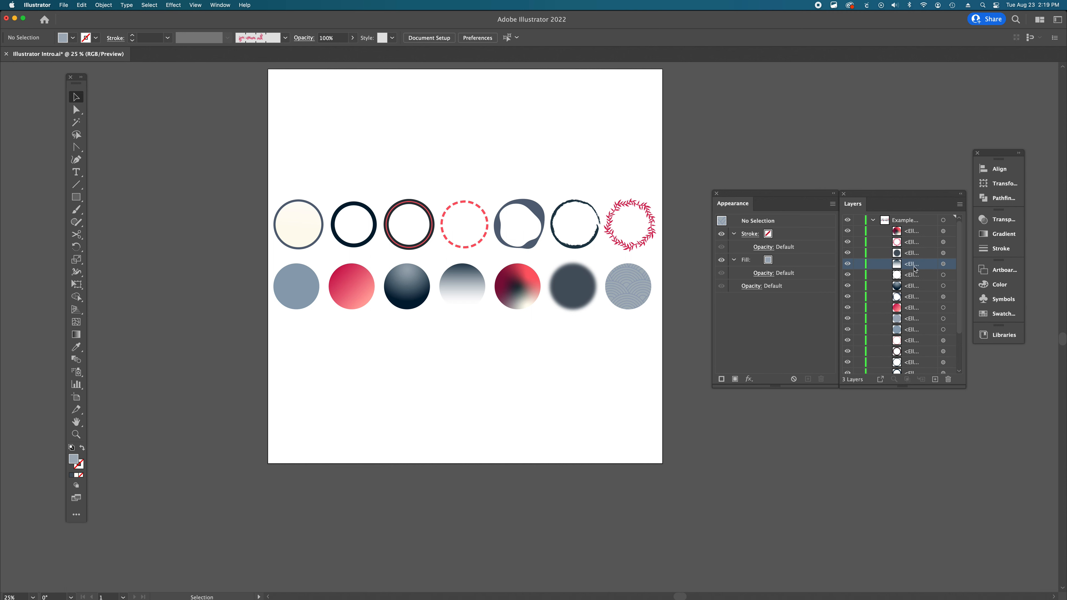
{"action": "left_click", "coordinate": [916, 275]}
{"action": "left_click", "coordinate": [917, 286]}
{"action": "scroll", "coordinate": [916, 308], "scroll_direction": "down", "scroll_amount": 3}
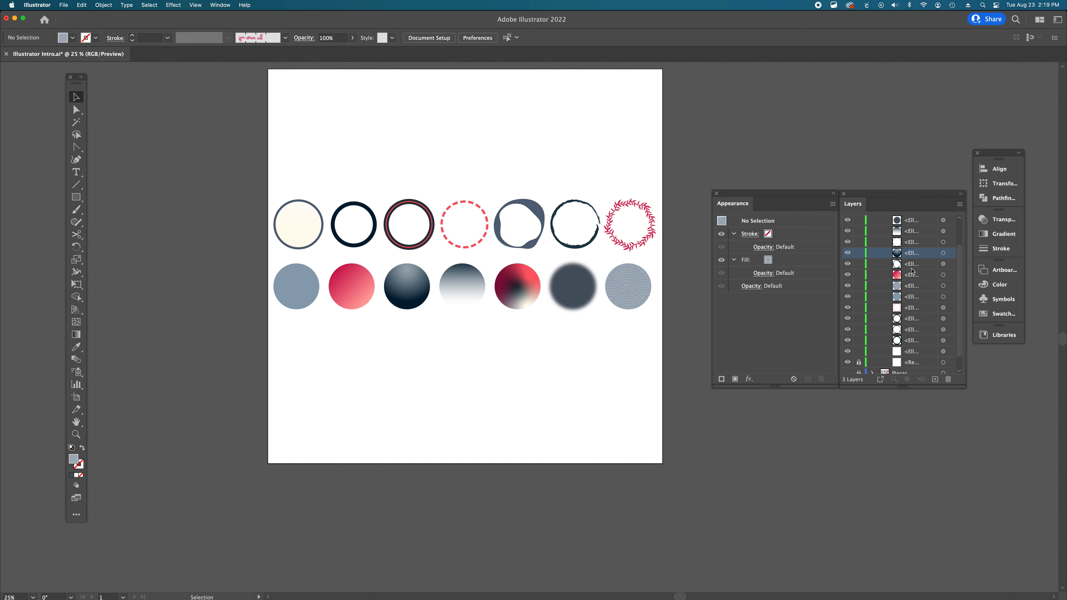
{"action": "left_click", "coordinate": [912, 266]}
{"action": "left_click", "coordinate": [910, 277]}
{"action": "left_click", "coordinate": [910, 329]}
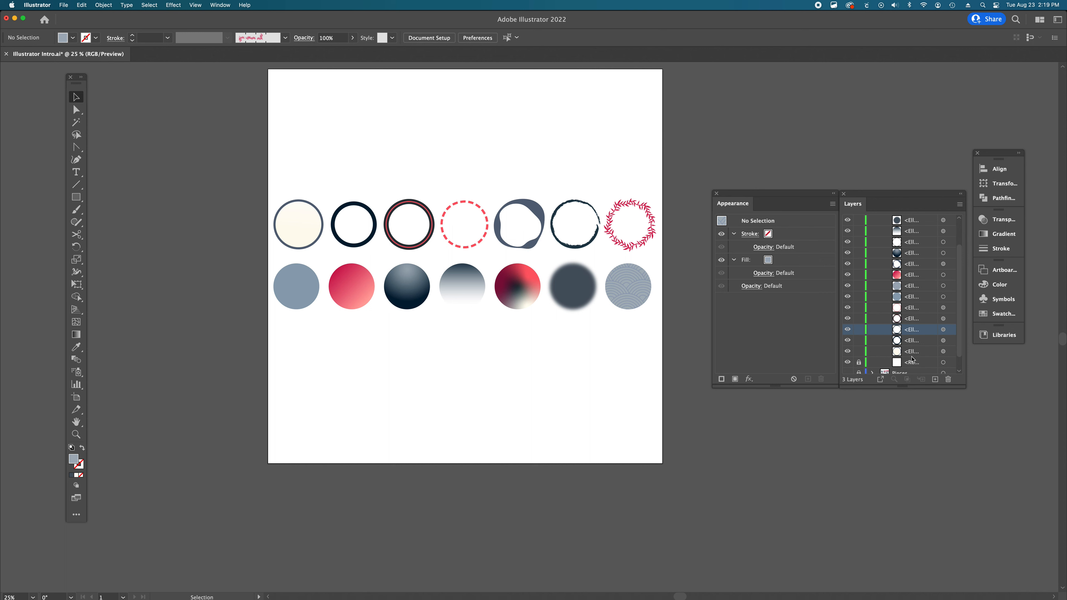
{"action": "scroll", "coordinate": [916, 348], "scroll_direction": "up", "scroll_amount": 3}
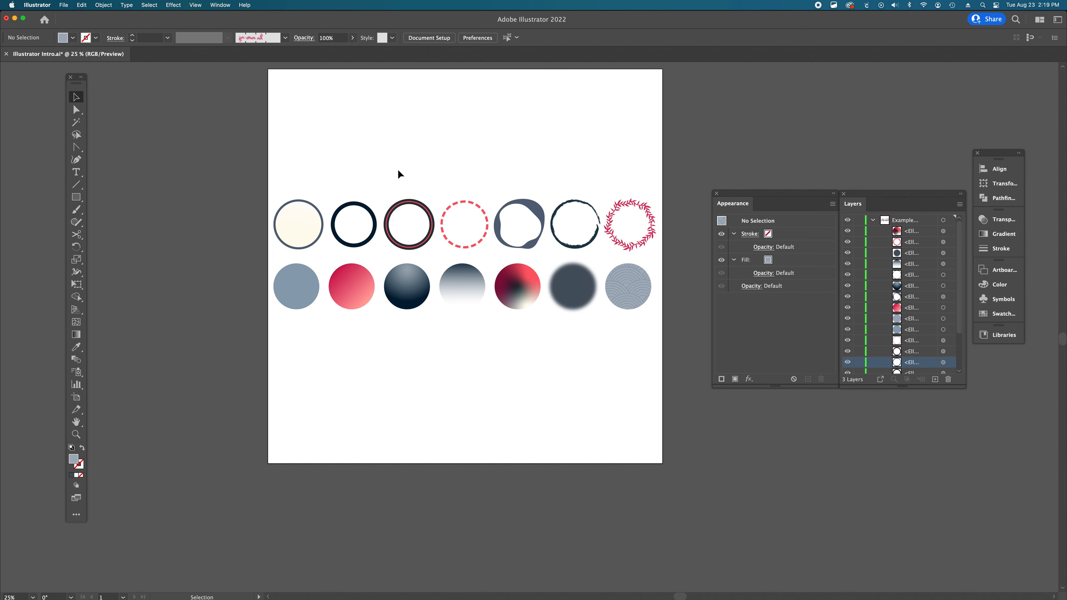
- Marquee-select the first two circles of both rows and group them, then deselect and reselect the group
{"action": "left_click_drag", "start_coordinate": [276, 172], "coordinate": [359, 305]}
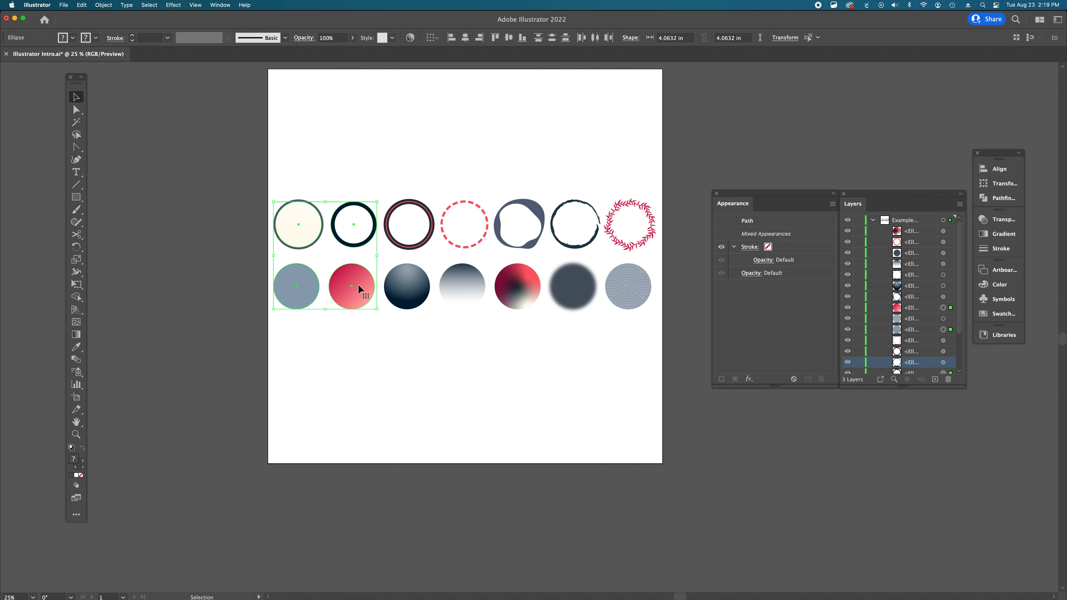
{"action": "key", "text": "super+g"}
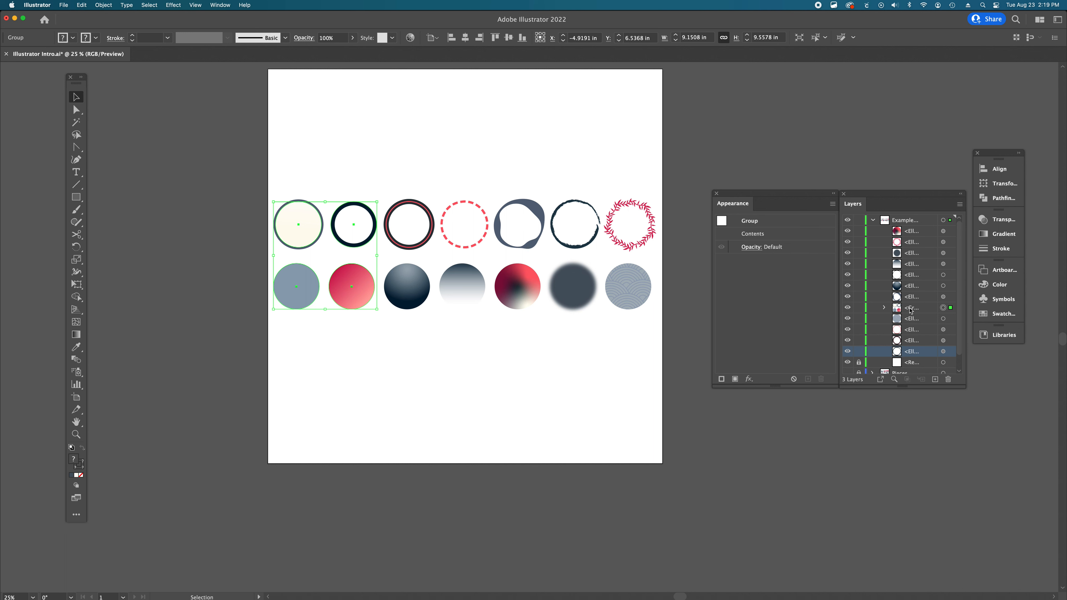
{"action": "left_click", "coordinate": [367, 308]}
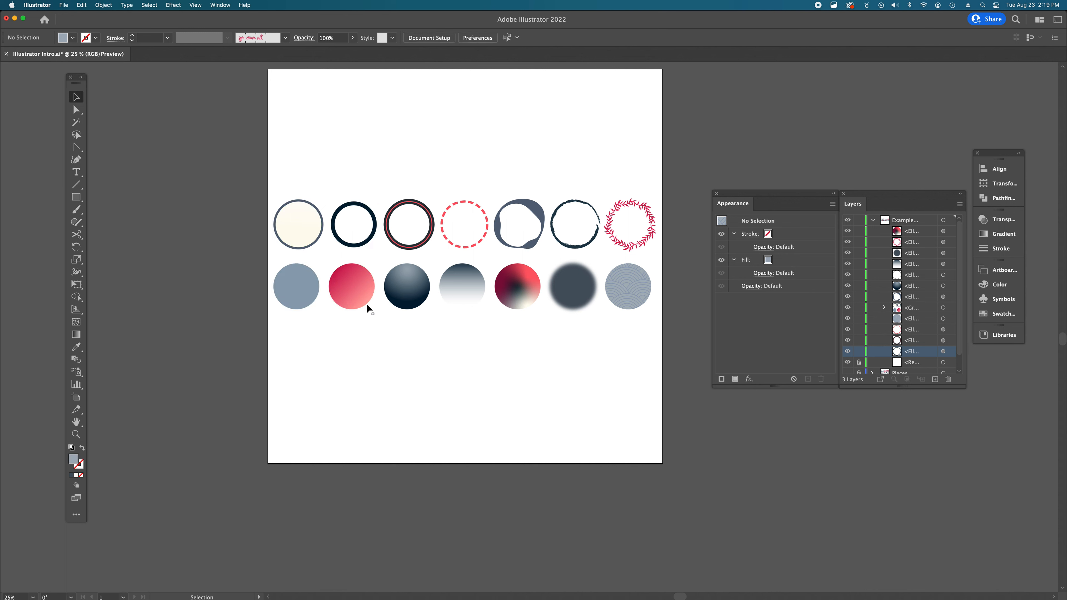
{"action": "left_click", "coordinate": [302, 286]}
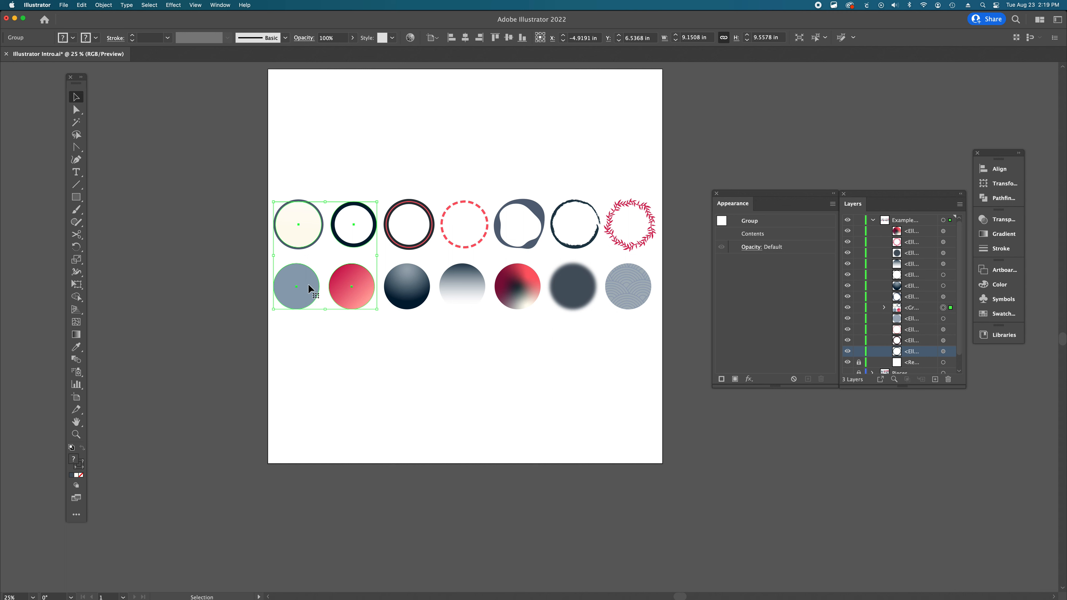
- Drag the four-circle group upward and undo the move
{"action": "left_click_drag", "start_coordinate": [350, 285], "coordinate": [350, 231]}
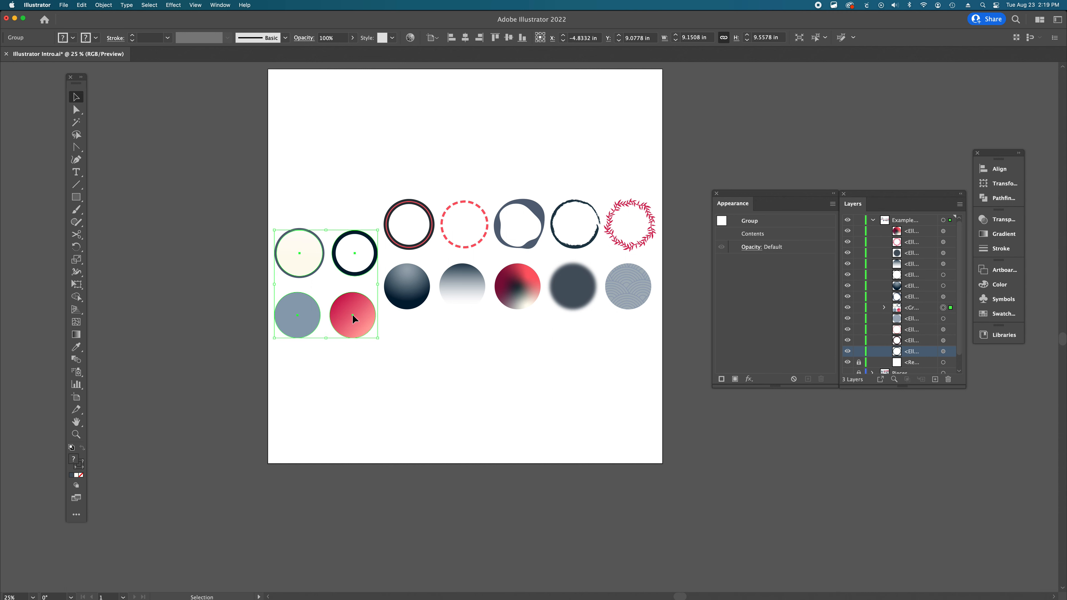
{"action": "key", "text": "super+z"}
{"action": "key", "text": "super+z"}
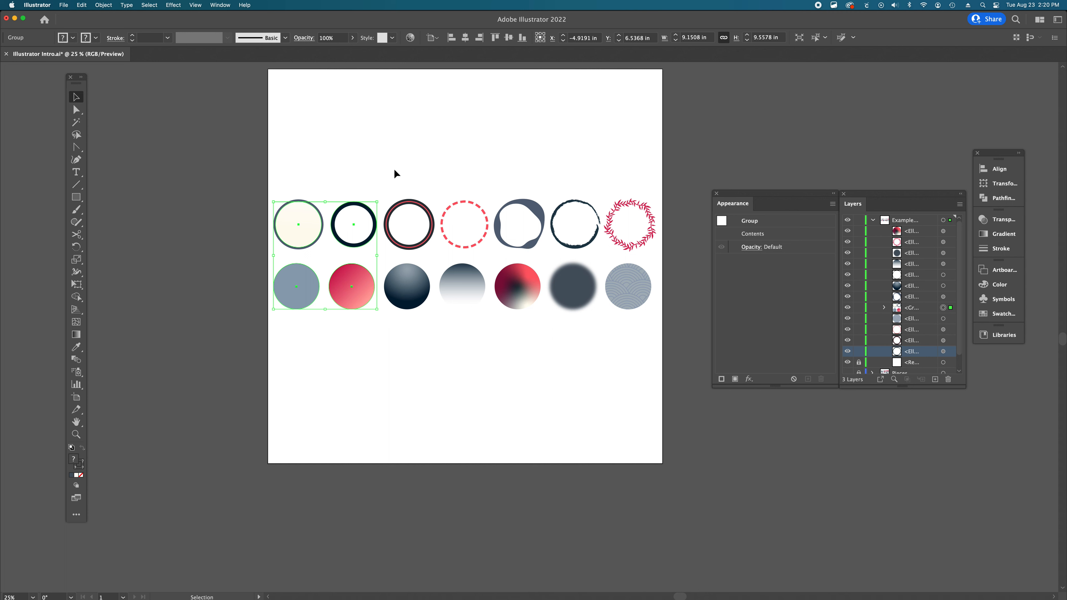
- Group the third and fourth columns of circles and move the groups apart on the artboard
{"action": "left_click_drag", "start_coordinate": [394, 169], "coordinate": [474, 305]}
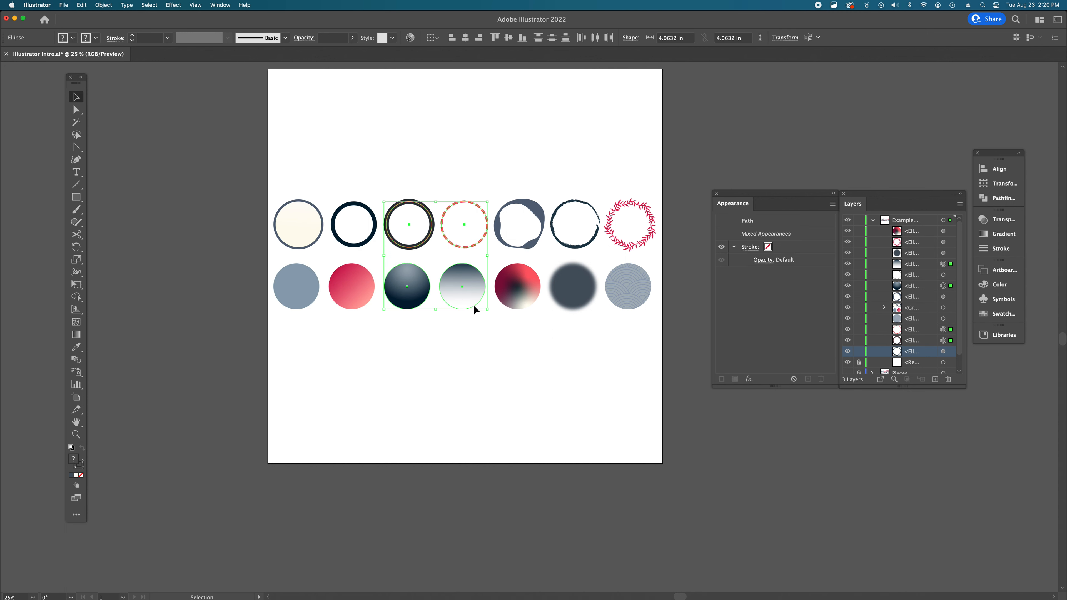
{"action": "key", "text": "super+g"}
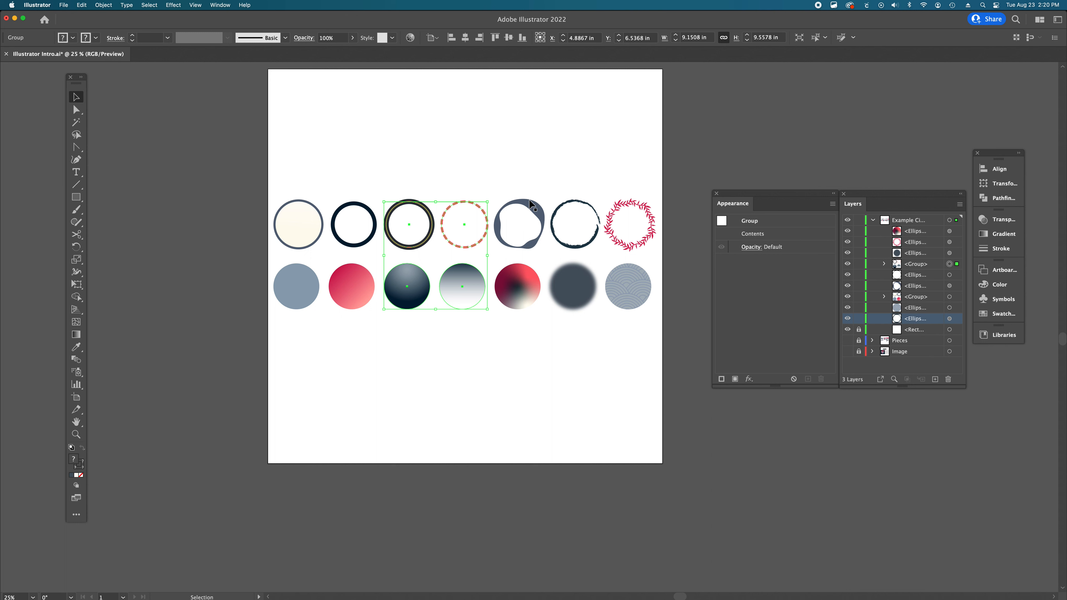
{"action": "left_click_drag", "start_coordinate": [405, 310], "coordinate": [364, 264]}
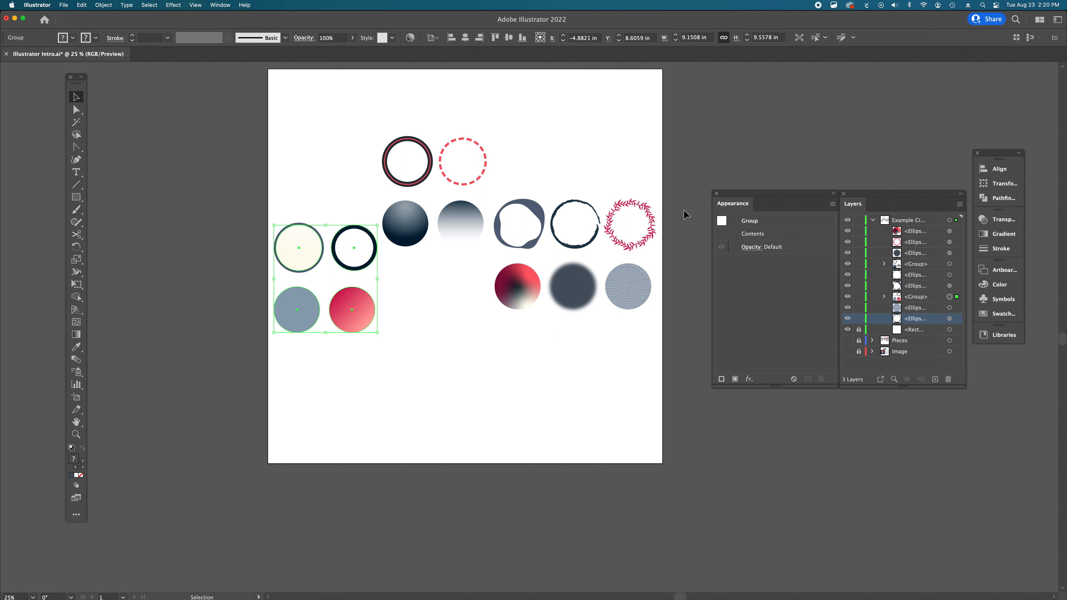
- Group the remaining three columns of circles and shift the new group slightly down and left
{"action": "left_click", "coordinate": [609, 190]}
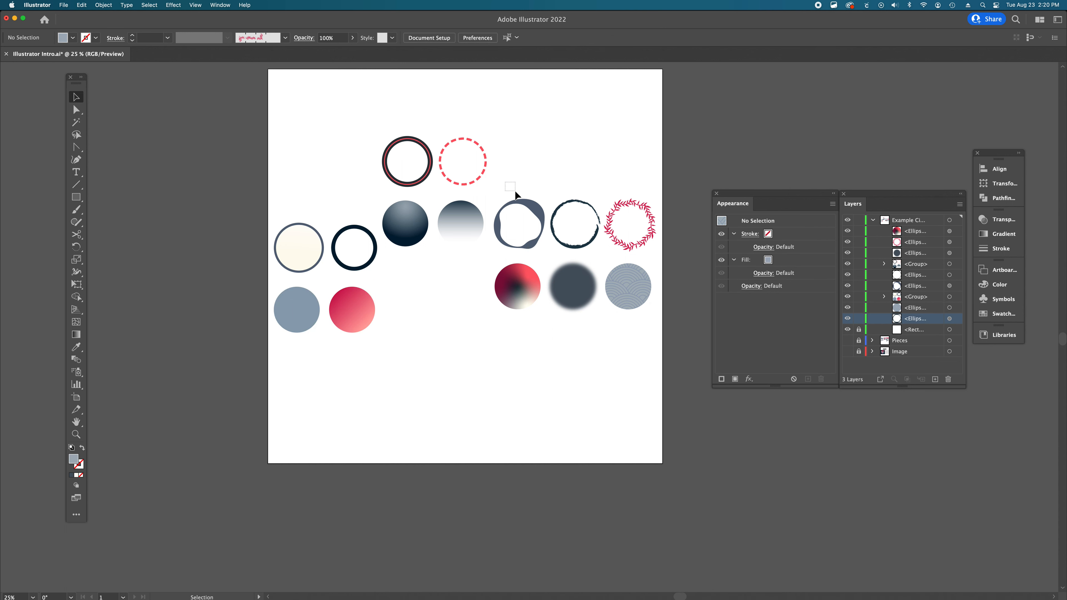
{"action": "left_click_drag", "start_coordinate": [515, 192], "coordinate": [642, 294]}
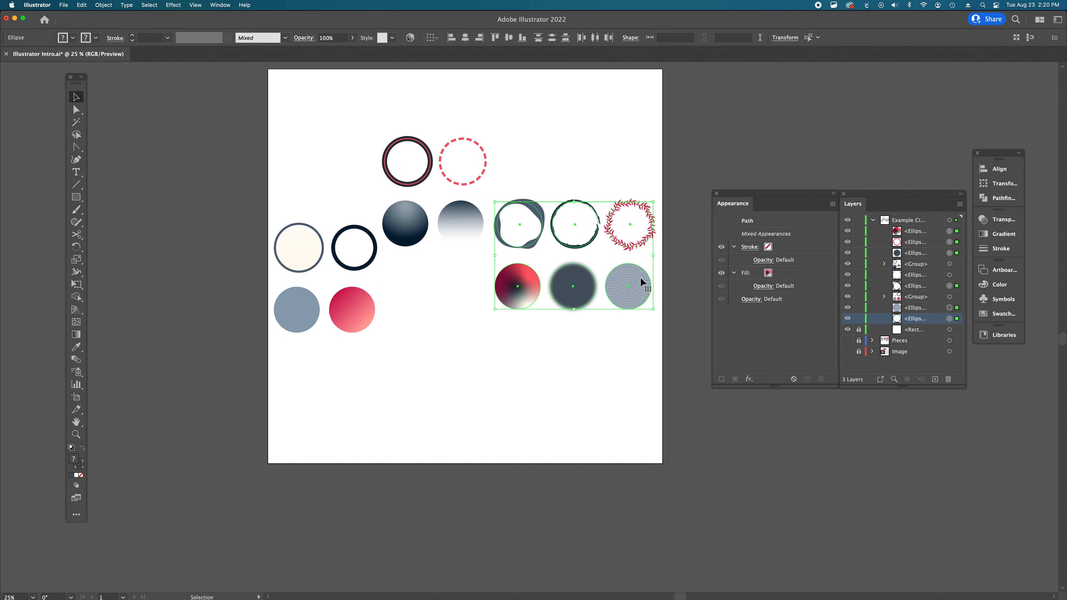
{"action": "key", "text": "super+g"}
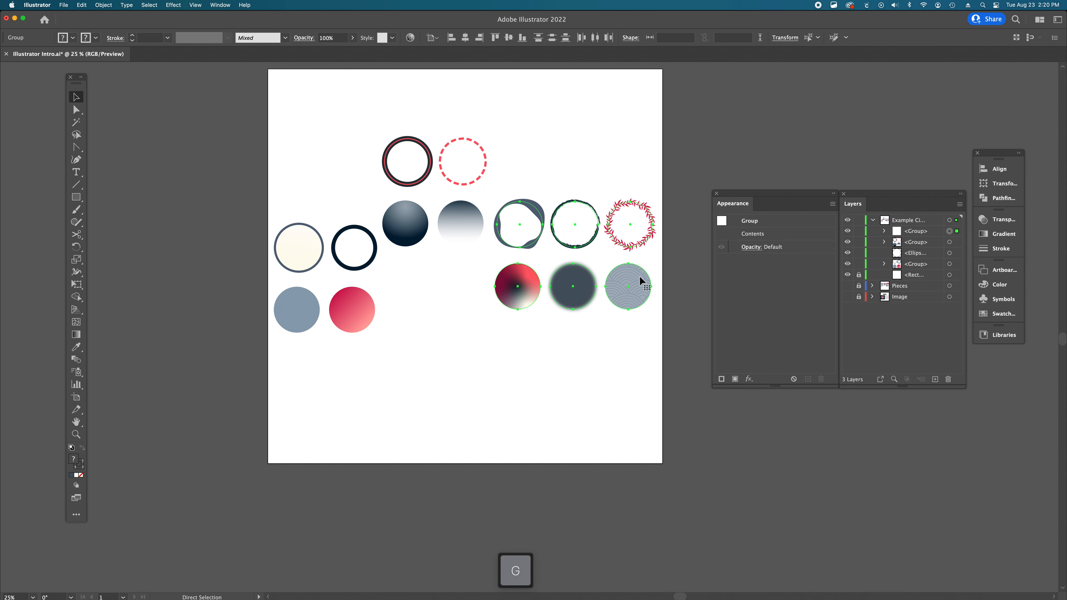
{"action": "left_click_drag", "start_coordinate": [628, 297], "coordinate": [617, 328]}
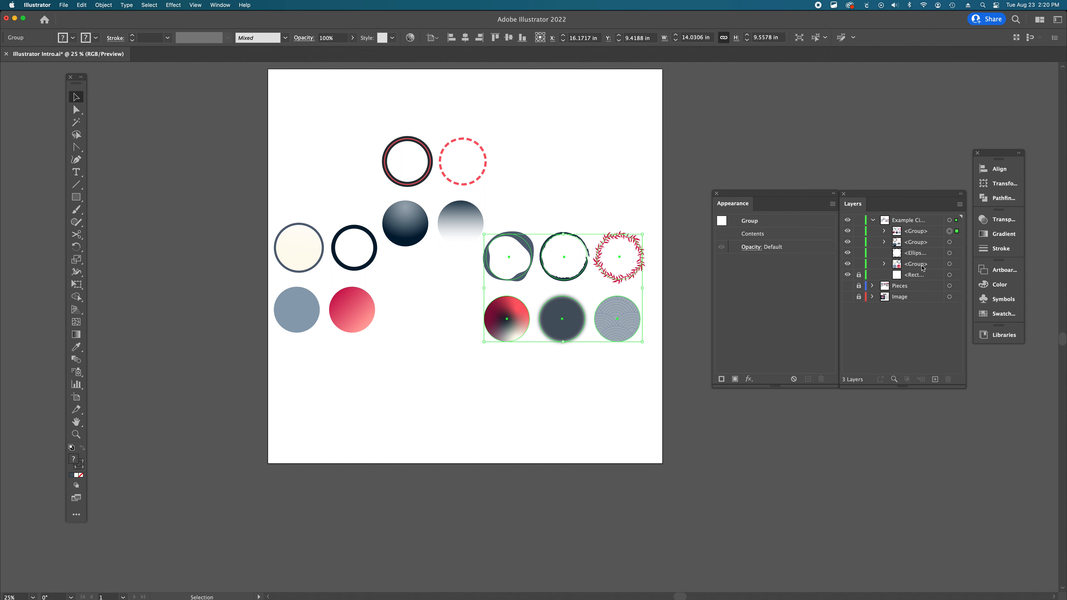
- Select the invisible ellipse through its layer entry and on the artboard
{"action": "left_click", "coordinate": [922, 254]}
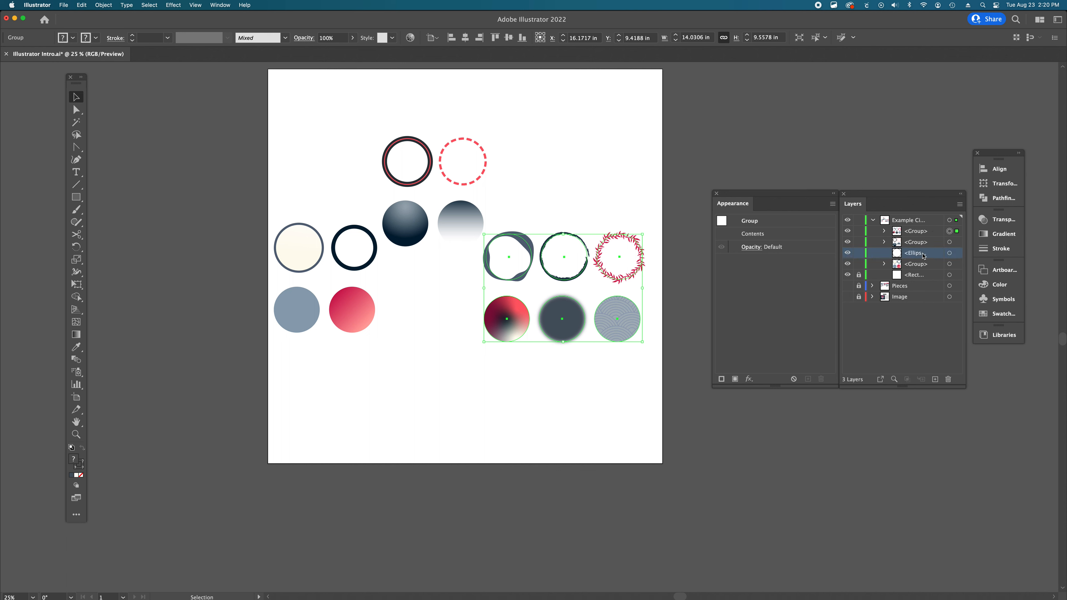
{"action": "left_click", "coordinate": [473, 358]}
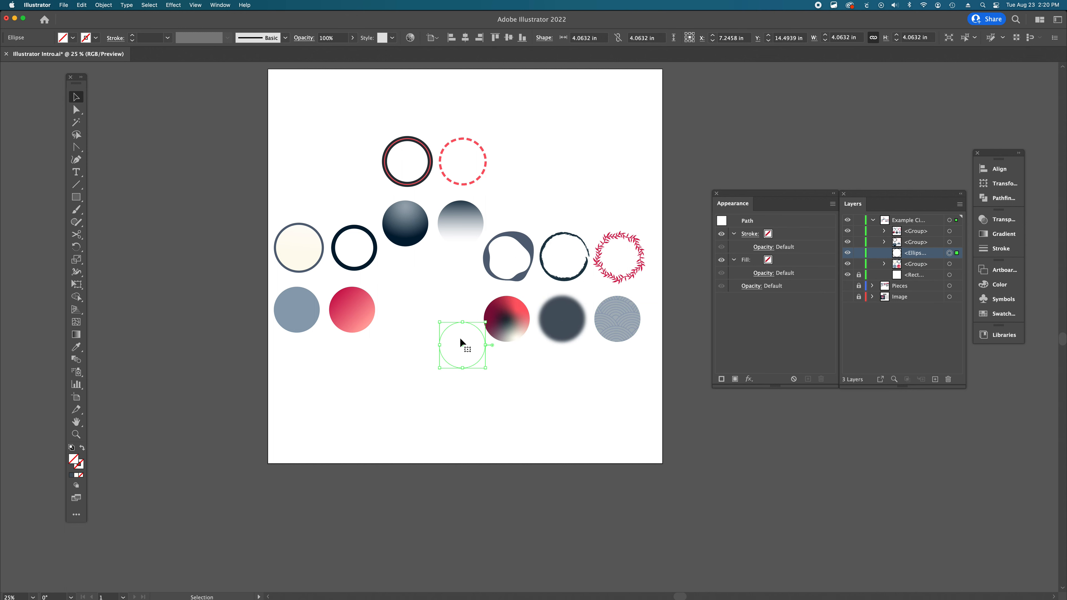
- Delete the white background rectangle behind the circles
{"action": "left_click", "coordinate": [937, 274]}
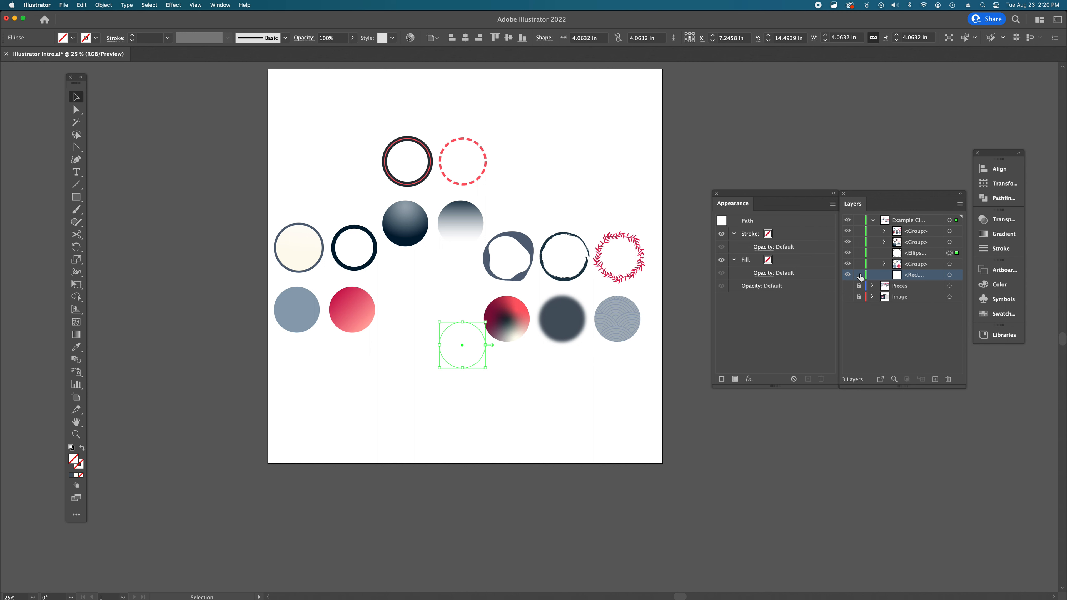
{"action": "left_click", "coordinate": [613, 147]}
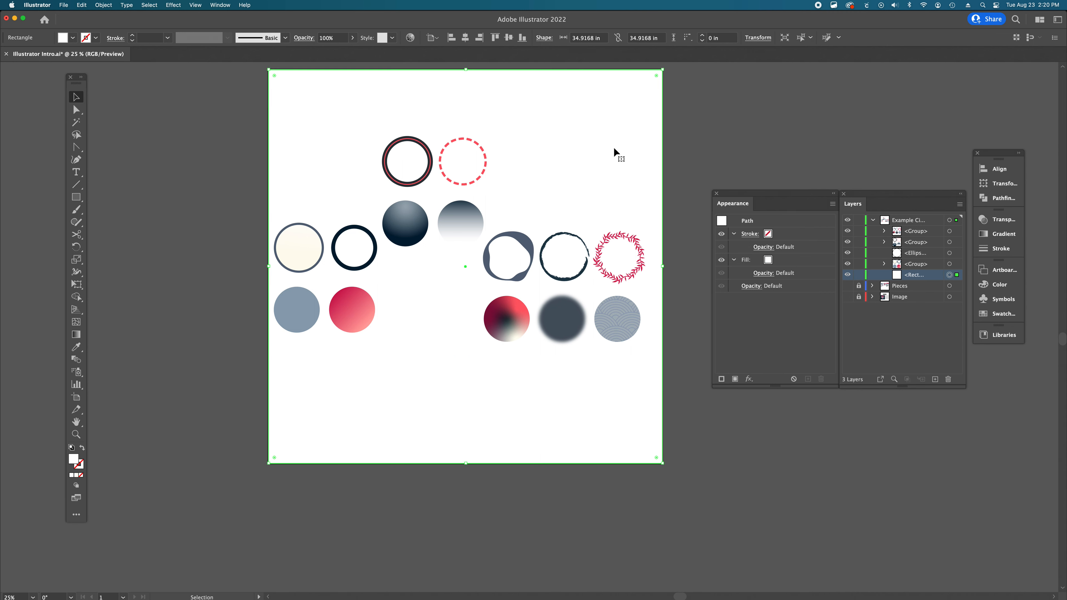
{"action": "key", "text": "BackSpace"}
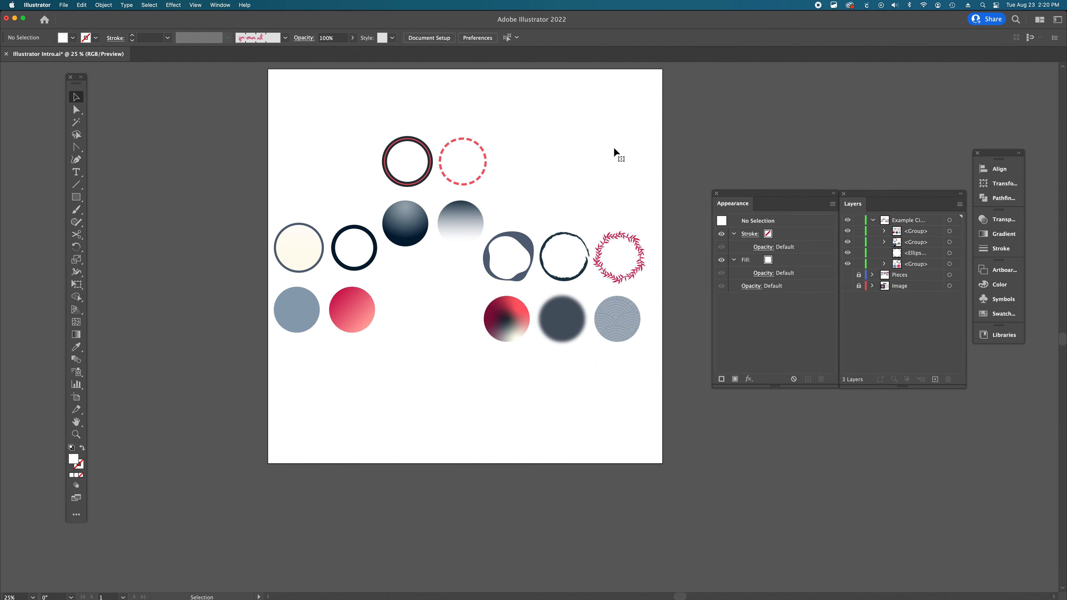
{"action": "key", "text": "super+z"}
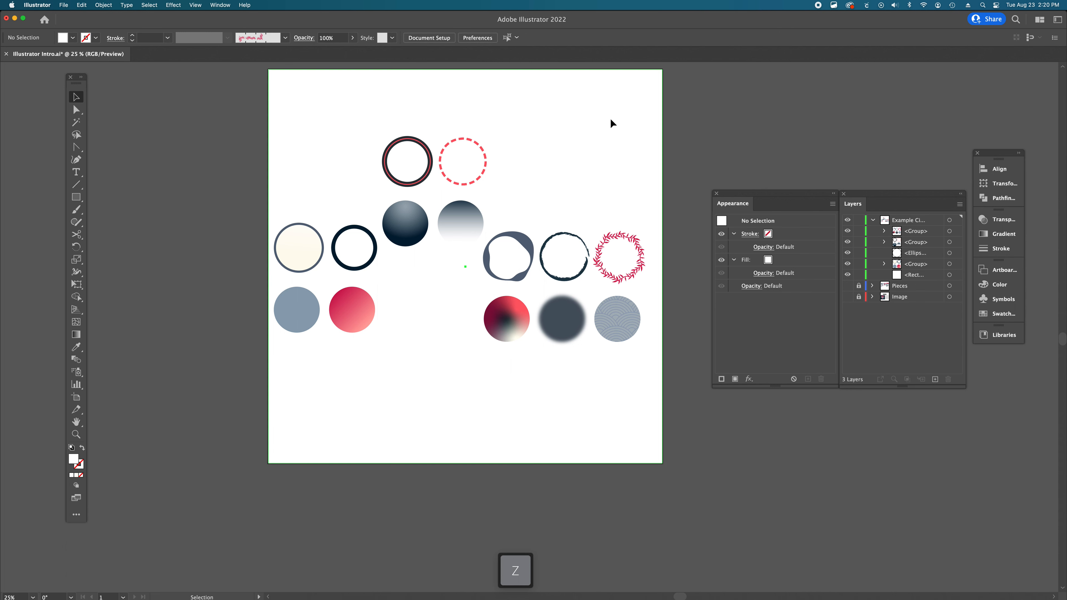
{"action": "left_click_drag", "start_coordinate": [611, 118], "coordinate": [712, 254]}
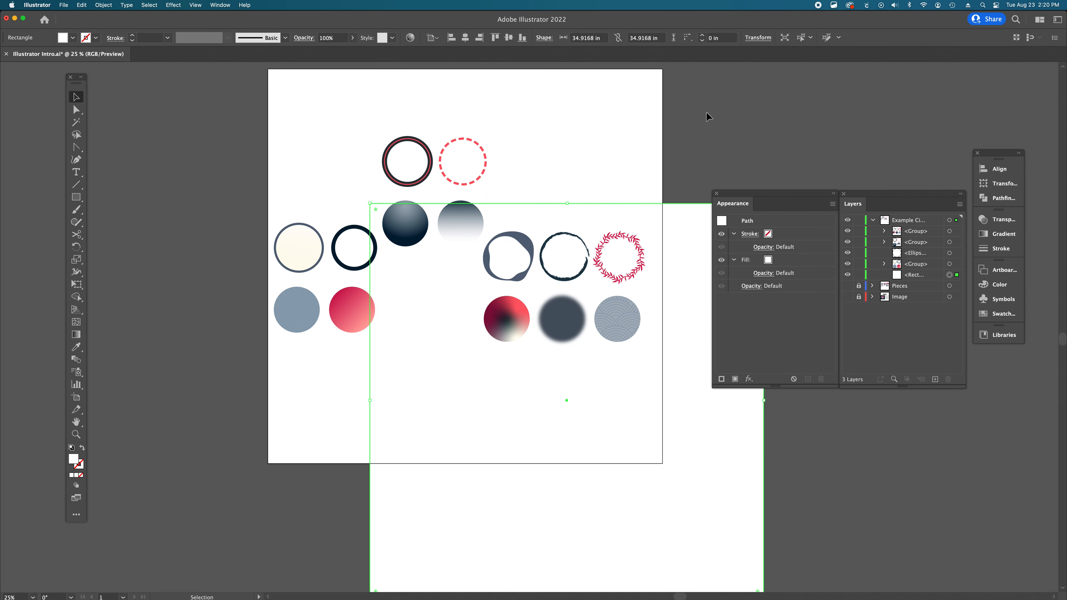
{"action": "key", "text": "super+z"}
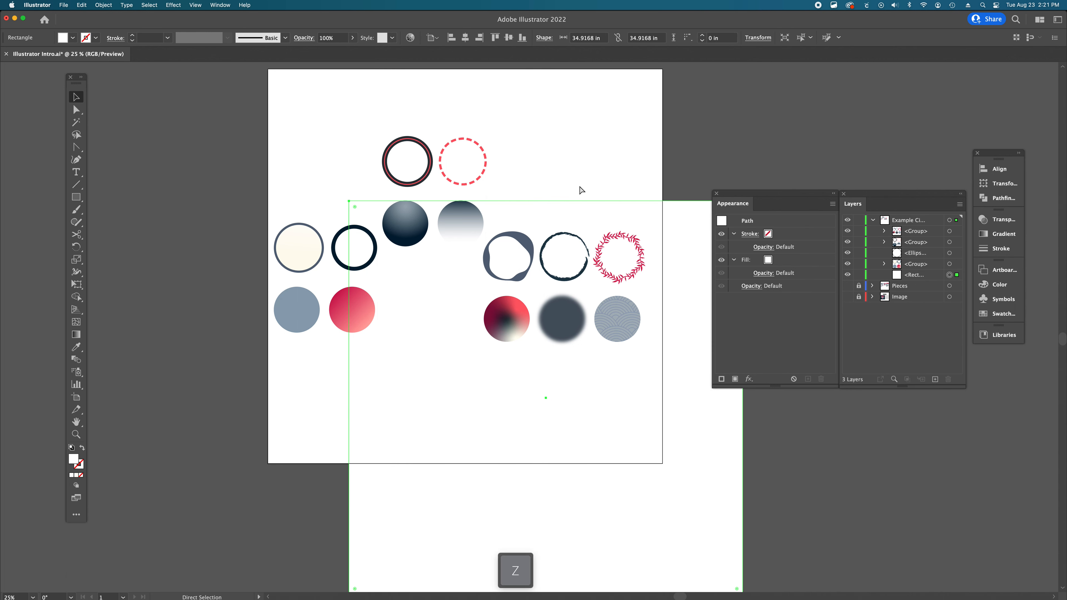
{"action": "key", "text": "super+z"}
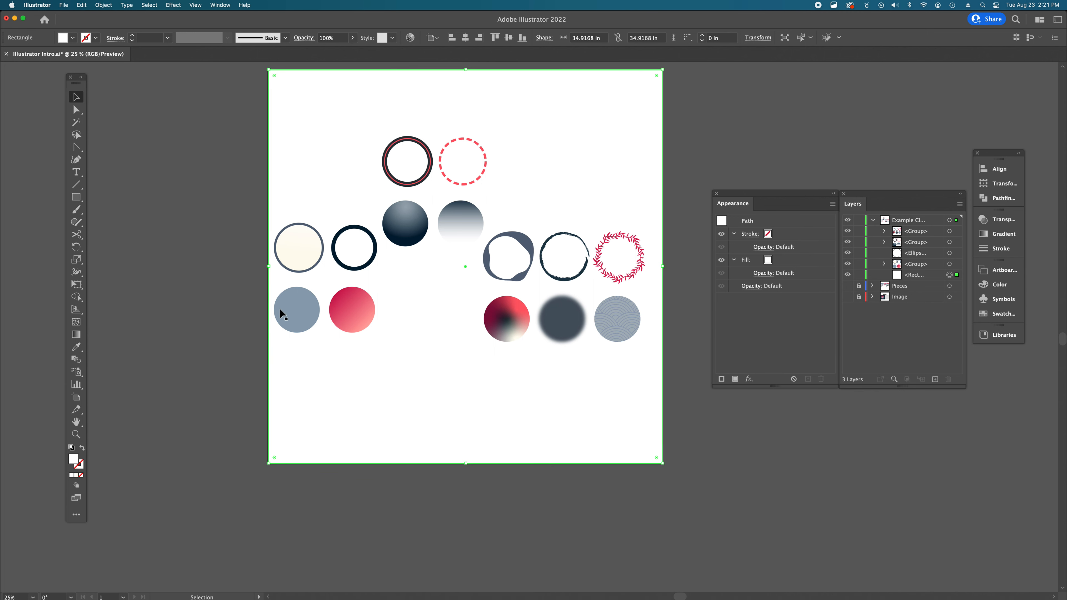
{"action": "key", "text": "Delete"}
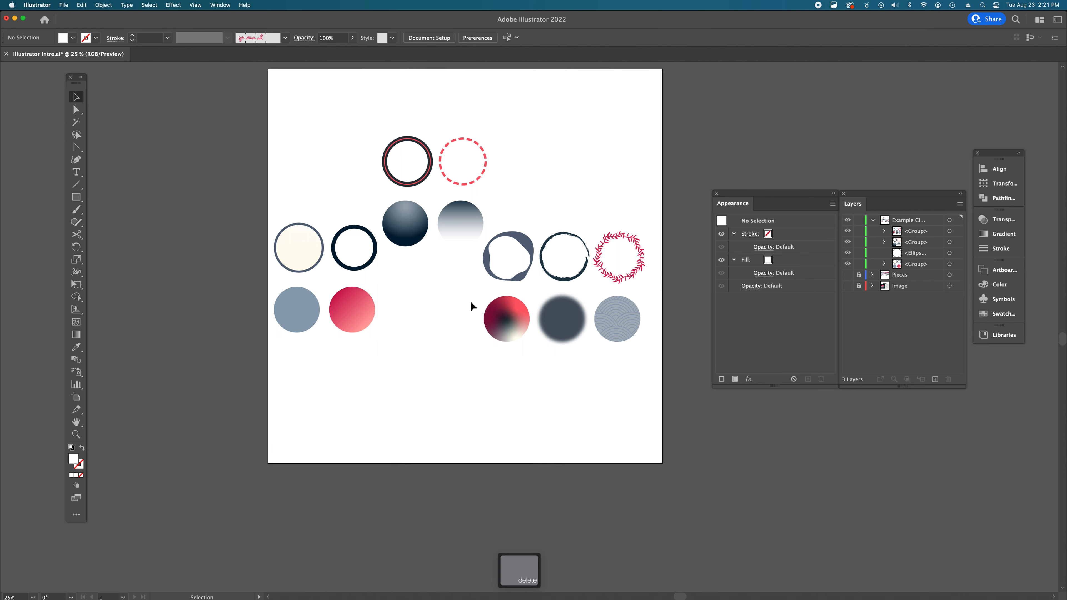
- Move the three-column group left toward the middle of the artboard and deselect it
{"action": "left_click_drag", "start_coordinate": [560, 321], "coordinate": [437, 318]}
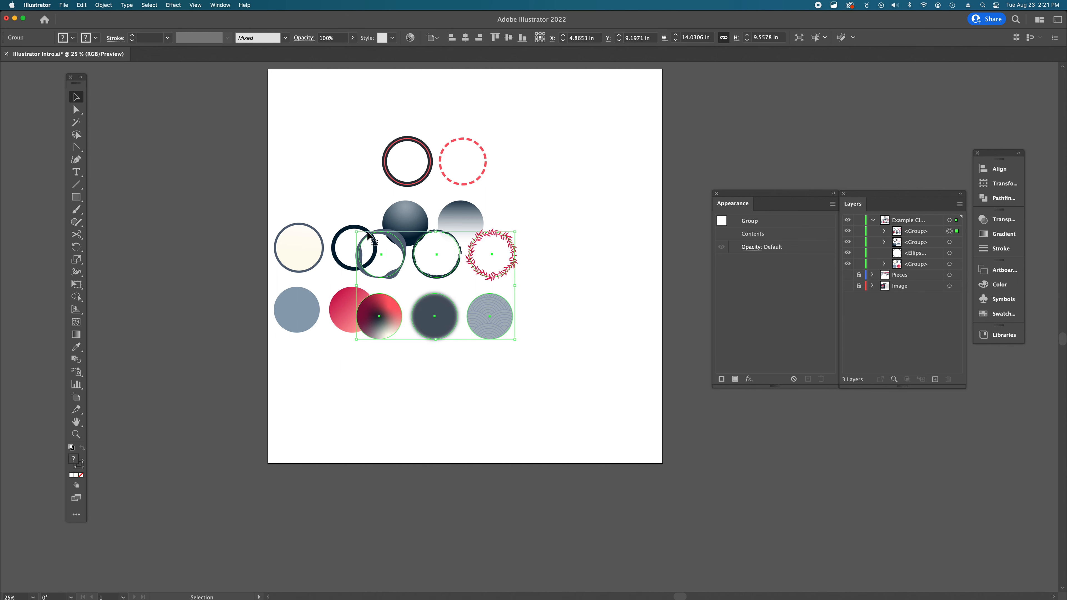
{"action": "left_click", "coordinate": [503, 219]}
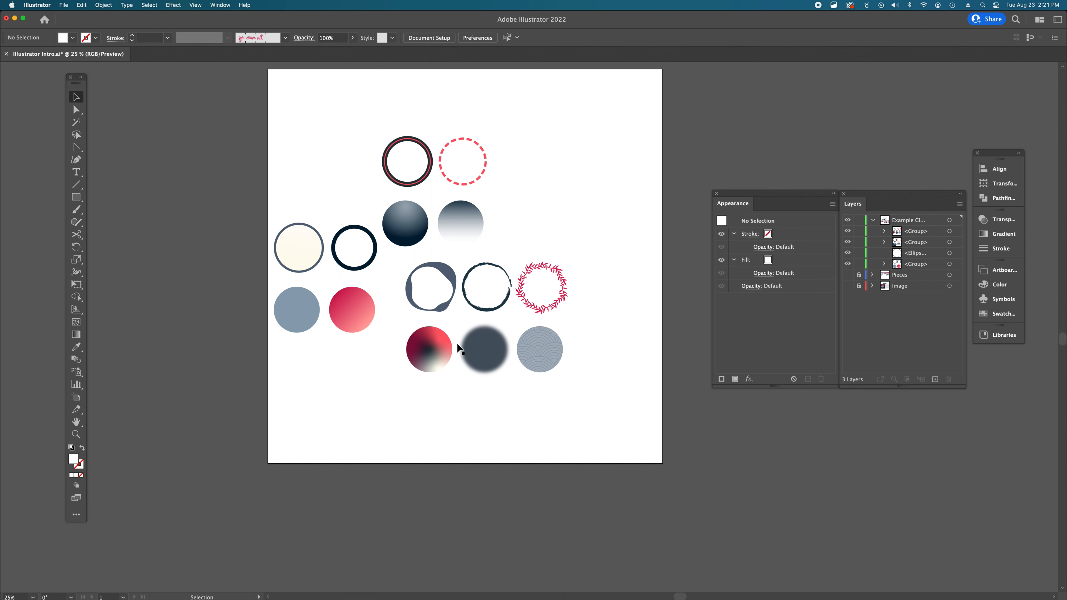
- With Direct Selection, select individual circles inside the group and drag the line-pattern circle onto the freeform blob circle
{"action": "key", "text": "a"}
{"action": "left_click", "coordinate": [485, 351]}
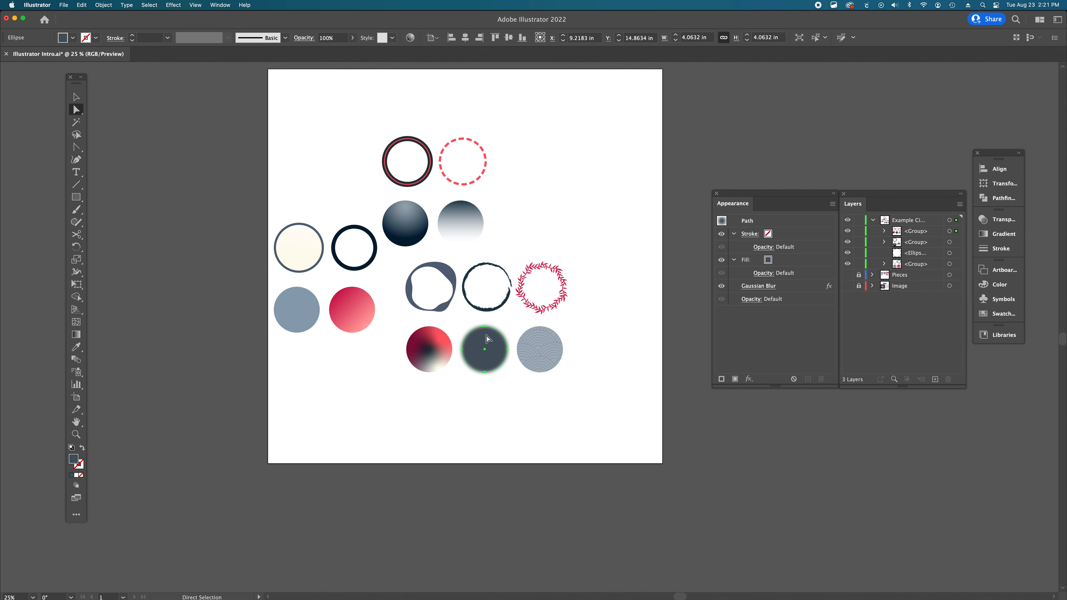
{"action": "left_click", "coordinate": [449, 275]}
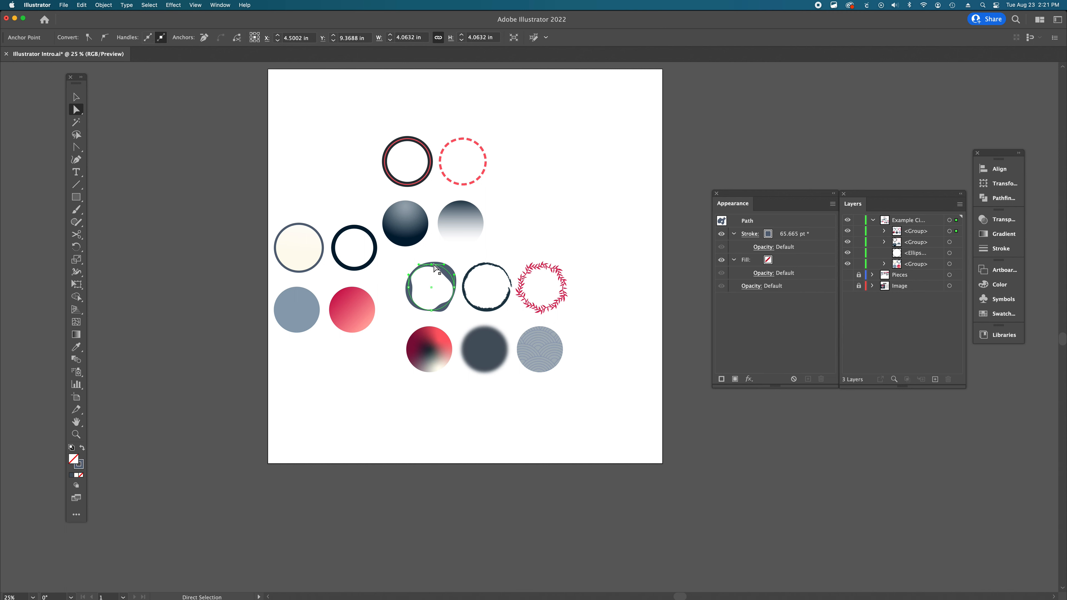
{"action": "left_click", "coordinate": [410, 288]}
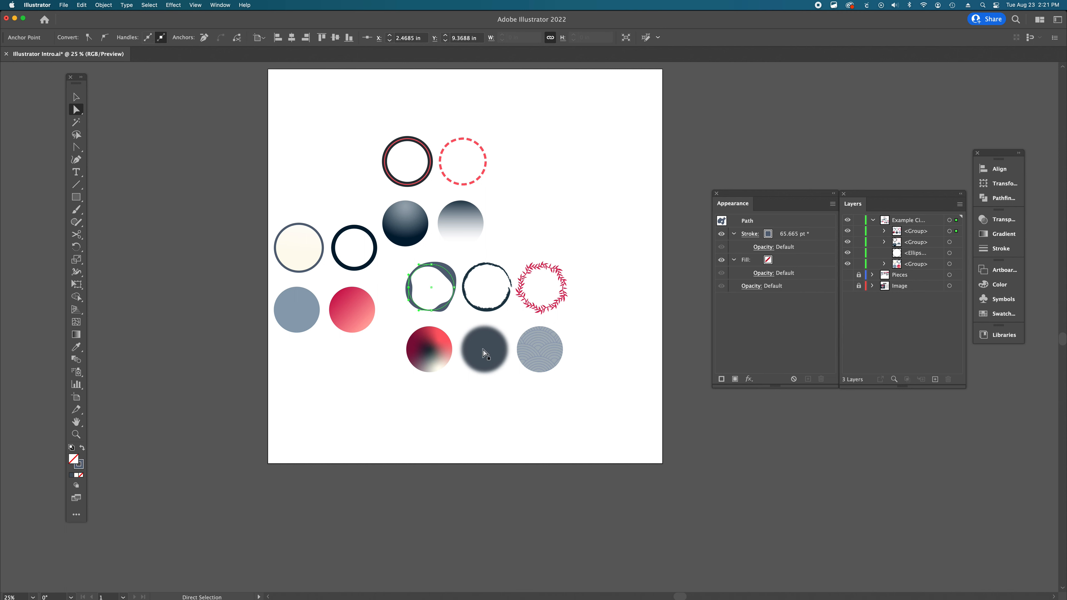
{"action": "left_click", "coordinate": [547, 352]}
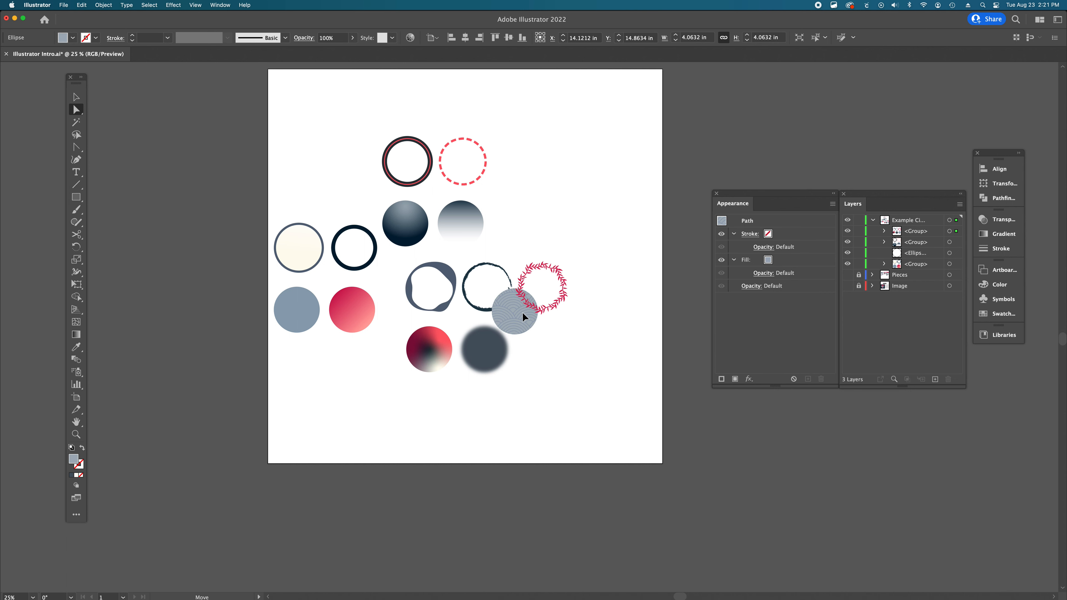
{"action": "left_click_drag", "start_coordinate": [522, 312], "coordinate": [433, 307]}
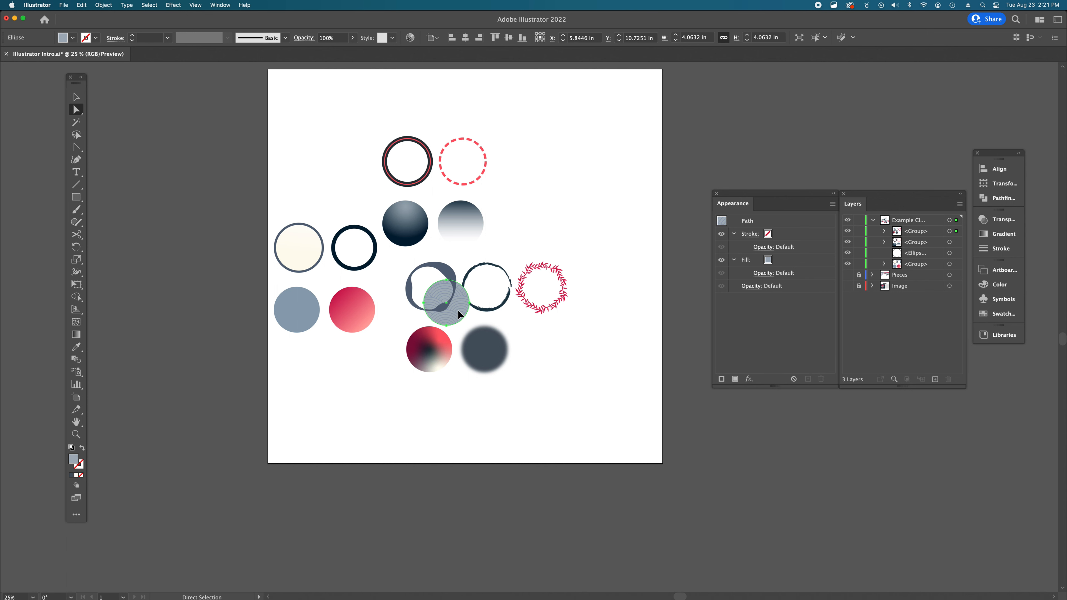
- Move the line-pattern circle into the empty spot right of the blurred circle
{"action": "left_click_drag", "start_coordinate": [457, 310], "coordinate": [564, 361]}
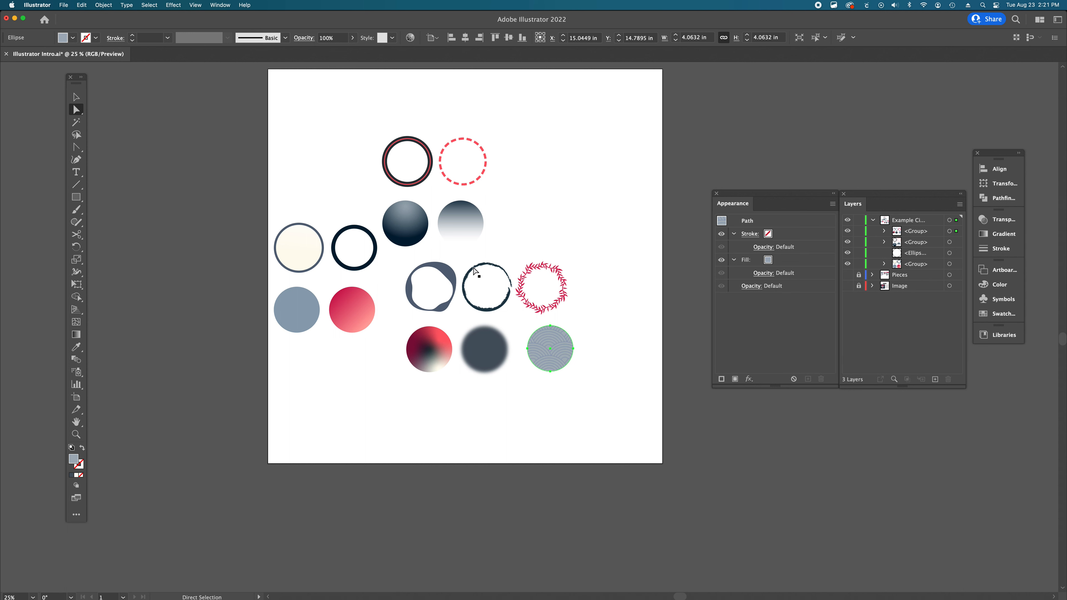
- Try dragging anchor points of the brush-stroke circle to reshape it, undoing each change, then deselect
{"action": "left_click", "coordinate": [487, 312]}
{"action": "left_click", "coordinate": [465, 289], "text": "shift"}
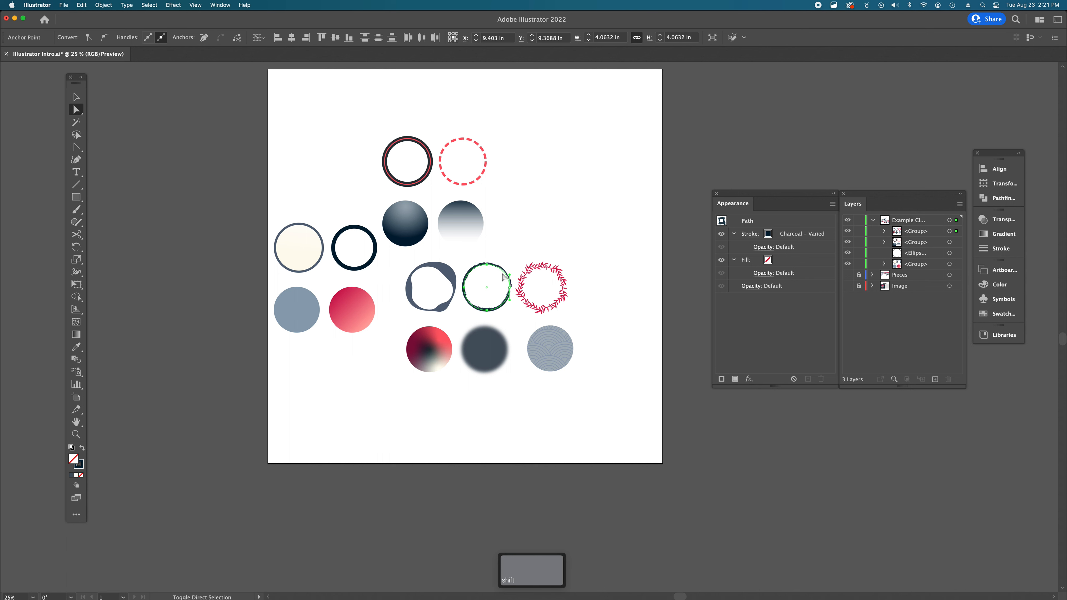
{"action": "left_click", "coordinate": [511, 295]}
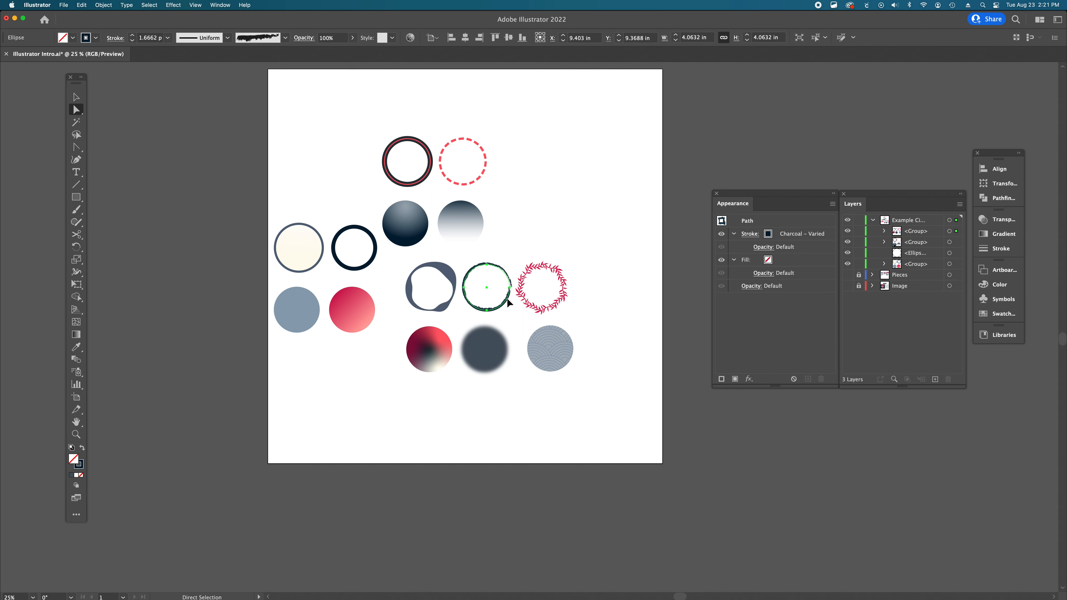
{"action": "left_click_drag", "start_coordinate": [507, 298], "coordinate": [500, 265]}
{"action": "key", "text": "super+z"}
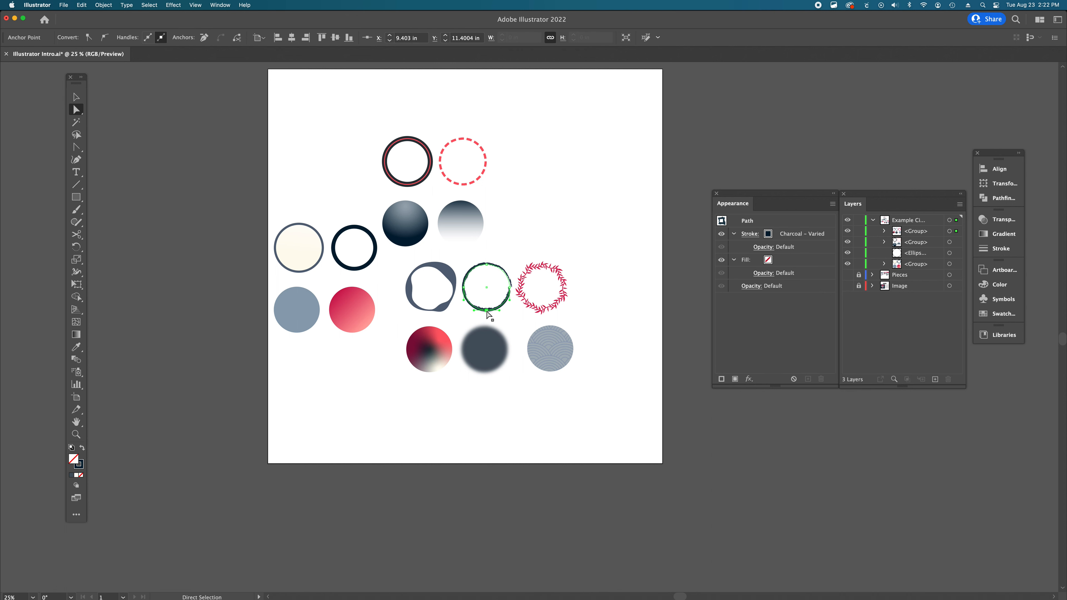
{"action": "left_click_drag", "start_coordinate": [487, 311], "coordinate": [474, 236]}
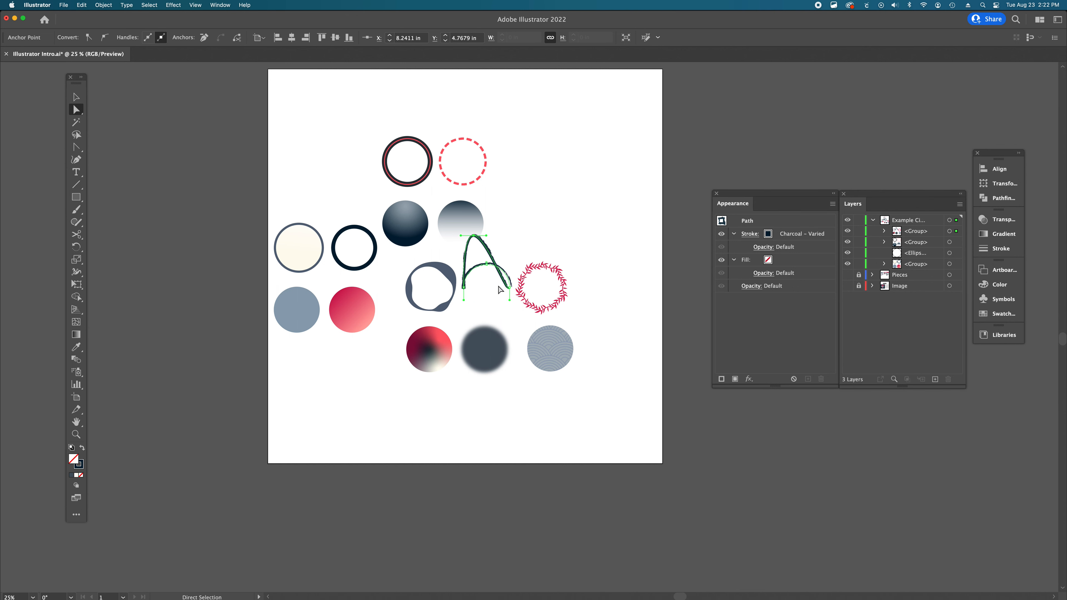
{"action": "key", "text": "super+z"}
{"action": "left_click", "coordinate": [565, 222]}
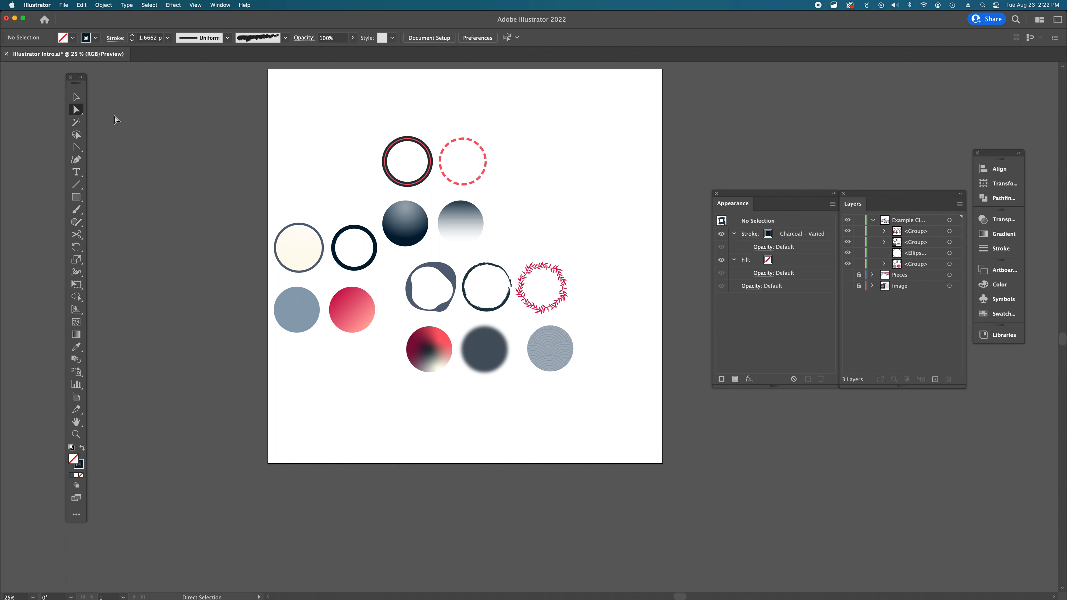
- Compare selecting circles with the Direct Selection and Selection tools, selecting individual circles and whole groups
{"action": "left_click", "coordinate": [417, 234]}
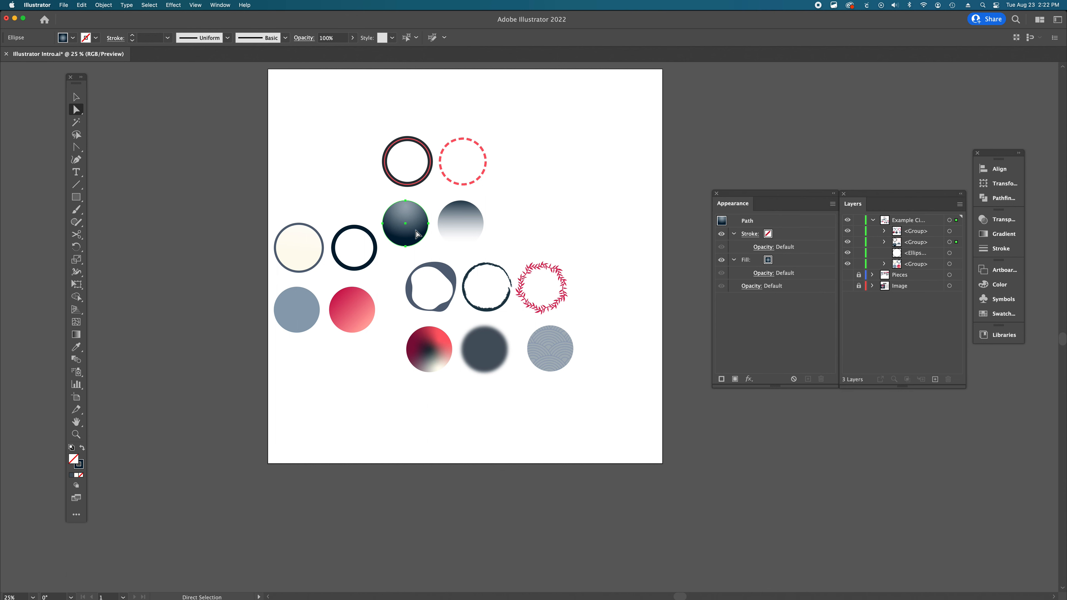
{"action": "key", "text": "v"}
{"action": "left_click", "coordinate": [466, 223]}
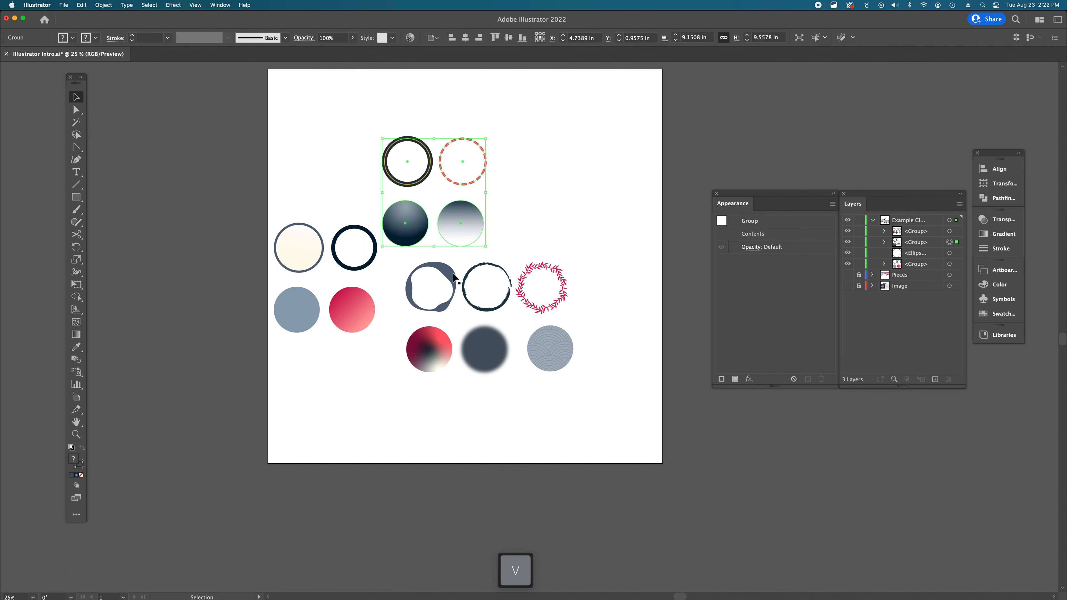
{"action": "left_click", "coordinate": [508, 272]}
{"action": "key", "text": "a"}
{"action": "left_click", "coordinate": [487, 265]}
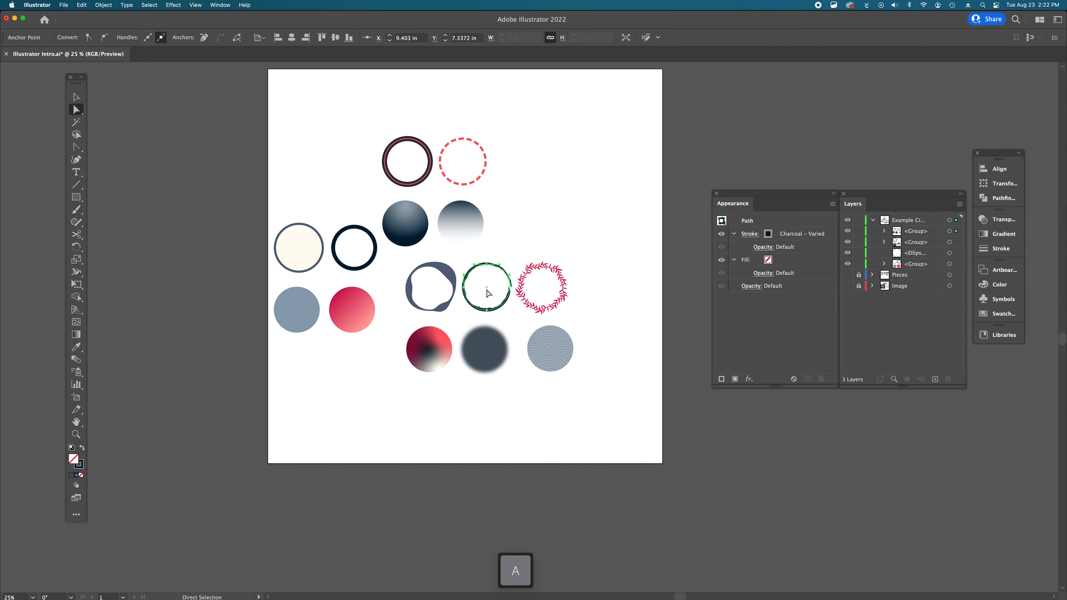
{"action": "left_click", "coordinate": [487, 311]}
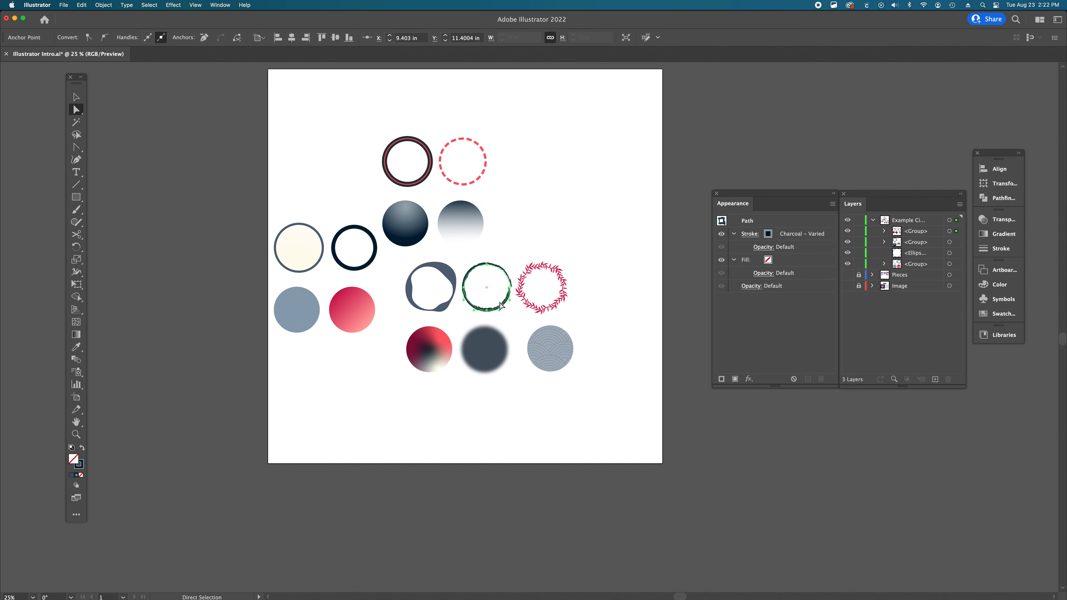
{"action": "left_click", "coordinate": [487, 351]}
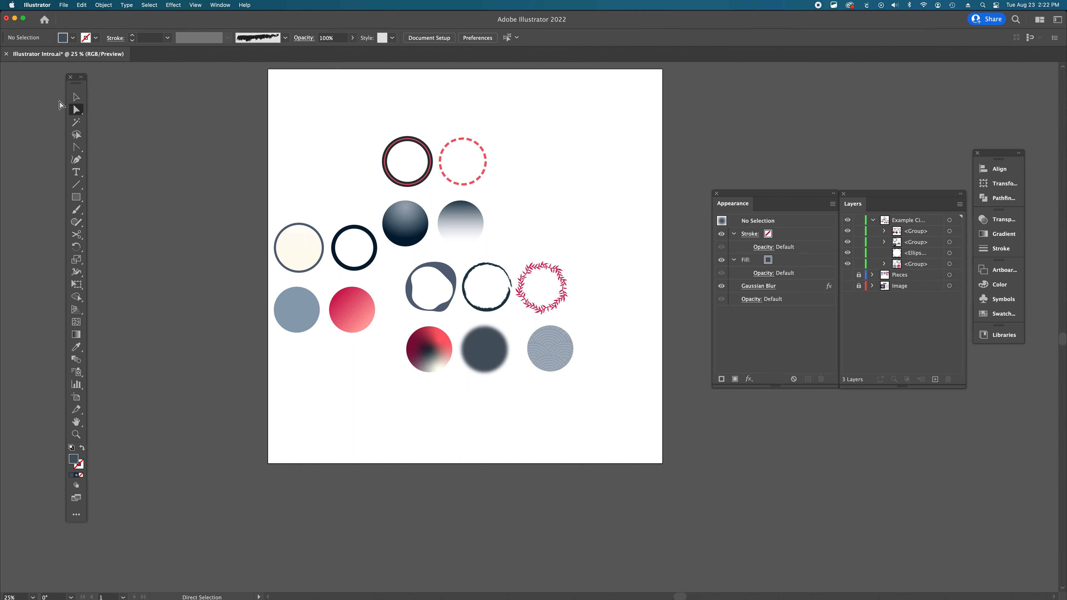
- Switch to the Group Selection tool and check its shortcut in the Keyboard Shortcuts dialog
{"action": "left_click", "coordinate": [82, 110]}
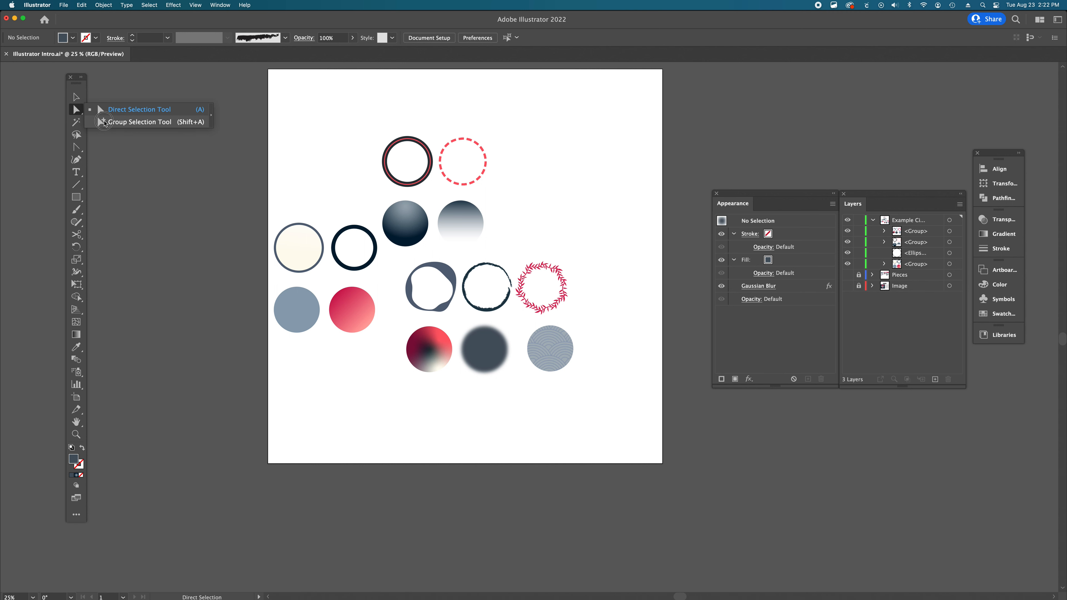
{"action": "left_click", "coordinate": [202, 123]}
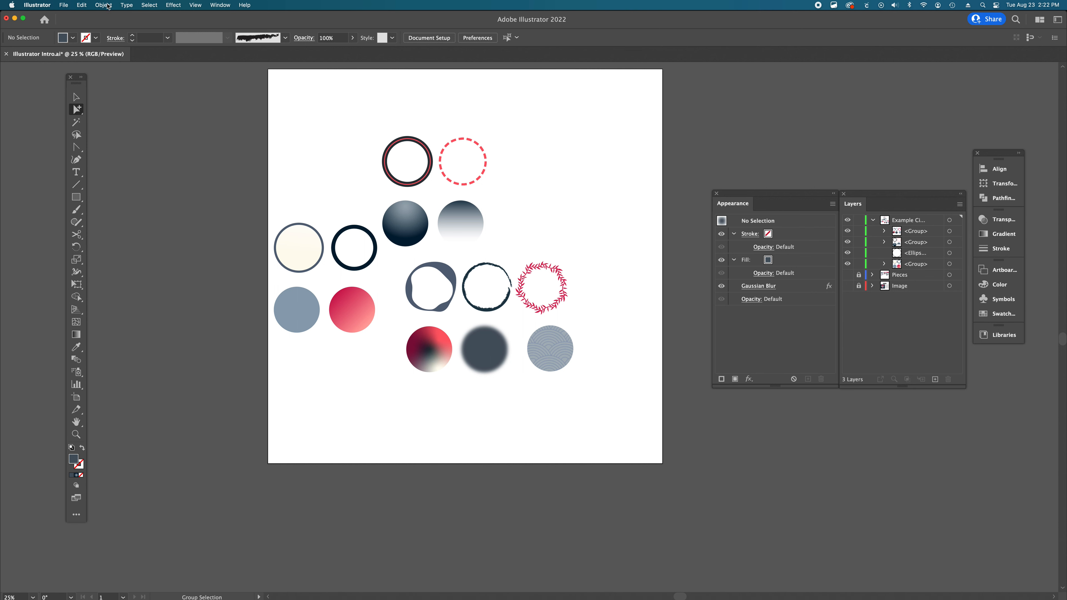
{"action": "left_click", "coordinate": [81, 5]}
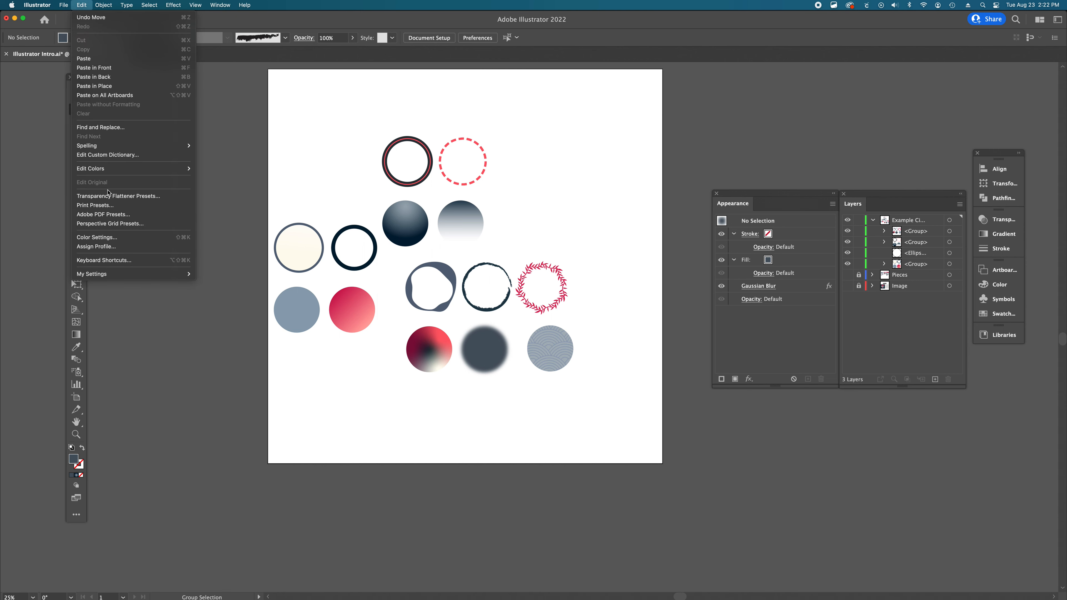
{"action": "left_click", "coordinate": [110, 260]}
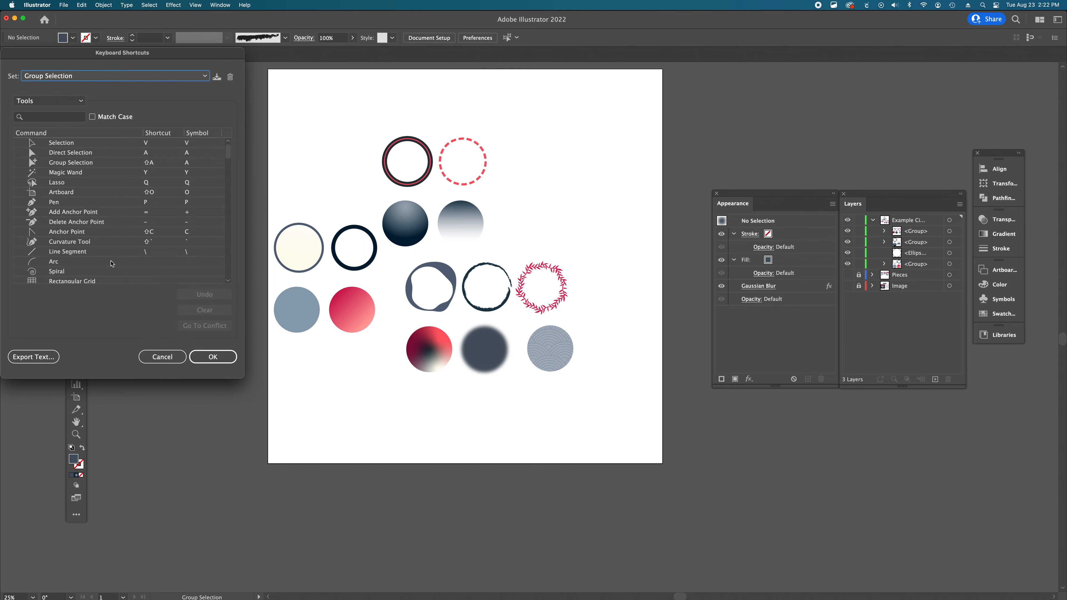
{"action": "left_click", "coordinate": [24, 163]}
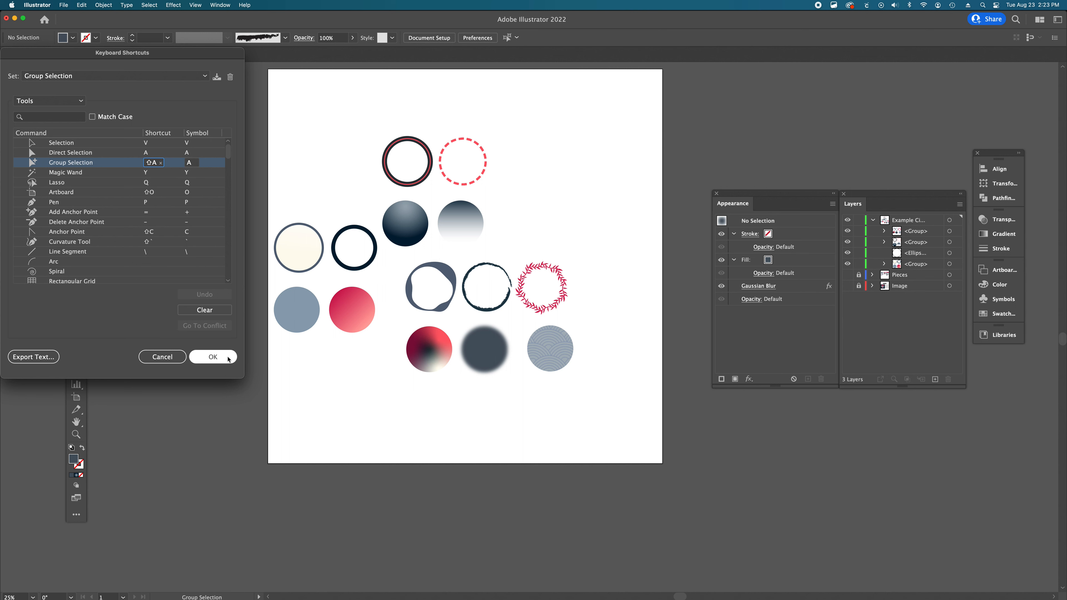
{"action": "left_click", "coordinate": [213, 357]}
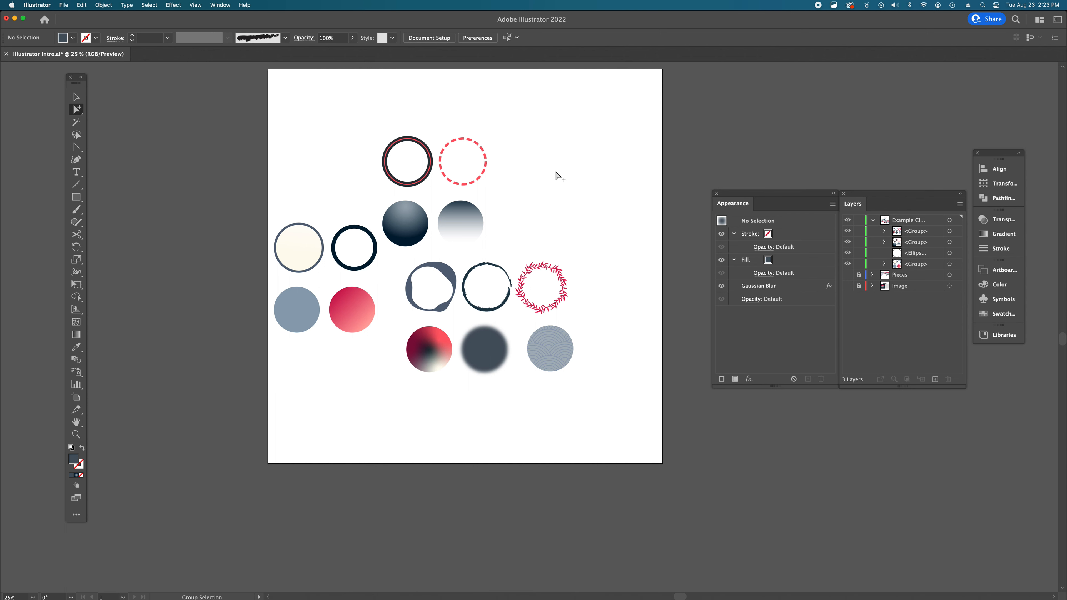
- Switch between the Selection, Direct Selection and Group Selection tools and select the blurred circle
{"action": "key", "text": "v"}
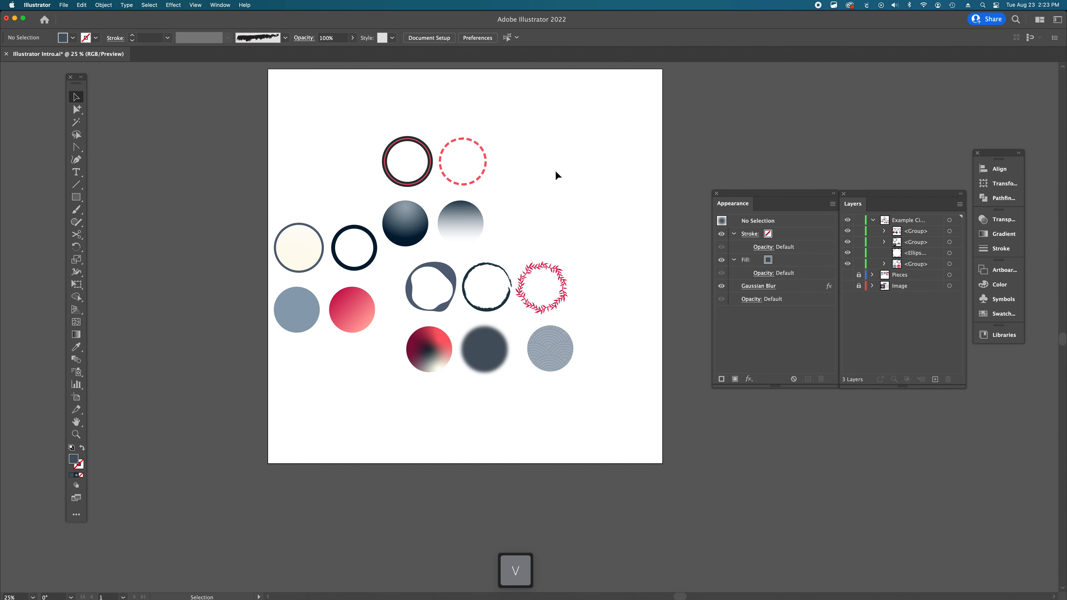
{"action": "key", "text": "a"}
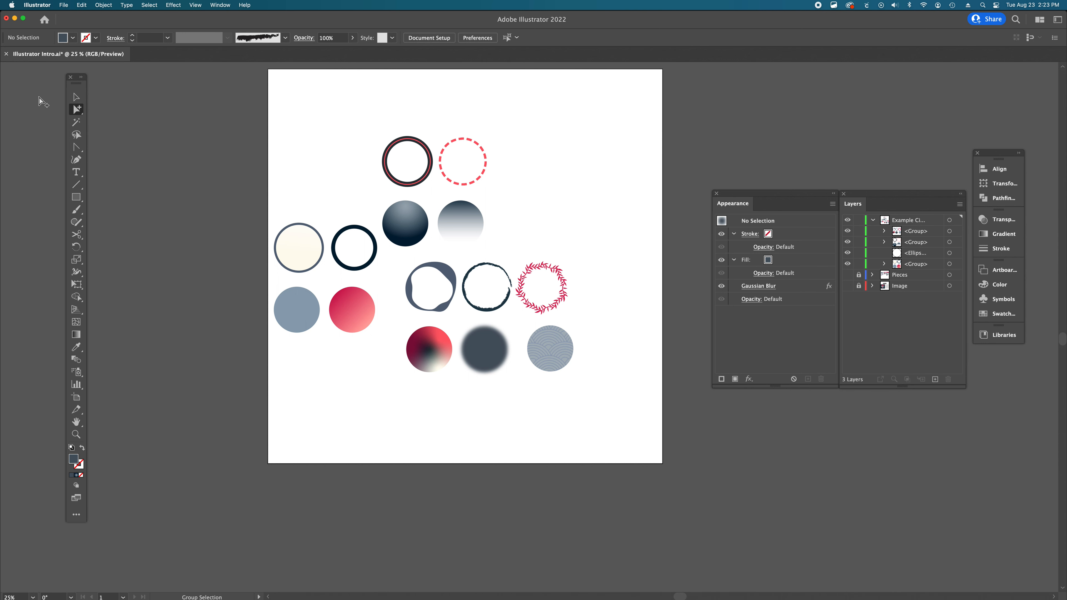
{"action": "left_click", "coordinate": [77, 99]}
{"action": "left_click", "coordinate": [77, 99]}
{"action": "left_click", "coordinate": [77, 109]}
{"action": "left_click", "coordinate": [110, 109]}
{"action": "left_click", "coordinate": [490, 357]}
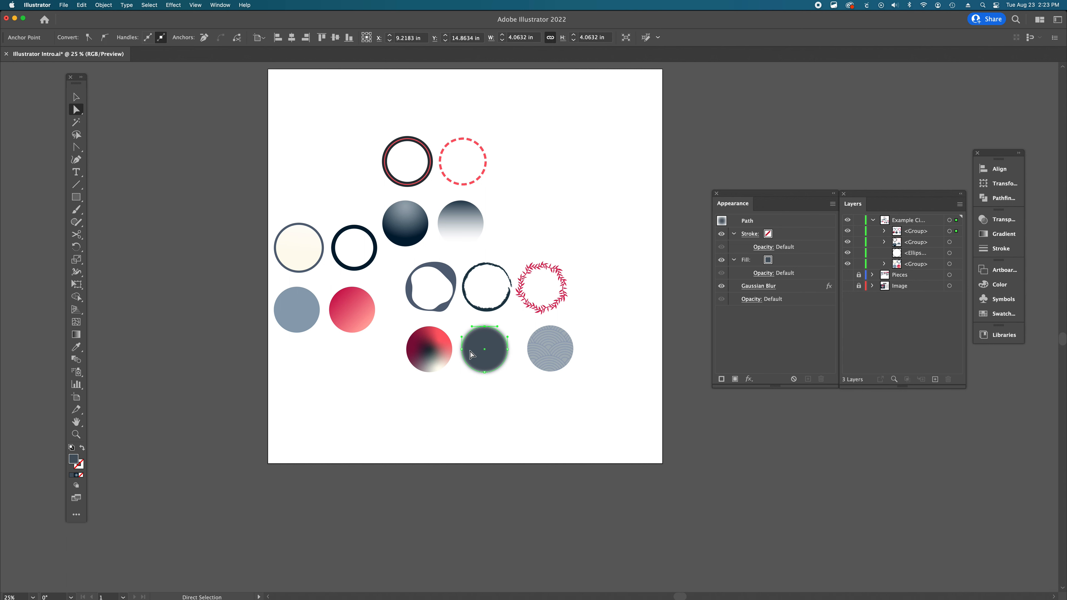
{"action": "left_click", "coordinate": [505, 402]}
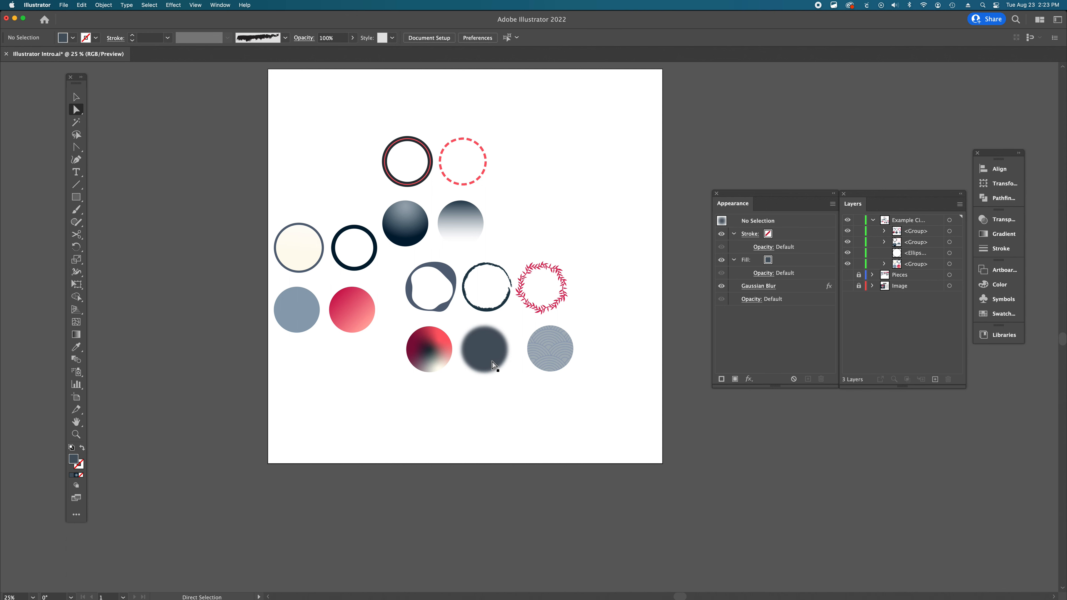
- With Group Selection, select the brush-stroke and gradient circles, then their whole groups with a second selection
{"action": "key", "text": "a"}
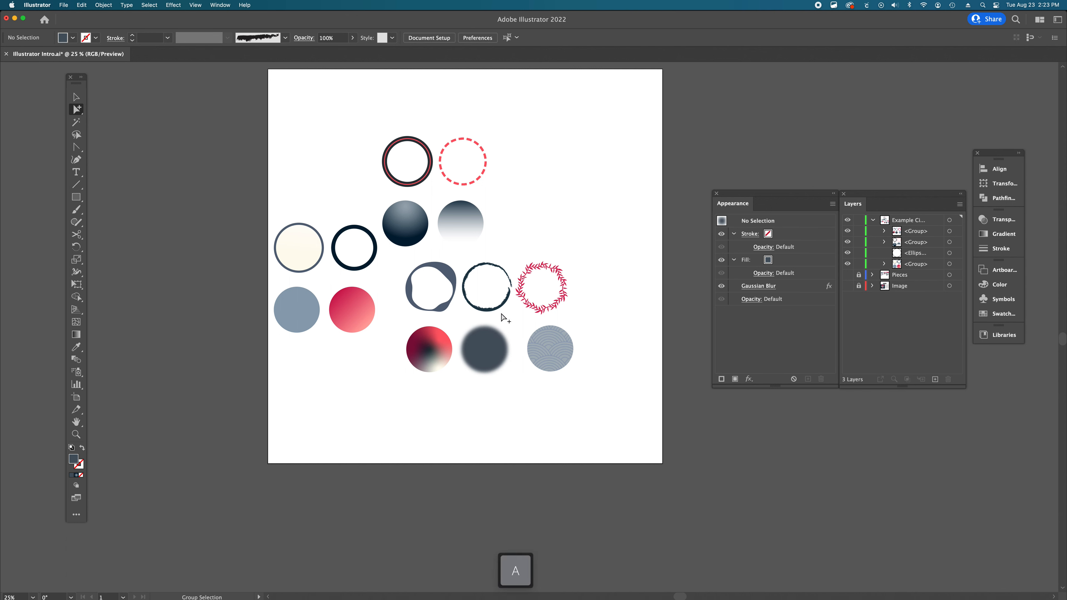
{"action": "left_click", "coordinate": [508, 308]}
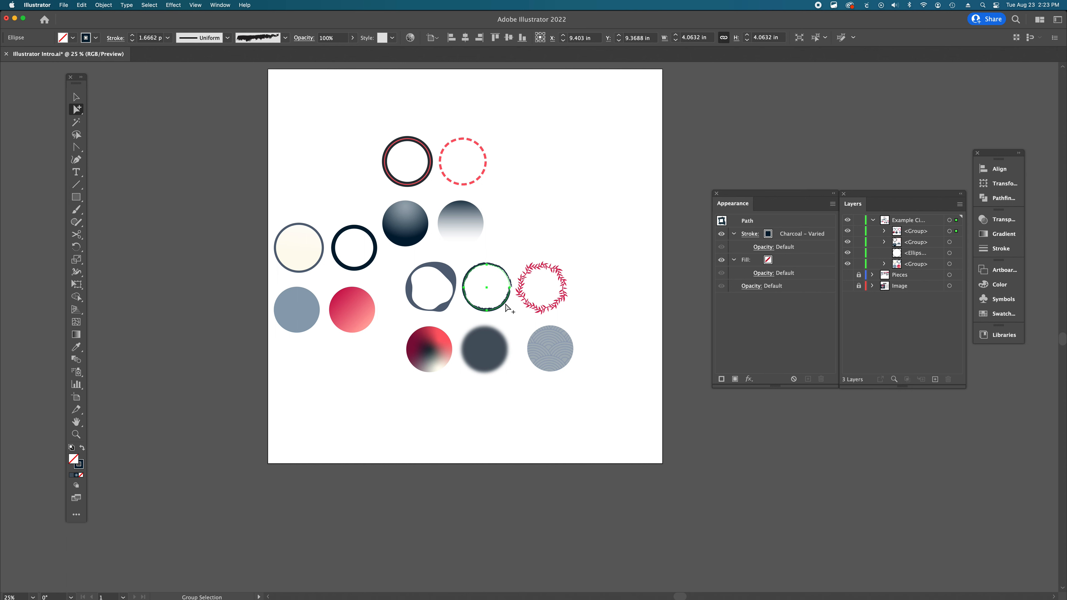
{"action": "left_click", "coordinate": [508, 308]}
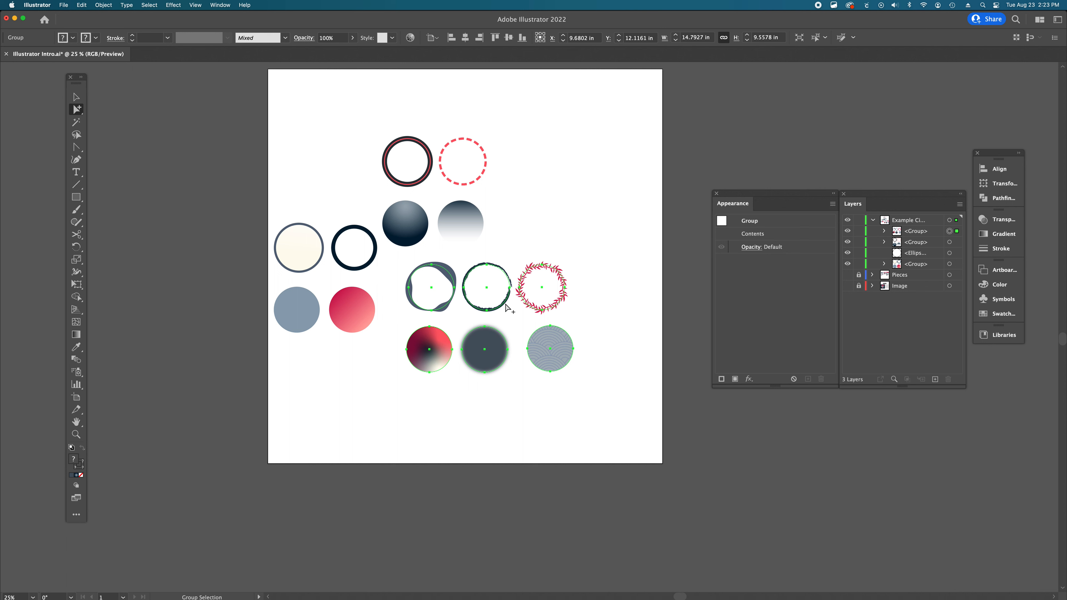
{"action": "left_click", "coordinate": [525, 261]}
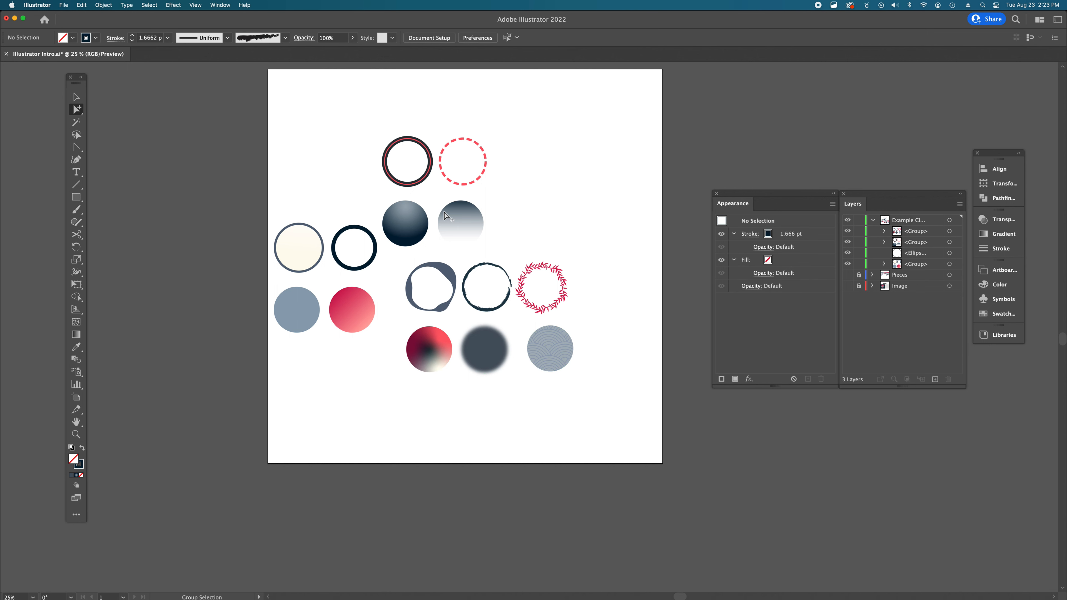
{"action": "left_click", "coordinate": [468, 229]}
{"action": "left_click", "coordinate": [467, 229]}
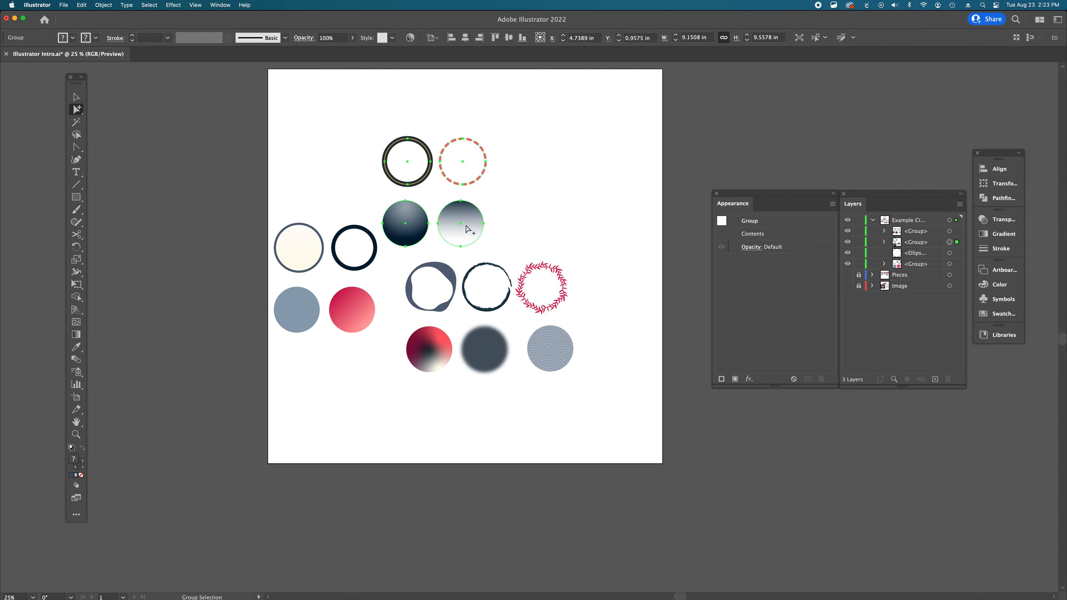
- Select individual circles in the left and middle columns and then their parent groups with Group Selection
{"action": "left_click", "coordinate": [367, 306]}
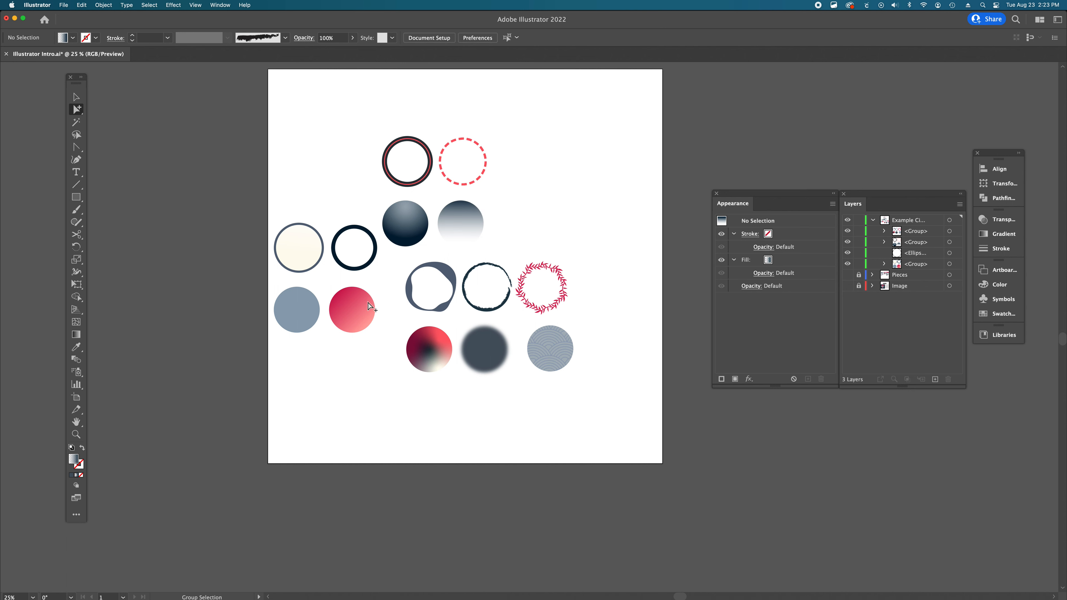
{"action": "left_click", "coordinate": [360, 362]}
{"action": "left_click", "coordinate": [355, 227]}
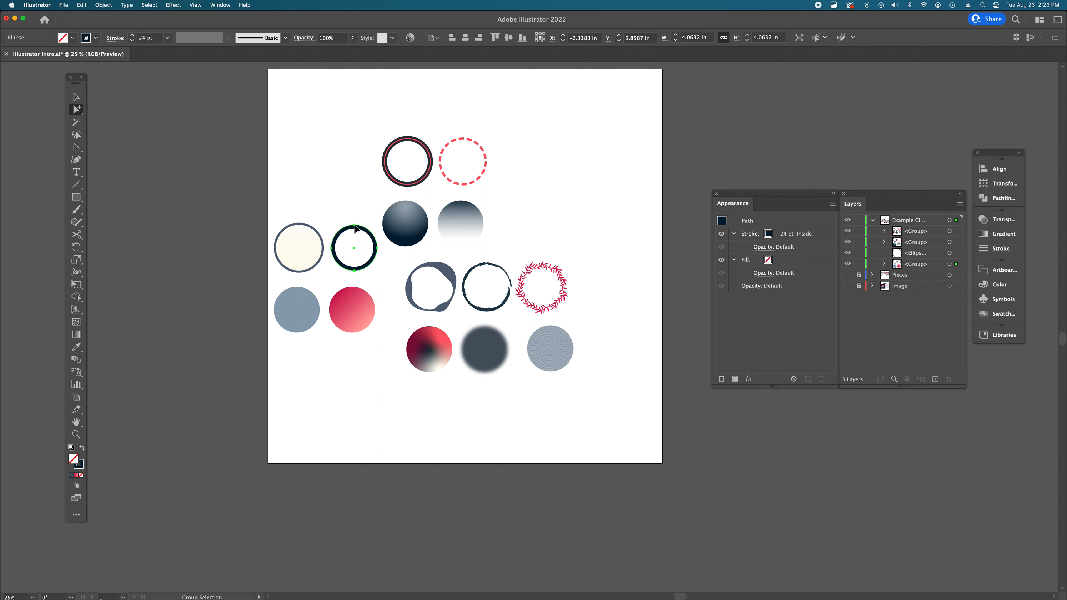
{"action": "left_click", "coordinate": [355, 228]}
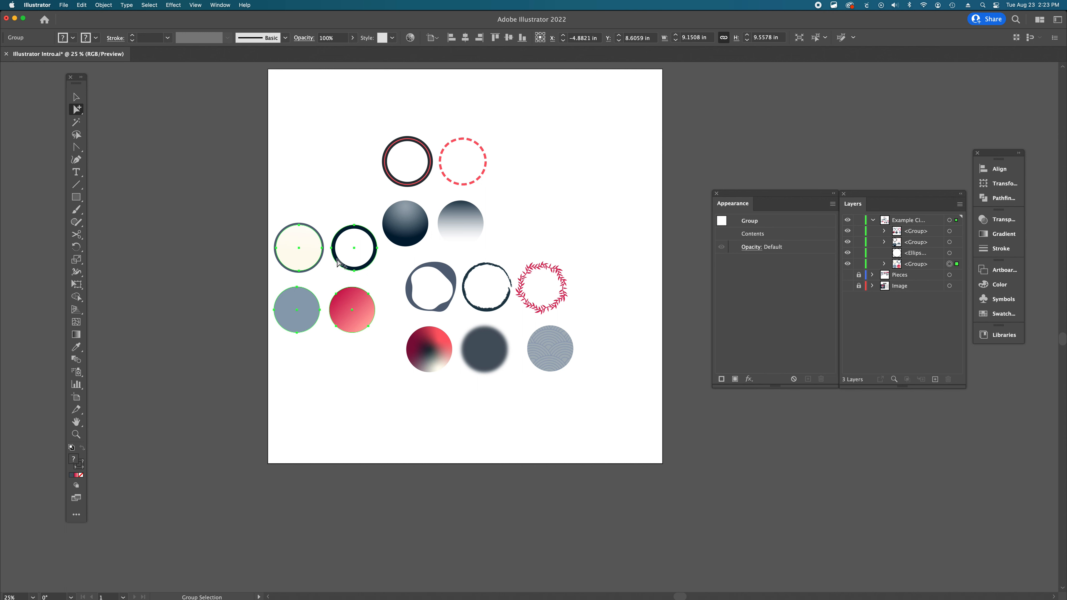
{"action": "left_click", "coordinate": [335, 278]}
{"action": "double_click", "coordinate": [287, 316]}
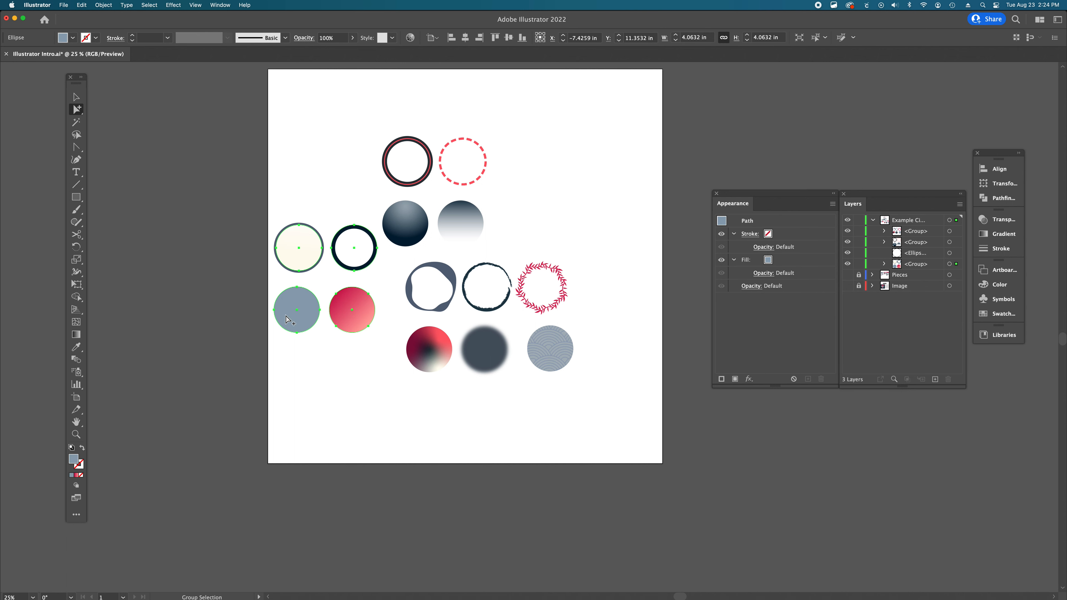
{"action": "left_click", "coordinate": [320, 355]}
{"action": "left_click", "coordinate": [410, 339]}
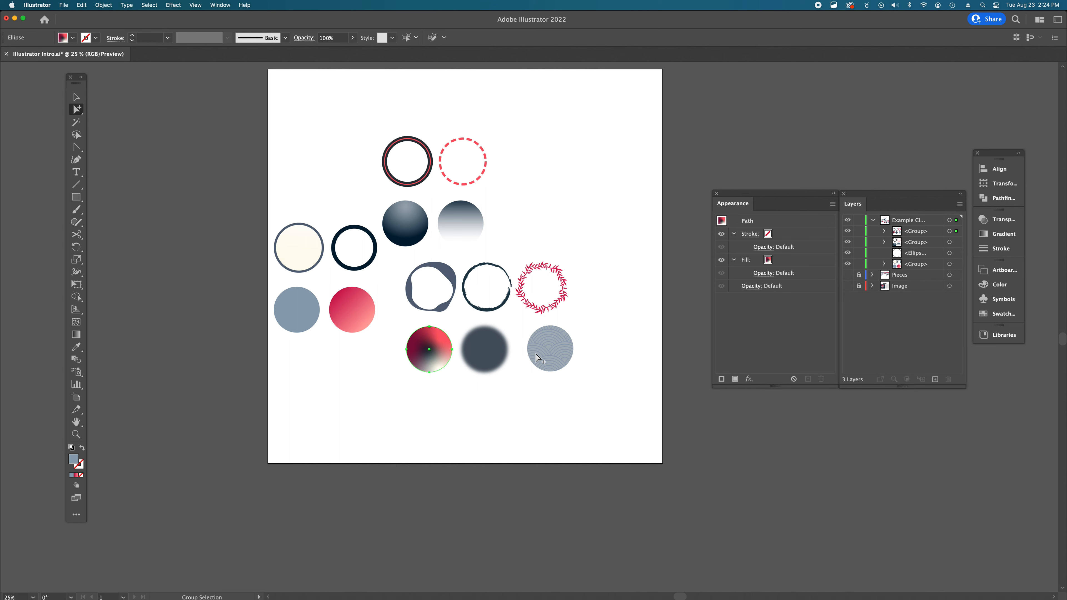
{"action": "left_click", "coordinate": [412, 341]}
{"action": "left_click", "coordinate": [442, 214]}
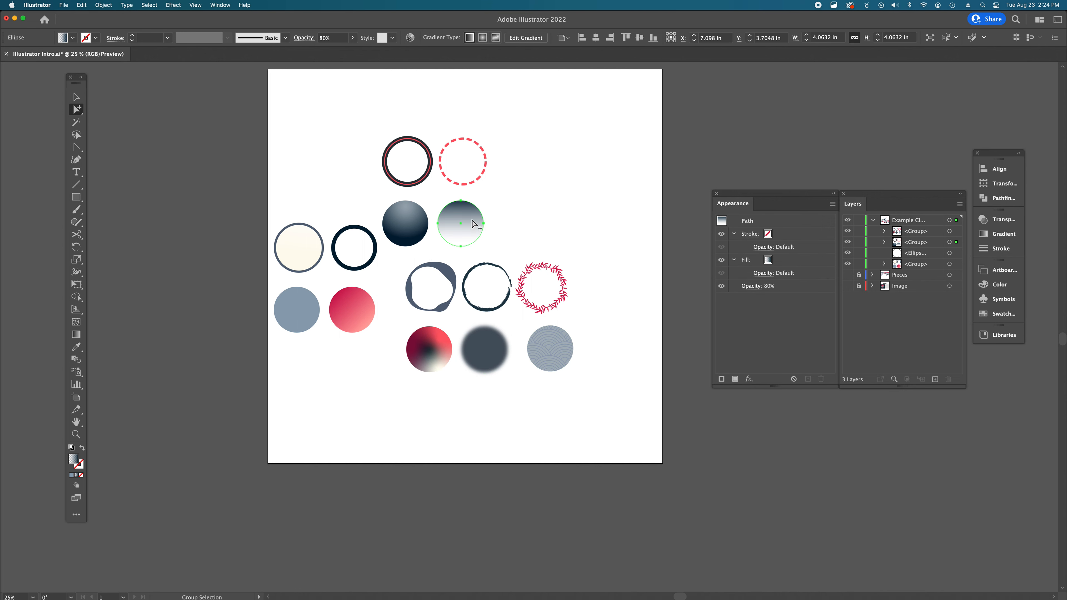
{"action": "left_click", "coordinate": [443, 214]}
{"action": "left_click", "coordinate": [501, 217]}
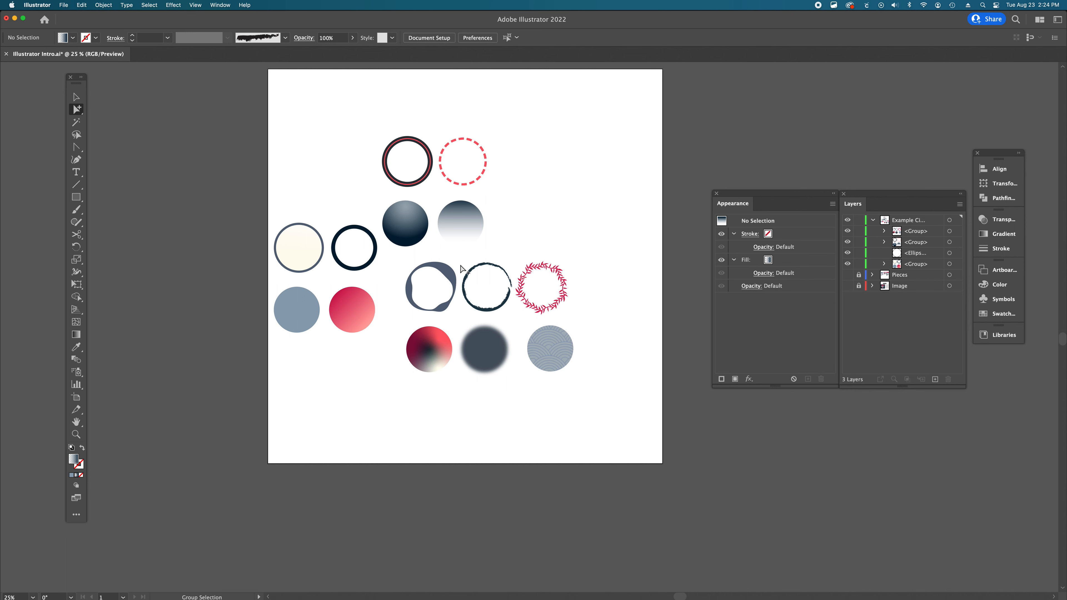
- Collapse, lock and hide the Example Circles layer
{"action": "left_click", "coordinate": [875, 220]}
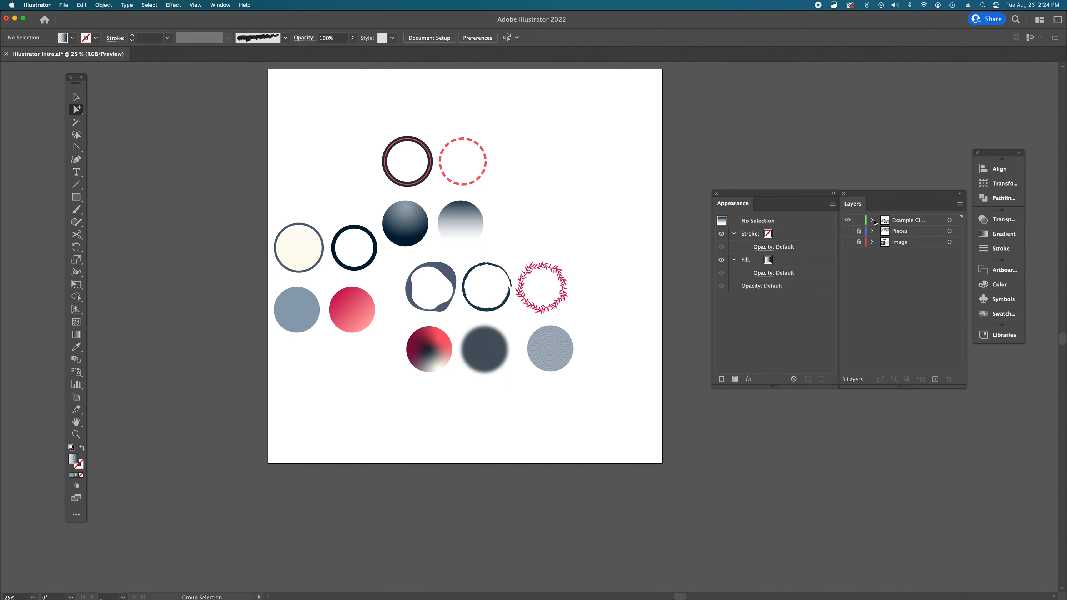
{"action": "left_click", "coordinate": [858, 222]}
{"action": "left_click", "coordinate": [848, 222]}
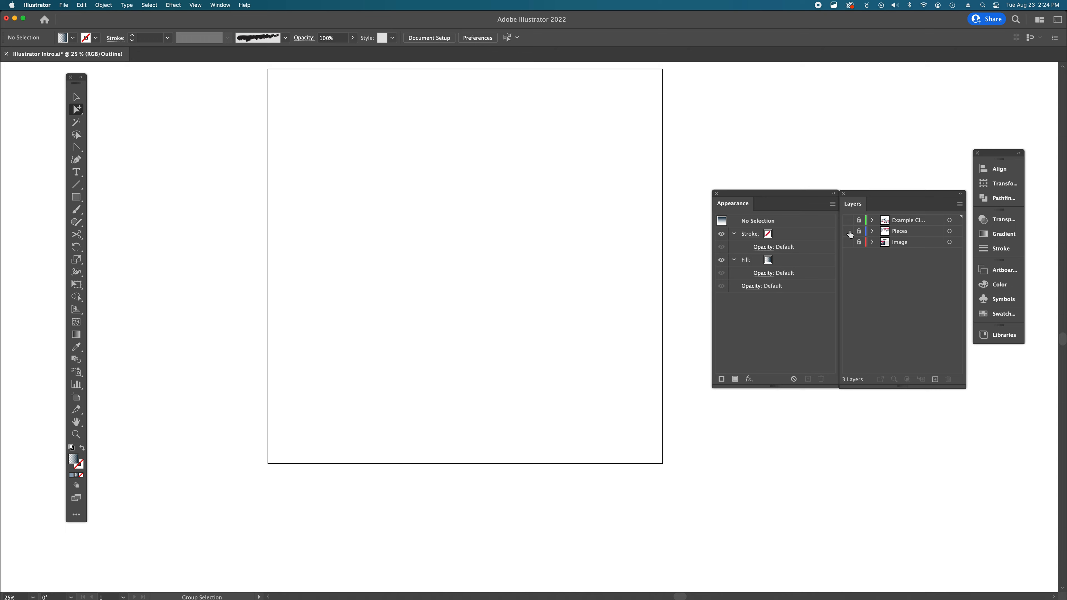
- Show the Pieces and Image layers and zoom in on the illustration pieces
{"action": "left_click", "coordinate": [848, 231]}
{"action": "scroll", "coordinate": [548, 202], "scroll_direction": "up", "scroll_amount": 2}
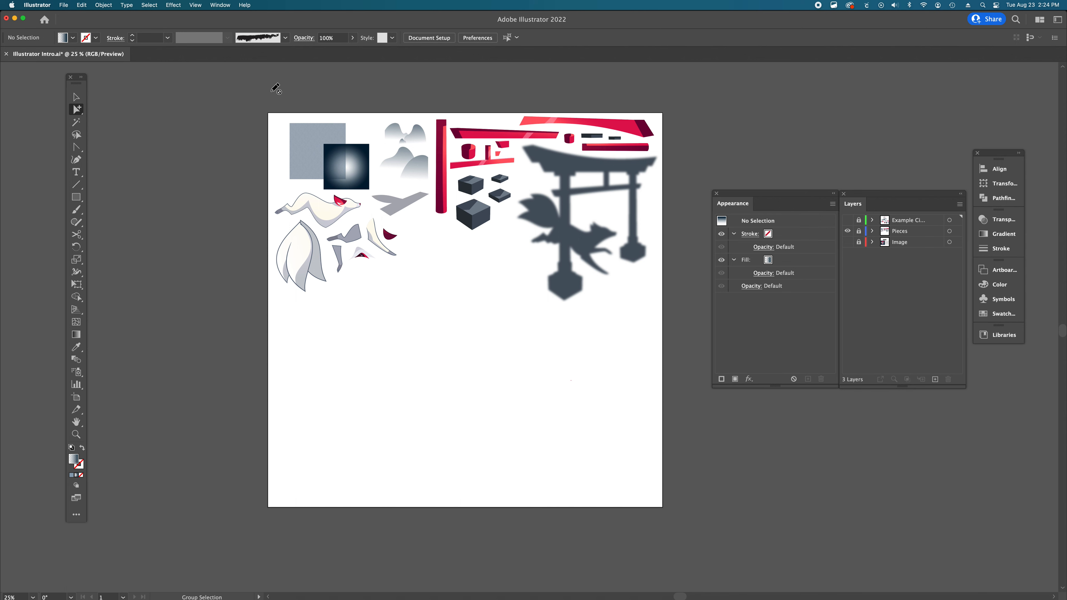
{"action": "left_click", "coordinate": [848, 242]}
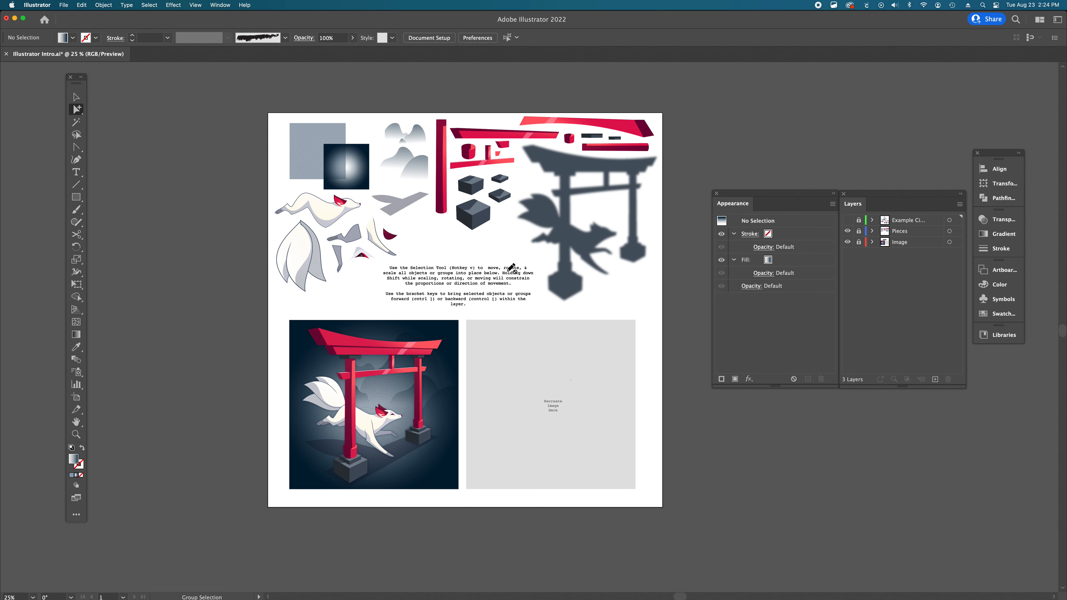
{"action": "left_click", "coordinate": [489, 297], "text": "super"}
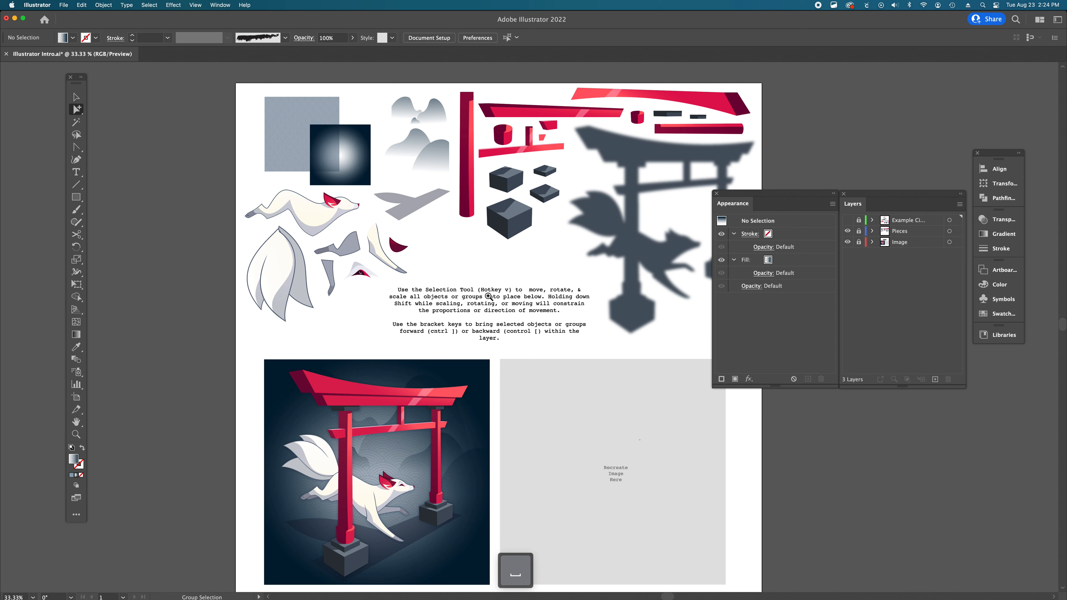
{"action": "left_click_drag", "start_coordinate": [496, 292], "coordinate": [464, 245]}
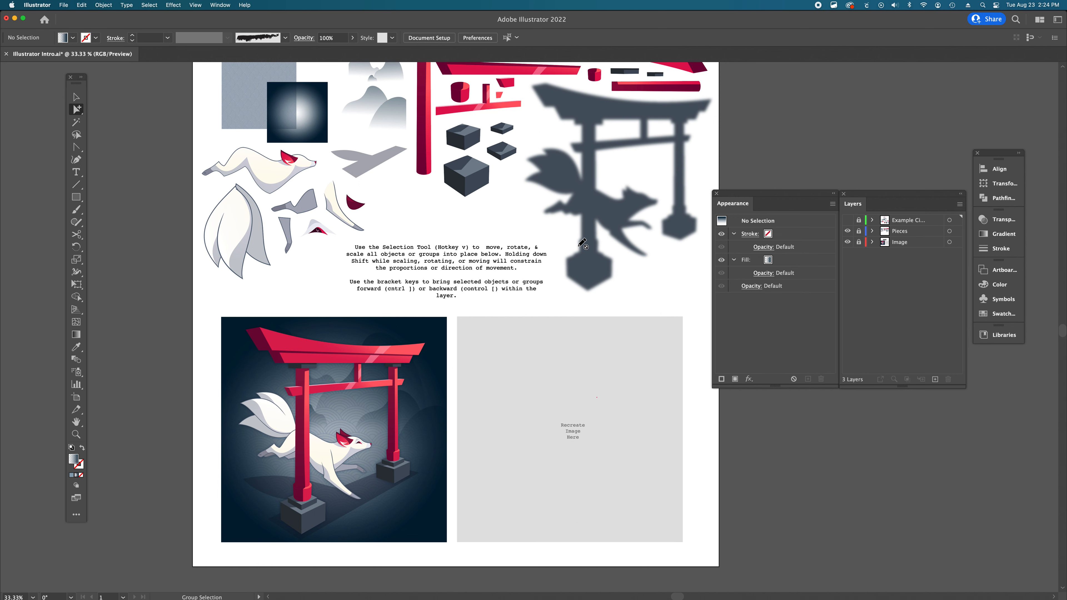
{"action": "scroll", "coordinate": [488, 242], "scroll_direction": "up", "scroll_amount": 2}
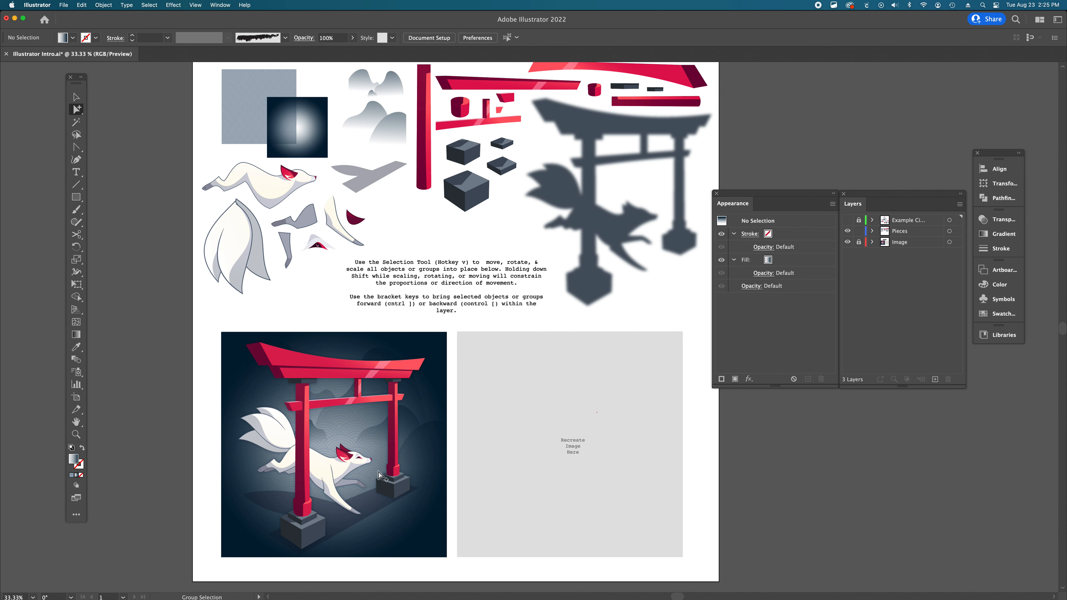
- Switch to the Selection tool and select the illustration pieces one by one to inspect what kind of objects they are
{"action": "scroll", "coordinate": [327, 263], "scroll_direction": "up", "scroll_amount": 2}
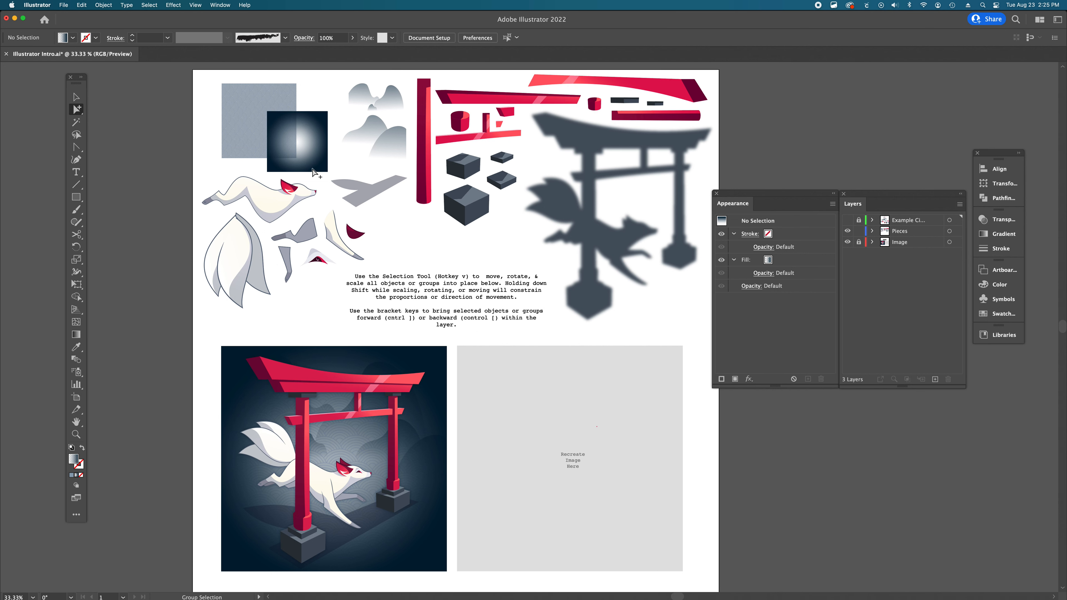
{"action": "key", "text": "v"}
{"action": "left_click", "coordinate": [294, 118]}
{"action": "left_click", "coordinate": [370, 100]}
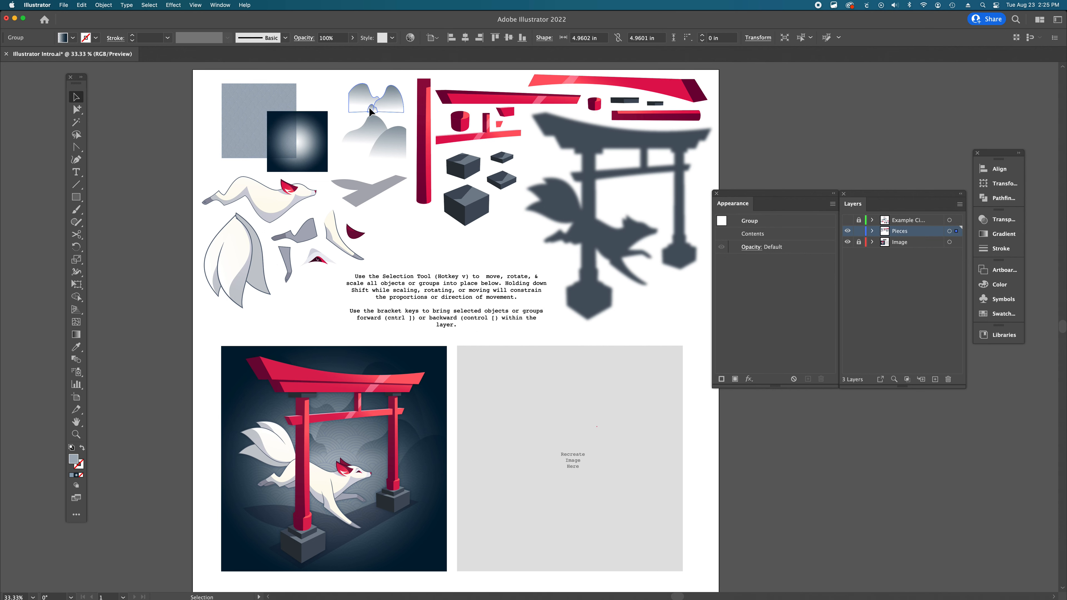
{"action": "left_click", "coordinate": [373, 127]}
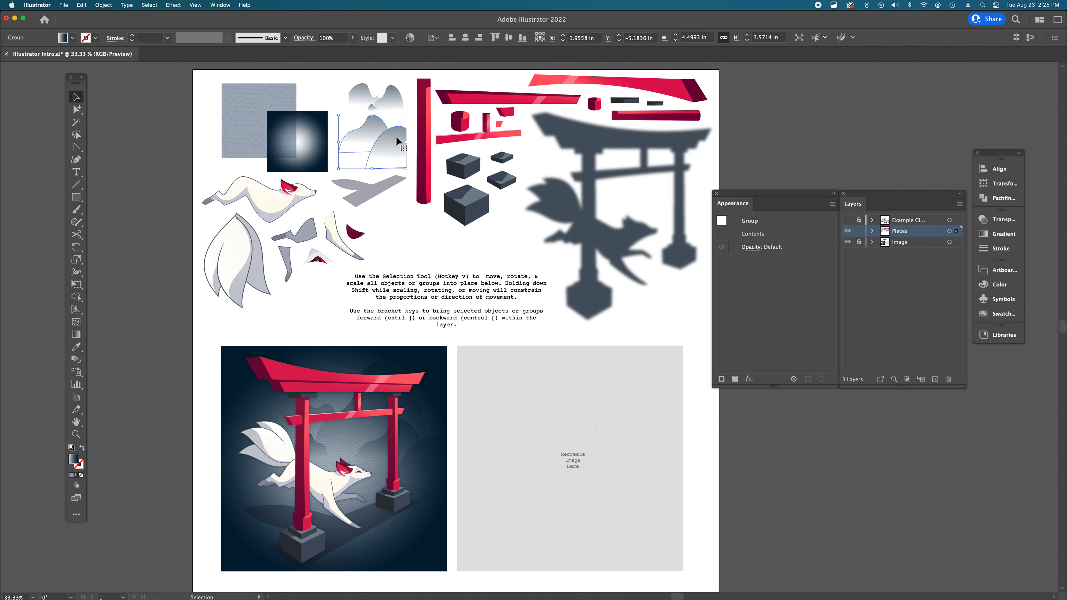
{"action": "left_click", "coordinate": [395, 95]}
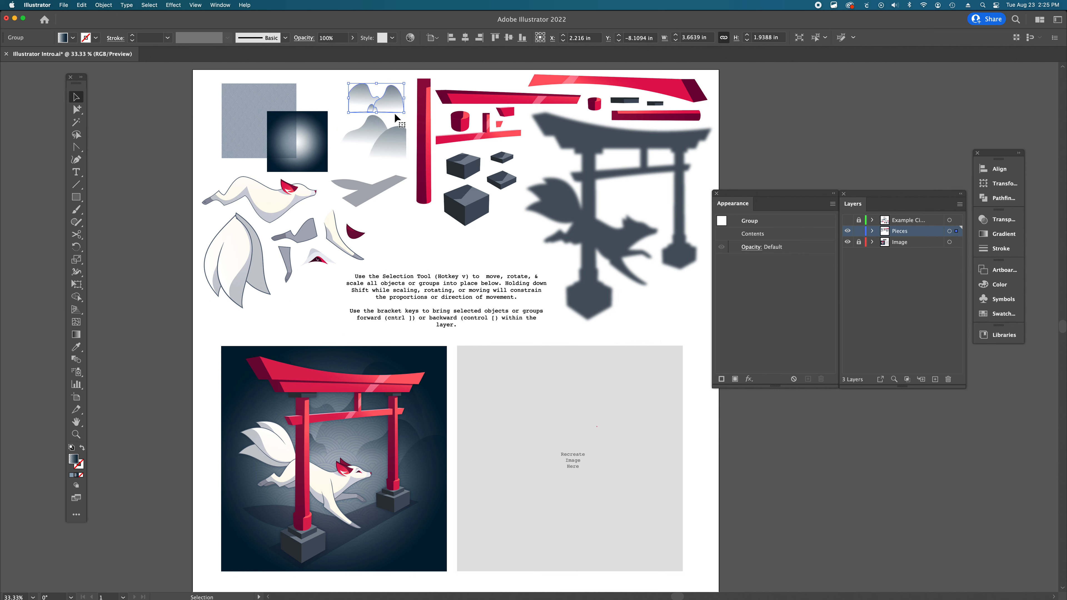
{"action": "left_click", "coordinate": [375, 196]}
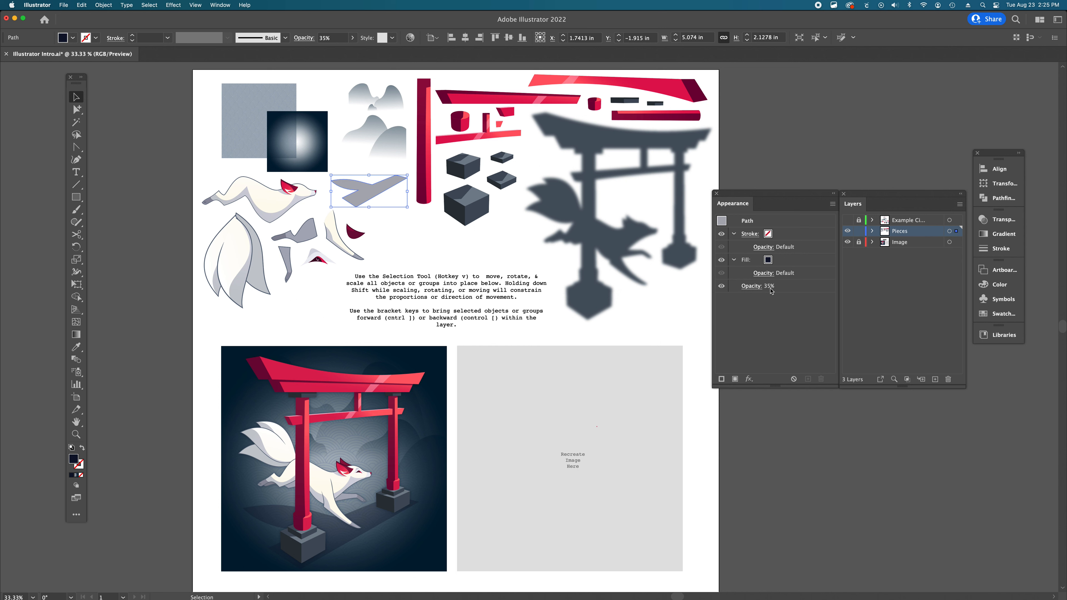
{"action": "left_click", "coordinate": [360, 258]}
{"action": "left_click", "coordinate": [382, 252]}
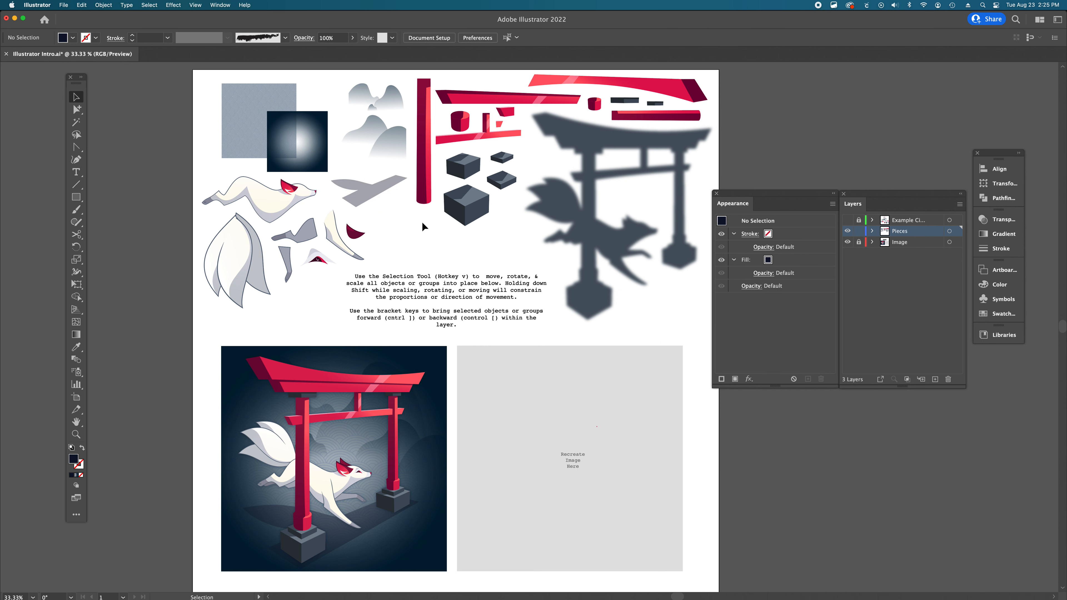
{"action": "left_click", "coordinate": [482, 205]}
{"action": "left_click", "coordinate": [590, 227]}
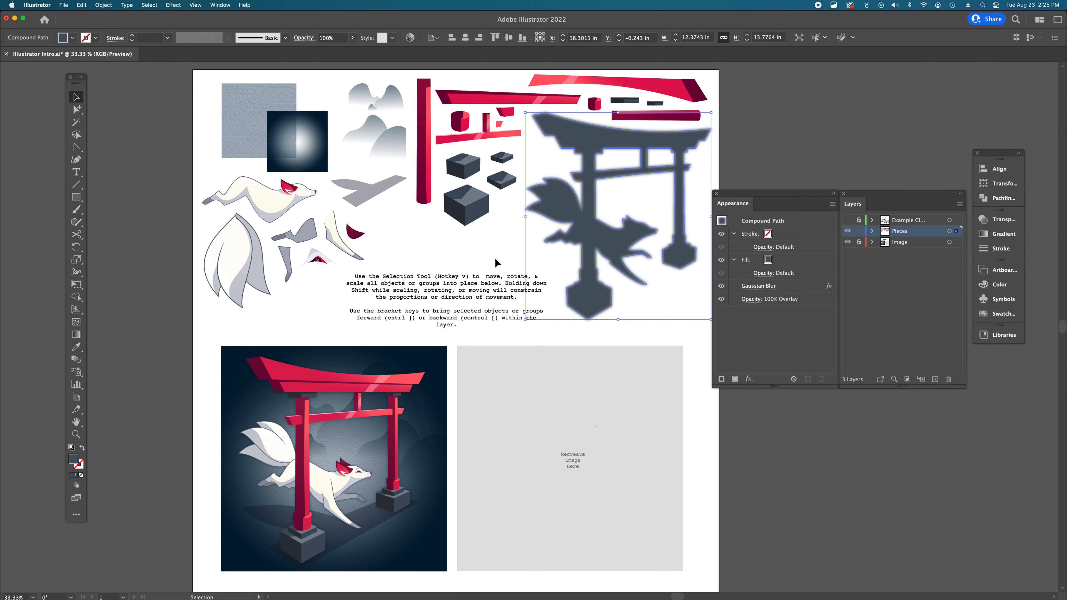
{"action": "left_click", "coordinate": [491, 97]}
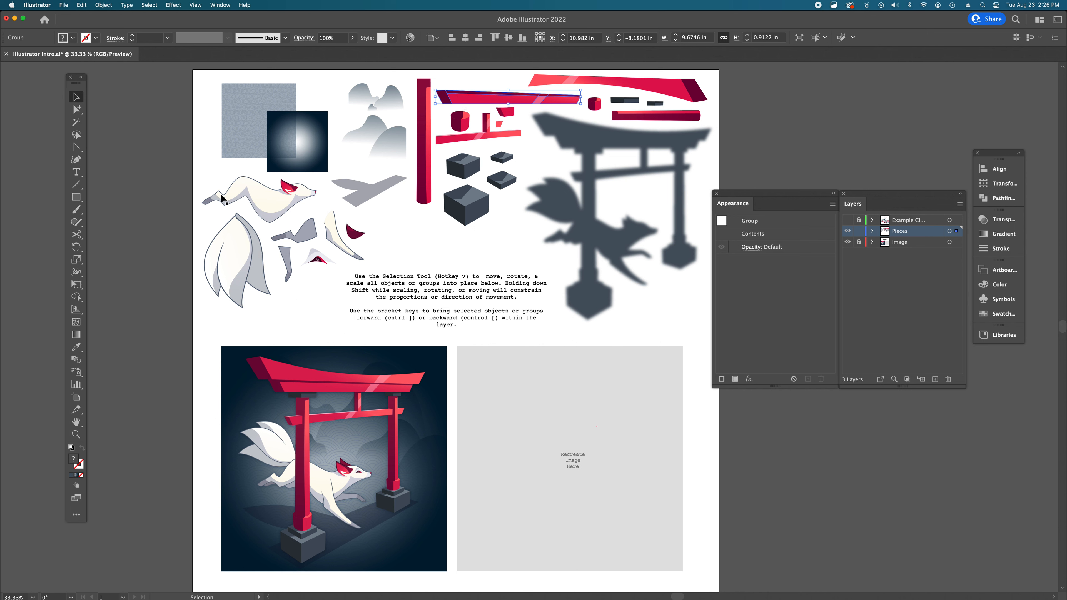
{"action": "left_click", "coordinate": [230, 280]}
{"action": "left_click", "coordinate": [300, 222]}
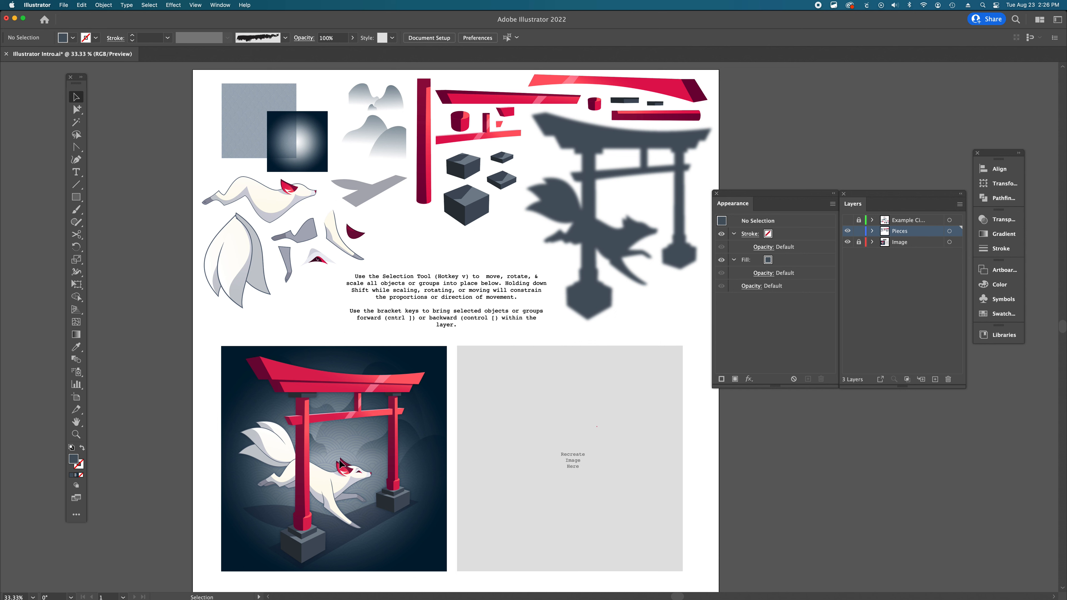
{"action": "key", "text": "super+equal"}
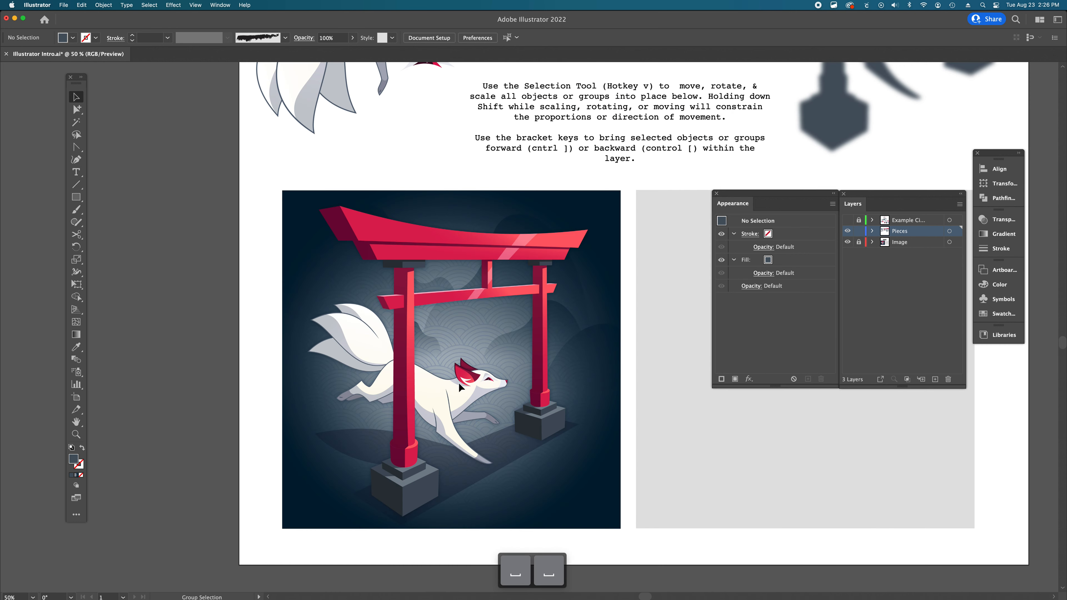
{"action": "key", "text": "space"}
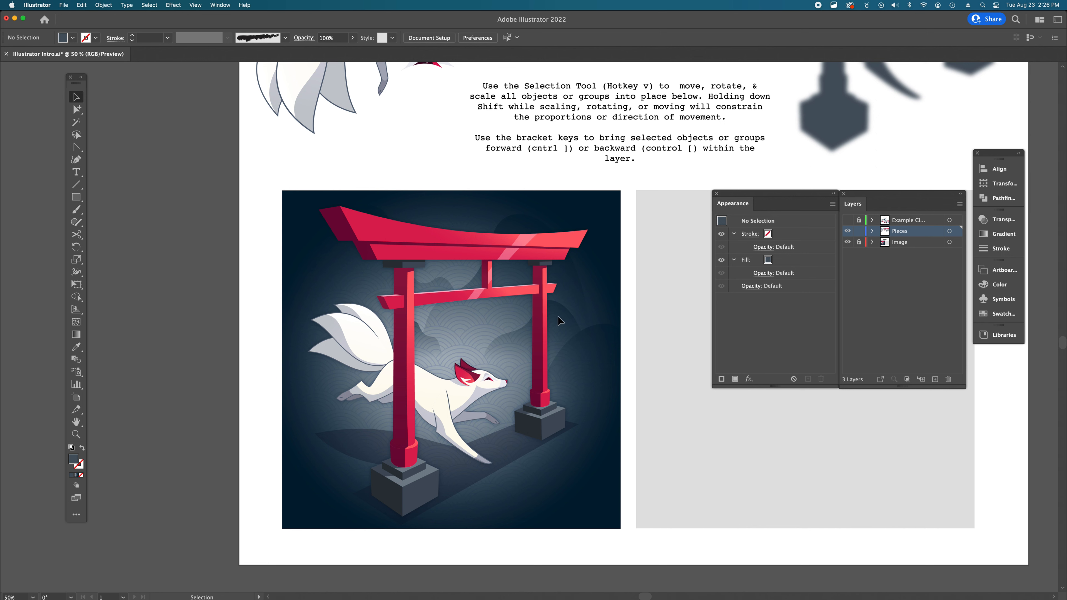
{"action": "key", "text": "super+minus"}
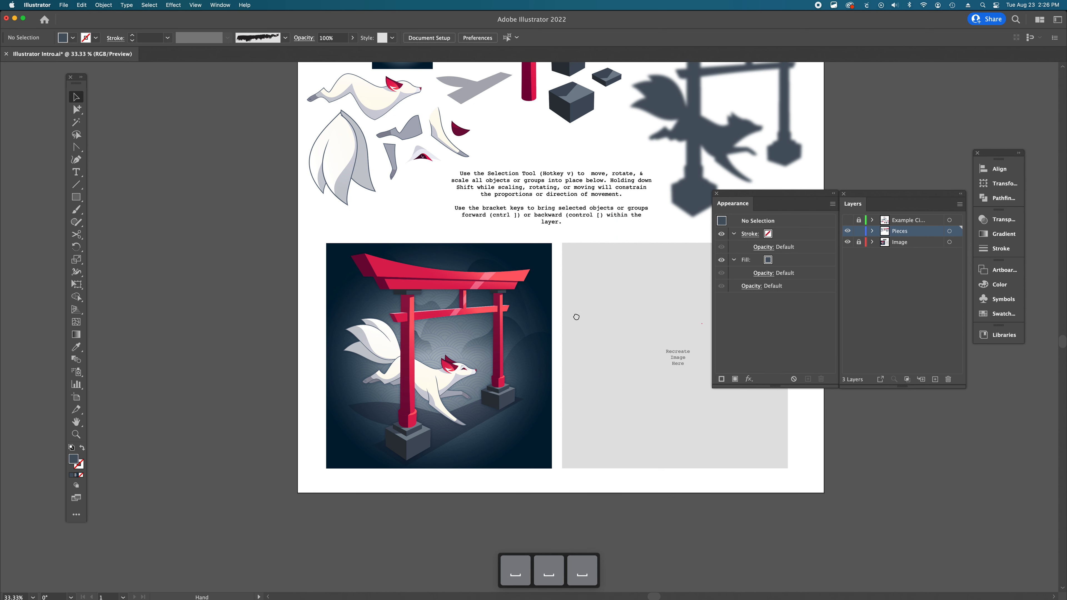
{"action": "left_click_drag", "start_coordinate": [528, 255], "coordinate": [424, 344]}
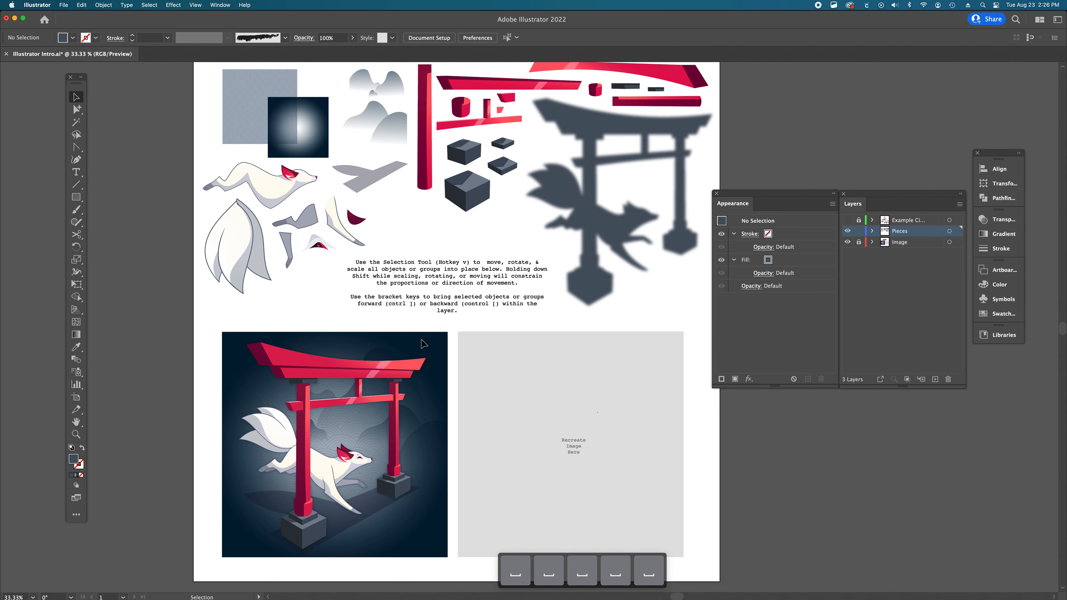
- Select the patterned square and zoom in to examine its pattern up close
{"action": "left_click", "coordinate": [247, 106]}
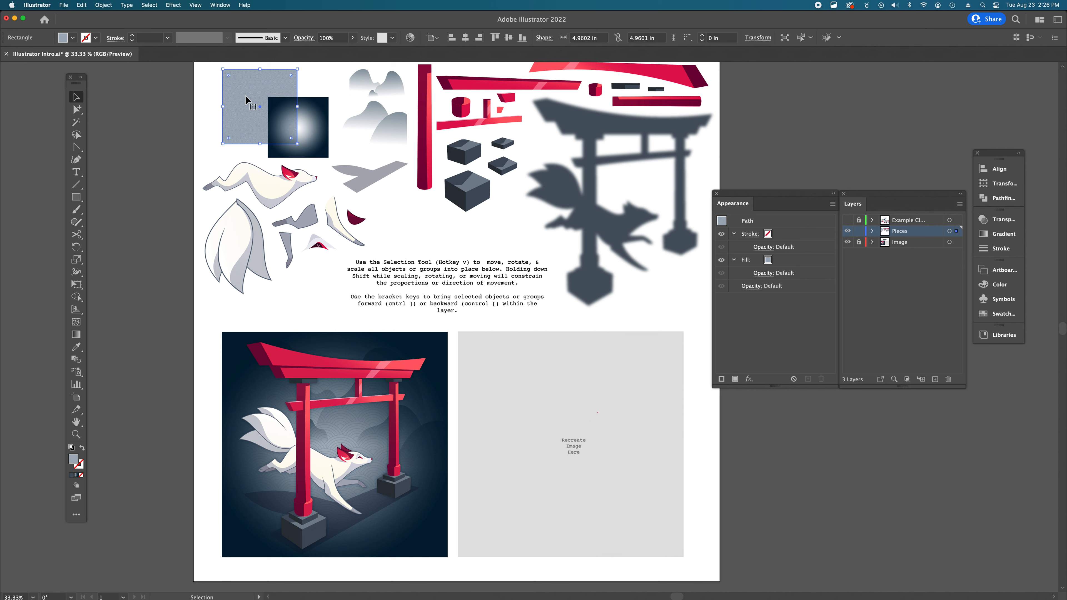
{"action": "left_click", "coordinate": [259, 110], "text": "super"}
{"action": "left_click", "coordinate": [500, 303], "text": "super"}
{"action": "left_click", "coordinate": [508, 310], "text": "super"}
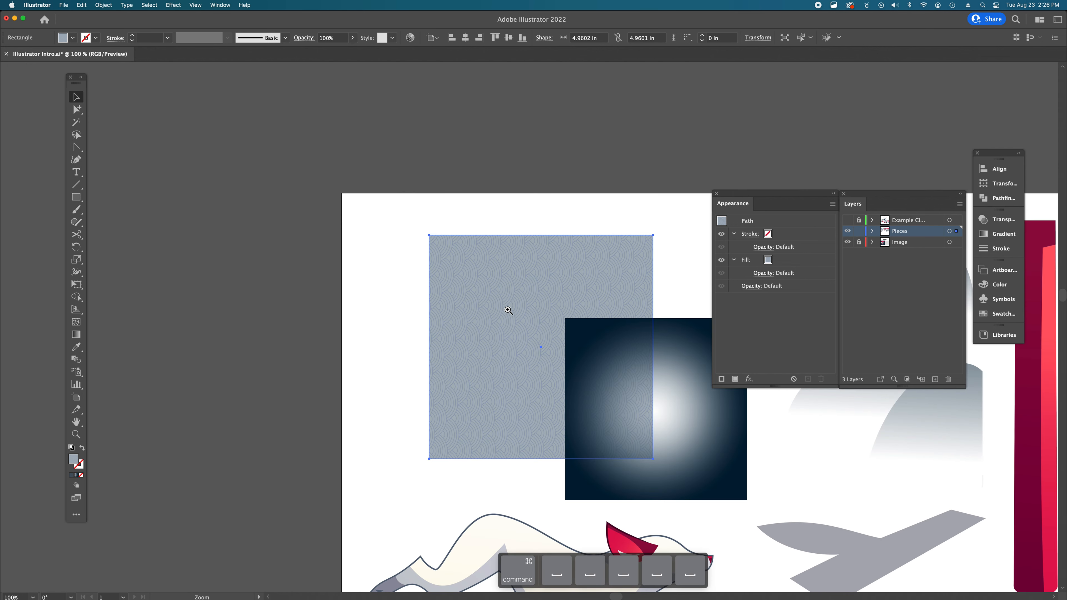
{"action": "left_click", "coordinate": [508, 310], "text": "super"}
{"action": "left_click", "coordinate": [342, 308]}
{"action": "scroll", "coordinate": [590, 335], "scroll_direction": "right", "scroll_amount": 3}
{"action": "scroll", "coordinate": [591, 335], "scroll_direction": "down", "scroll_amount": 1}
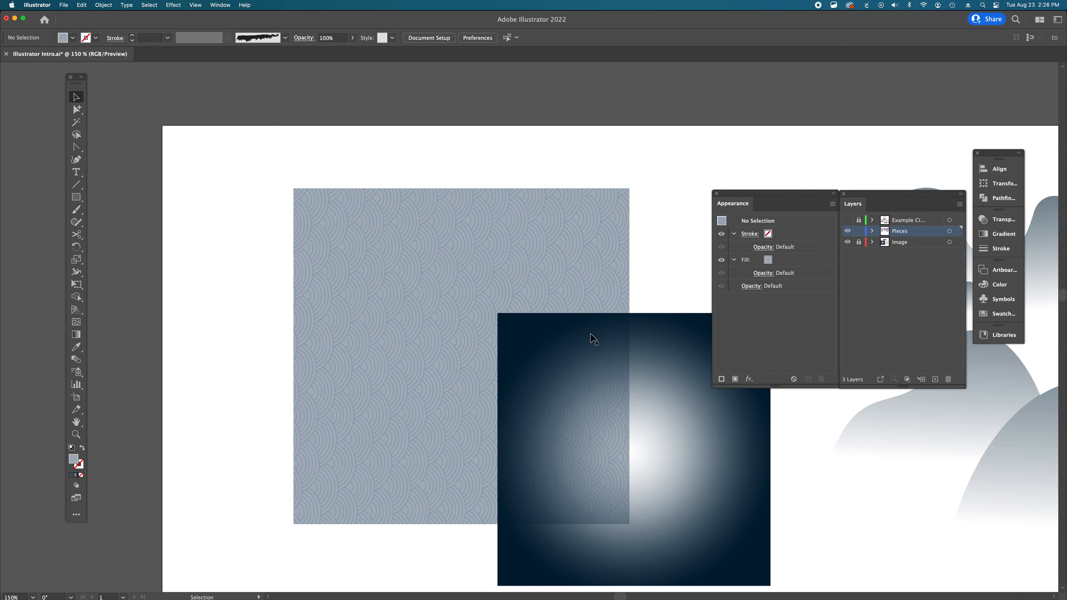
{"action": "left_click", "coordinate": [534, 411], "text": "alt+super"}
{"action": "left_click", "coordinate": [584, 414], "text": "alt+super"}
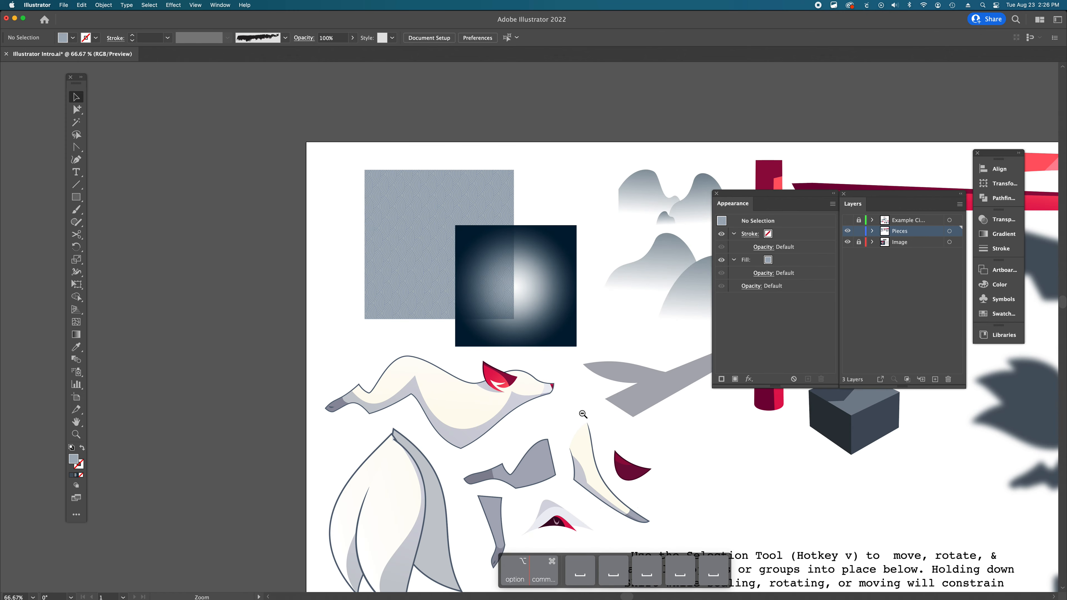
{"action": "left_click", "coordinate": [583, 414], "text": "alt+super"}
{"action": "left_click", "coordinate": [583, 414], "text": "alt+super"}
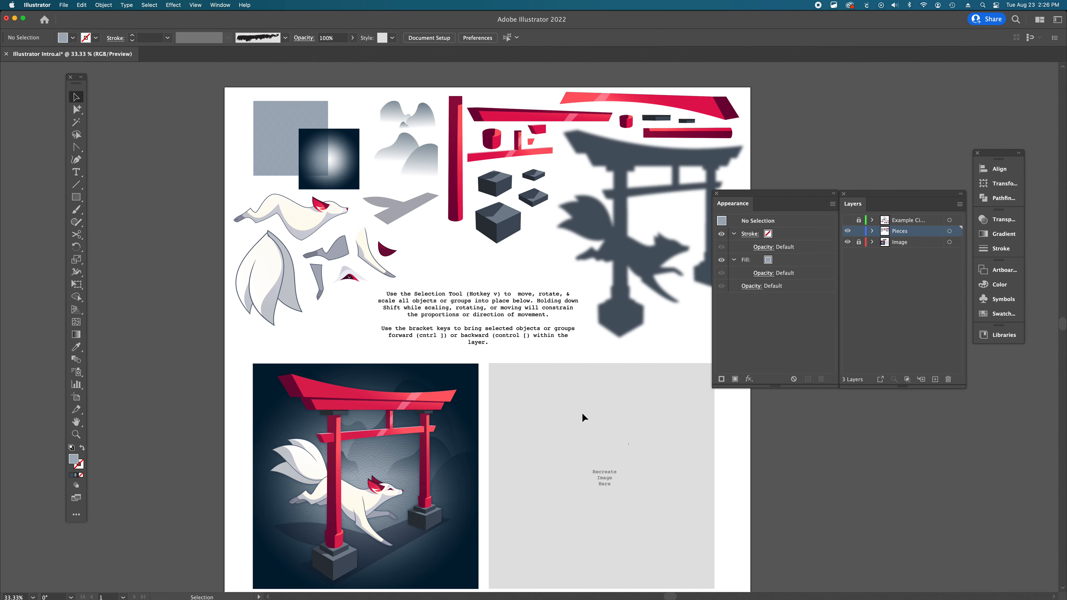
- Move the patterned square onto the Recreate Image Here area, aligned to its top-left corner
{"action": "left_click", "coordinate": [269, 112]}
{"action": "left_click_drag", "start_coordinate": [288, 127], "coordinate": [557, 370]}
{"action": "scroll", "coordinate": [558, 371], "scroll_direction": "down", "scroll_amount": 2}
{"action": "scroll", "coordinate": [558, 371], "scroll_direction": "right", "scroll_amount": 2}
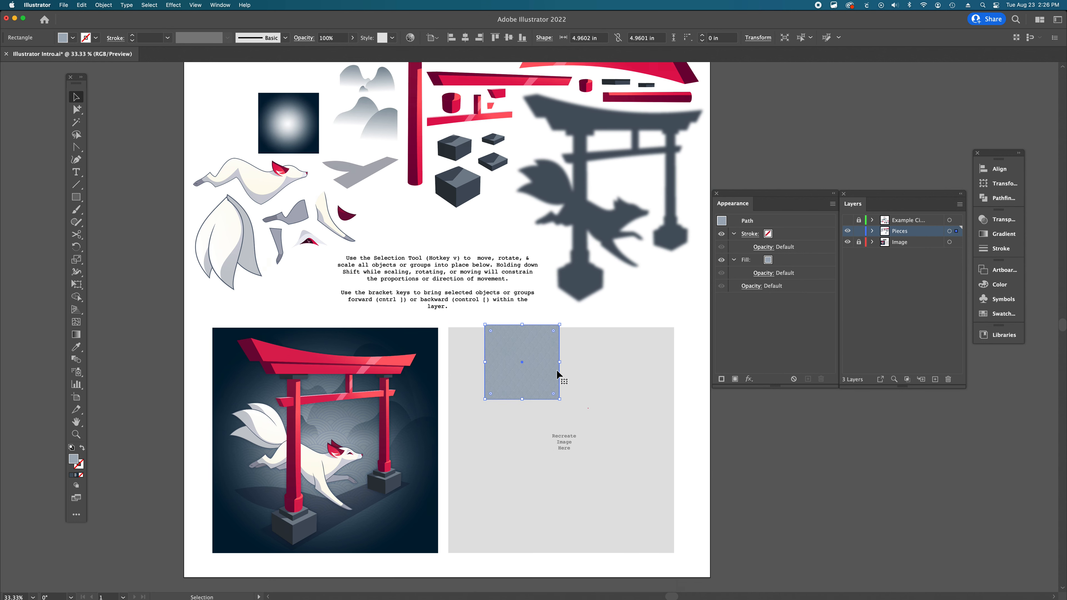
{"action": "scroll", "coordinate": [557, 369], "scroll_direction": "down", "scroll_amount": 2}
{"action": "scroll", "coordinate": [557, 369], "scroll_direction": "right", "scroll_amount": 2}
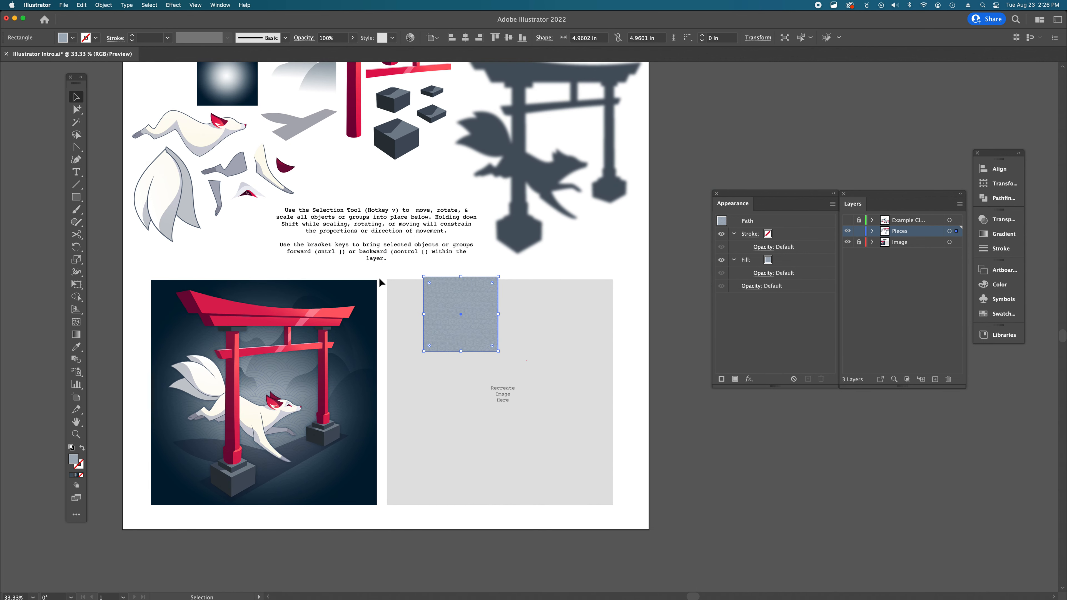
{"action": "left_click_drag", "start_coordinate": [454, 300], "coordinate": [418, 298]}
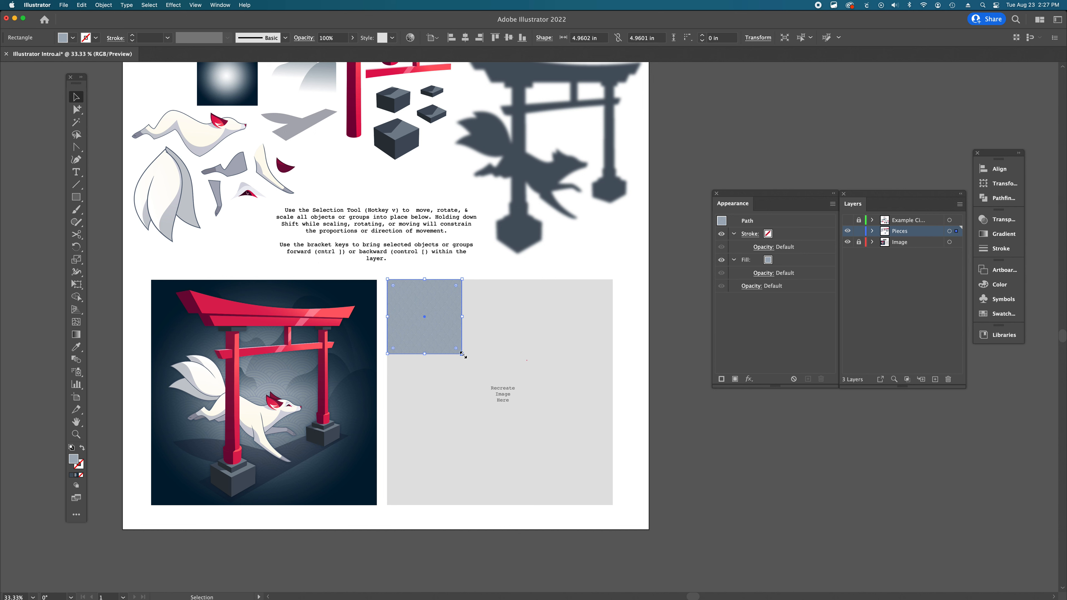
- Scale the patterned square proportionally to fill the whole recreation area, about 14.98 in square
{"action": "left_click_drag", "start_coordinate": [462, 354], "coordinate": [584, 401]}
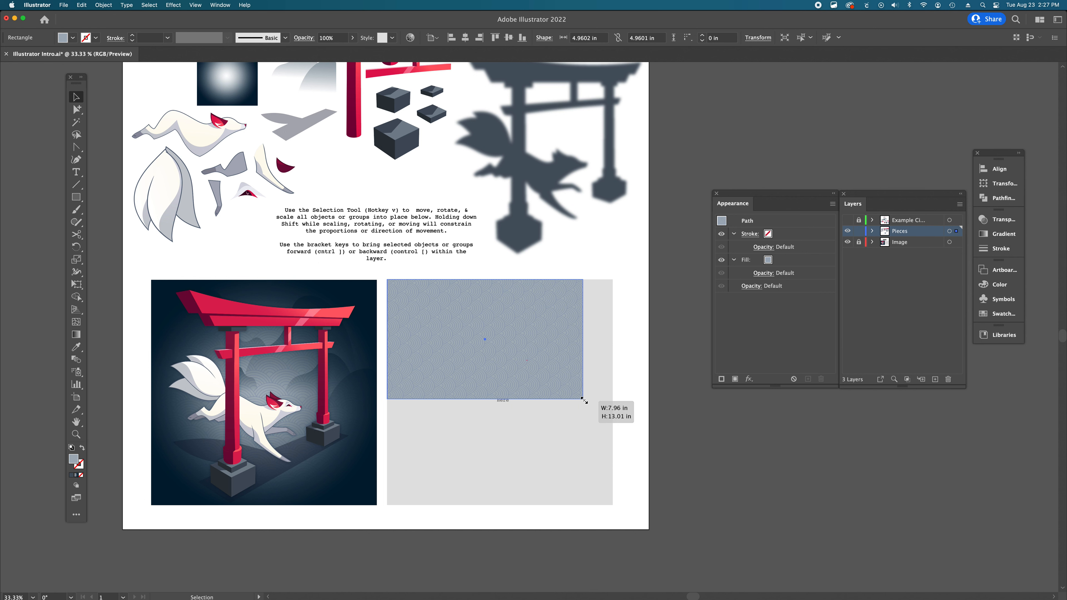
{"action": "left_click_drag", "start_coordinate": [583, 401], "coordinate": [614, 522]}
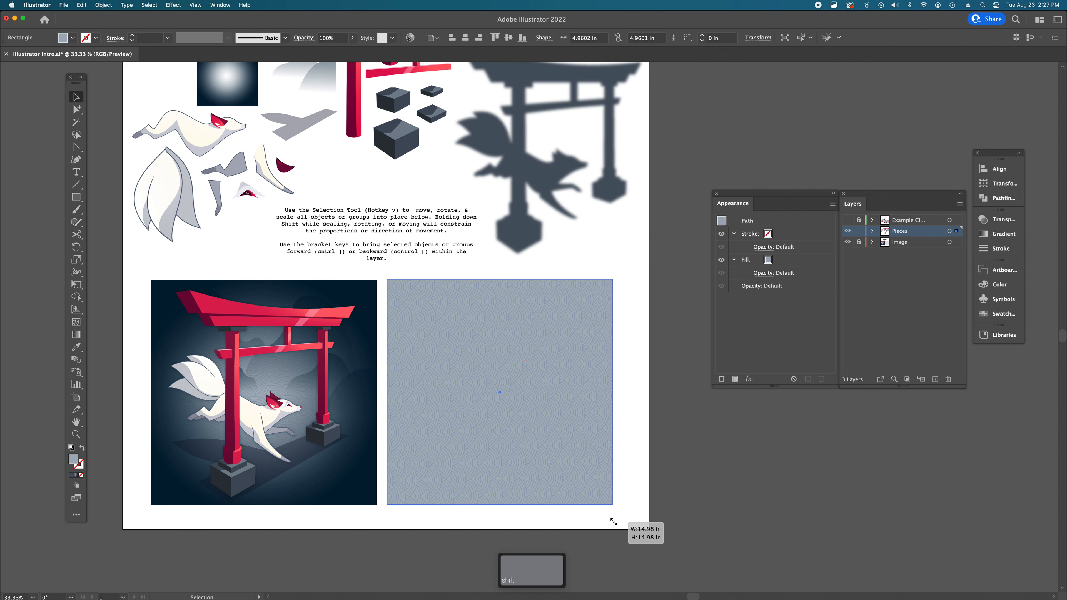
{"action": "left_click_drag", "start_coordinate": [614, 522], "coordinate": [615, 520]}
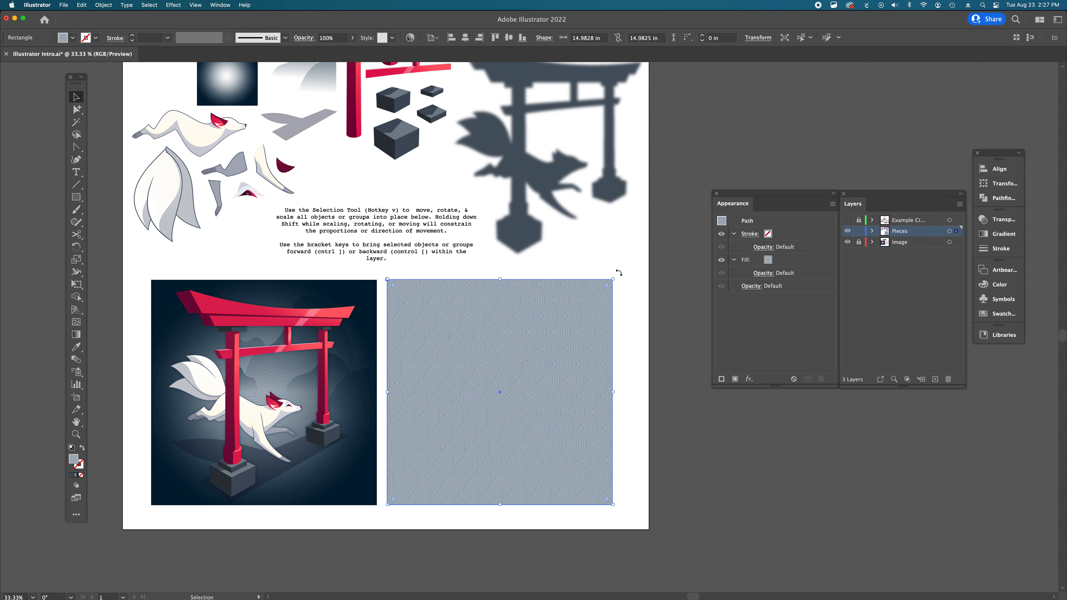
- Rotate the patterned square with the rotation constrained, then deselect it
{"action": "left_click_drag", "start_coordinate": [618, 274], "coordinate": [390, 280]}
{"action": "left_click", "coordinate": [603, 315]}
{"action": "key", "text": "shift"}
{"action": "left_click", "coordinate": [678, 415]}
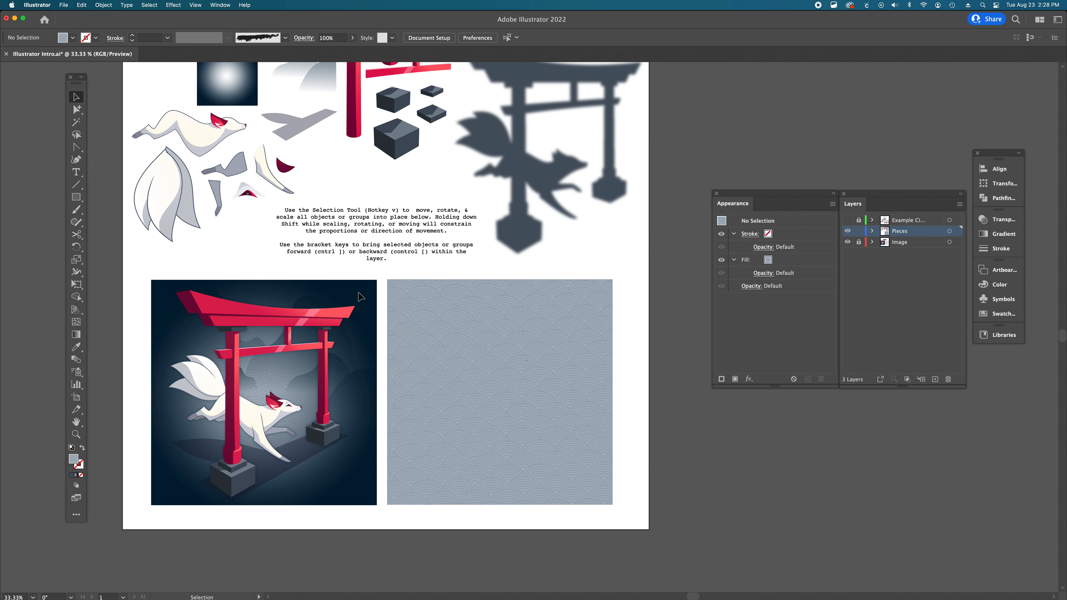
- Move the gradient square to the top-left corner of the recreation area over the pattern
{"action": "scroll", "coordinate": [358, 295], "scroll_direction": "down", "scroll_amount": 1}
{"action": "scroll", "coordinate": [359, 295], "scroll_direction": "left", "scroll_amount": 1}
{"action": "scroll", "coordinate": [165, 283], "scroll_direction": "down", "scroll_amount": 1}
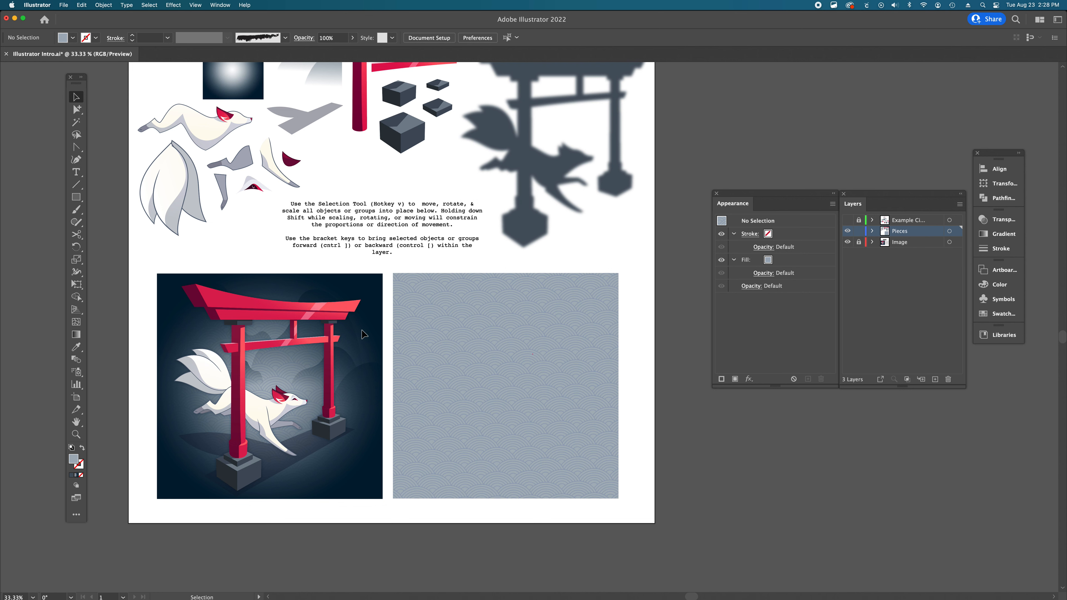
{"action": "scroll", "coordinate": [363, 334], "scroll_direction": "up", "scroll_amount": 5}
{"action": "scroll", "coordinate": [364, 334], "scroll_direction": "left", "scroll_amount": 4}
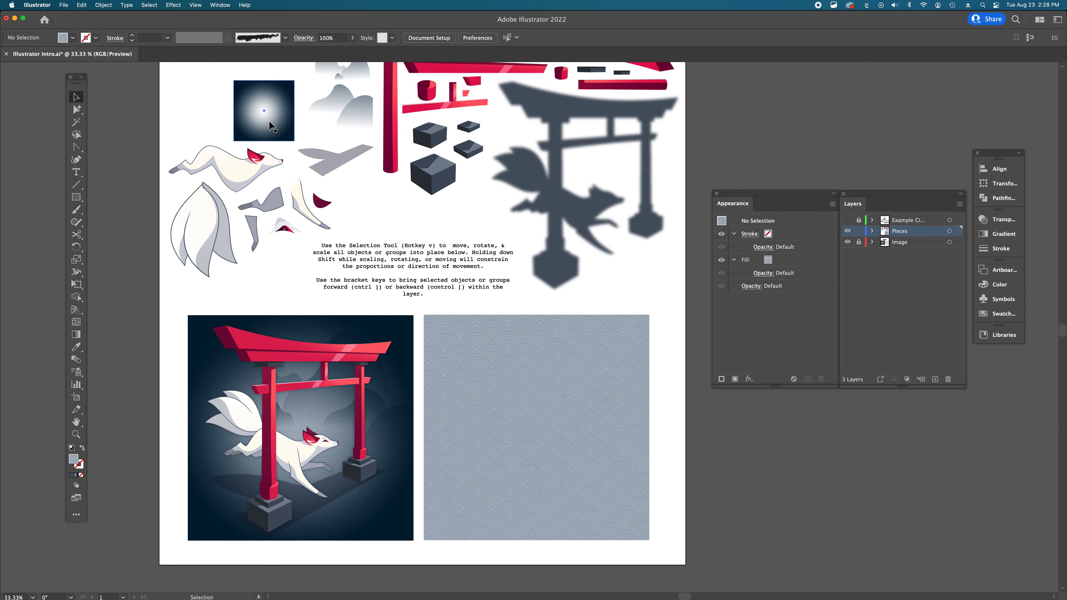
{"action": "left_click", "coordinate": [271, 125]}
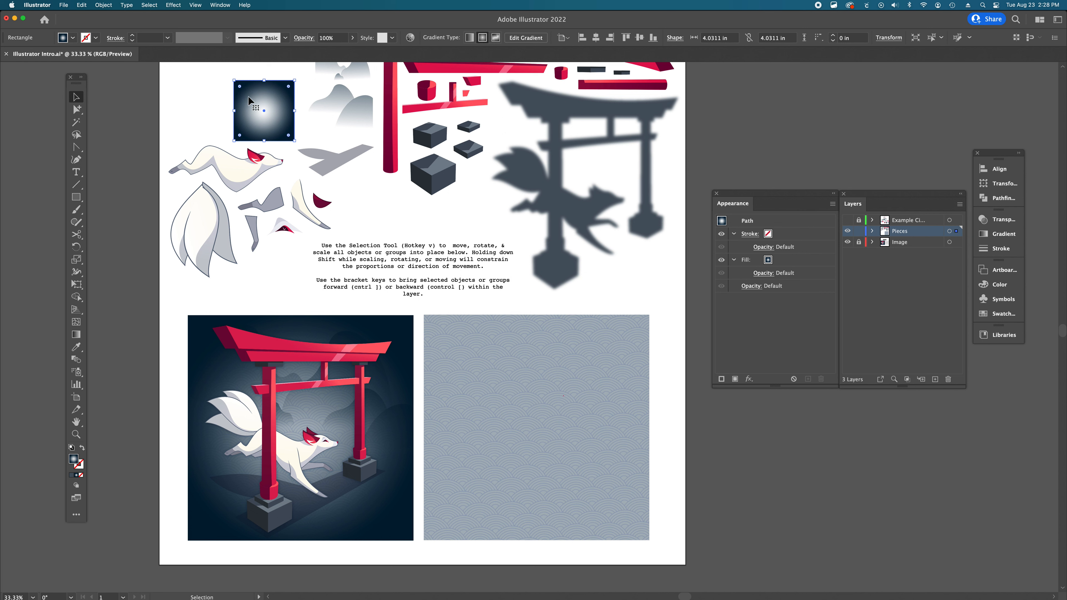
{"action": "left_click_drag", "start_coordinate": [249, 101], "coordinate": [438, 331]}
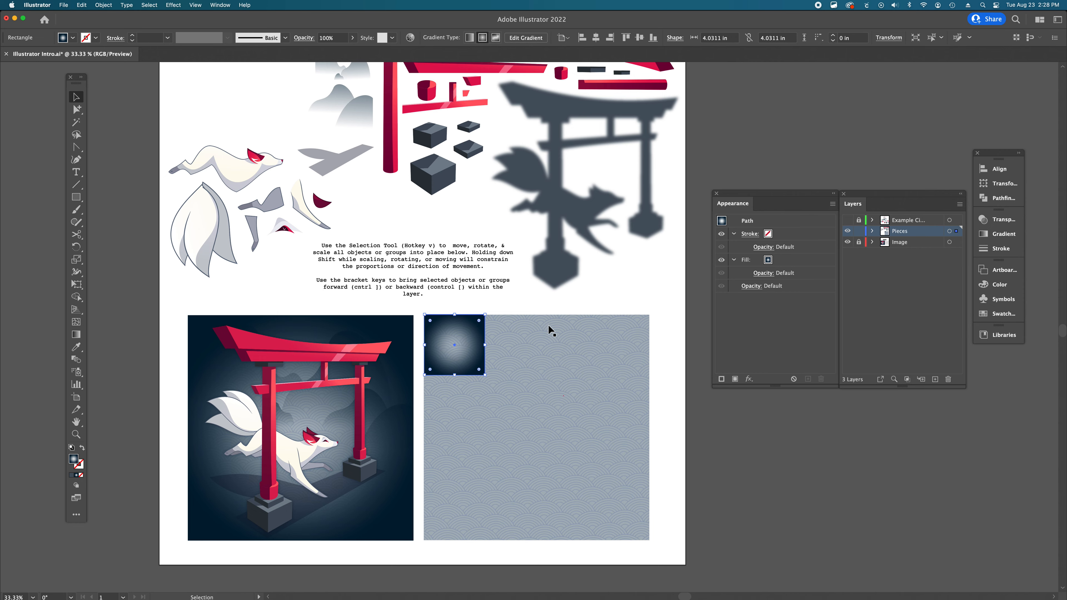
- Scale the gradient square proportionally to cover the patterned background, about 14.97 in square, and deselect it
{"action": "scroll", "coordinate": [547, 325], "scroll_direction": "down", "scroll_amount": 5}
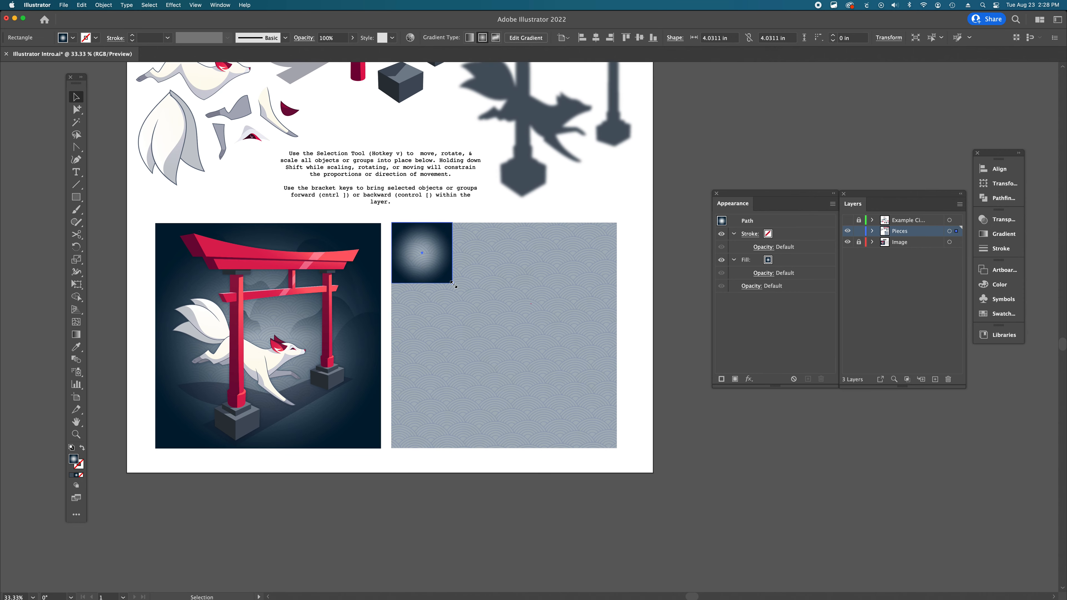
{"action": "left_click_drag", "start_coordinate": [453, 285], "coordinate": [618, 479]}
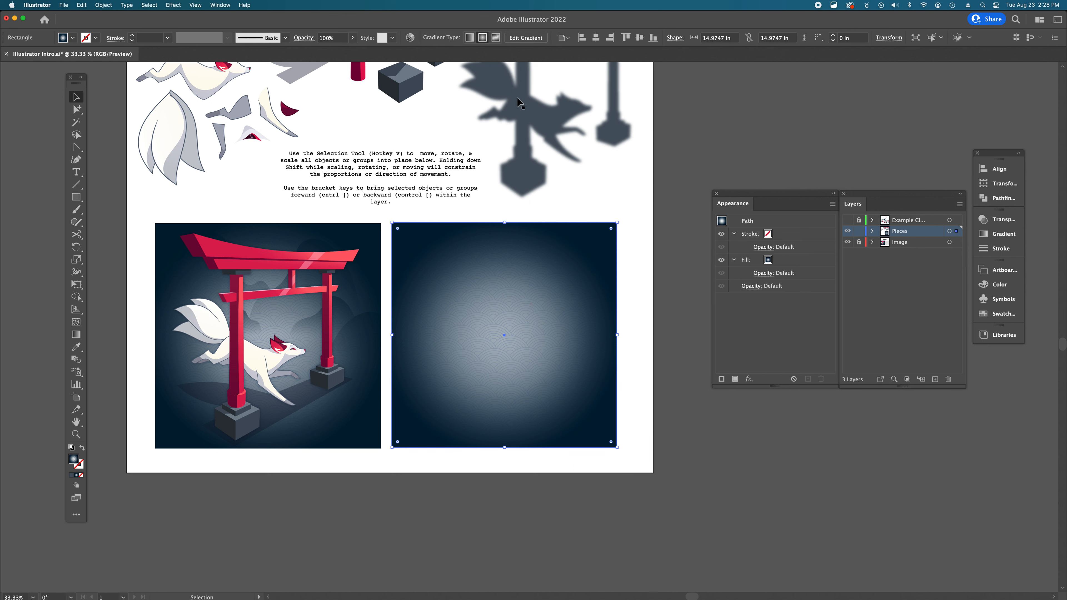
{"action": "left_click", "coordinate": [608, 204]}
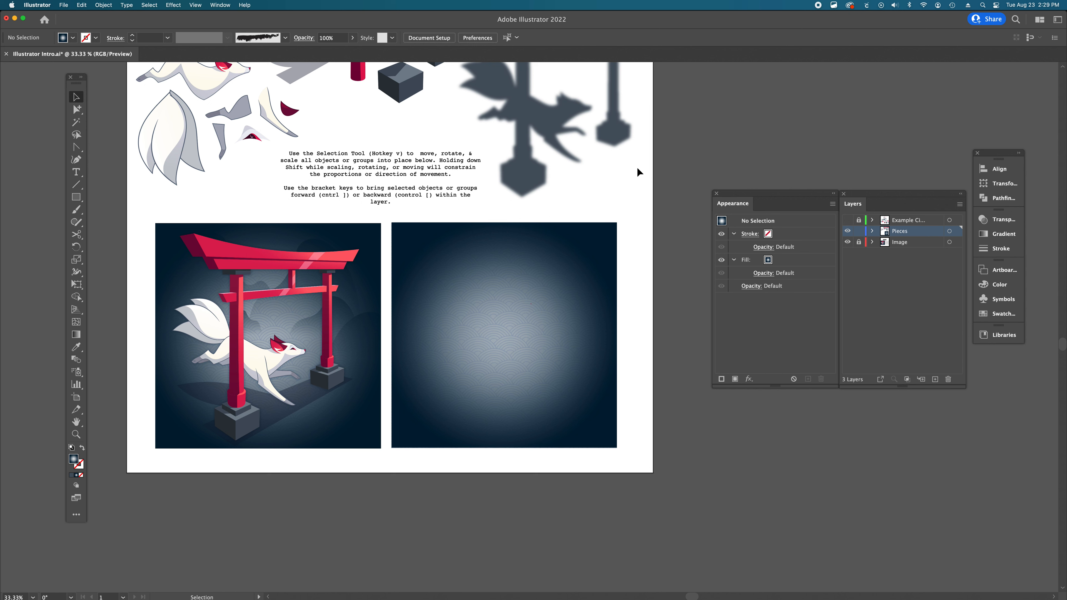
{"action": "left_click", "coordinate": [549, 312]}
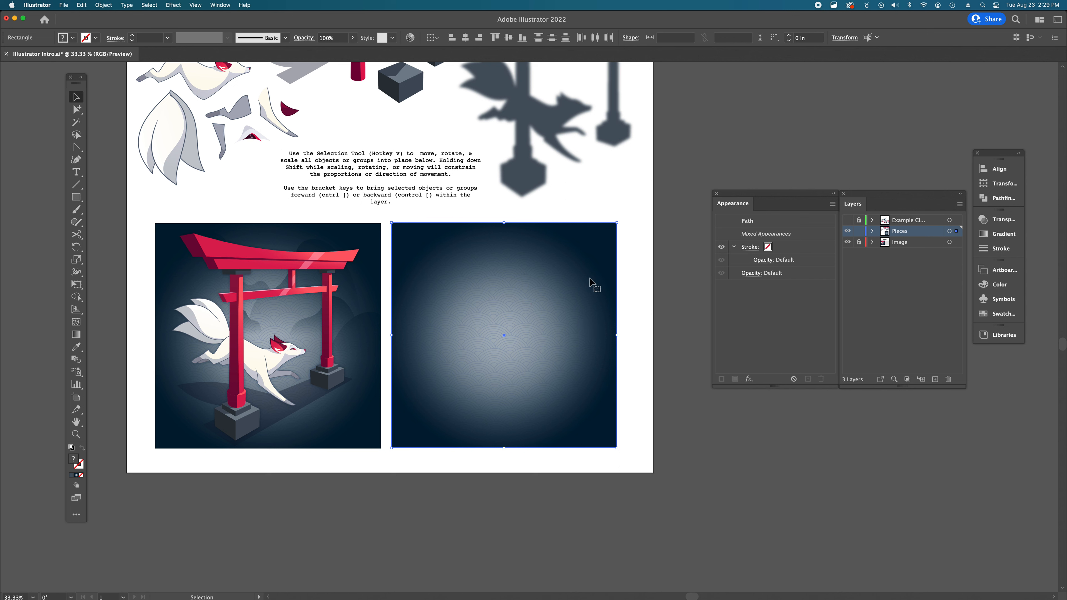
{"action": "left_click_drag", "start_coordinate": [464, 317], "coordinate": [502, 366]}
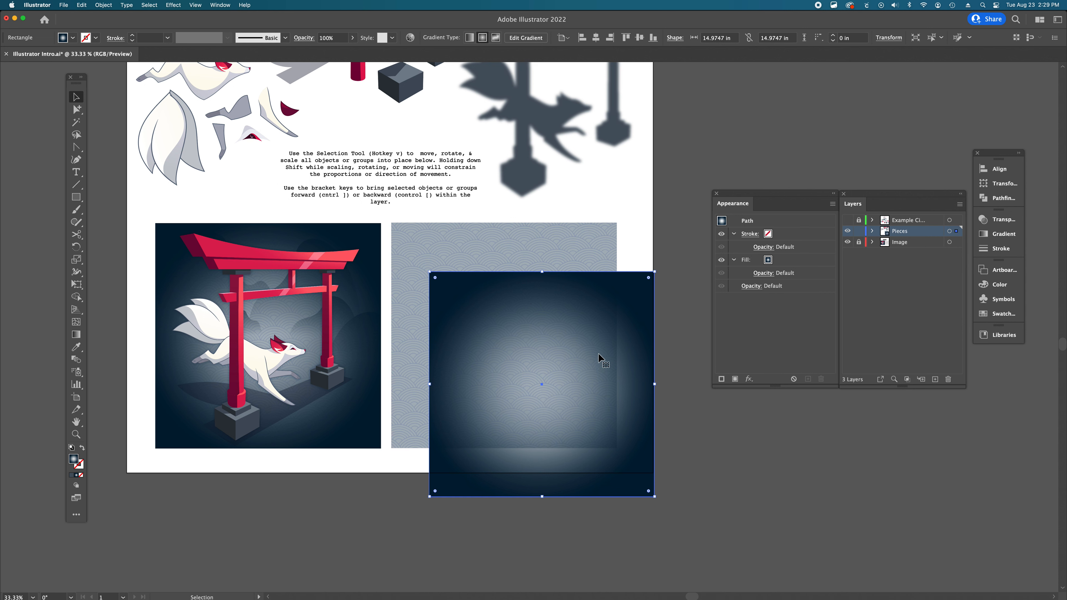
{"action": "key", "text": "super+z"}
{"action": "left_click", "coordinate": [660, 328]}
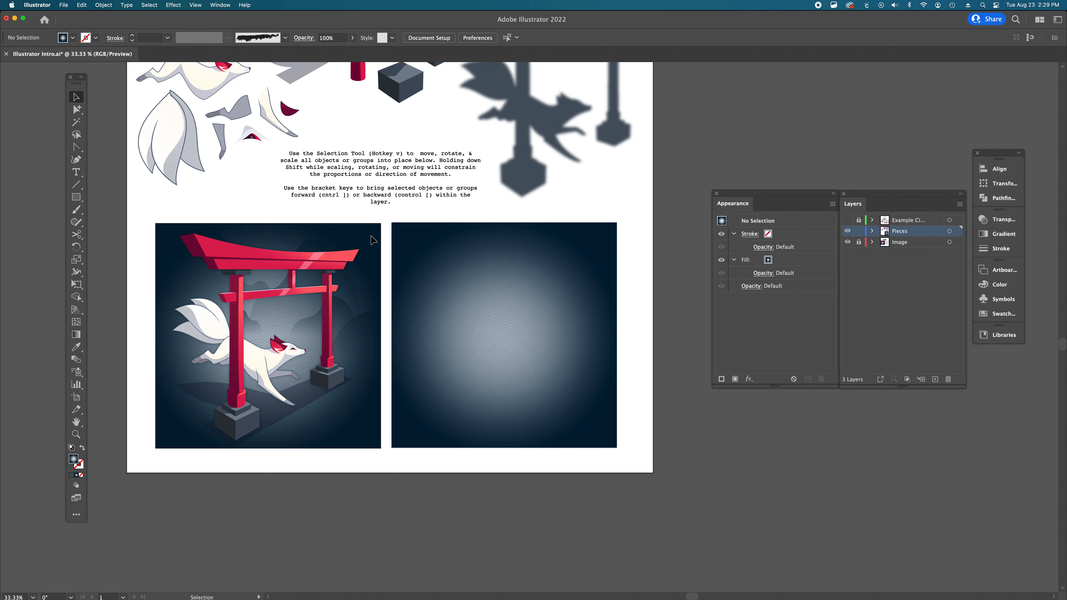
- Select the two misty mountain groups and move them into the middle of the recreation area
{"action": "scroll", "coordinate": [371, 240], "scroll_direction": "left", "scroll_amount": 5}
{"action": "scroll", "coordinate": [371, 239], "scroll_direction": "up", "scroll_amount": 3}
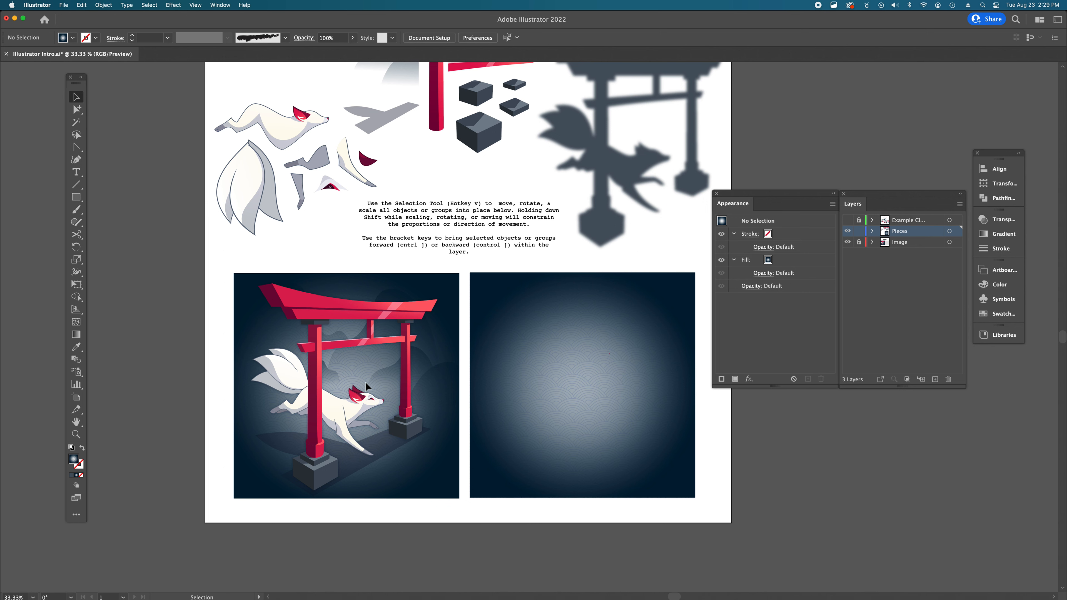
{"action": "scroll", "coordinate": [391, 330], "scroll_direction": "up", "scroll_amount": 3}
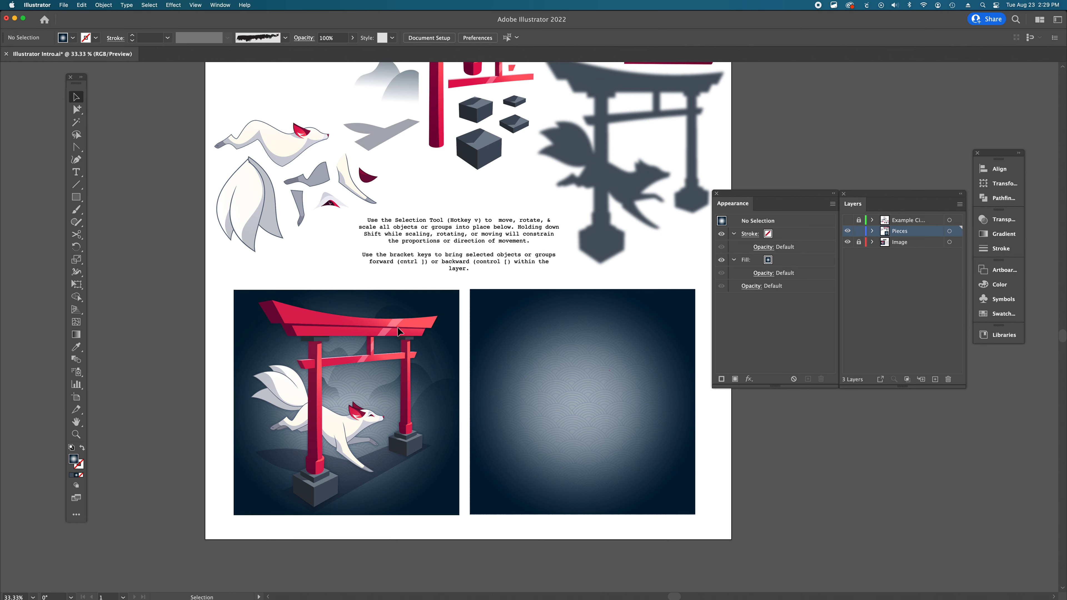
{"action": "scroll", "coordinate": [399, 333], "scroll_direction": "up", "scroll_amount": 2}
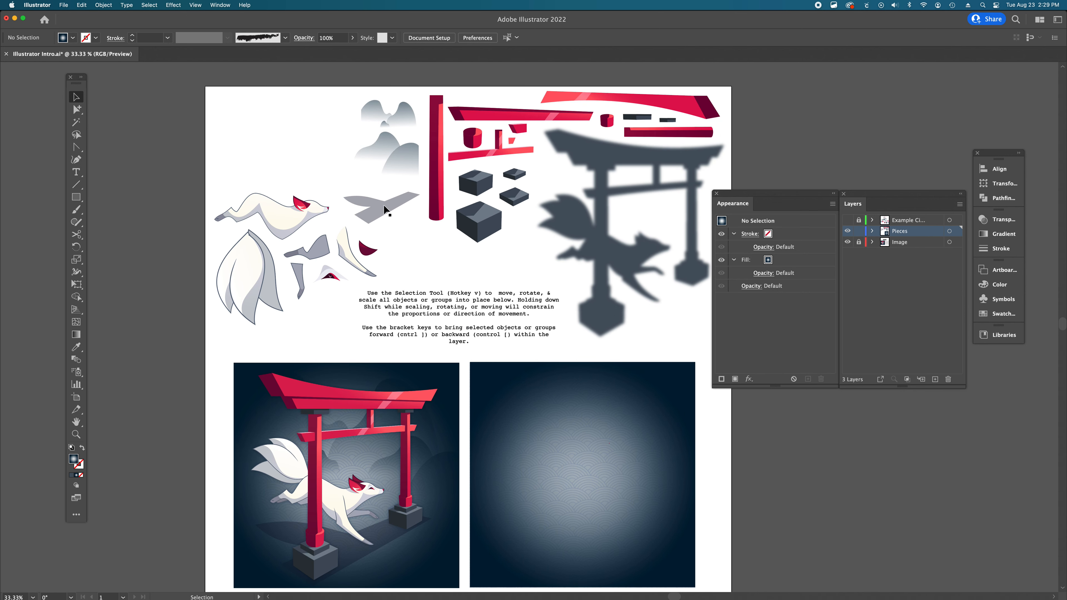
{"action": "left_click", "coordinate": [399, 166]}
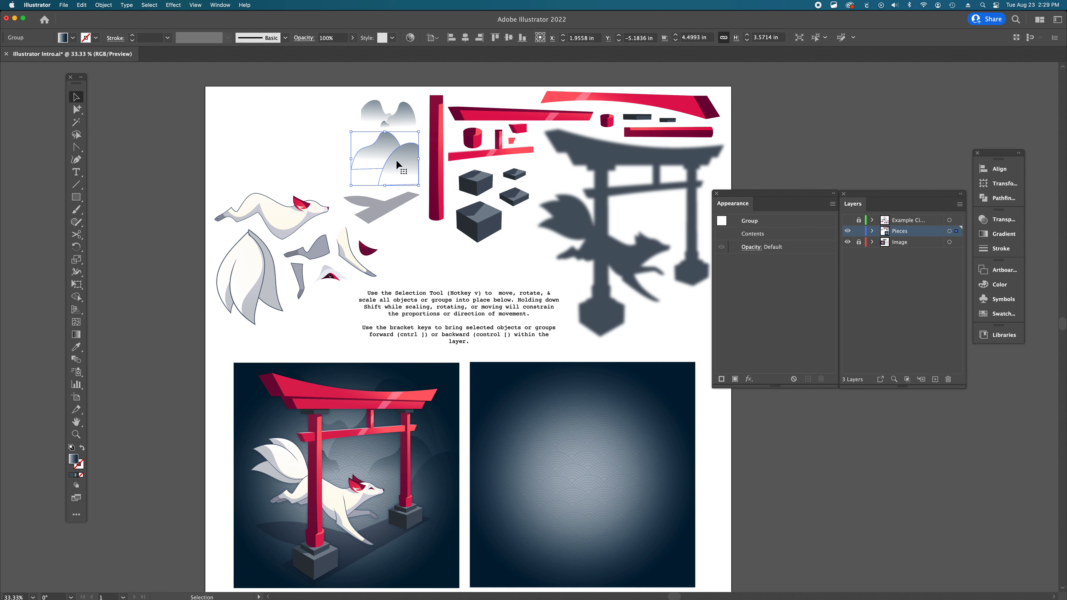
{"action": "left_click", "coordinate": [402, 114], "text": "shift"}
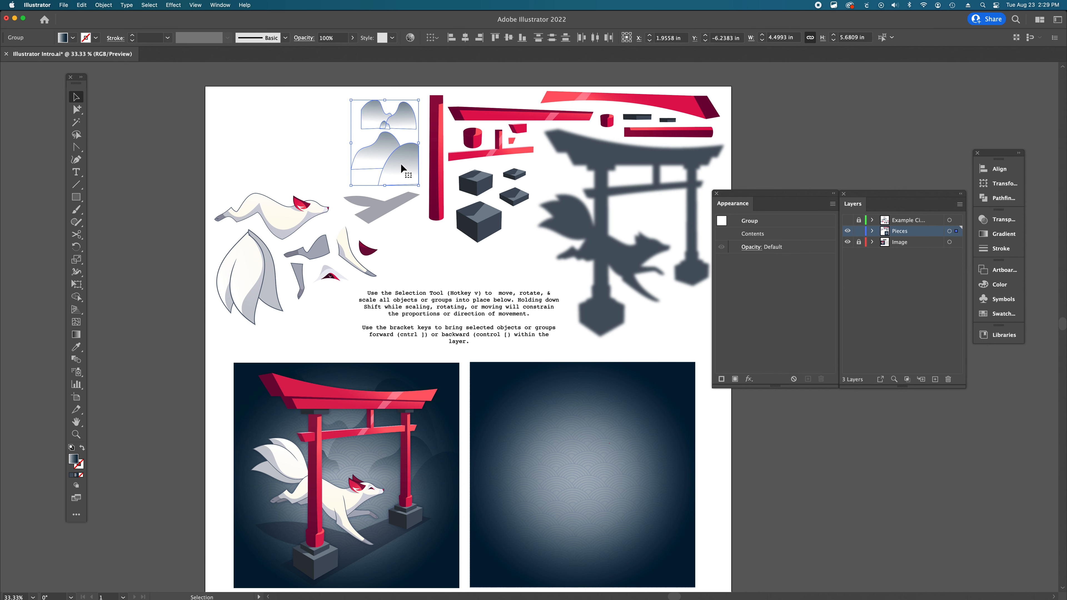
{"action": "left_click_drag", "start_coordinate": [400, 165], "coordinate": [618, 448]}
{"action": "scroll", "coordinate": [620, 433], "scroll_direction": "down", "scroll_amount": 5}
{"action": "scroll", "coordinate": [619, 433], "scroll_direction": "right", "scroll_amount": 5}
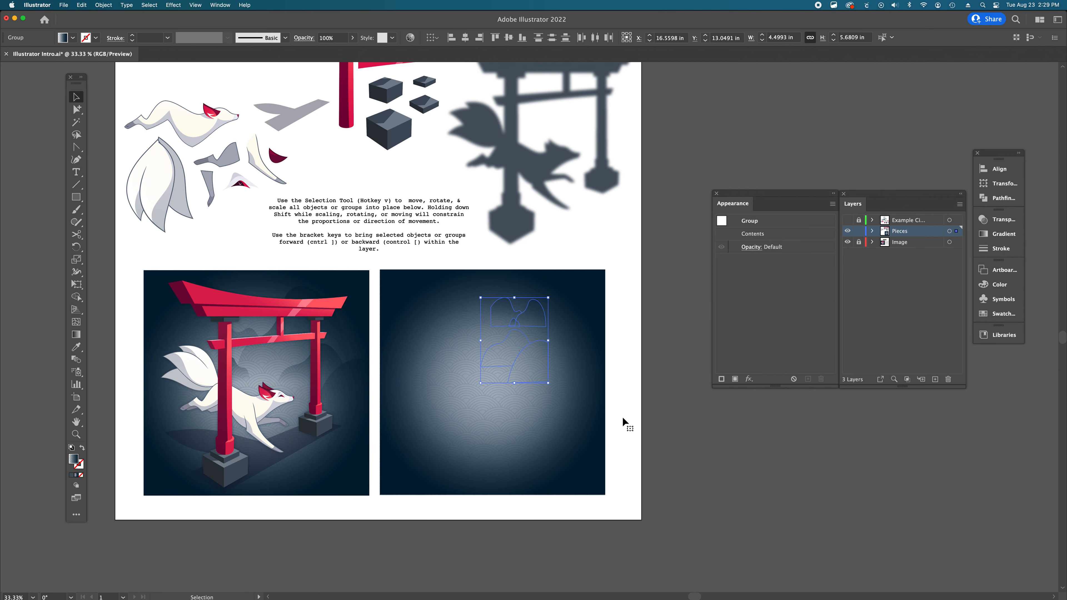
{"action": "scroll", "coordinate": [624, 421], "scroll_direction": "down", "scroll_amount": 2}
{"action": "scroll", "coordinate": [623, 422], "scroll_direction": "right", "scroll_amount": 1}
{"action": "left_click_drag", "start_coordinate": [510, 316], "coordinate": [485, 347]}
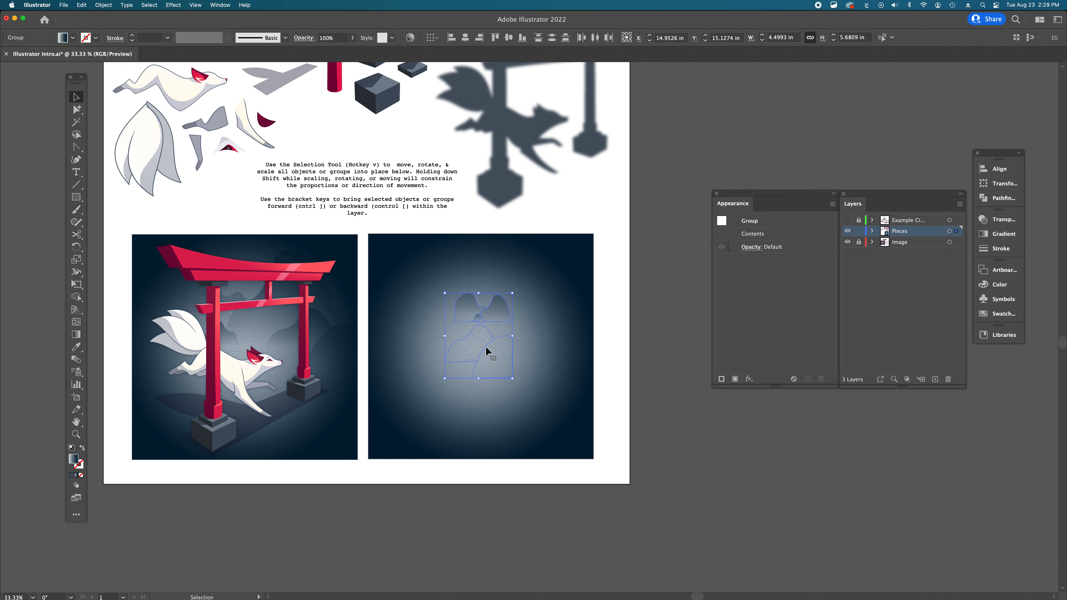
- Expand the Pieces layer and move the upper mountain group above the gradient square in the stacking order
{"action": "left_click", "coordinate": [687, 412]}
{"action": "left_click", "coordinate": [465, 312]}
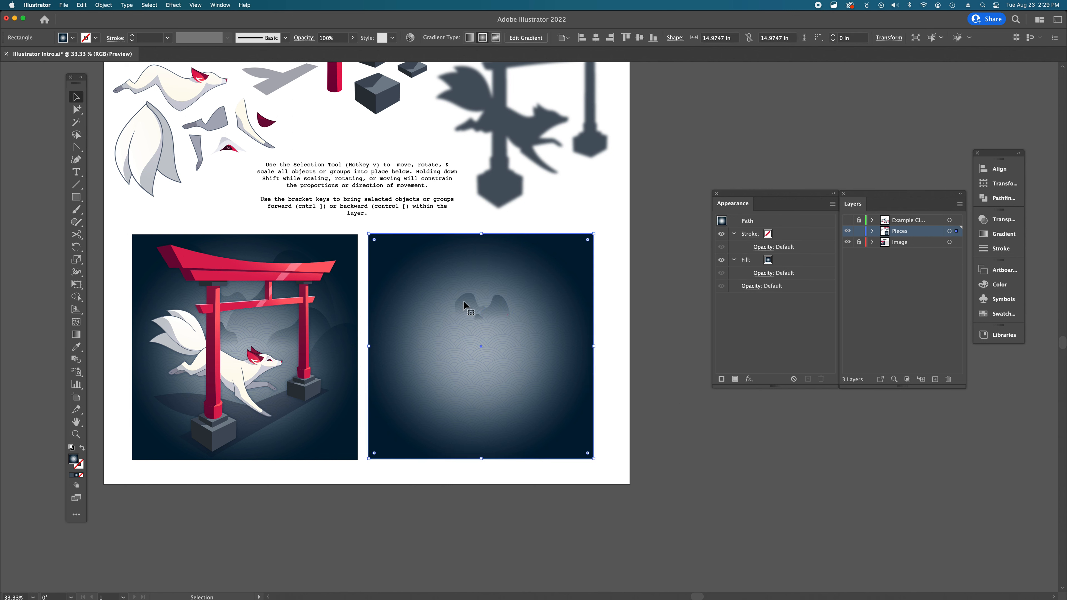
{"action": "left_click", "coordinate": [637, 314]}
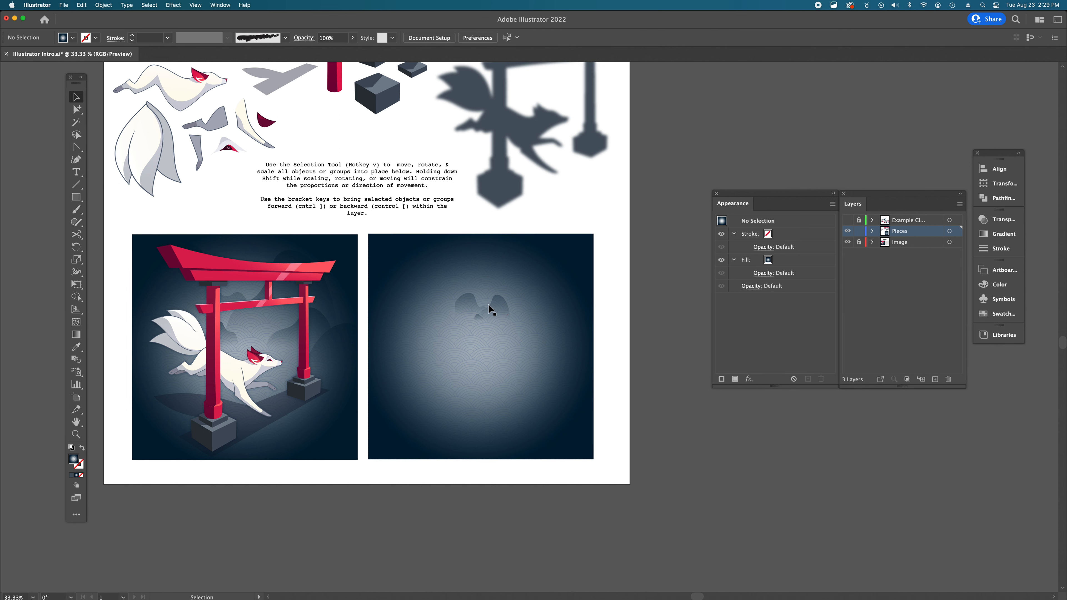
{"action": "left_click", "coordinate": [490, 306]}
{"action": "left_click", "coordinate": [622, 283]}
{"action": "left_click", "coordinate": [493, 302]}
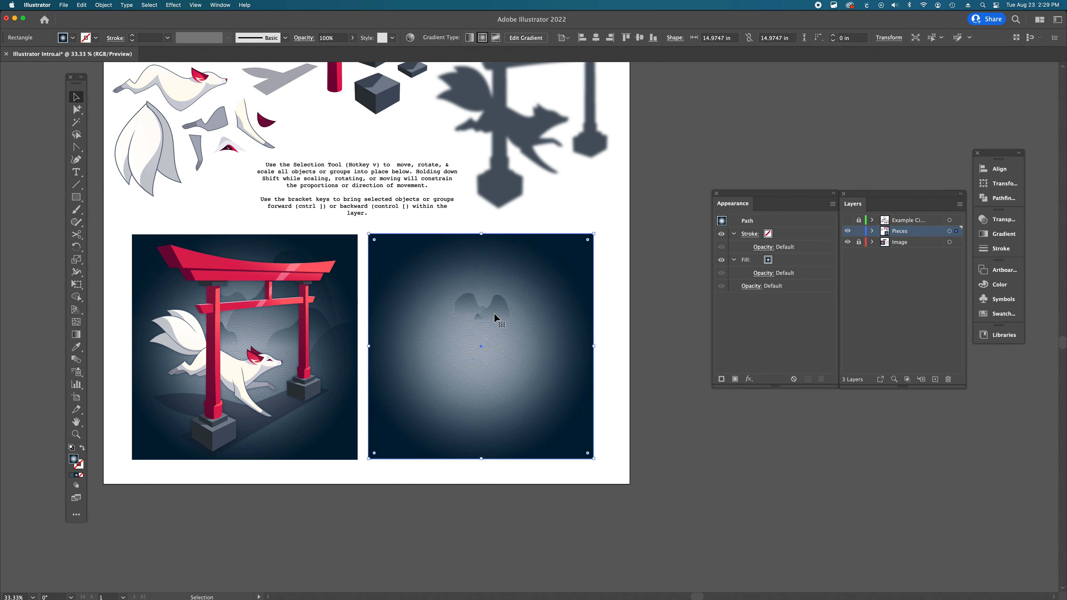
{"action": "left_click", "coordinate": [643, 283]}
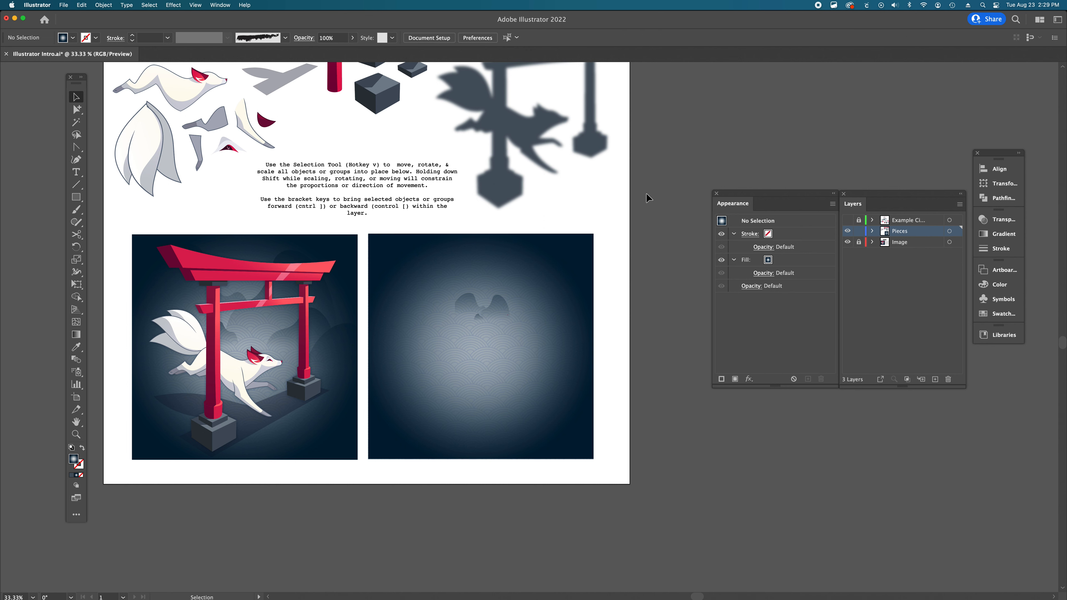
{"action": "left_click", "coordinate": [872, 231]}
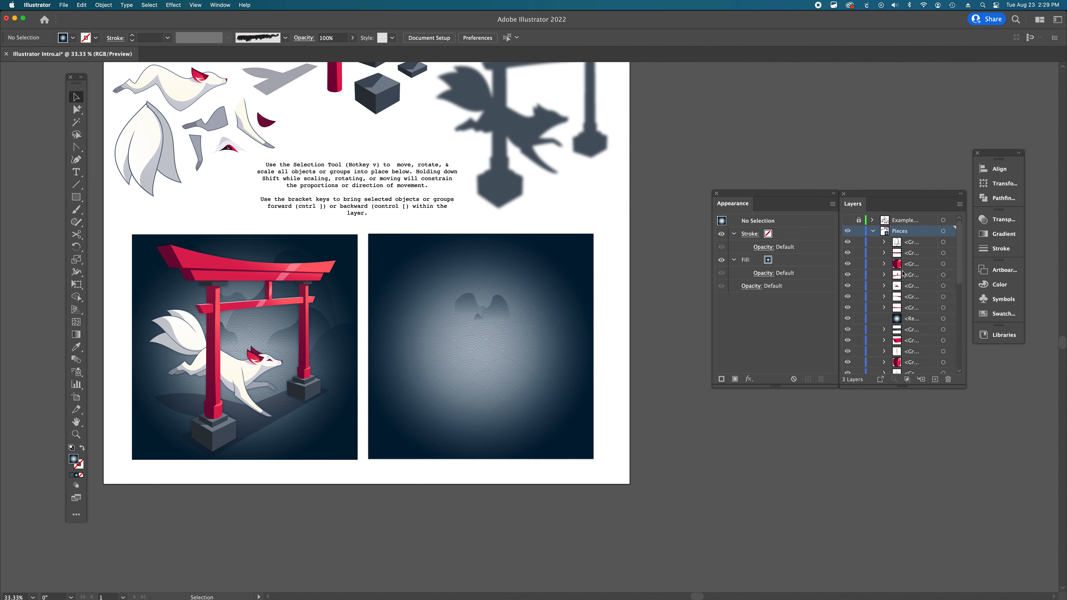
{"action": "scroll", "coordinate": [904, 274], "scroll_direction": "down", "scroll_amount": 3}
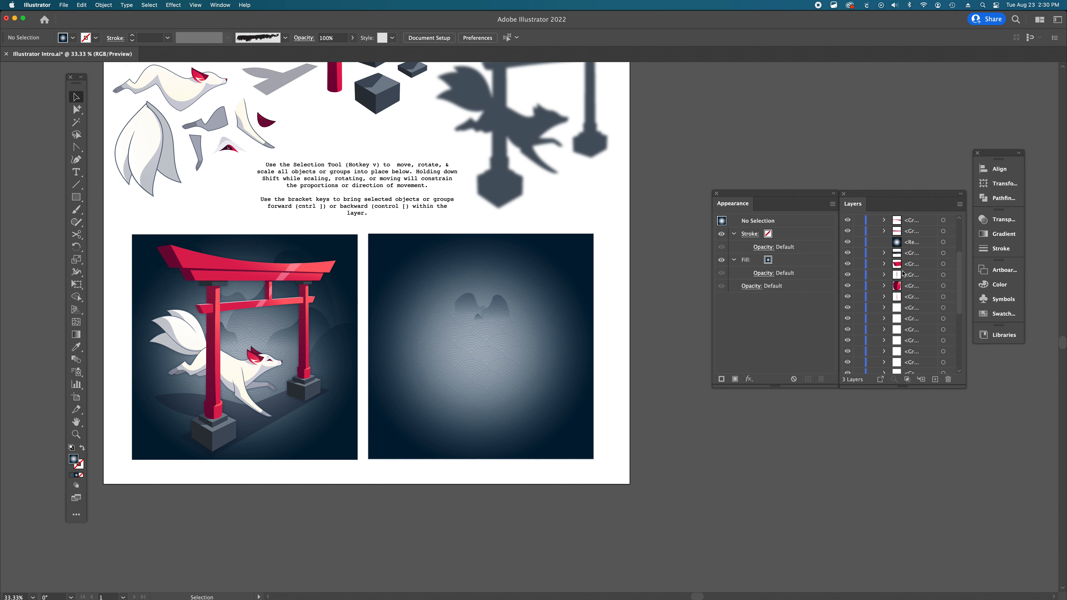
{"action": "scroll", "coordinate": [903, 274], "scroll_direction": "down", "scroll_amount": 3}
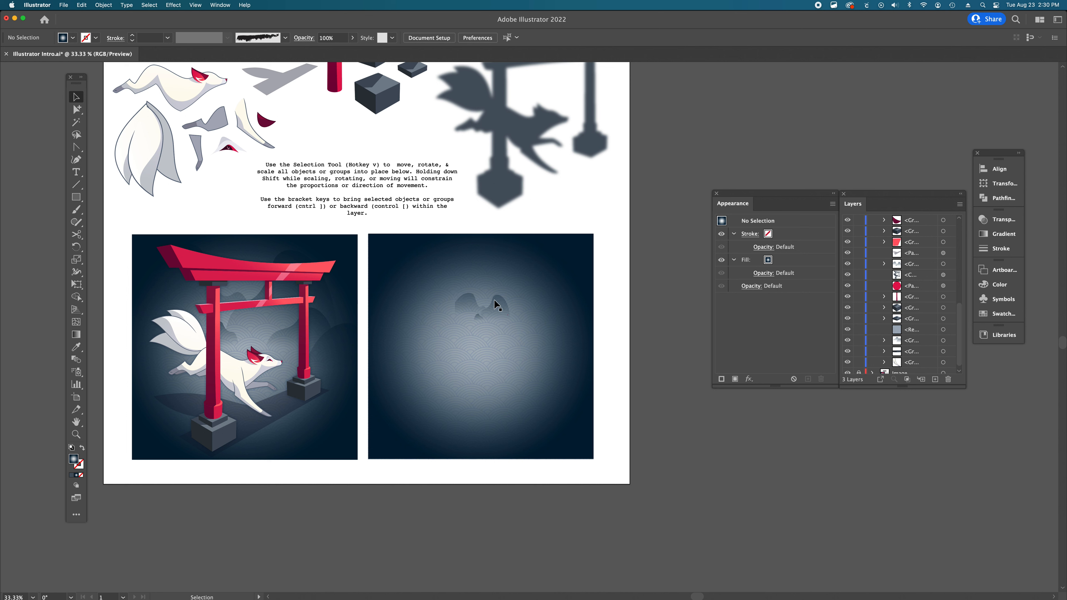
{"action": "left_click", "coordinate": [504, 306]}
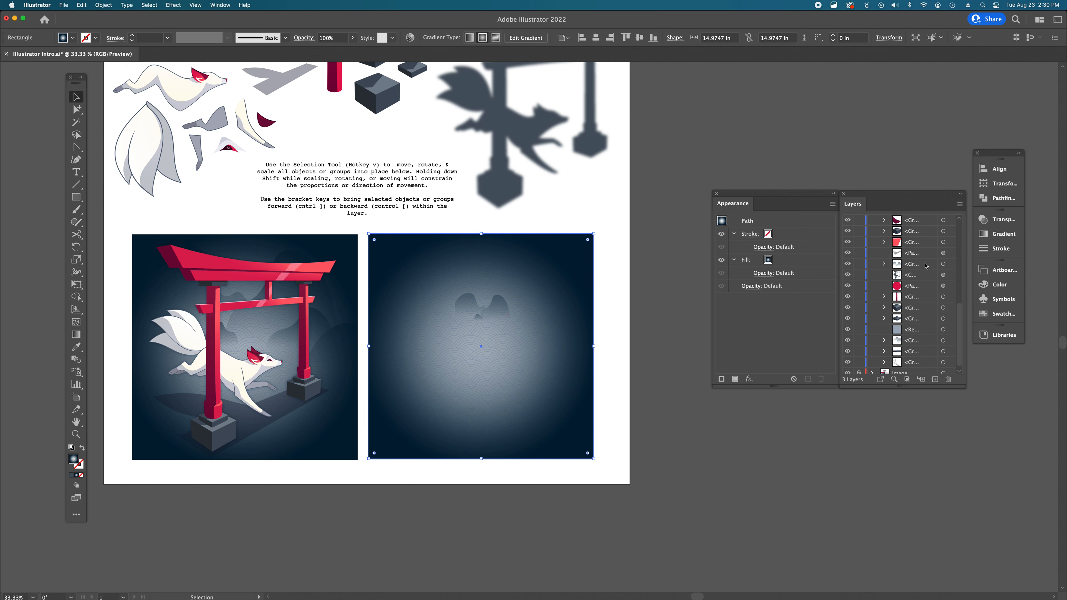
{"action": "scroll", "coordinate": [926, 266], "scroll_direction": "up", "scroll_amount": 5}
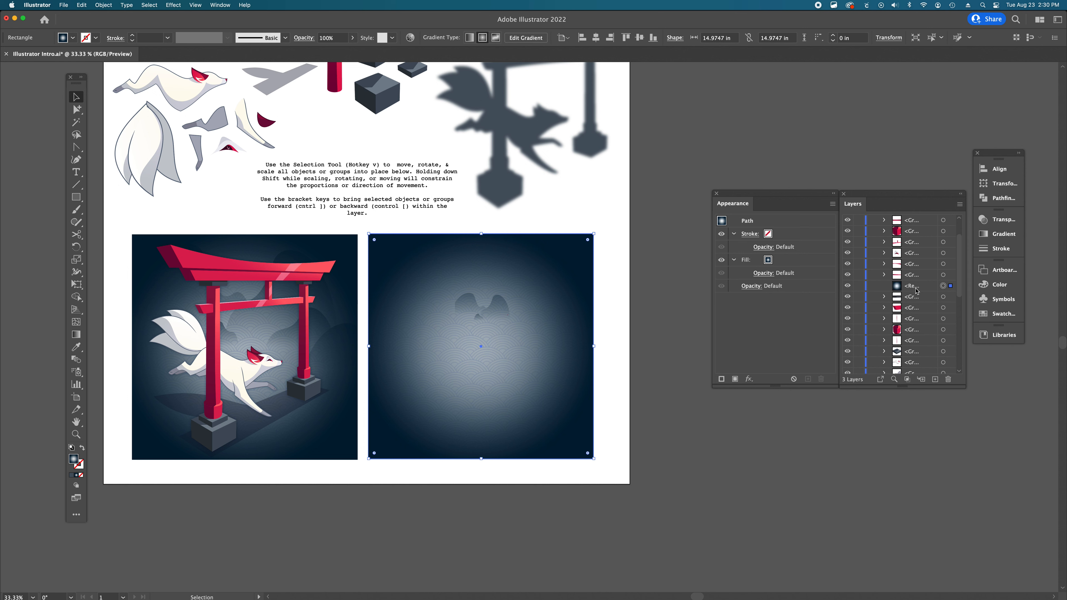
{"action": "left_click", "coordinate": [669, 289]}
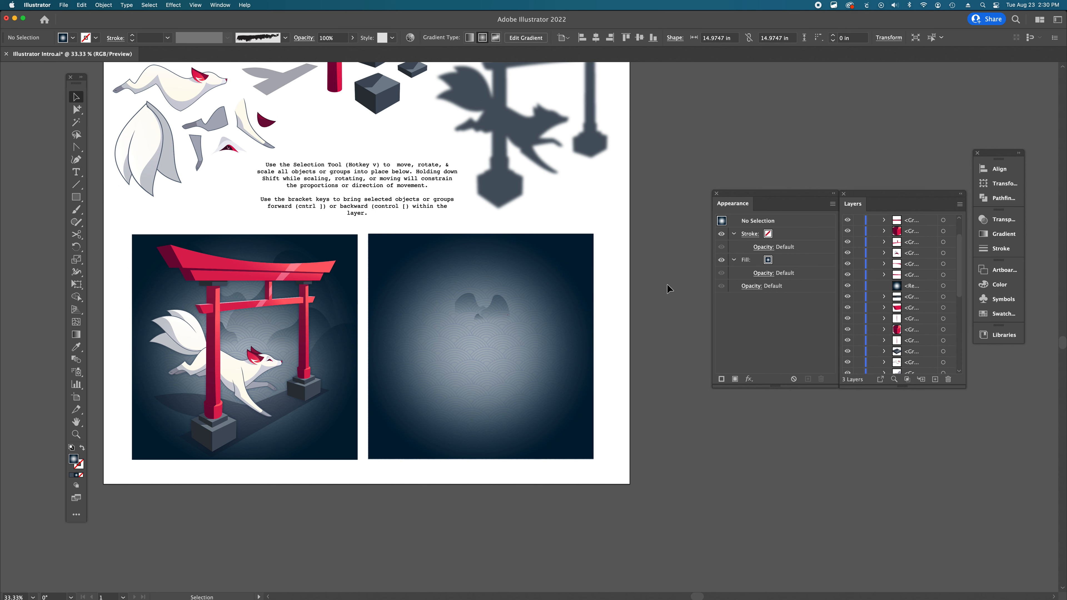
{"action": "scroll", "coordinate": [951, 314], "scroll_direction": "down", "scroll_amount": 5}
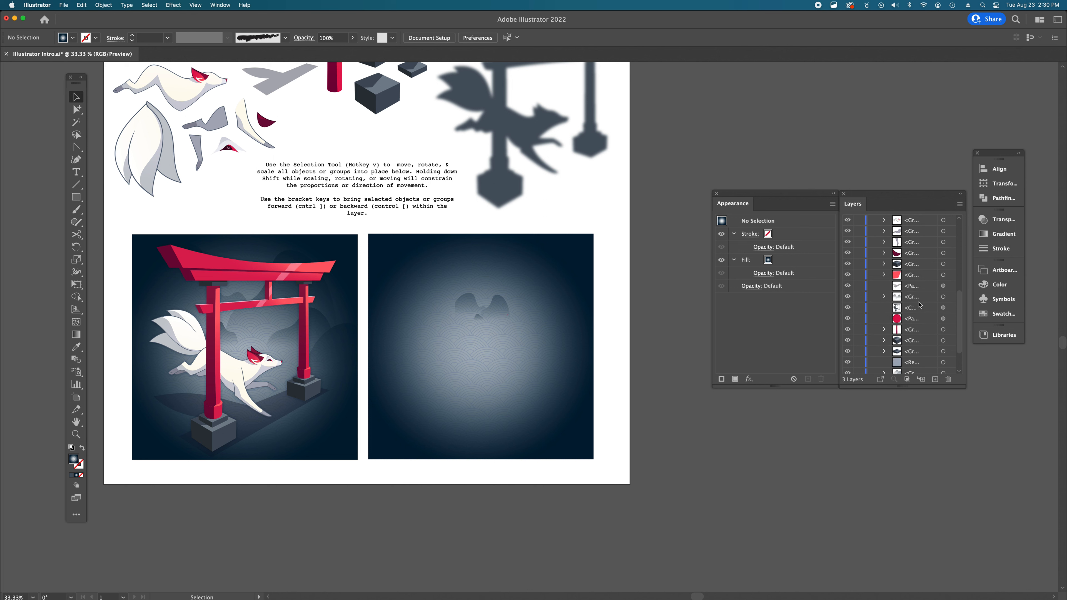
{"action": "left_click", "coordinate": [918, 299]}
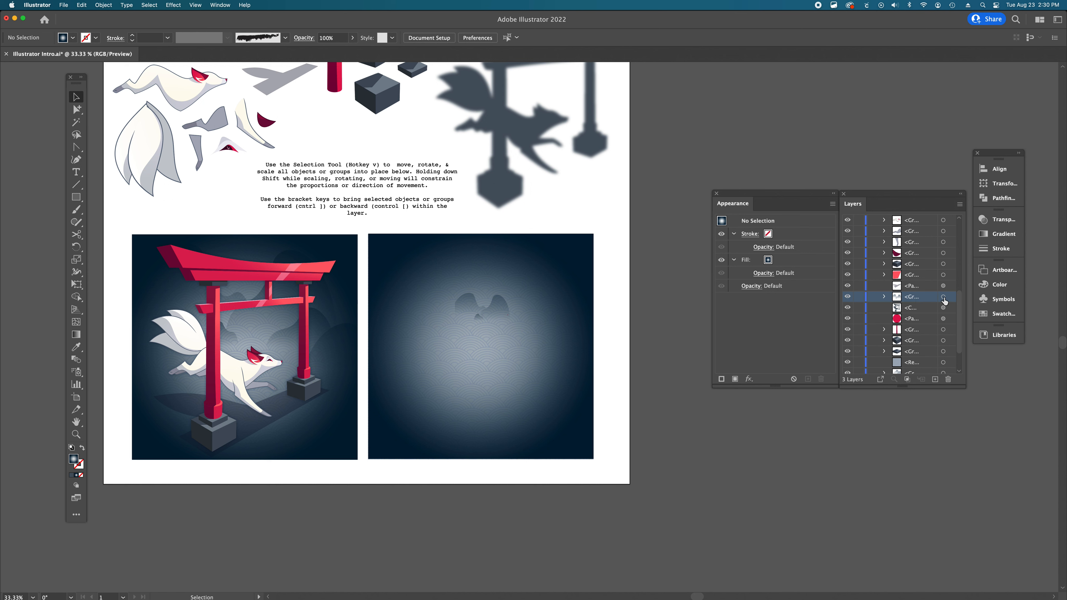
{"action": "left_click_drag", "start_coordinate": [926, 299], "coordinate": [920, 237]}
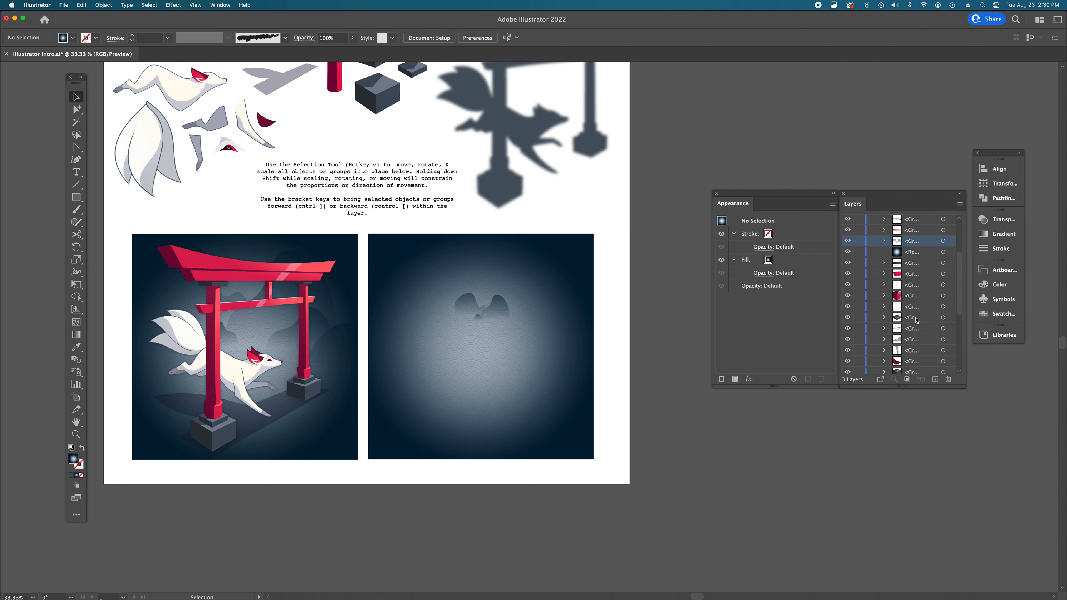
- Move the lower mountain group above the gradient square in the layer list as well
{"action": "scroll", "coordinate": [917, 320], "scroll_direction": "down", "scroll_amount": 10}
{"action": "left_click", "coordinate": [916, 336]}
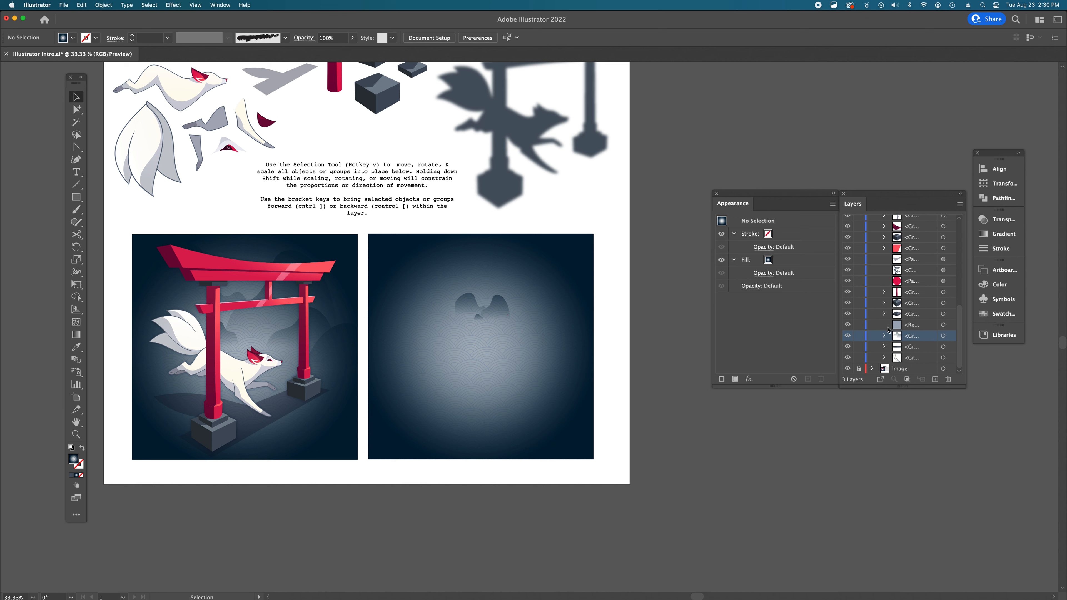
{"action": "left_click_drag", "start_coordinate": [916, 339], "coordinate": [905, 274]}
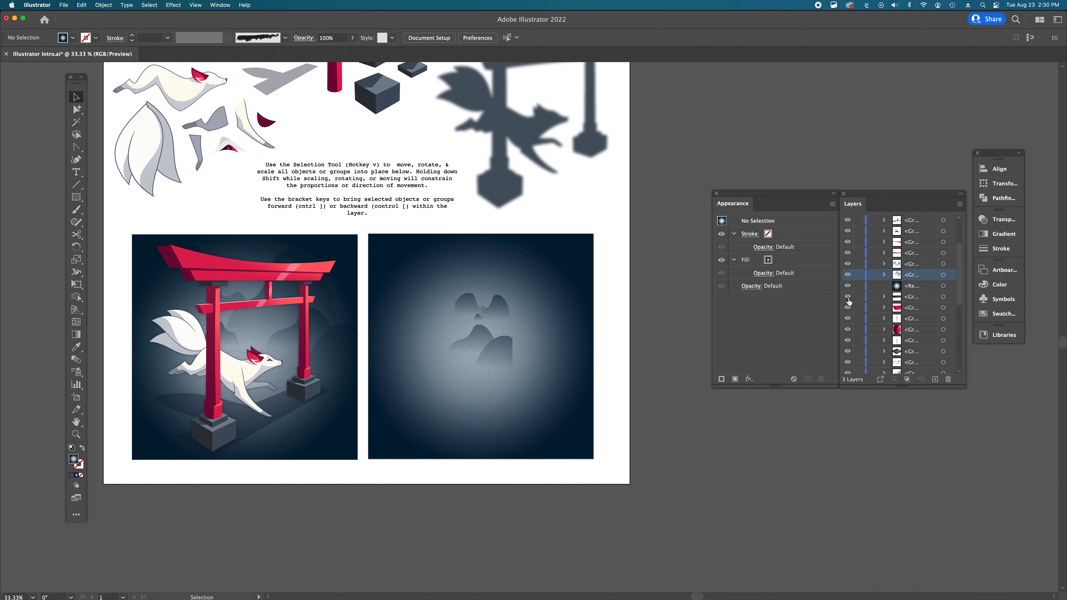
- Select the lower mountain group and send it backward, then bring it forward, several steps in the stacking order
{"action": "left_click", "coordinate": [944, 275]}
{"action": "left_click", "coordinate": [677, 335]}
{"action": "left_click", "coordinate": [511, 364]}
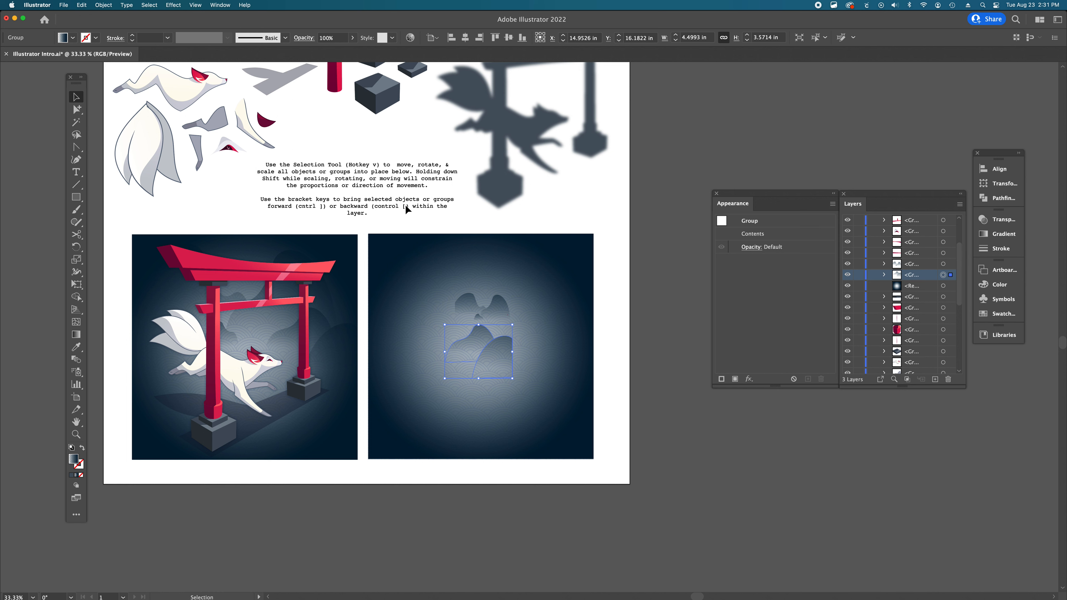
{"action": "key", "text": "super"}
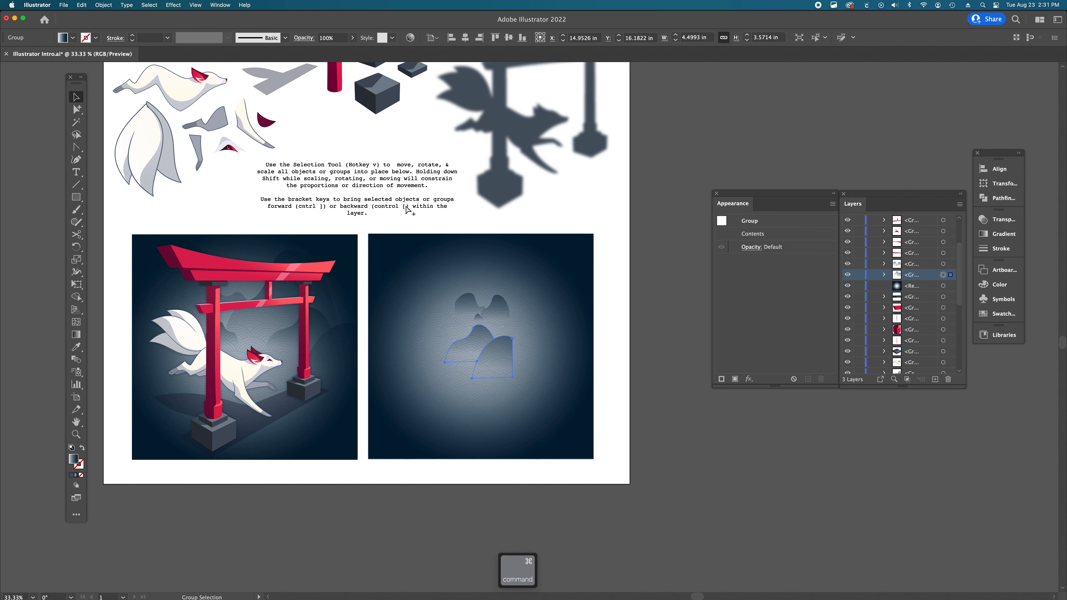
{"action": "key", "text": "super"}
{"action": "key", "text": "super+bracketleft"}
{"action": "key", "text": "super+bracketleft"}
{"action": "key", "text": "super+bracketleft"}
{"action": "key", "text": "super+bracketleft"}
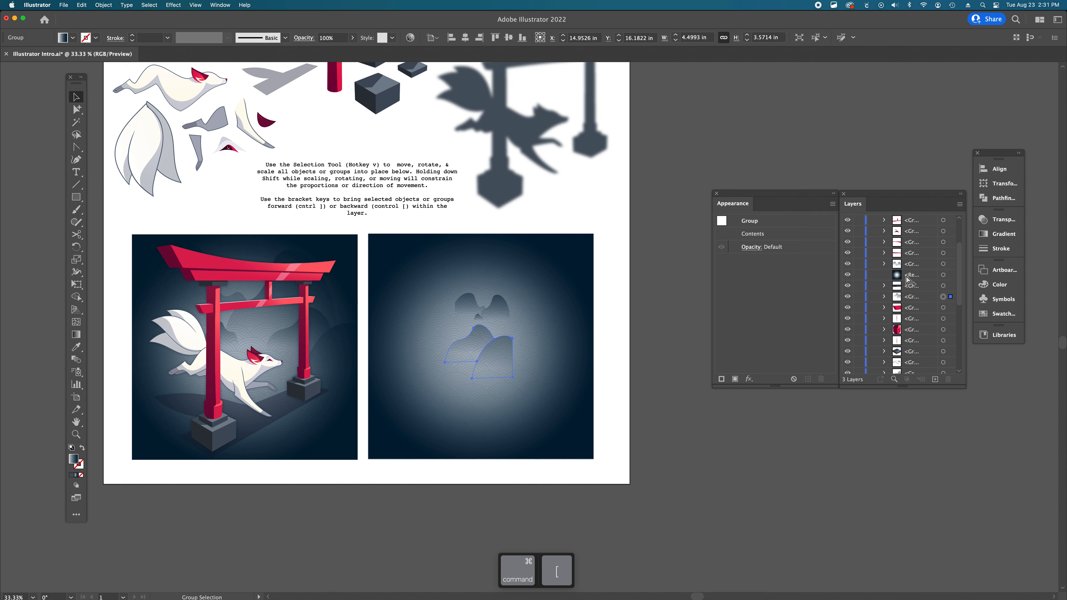
{"action": "key", "text": "super+bracketleft"}
{"action": "key", "text": "super+bracketleft"}
{"action": "key", "text": "super+bracketleft"}
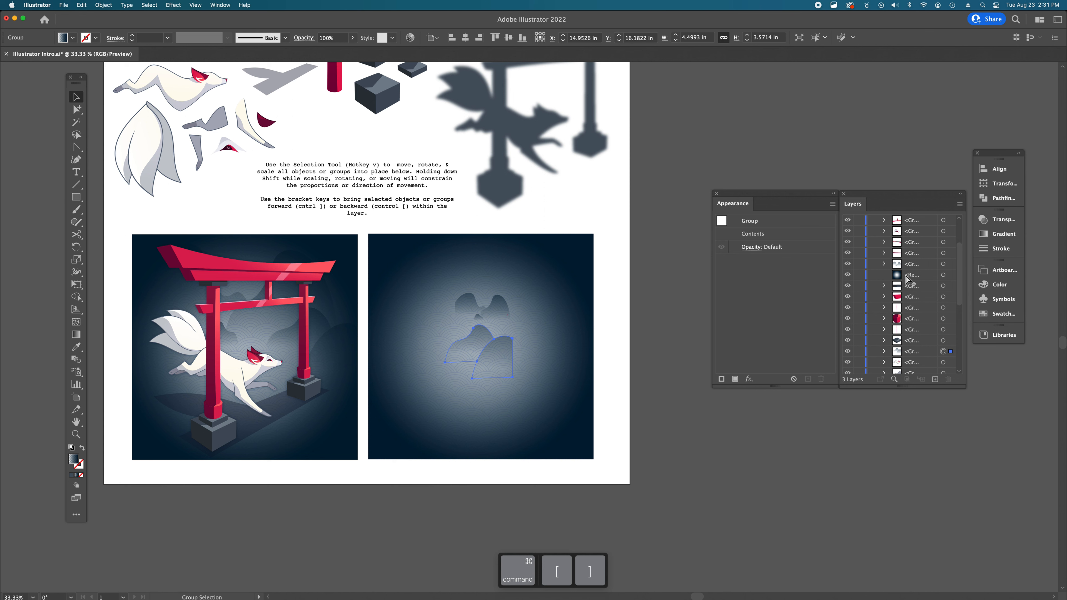
{"action": "key", "text": "super+bracketright"}
{"action": "key", "text": "super+bracketright"}
{"action": "key", "text": "super+bracketright"}
{"action": "key", "text": "super+bracketright"}
{"action": "key", "text": "super+bracketright"}
{"action": "key", "text": "super+bracketright"}
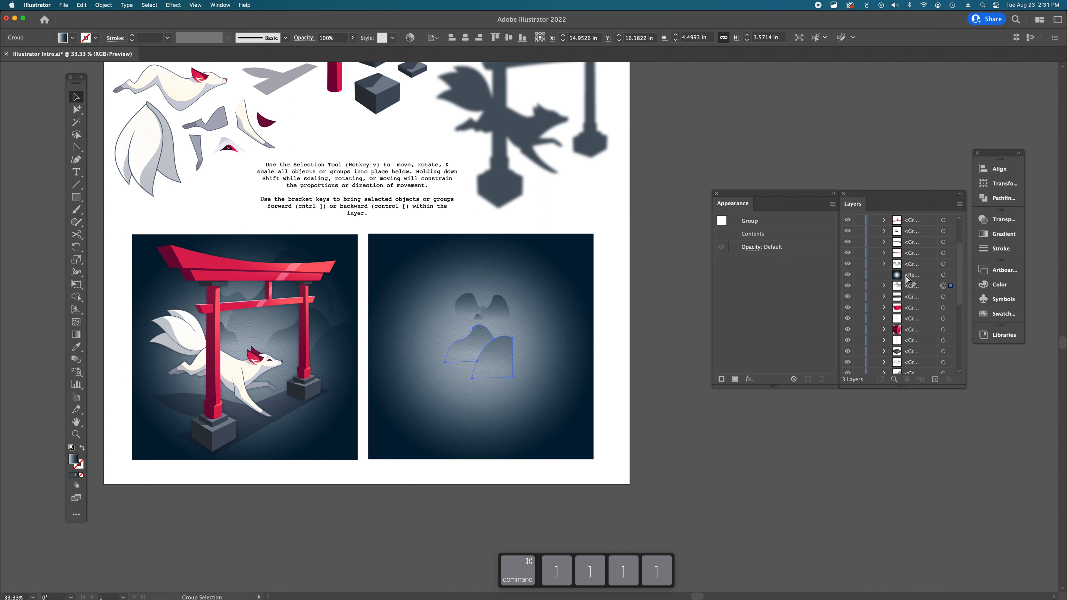
{"action": "key", "text": "super+bracketright"}
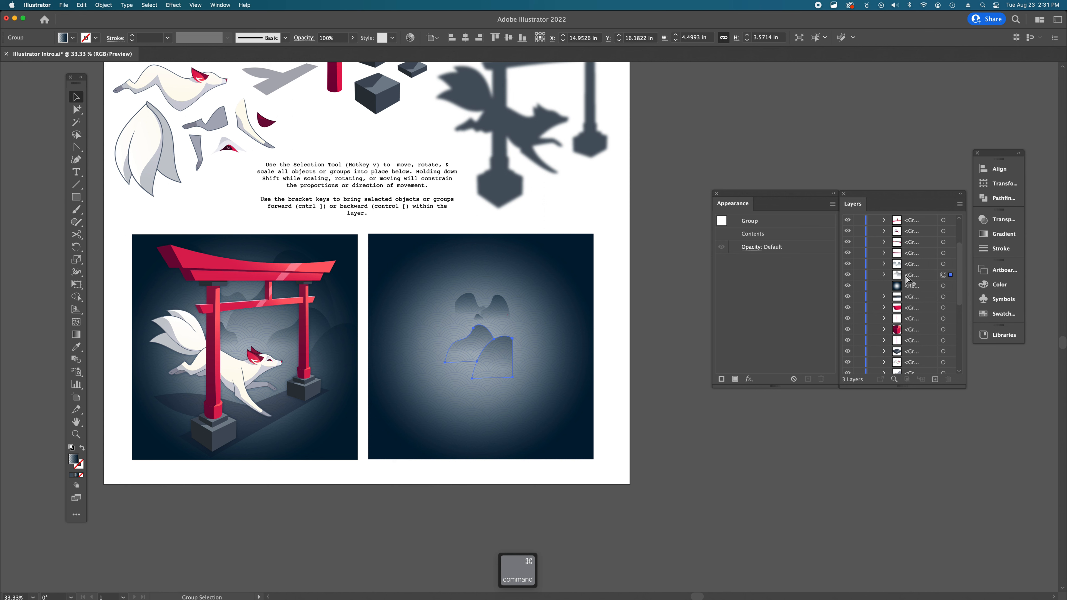
{"action": "key", "text": "super+bracketleft"}
{"action": "key", "text": "super+bracketleft"}
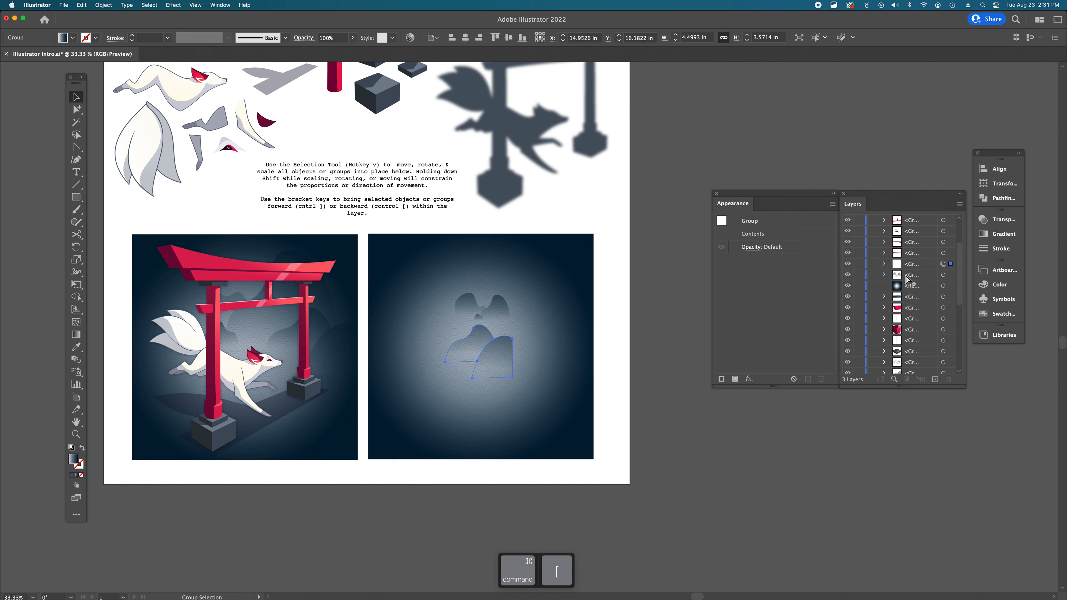
- Move the lower mountain group over the example illustration and enlarge it to about 6.07 × 4.82 in
{"action": "key", "text": "v"}
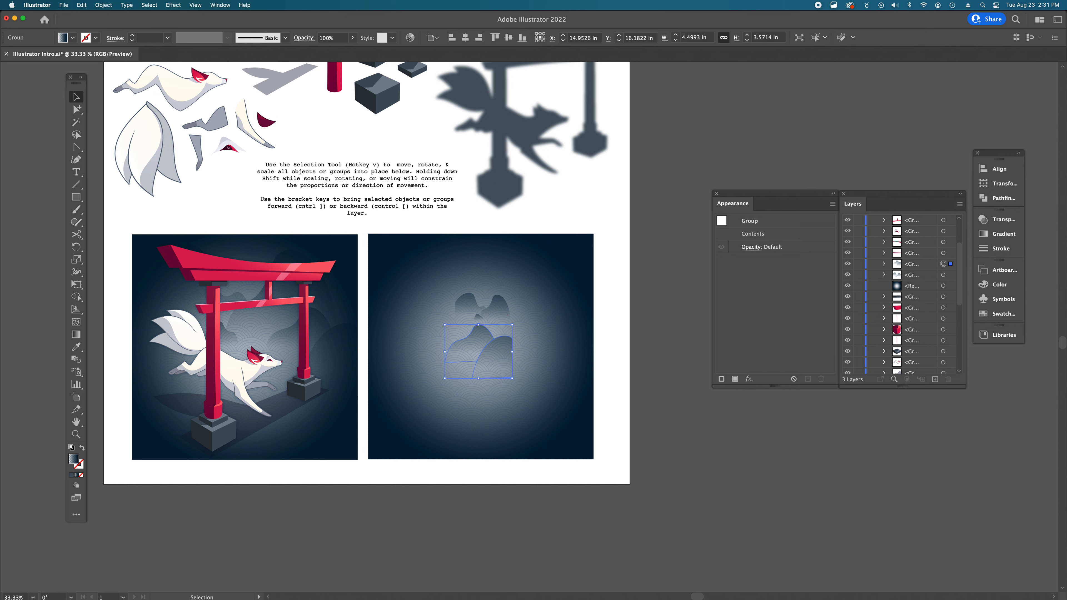
{"action": "left_click", "coordinate": [676, 326]}
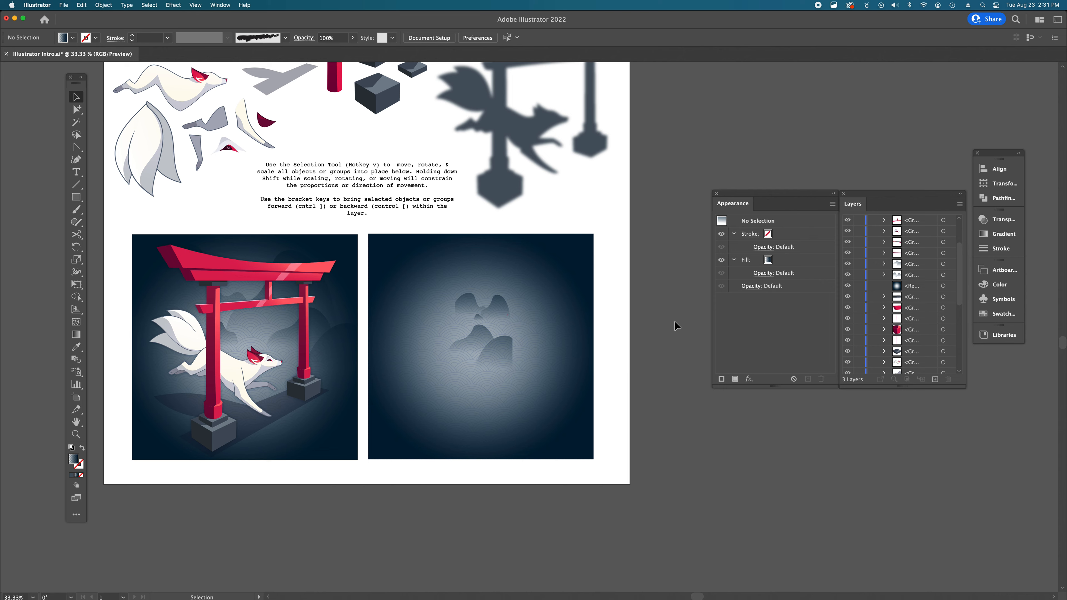
{"action": "scroll", "coordinate": [676, 326], "scroll_direction": "left", "scroll_amount": 2}
{"action": "left_click", "coordinate": [541, 332]}
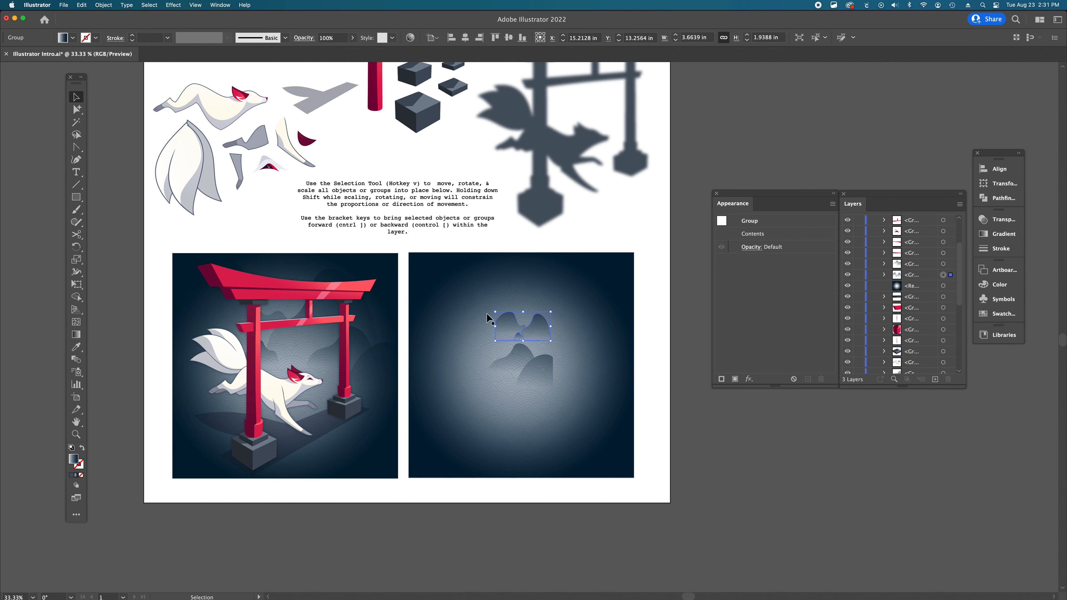
{"action": "scroll", "coordinate": [543, 372], "scroll_direction": "up", "scroll_amount": 1}
{"action": "key", "text": "super+minus"}
{"action": "key", "text": "space"}
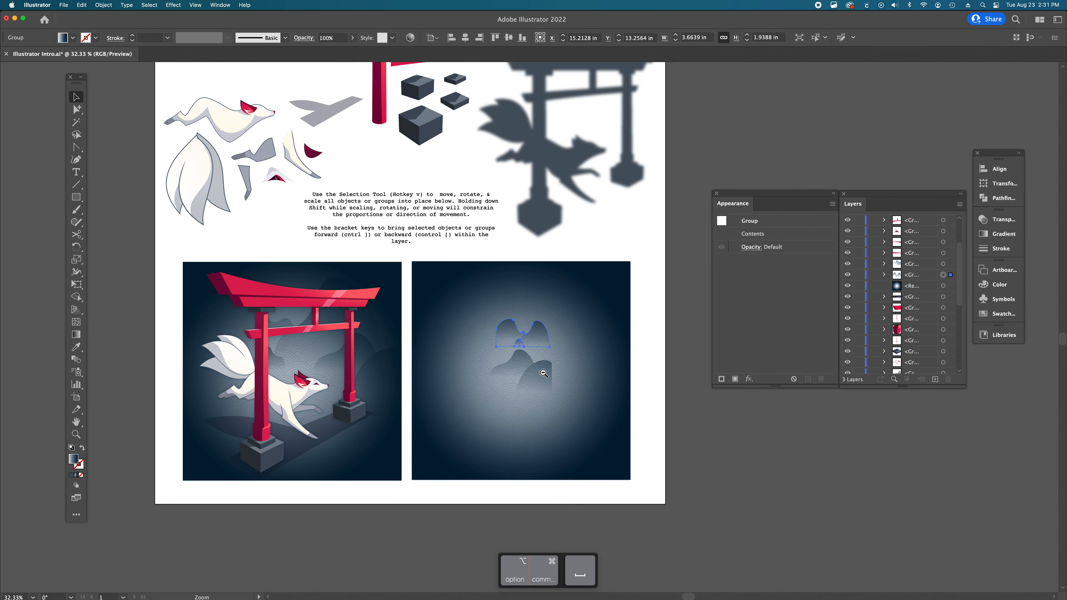
{"action": "left_click_drag", "start_coordinate": [543, 374], "coordinate": [409, 330]}
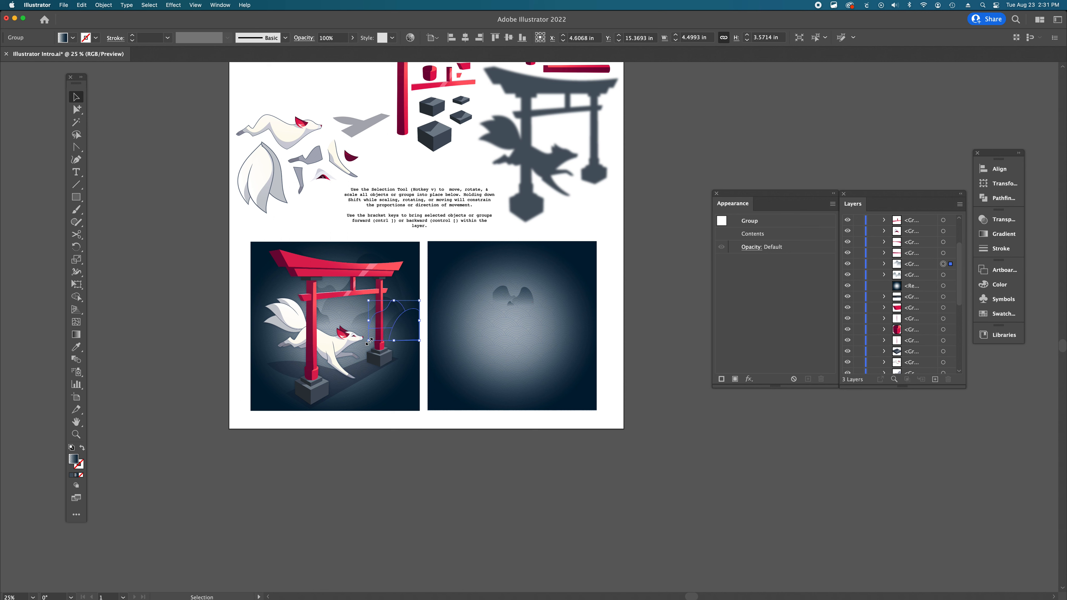
{"action": "left_click", "coordinate": [403, 323]}
{"action": "left_click_drag", "start_coordinate": [402, 324], "coordinate": [349, 351]}
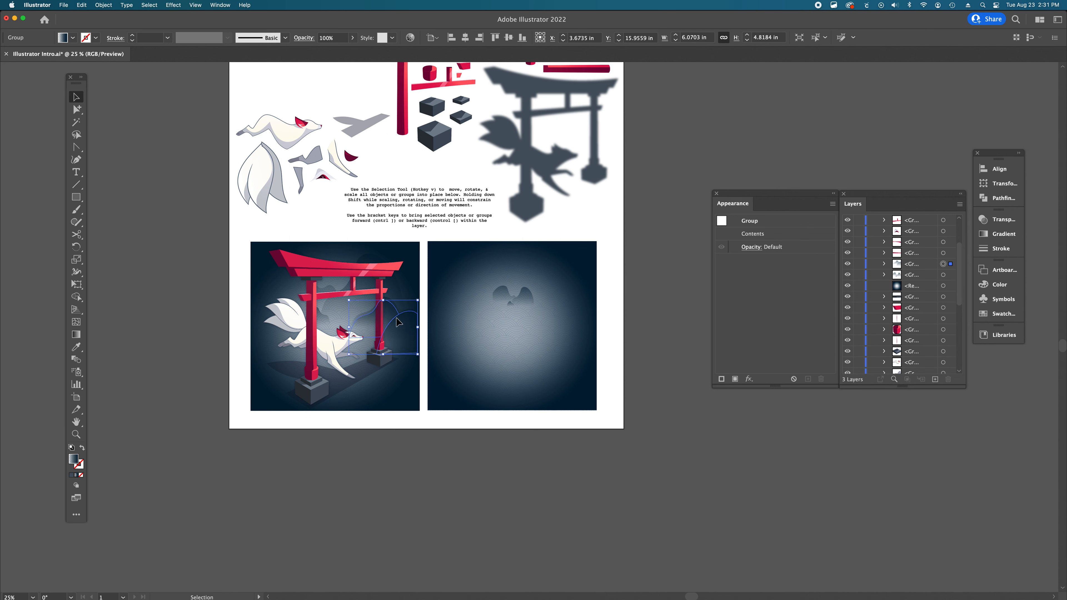
- Resize the lower mountain group slightly to about 6.25 × 4.96 in and move it into the Recreate Image Here area
{"action": "left_click_drag", "start_coordinate": [399, 320], "coordinate": [400, 317]}
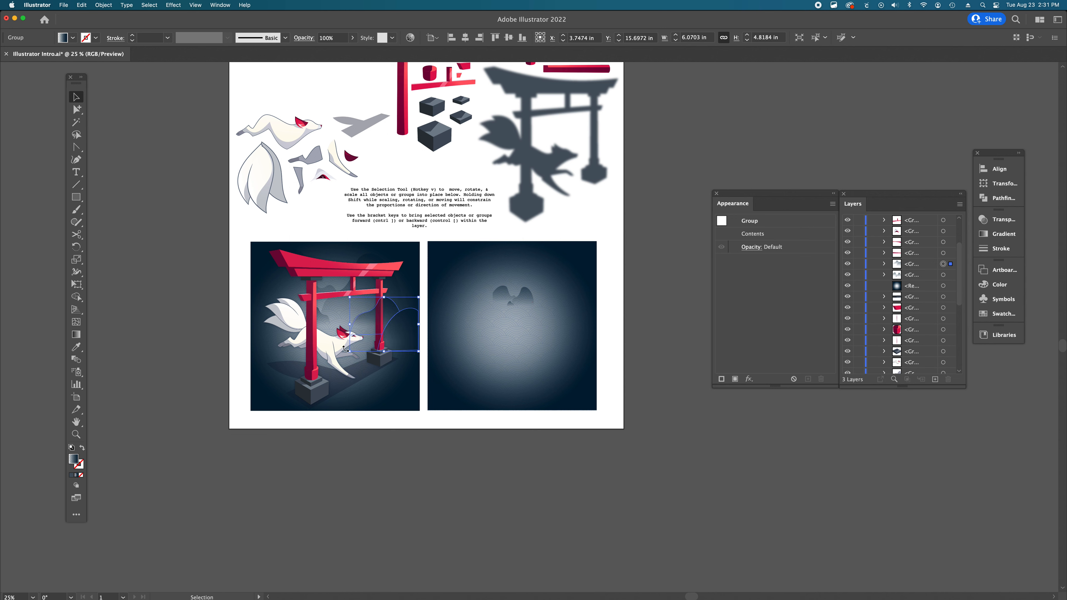
{"action": "left_click_drag", "start_coordinate": [351, 352], "coordinate": [349, 354]}
{"action": "left_click_drag", "start_coordinate": [419, 354], "coordinate": [421, 354]}
{"action": "left_click", "coordinate": [425, 445]}
{"action": "left_click_drag", "start_coordinate": [404, 333], "coordinate": [578, 328]}
{"action": "key", "text": "super+z"}
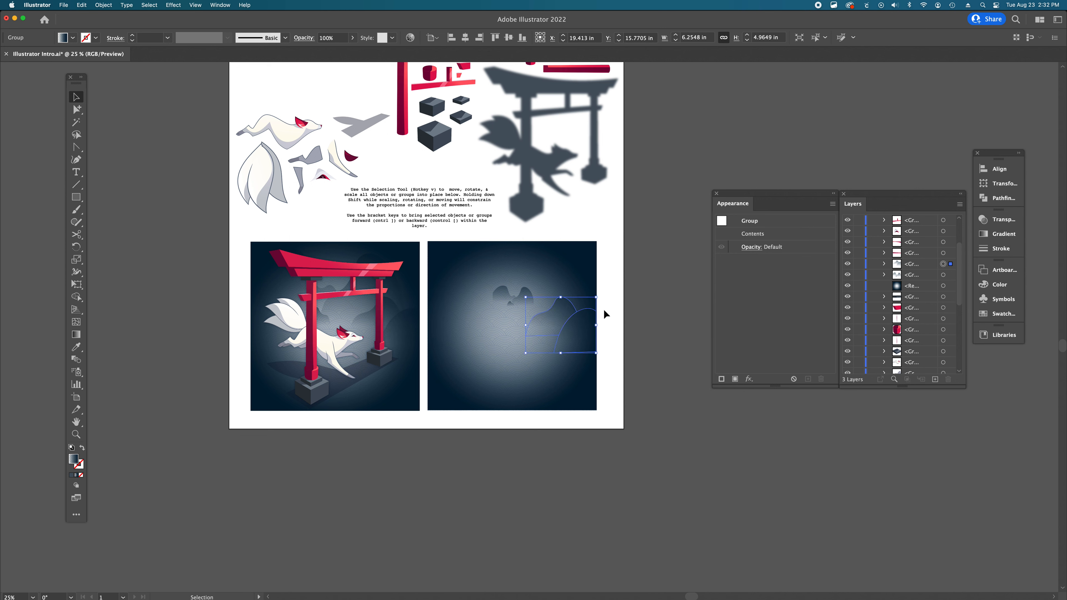
{"action": "left_click", "coordinate": [644, 322]}
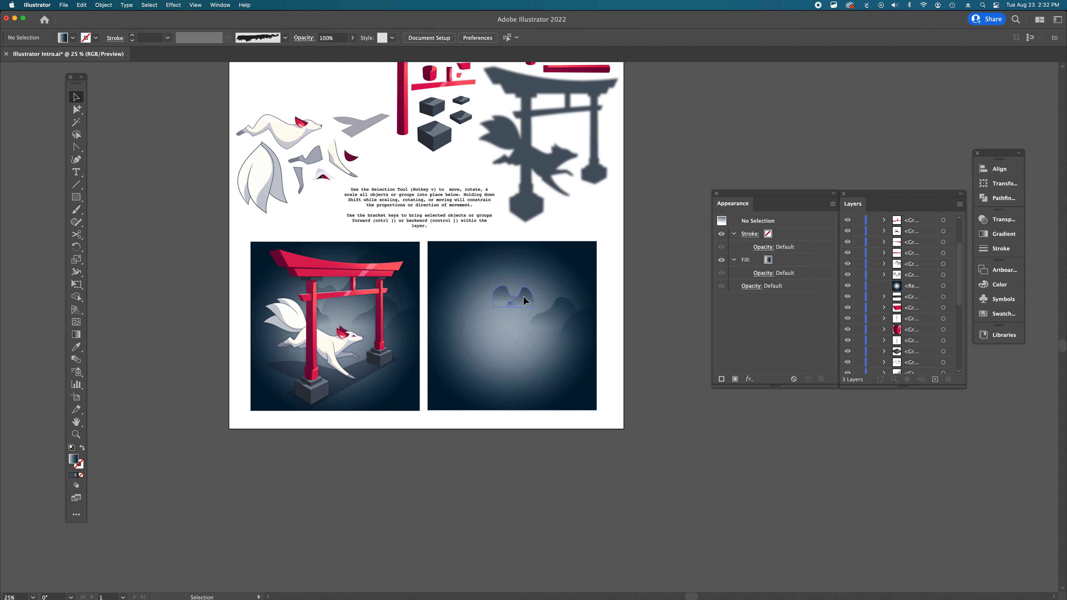
- Move the upper mountain group over the example illustration and enlarge it to about 13.34 × 7.06 in
{"action": "left_click", "coordinate": [524, 297]}
{"action": "left_click_drag", "start_coordinate": [526, 301], "coordinate": [357, 319]}
{"action": "left_click_drag", "start_coordinate": [399, 279], "coordinate": [379, 290]}
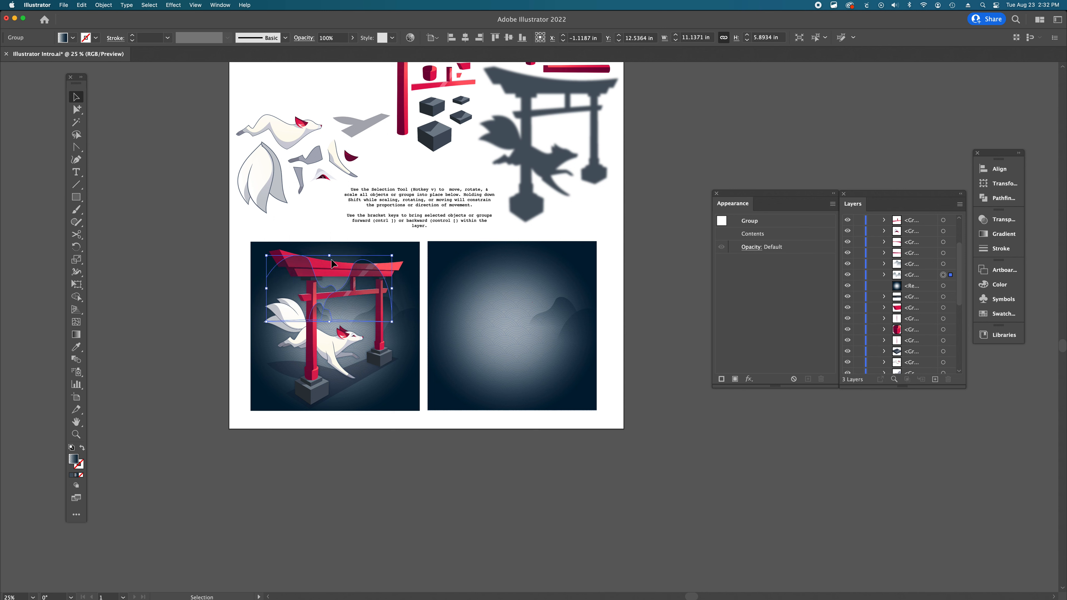
{"action": "mouse_move", "coordinate": [333, 259]}
{"action": "left_mouse_down"}
{"action": "mouse_move", "coordinate": [321, 291]}
{"action": "mouse_move", "coordinate": [335, 247]}
{"action": "left_mouse_up"}
{"action": "mouse_move", "coordinate": [328, 294]}
{"action": "left_mouse_down"}
{"action": "mouse_move", "coordinate": [331, 336]}
{"action": "mouse_move", "coordinate": [345, 304]}
{"action": "left_mouse_up"}
{"action": "key", "text": "shift"}
{"action": "key", "text": "shift"}
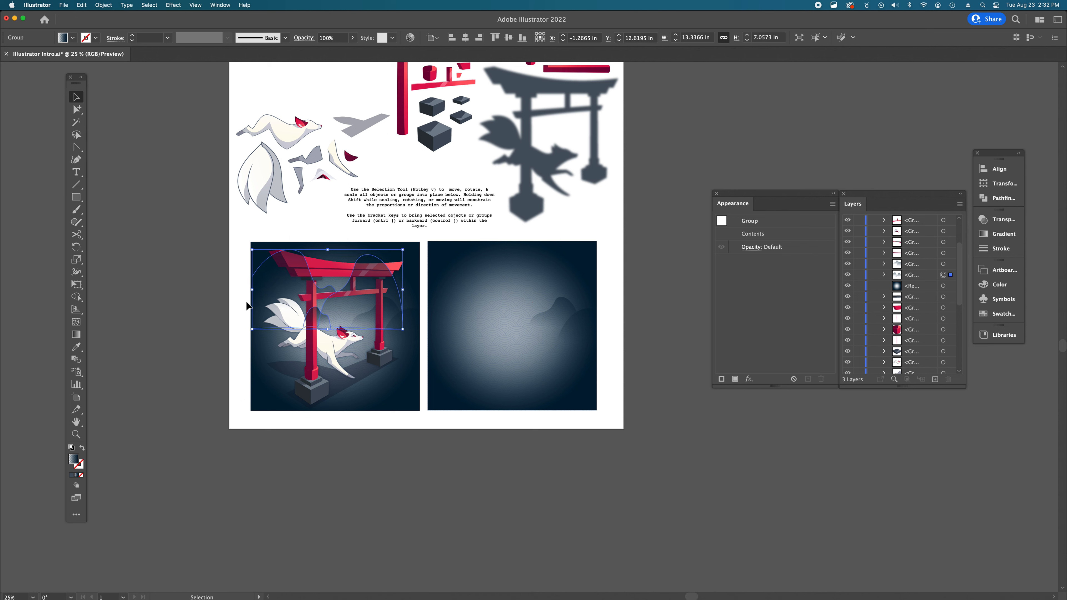
{"action": "left_click", "coordinate": [223, 300]}
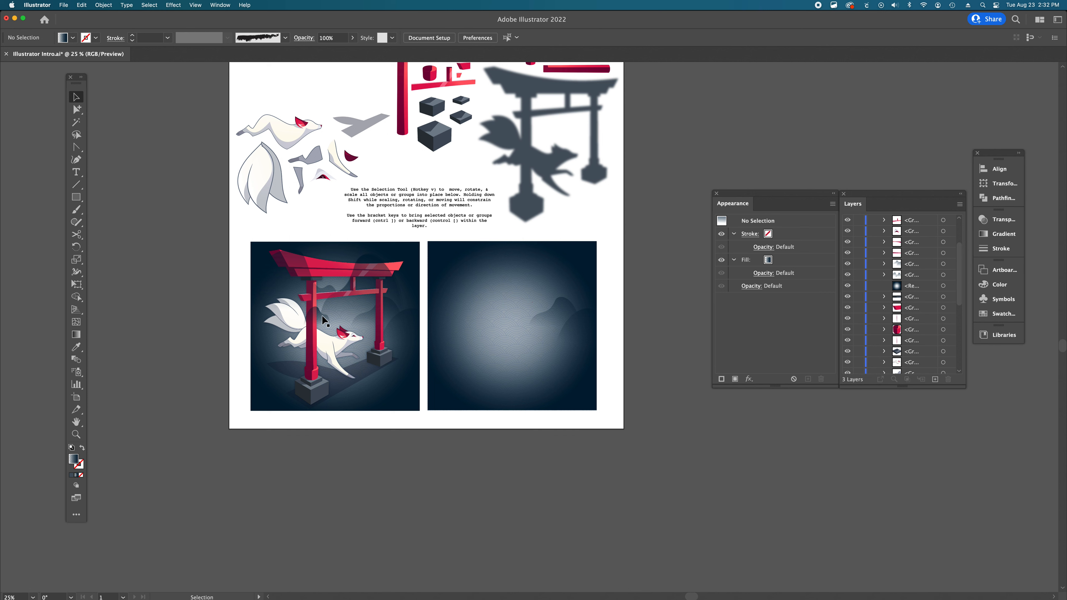
- Move the upper mountain group into the Recreate Image Here area
{"action": "left_click_drag", "start_coordinate": [326, 320], "coordinate": [494, 305]}
{"action": "key", "text": "super+z"}
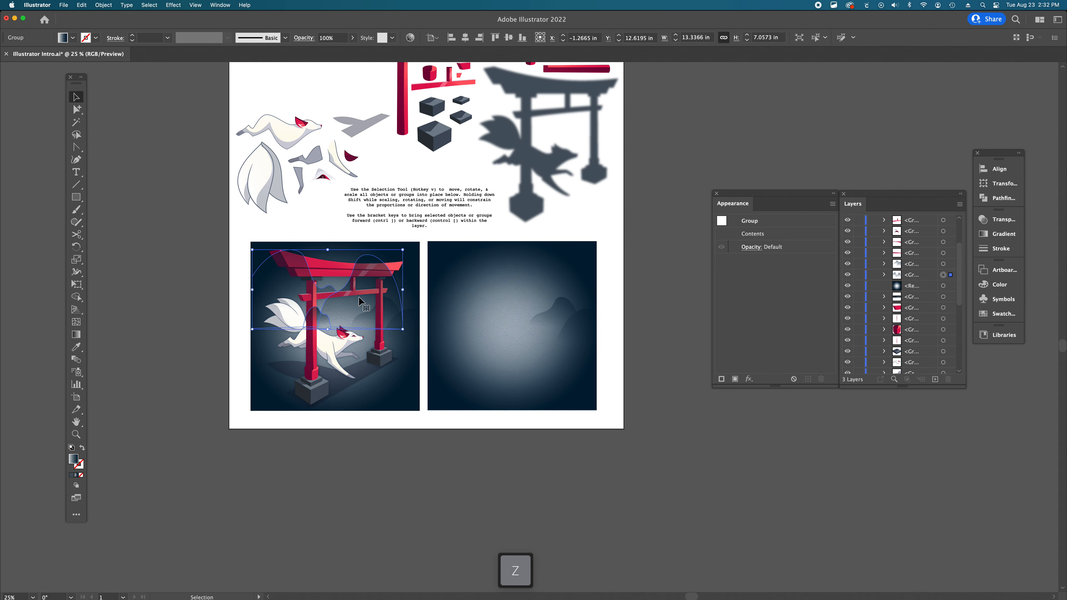
{"action": "left_click_drag", "start_coordinate": [337, 298], "coordinate": [516, 293]}
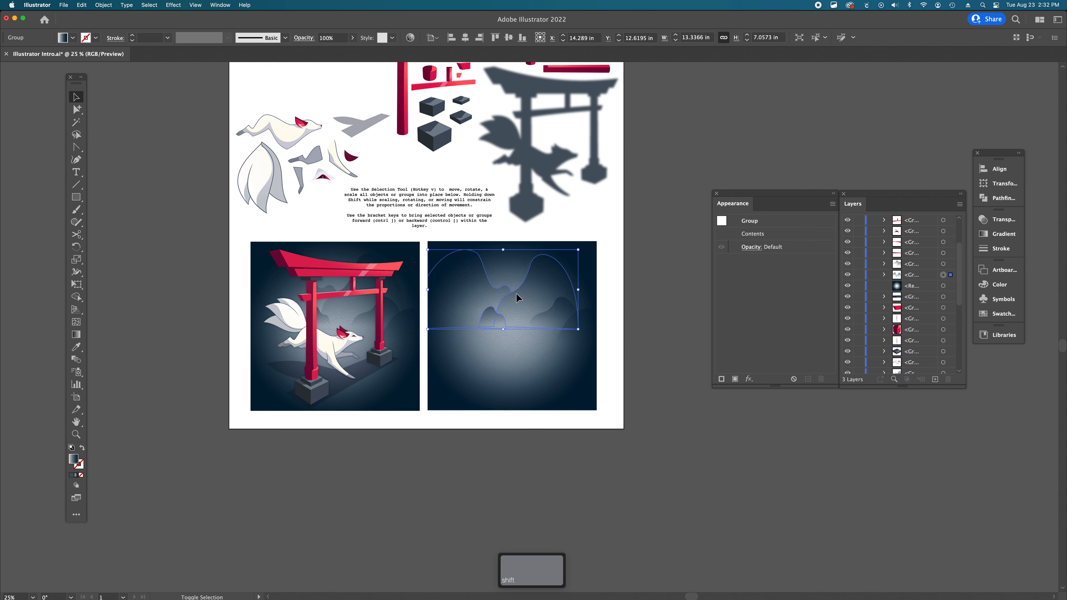
{"action": "left_click", "coordinate": [578, 497]}
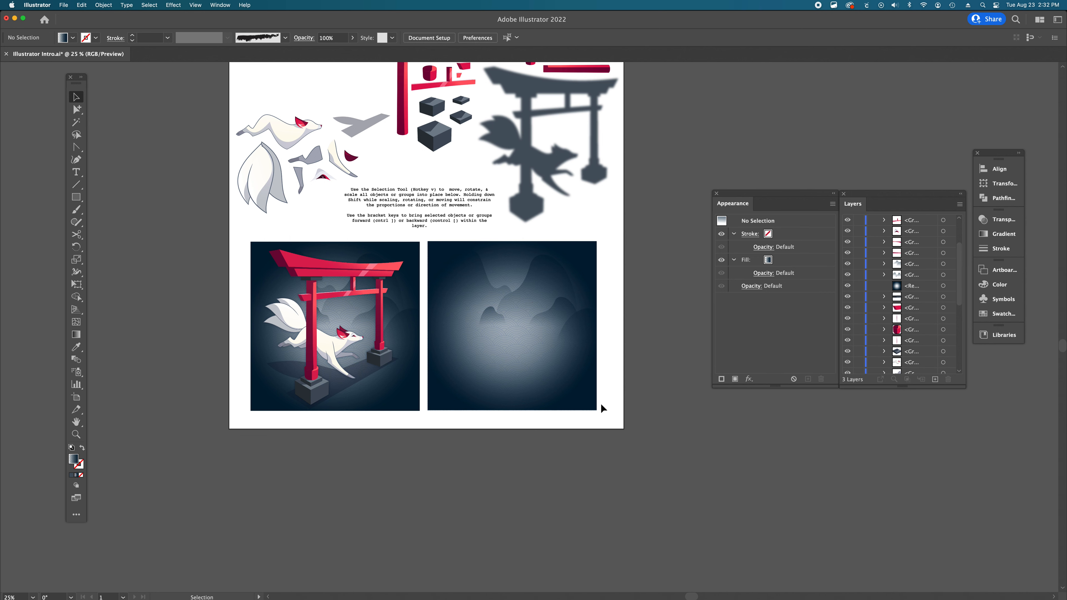
- Select the blurred torii shadow piece and move it down into the Recreate Image Here area
{"action": "scroll", "coordinate": [603, 408], "scroll_direction": "up", "scroll_amount": 2}
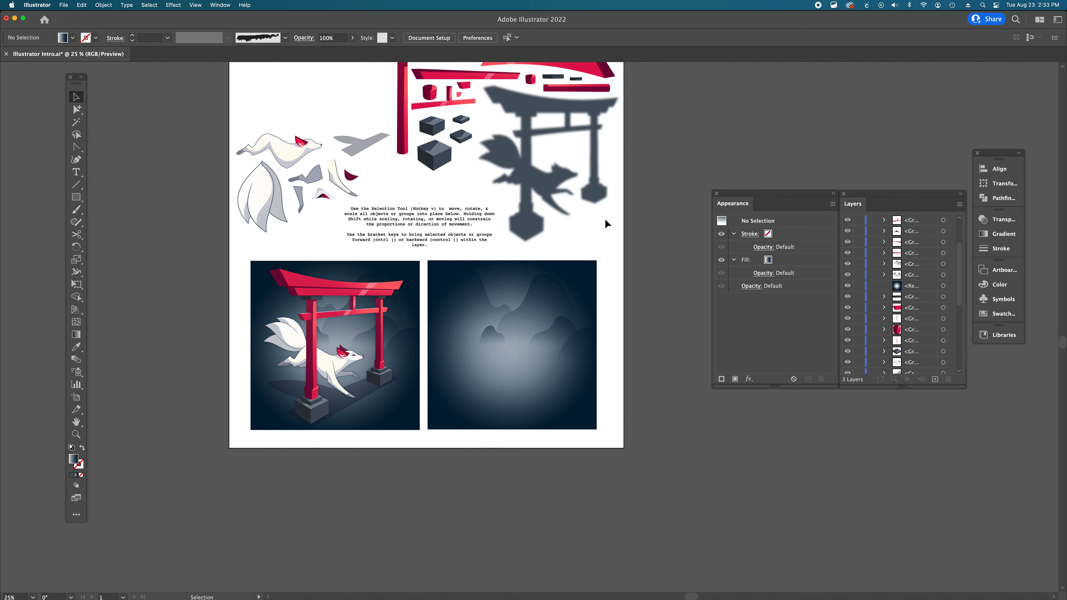
{"action": "scroll", "coordinate": [532, 160], "scroll_direction": "up", "scroll_amount": 5}
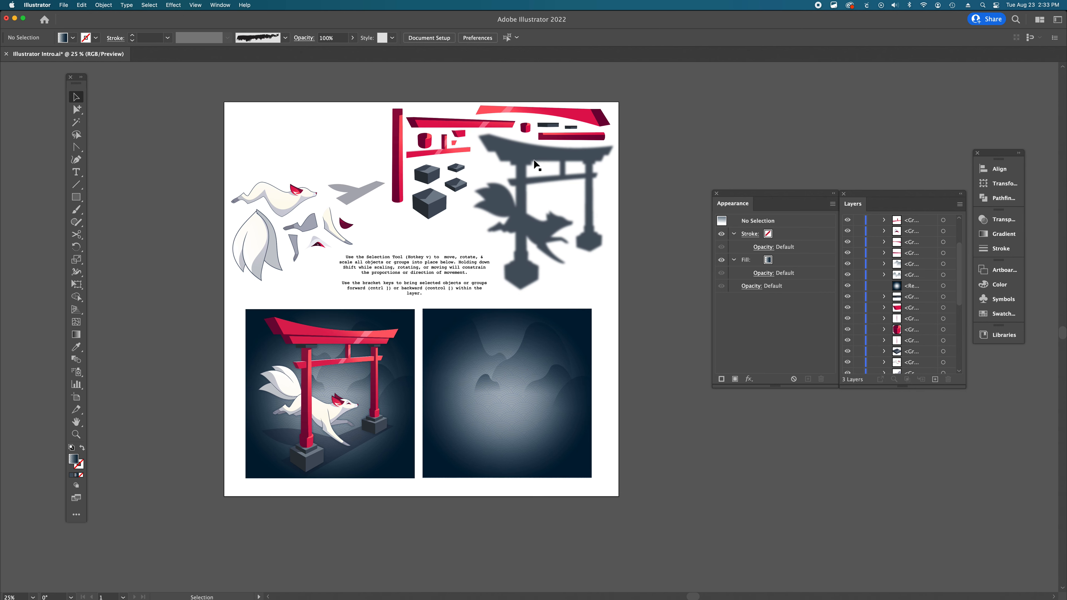
{"action": "left_click", "coordinate": [531, 160]}
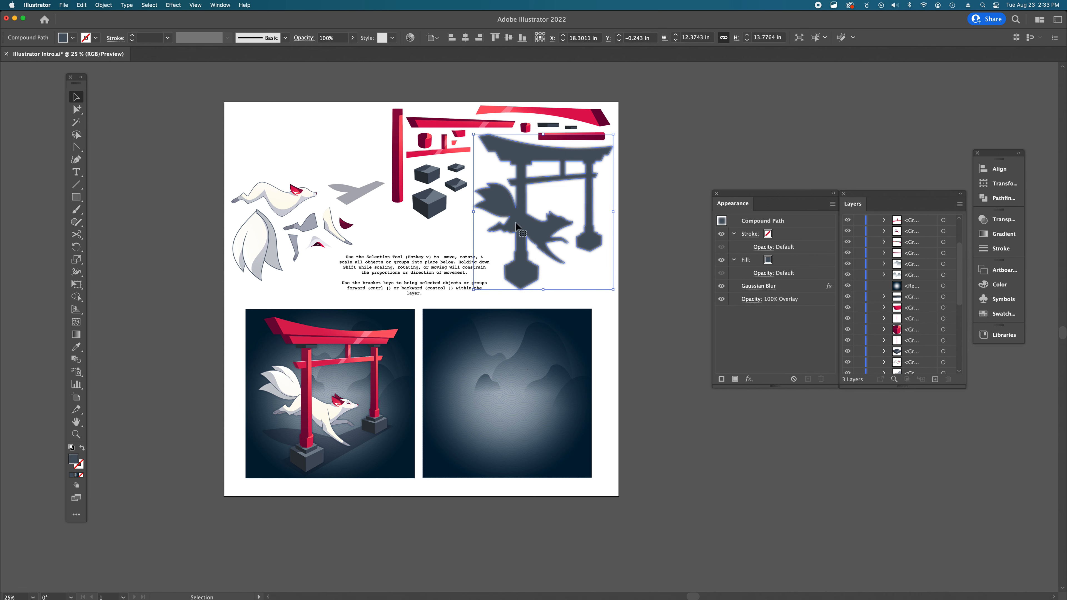
{"action": "scroll", "coordinate": [517, 174], "scroll_direction": "down", "scroll_amount": 2}
{"action": "scroll", "coordinate": [516, 175], "scroll_direction": "left", "scroll_amount": 1}
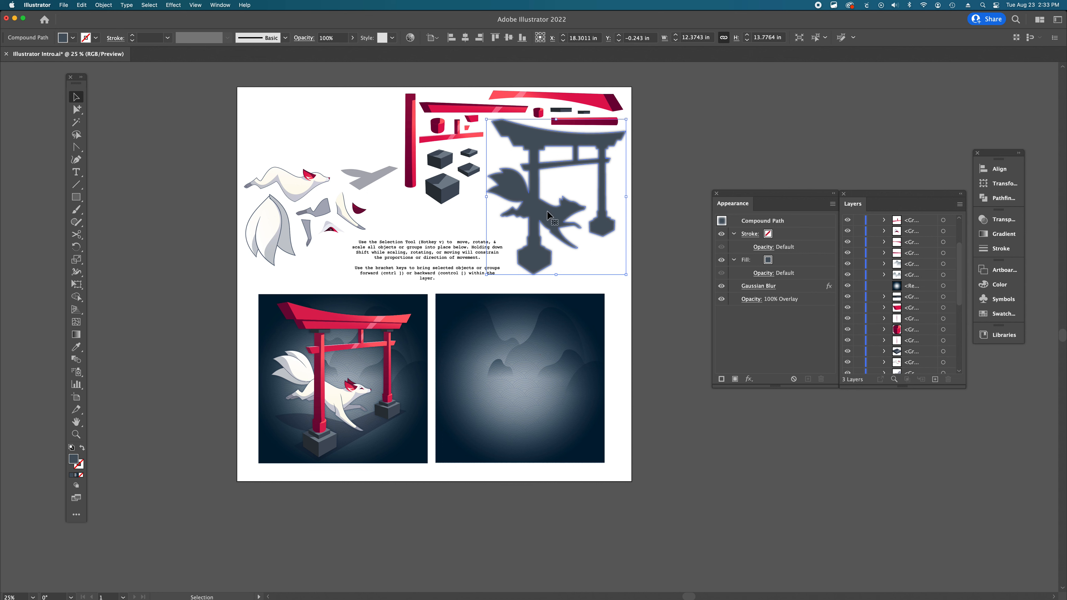
{"action": "left_click_drag", "start_coordinate": [547, 212], "coordinate": [412, 393]}
{"action": "key", "text": "super+z"}
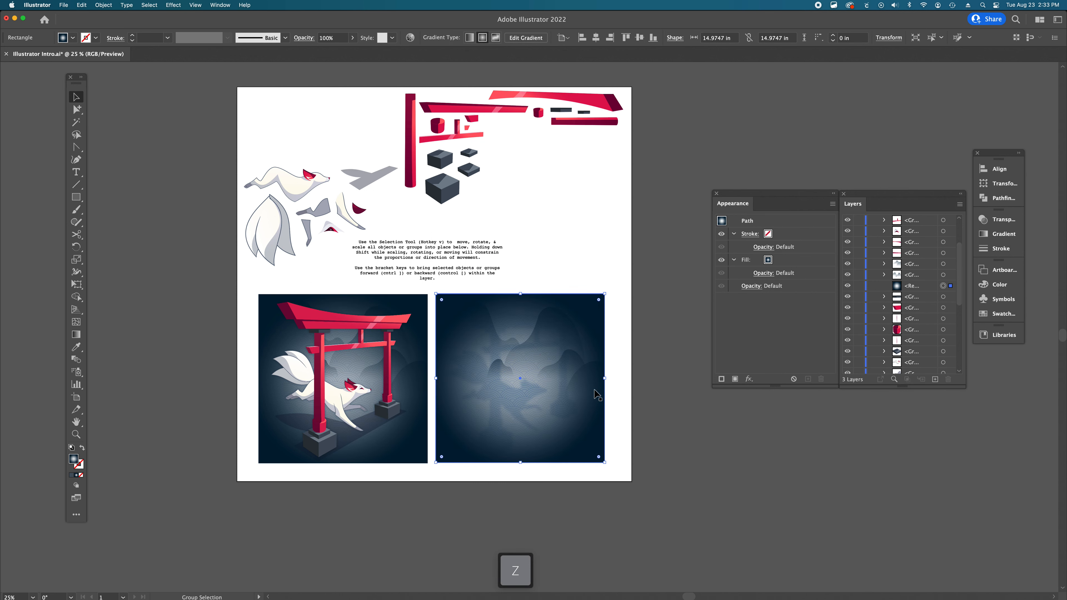
{"action": "key", "text": "super+z"}
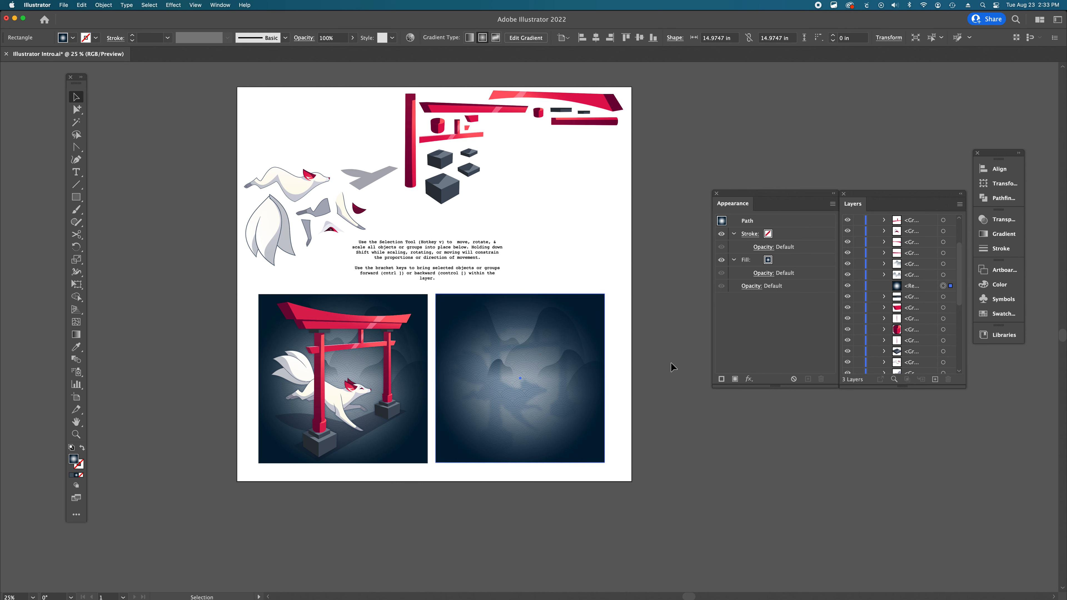
{"action": "left_click", "coordinate": [672, 368]}
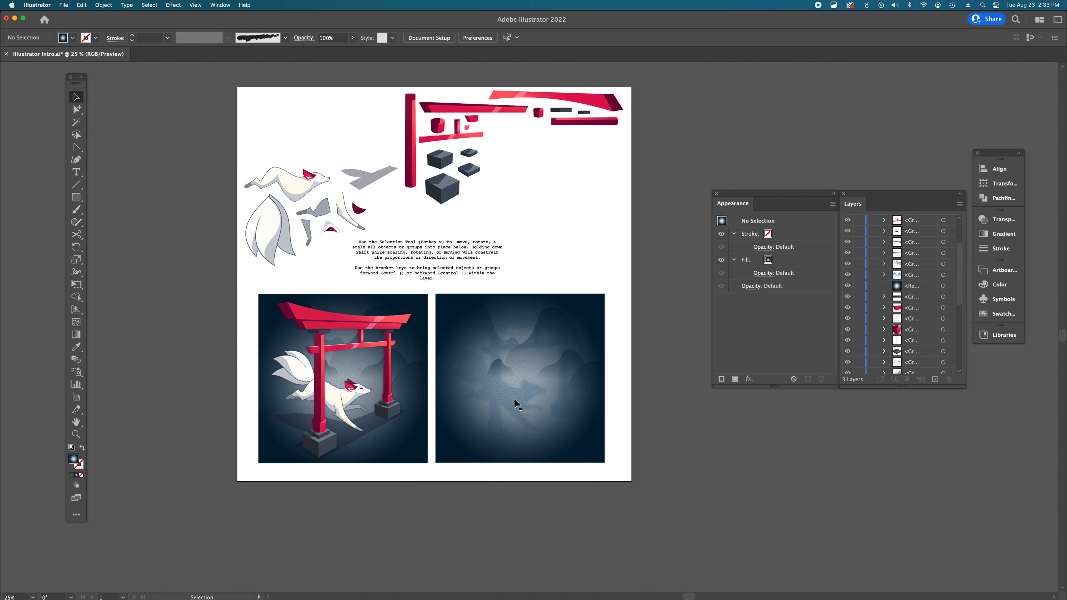
- Use outline view to select the hidden torii shadow, return to preview, and bring it forward three steps
{"action": "key", "text": "super+y"}
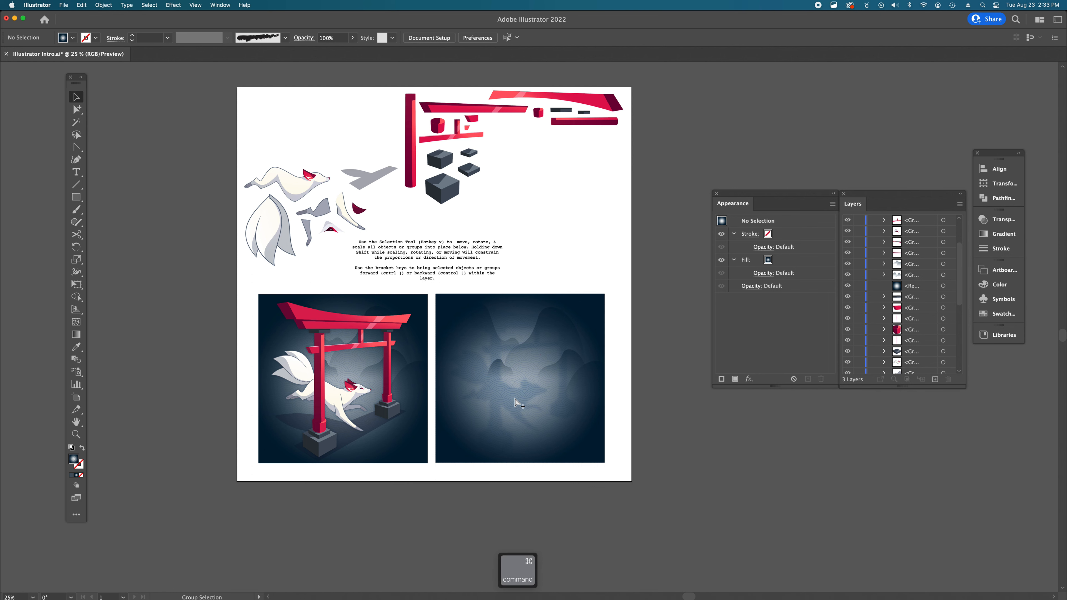
{"action": "left_click", "coordinate": [525, 420]}
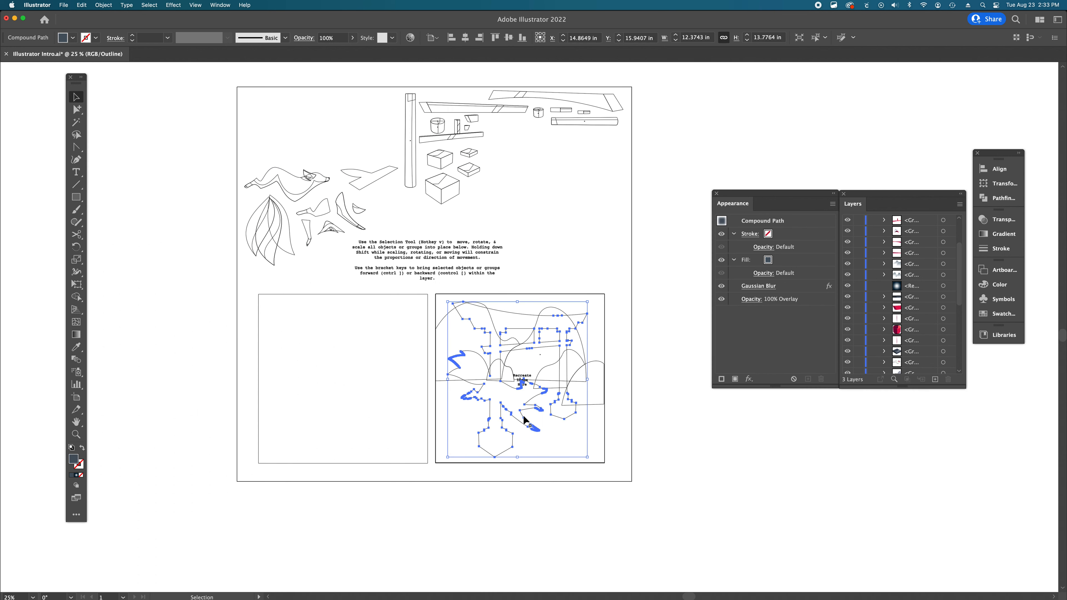
{"action": "key", "text": "super+y"}
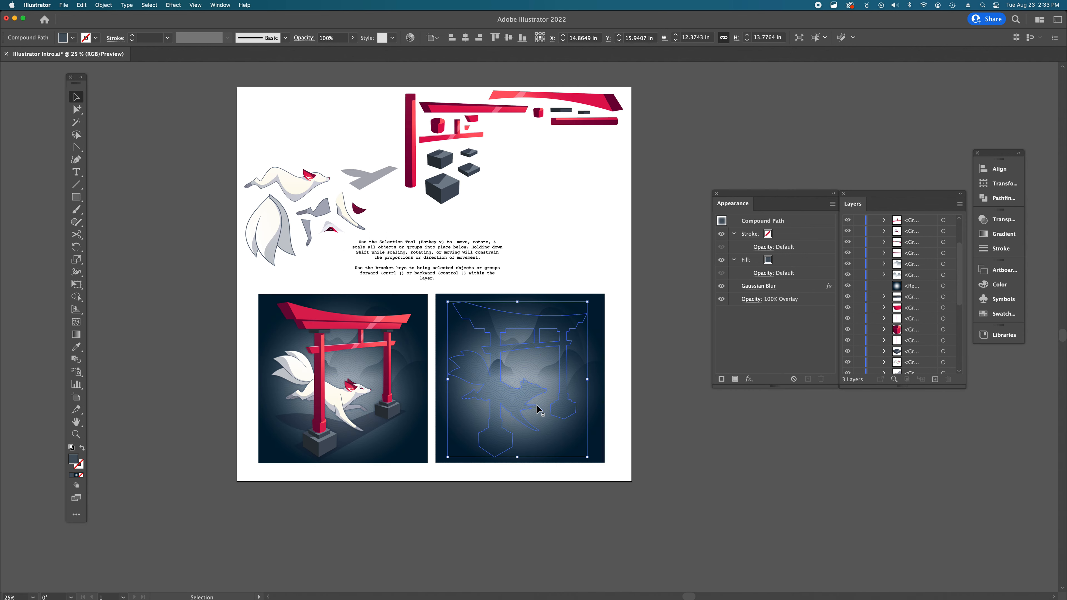
{"action": "key", "text": "super"}
{"action": "key", "text": "super+bracketright"}
{"action": "key", "text": "super+bracketright"}
{"action": "key", "text": "super+bracketright"}
{"action": "key", "text": "super+bracketright"}
{"action": "key", "text": "super+bracketright"}
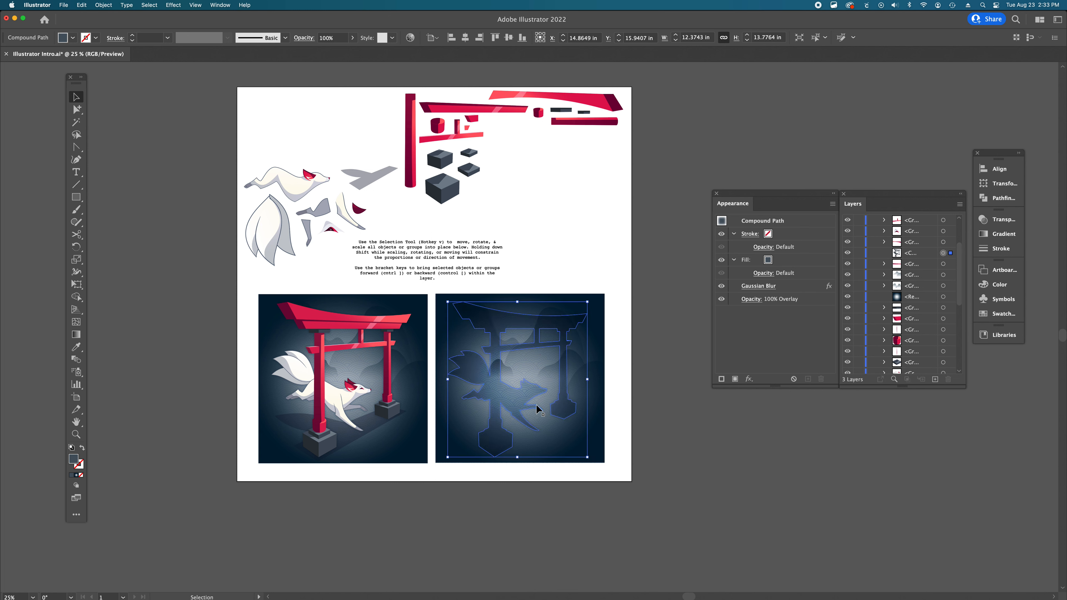
{"action": "left_click", "coordinate": [683, 411]}
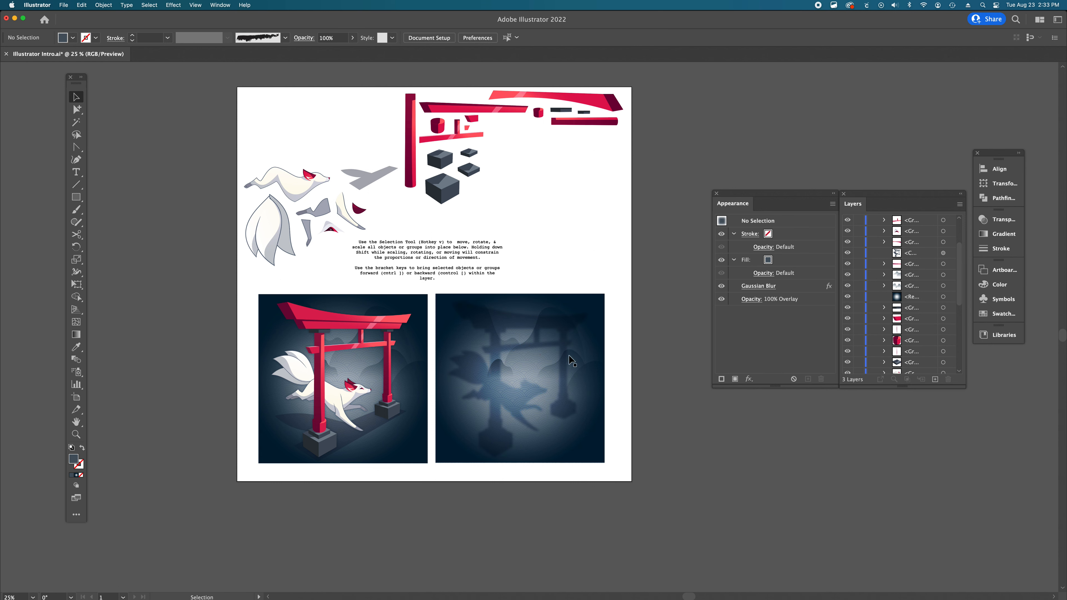
- Move the torii shadow over the example illustration to compare its placement
{"action": "left_click", "coordinate": [564, 330]}
{"action": "left_click_drag", "start_coordinate": [564, 331], "coordinate": [392, 332]}
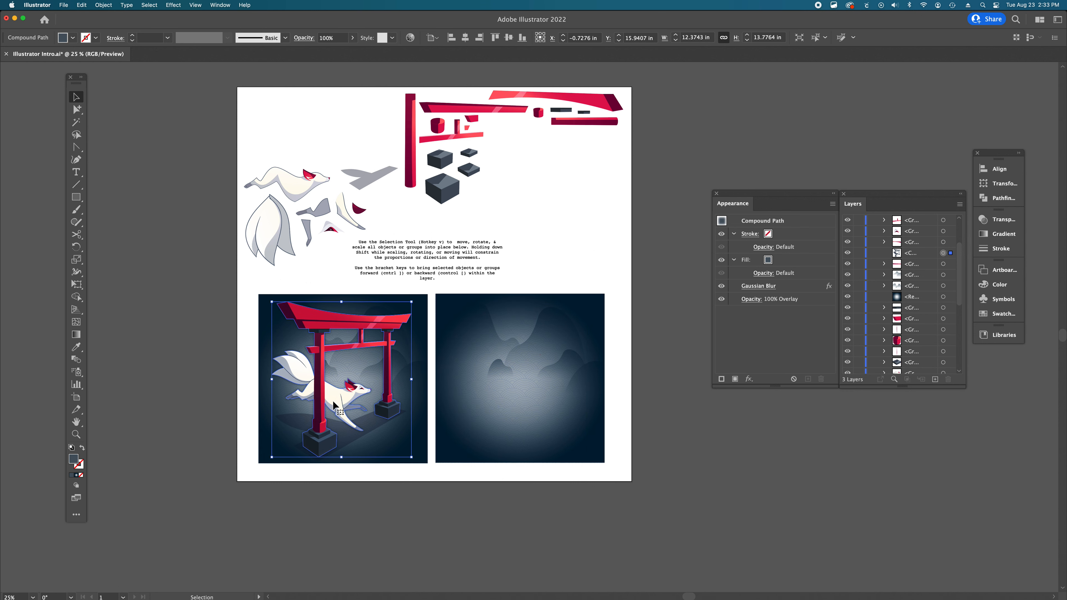
{"action": "left_click", "coordinate": [465, 377], "text": "super"}
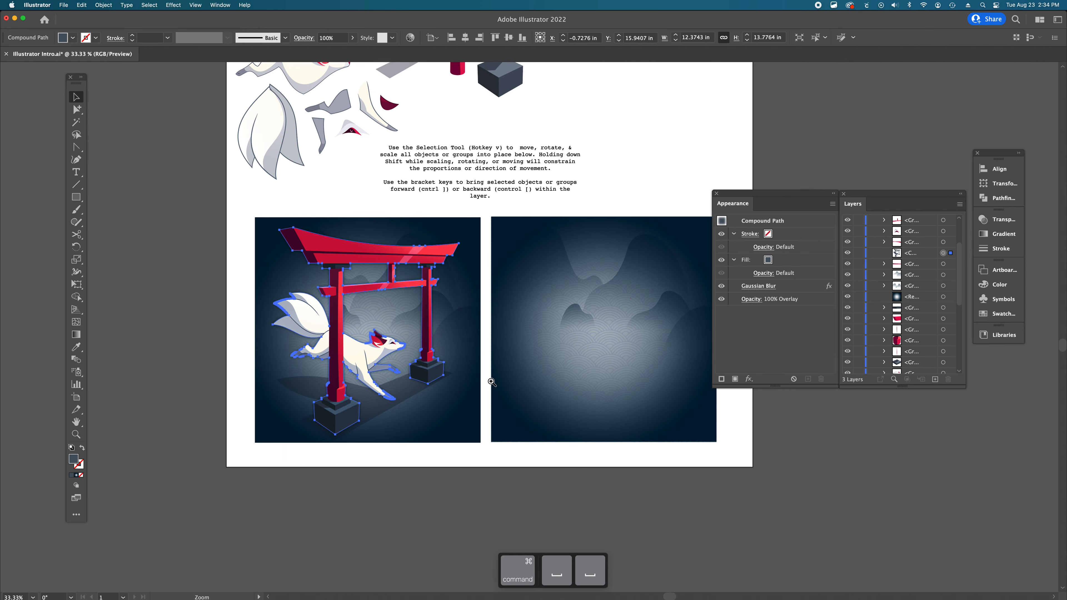
{"action": "left_click", "coordinate": [490, 381], "text": "super"}
{"action": "scroll", "coordinate": [441, 352], "scroll_direction": "up", "scroll_amount": 2}
{"action": "scroll", "coordinate": [441, 353], "scroll_direction": "right", "scroll_amount": 3}
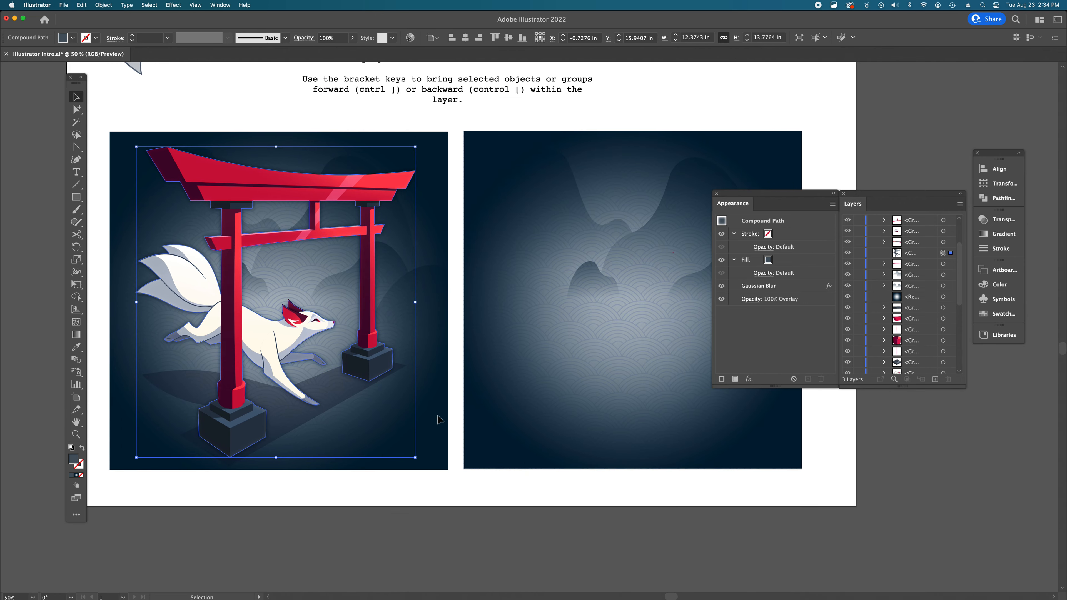
- Move the torii shadow back into the Recreate Image Here area, keeping it horizontally aligned
{"action": "scroll", "coordinate": [267, 428], "scroll_direction": "right", "scroll_amount": 2}
{"action": "left_click_drag", "start_coordinate": [224, 422], "coordinate": [589, 408]}
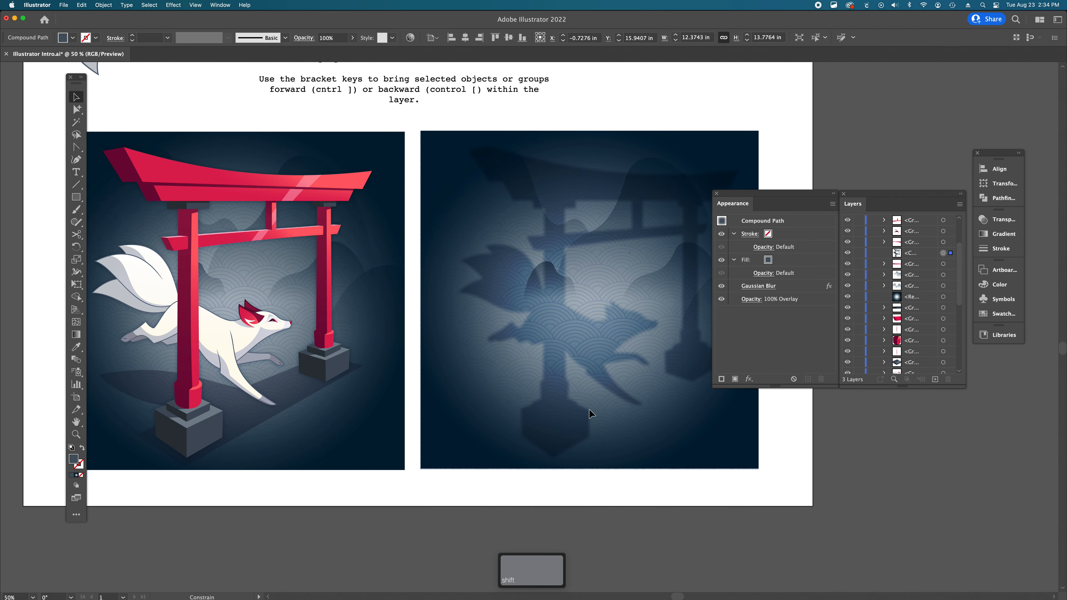
{"action": "left_click_drag", "start_coordinate": [589, 408], "coordinate": [573, 409]}
{"action": "scroll", "coordinate": [628, 365], "scroll_direction": "right", "scroll_amount": 4}
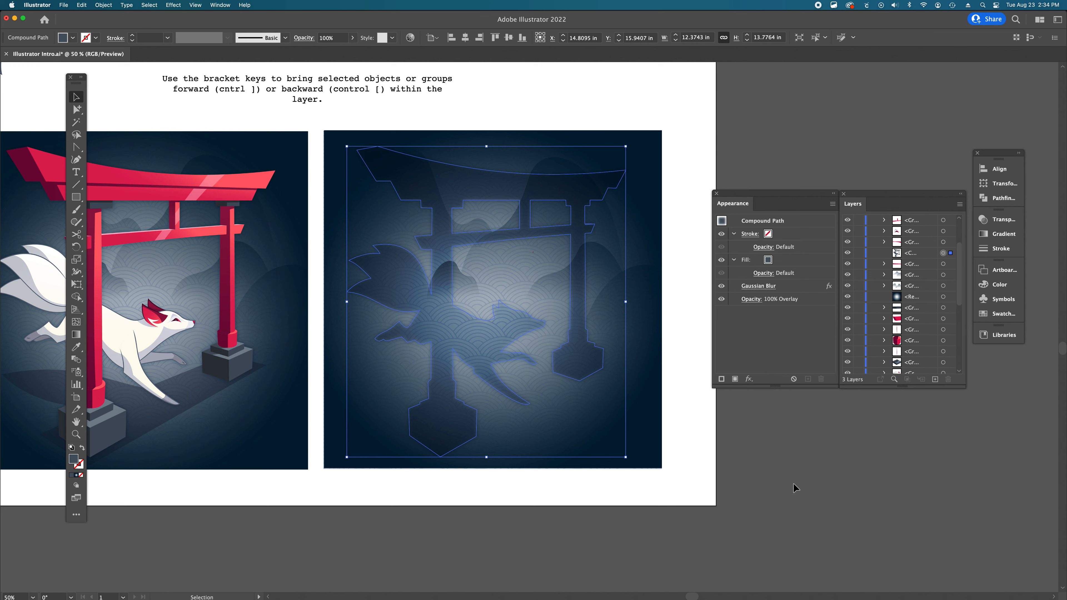
{"action": "left_click", "coordinate": [787, 485]}
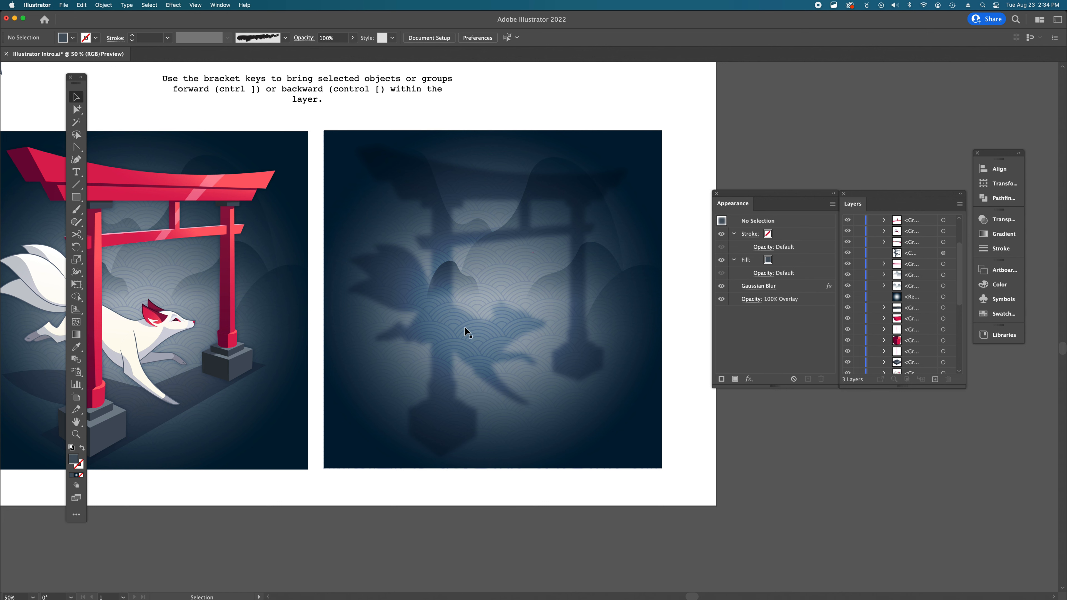
{"action": "key", "text": "super+minus"}
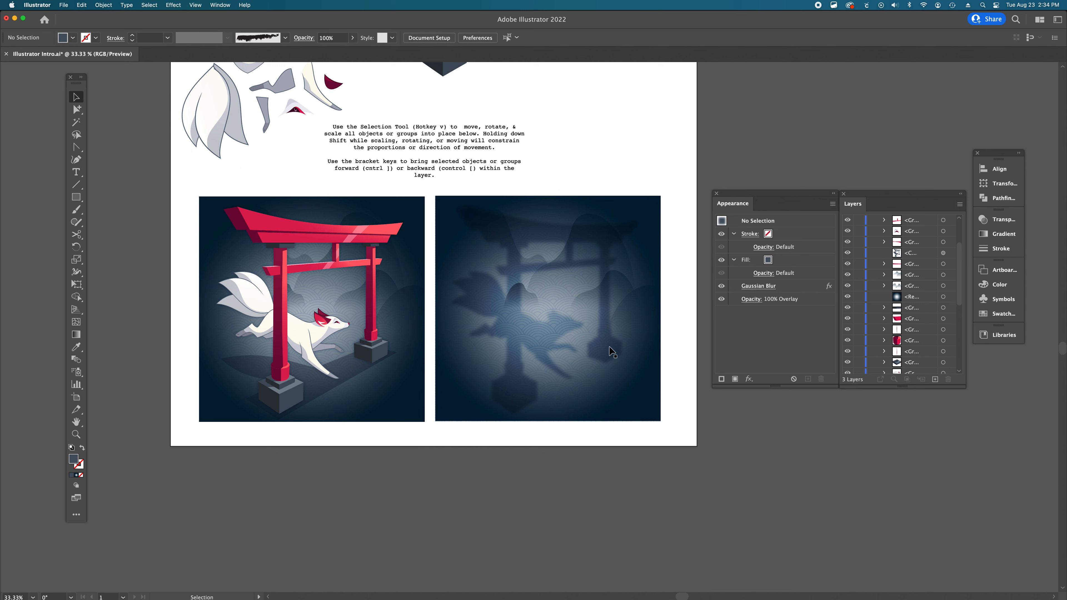
{"action": "key", "text": "v"}
{"action": "left_click_drag", "start_coordinate": [674, 437], "coordinate": [448, 201]}
{"action": "left_click", "coordinate": [580, 433]}
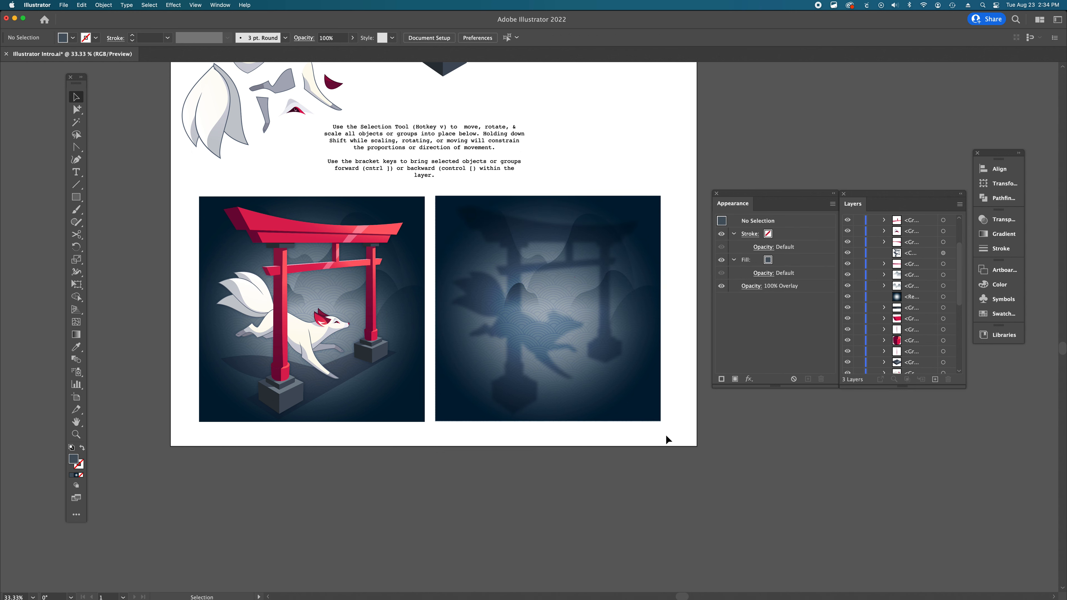
- Select every piece inside the Recreate Image Here area and group them together
{"action": "key", "text": "v"}
{"action": "left_click_drag", "start_coordinate": [674, 437], "coordinate": [439, 201]}
{"action": "key", "text": "super+g"}
{"action": "left_click", "coordinate": [587, 429]}
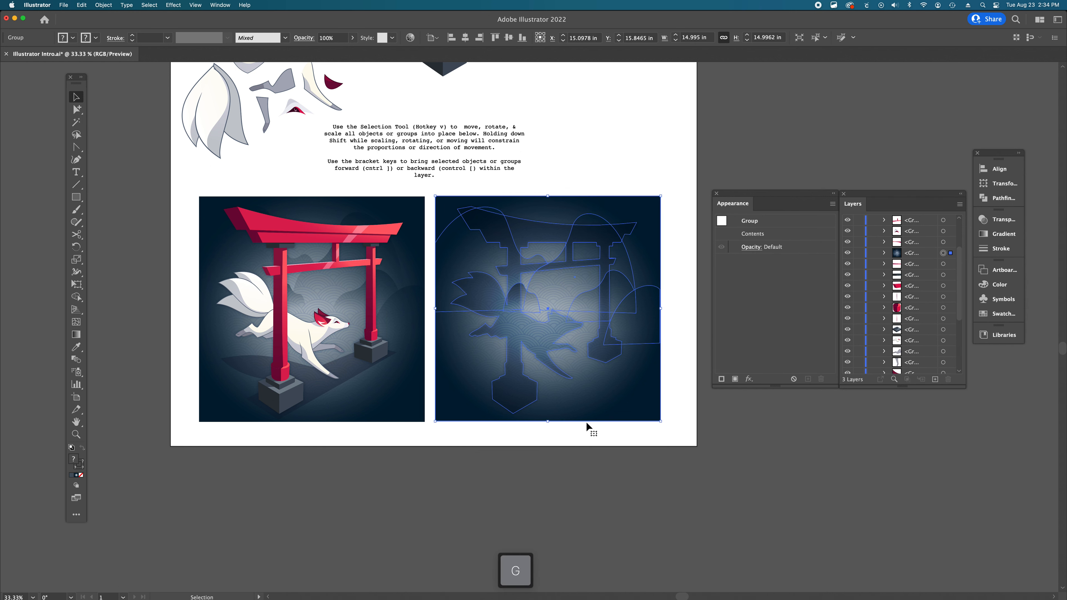
- Move the fox body group into the Recreate Image Here area and bring it forward six steps
{"action": "scroll", "coordinate": [587, 343], "scroll_direction": "up", "scroll_amount": 5}
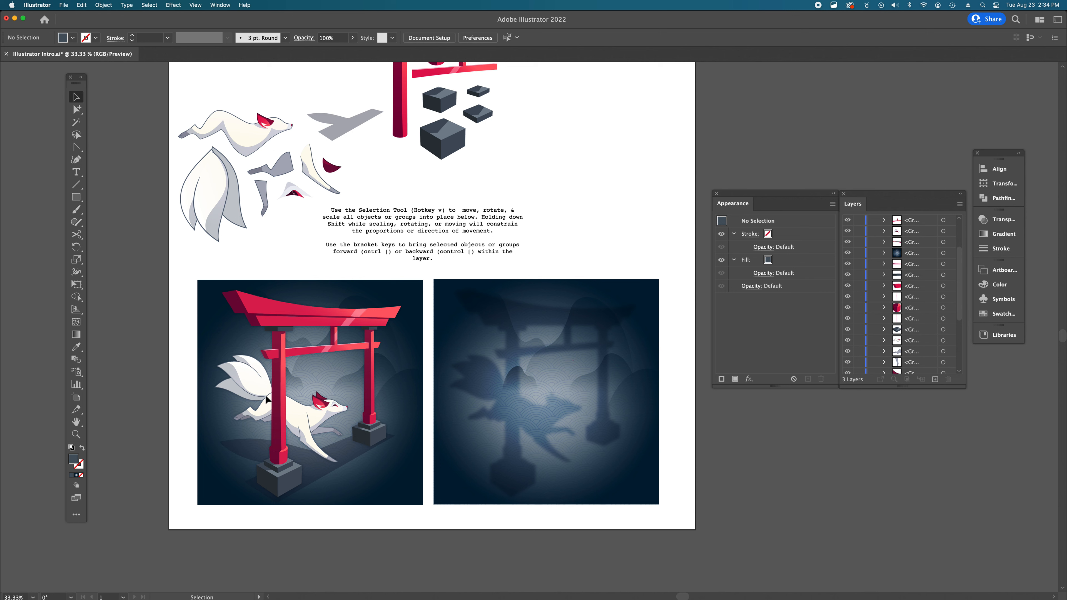
{"action": "left_click", "coordinate": [243, 127]}
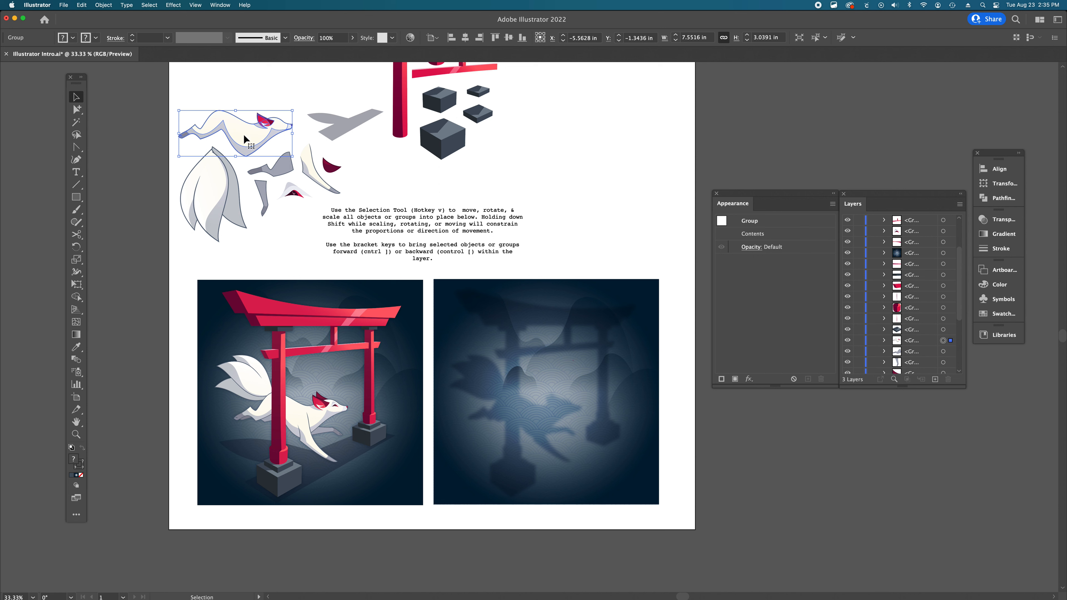
{"action": "left_click_drag", "start_coordinate": [243, 136], "coordinate": [540, 419]}
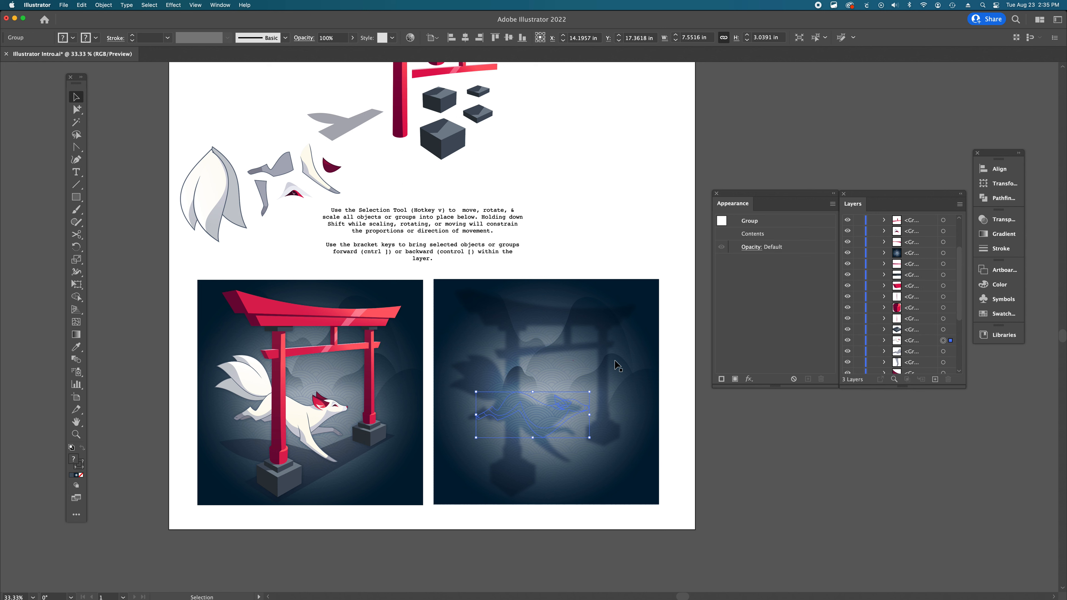
{"action": "key", "text": "super+bracketright"}
{"action": "key", "text": "super+bracketright"}
{"action": "key", "text": "super+bracketright"}
{"action": "key", "text": "super+bracketright"}
{"action": "key", "text": "super+bracketright"}
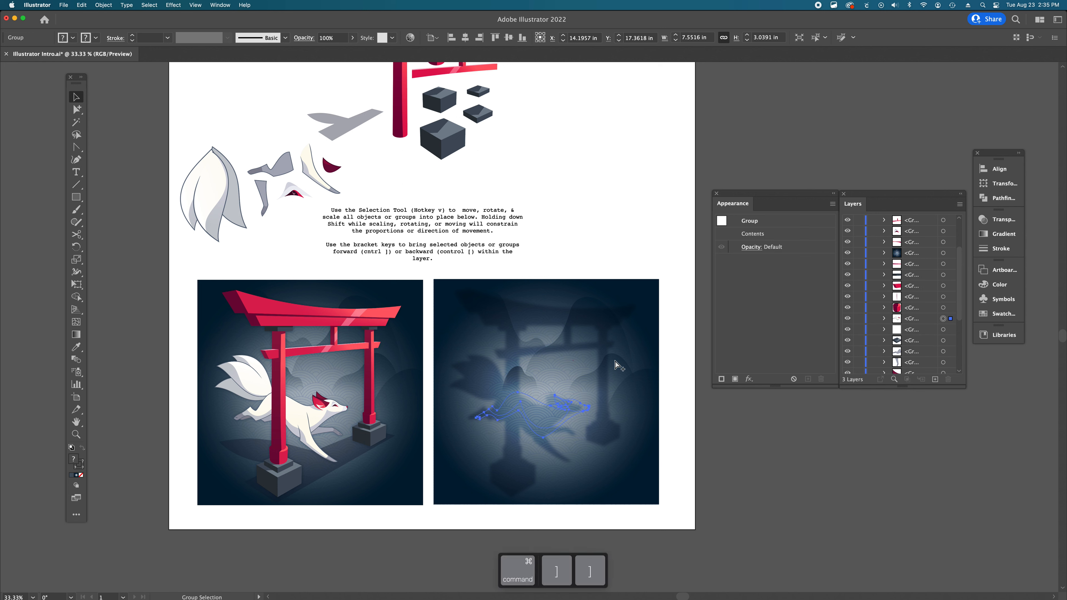
{"action": "key", "text": "super+bracketright"}
{"action": "key", "text": "super+bracketright"}
{"action": "key", "text": "super+bracketright"}
{"action": "key", "text": "super+bracketright"}
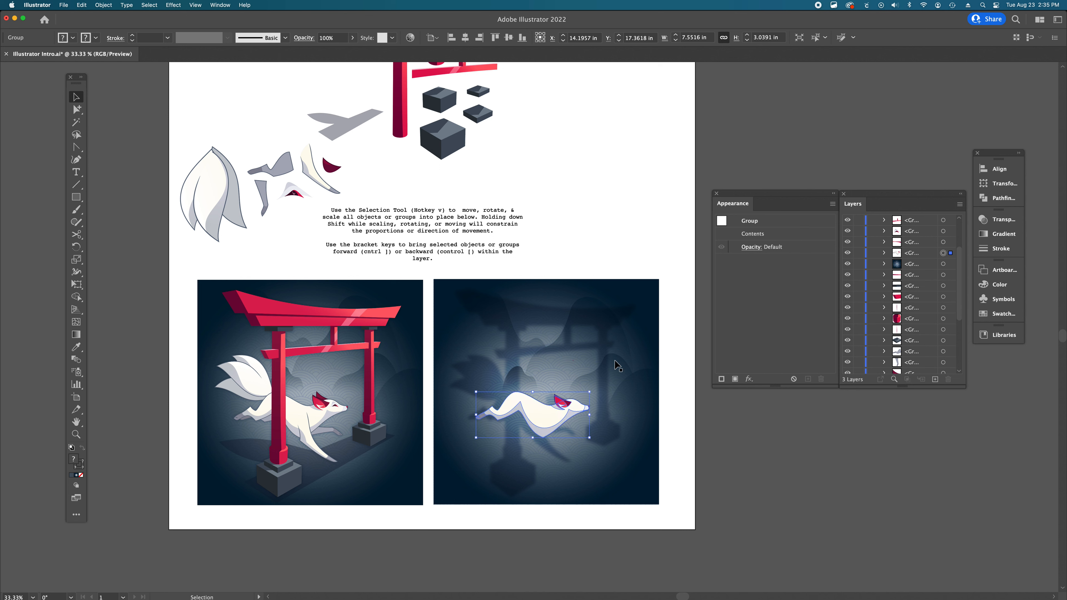
- Nudge the fox body group slightly left within the Recreate Image Here area
{"action": "left_click_drag", "start_coordinate": [547, 416], "coordinate": [541, 415]}
{"action": "left_click", "coordinate": [763, 456]}
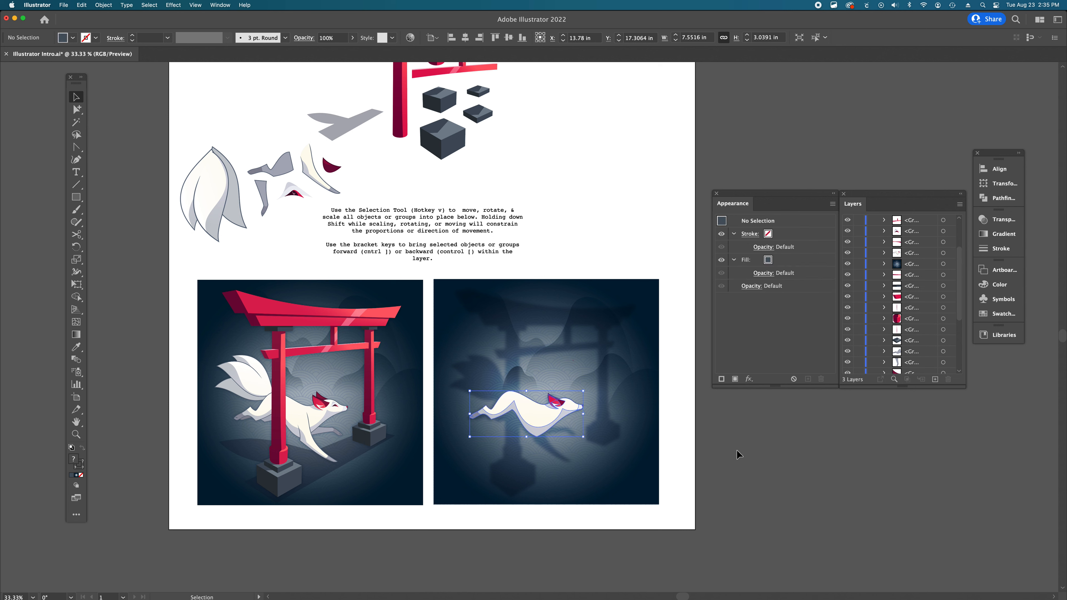
{"action": "left_click", "coordinate": [586, 425], "text": "super"}
{"action": "left_click", "coordinate": [586, 425], "text": "super"}
{"action": "left_click_drag", "start_coordinate": [586, 424], "coordinate": [650, 461]}
{"action": "left_click", "coordinate": [759, 458]}
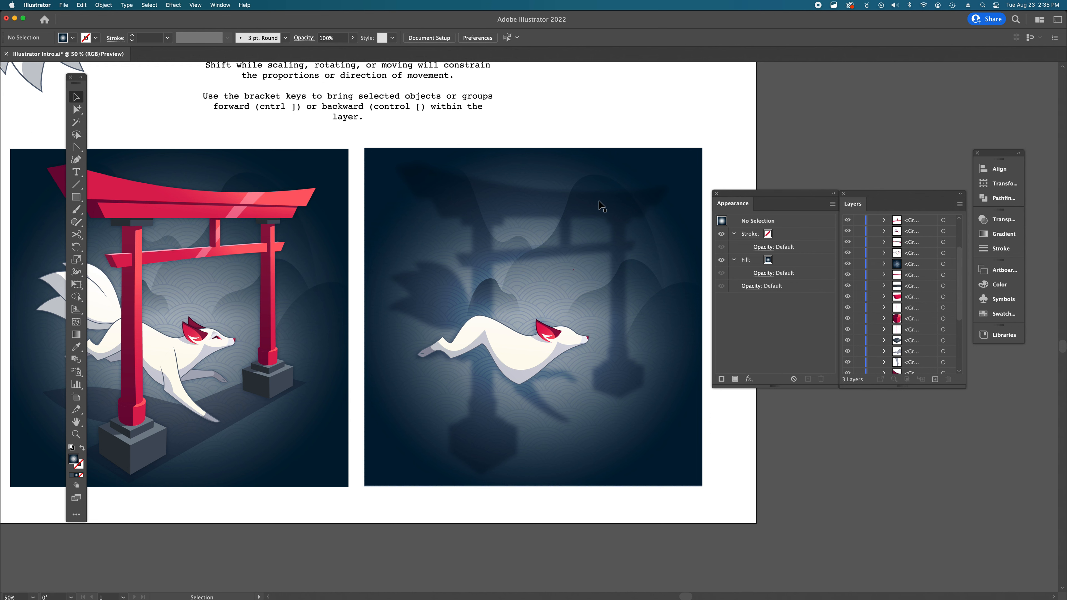
- Send the background group backward to the very back of the pieces layer
{"action": "scroll", "coordinate": [307, 97], "scroll_direction": "up", "scroll_amount": 2}
{"action": "scroll", "coordinate": [318, 122], "scroll_direction": "down", "scroll_amount": 4}
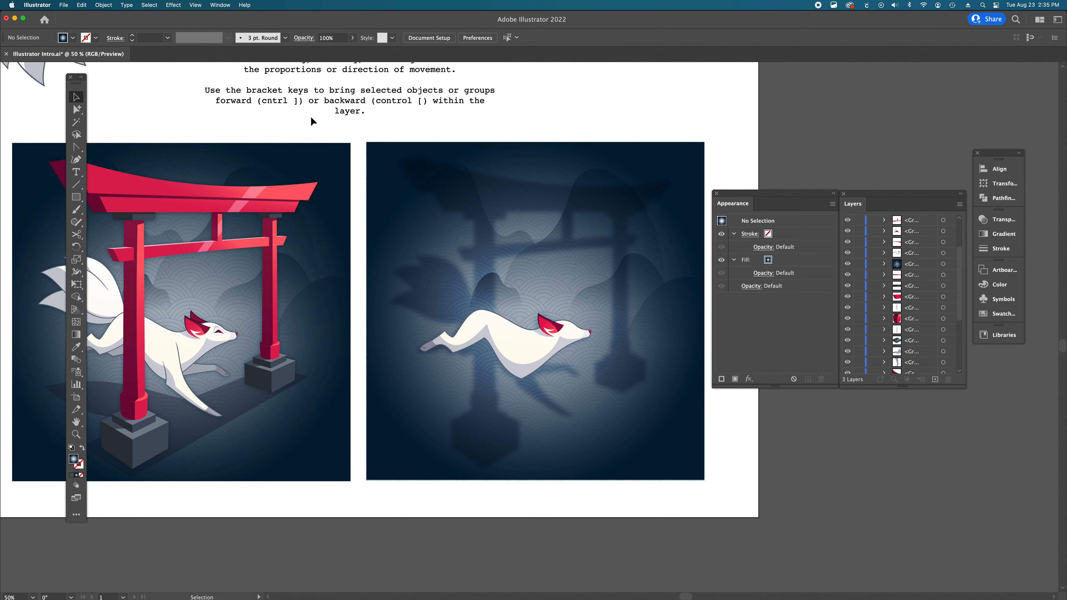
{"action": "scroll", "coordinate": [733, 142], "scroll_direction": "right", "scroll_amount": 3}
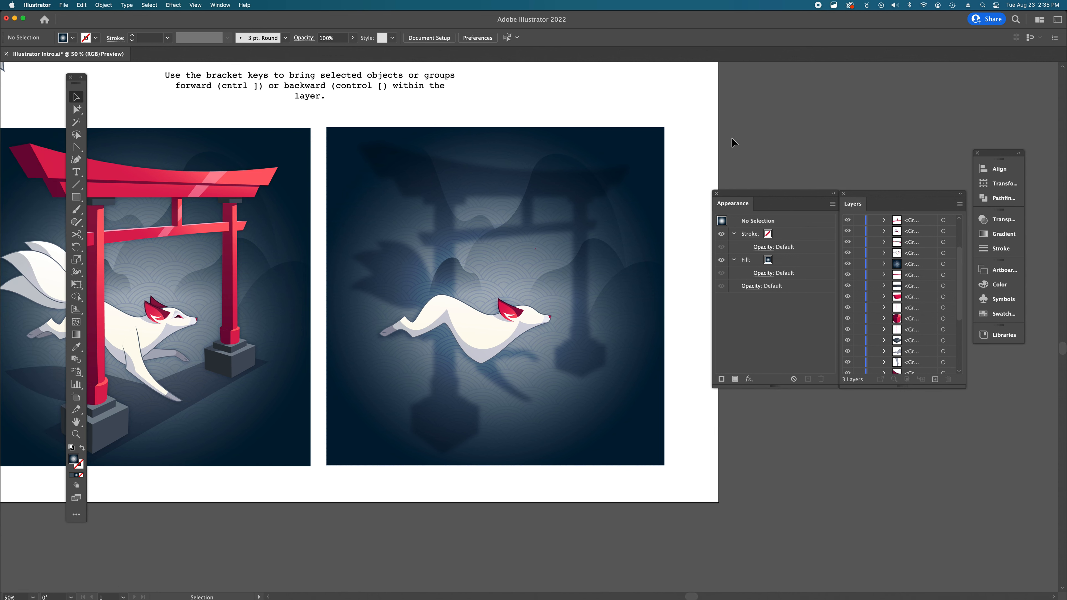
{"action": "left_click", "coordinate": [622, 173]}
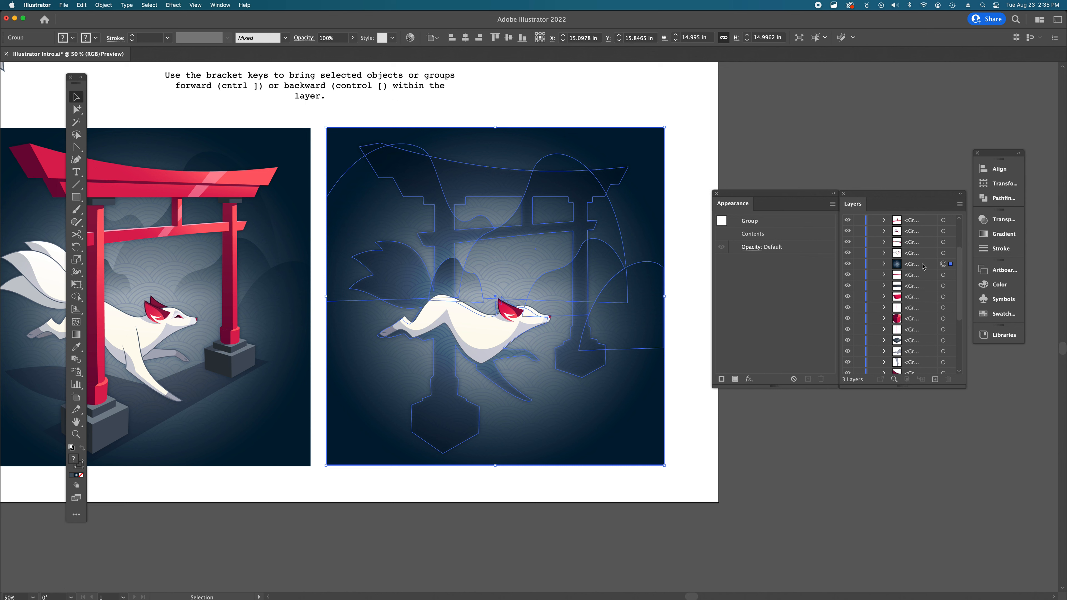
{"action": "key", "text": "super+bracketleft"}
{"action": "key", "text": "super"}
{"action": "key", "text": "super"}
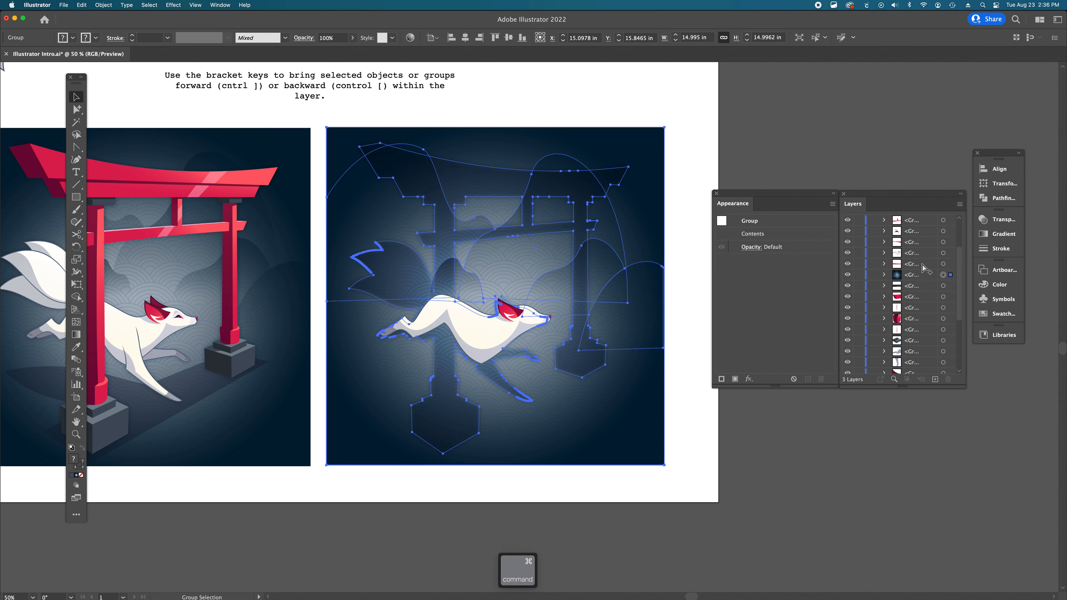
{"action": "key", "text": "shift"}
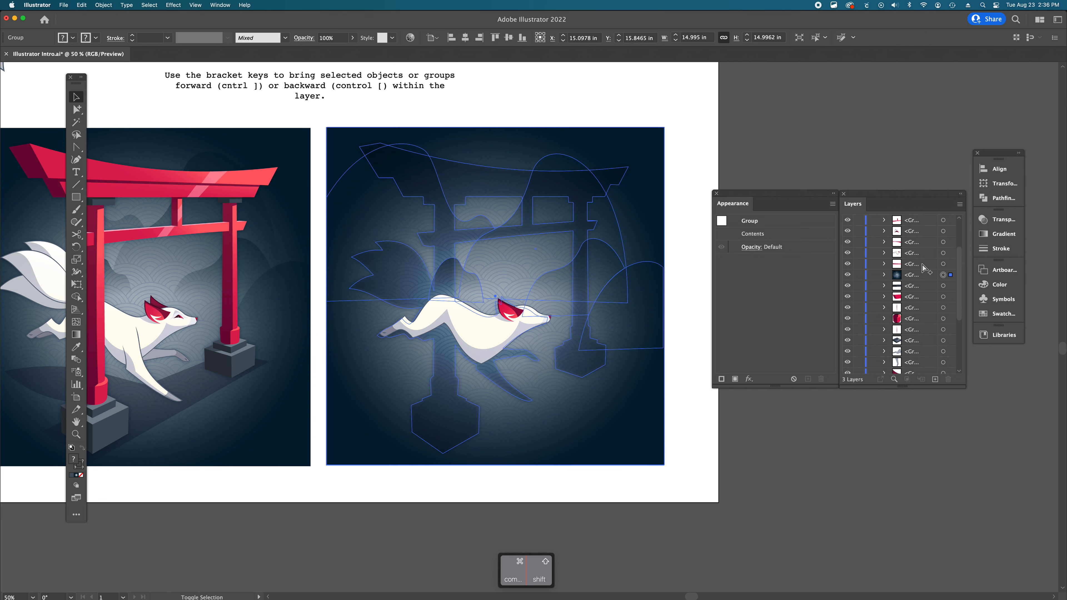
{"action": "key", "text": "super+shift+bracketleft"}
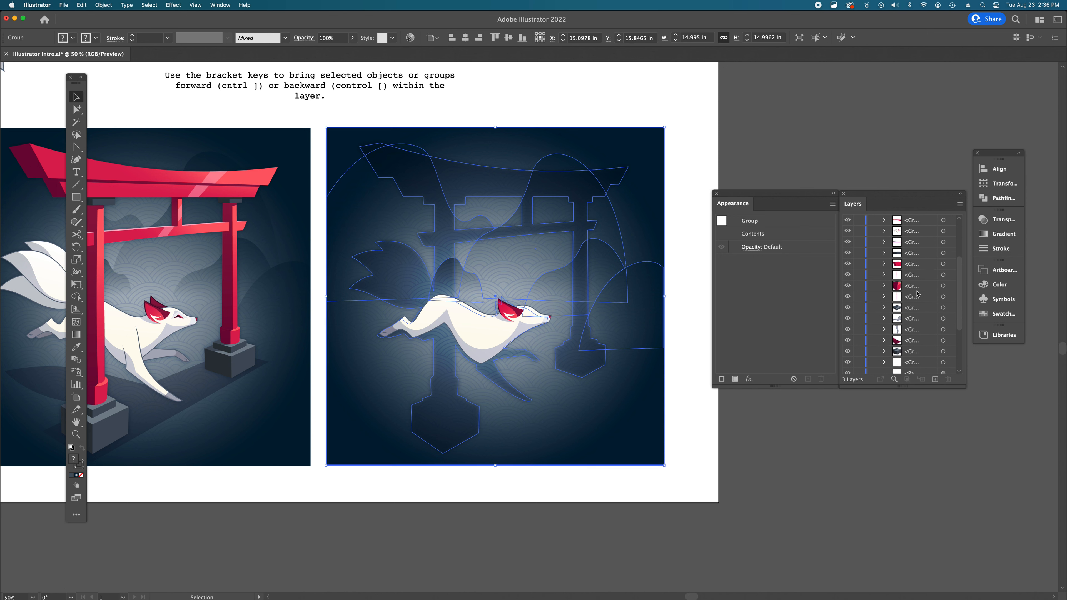
{"action": "scroll", "coordinate": [914, 336], "scroll_direction": "down", "scroll_amount": 4}
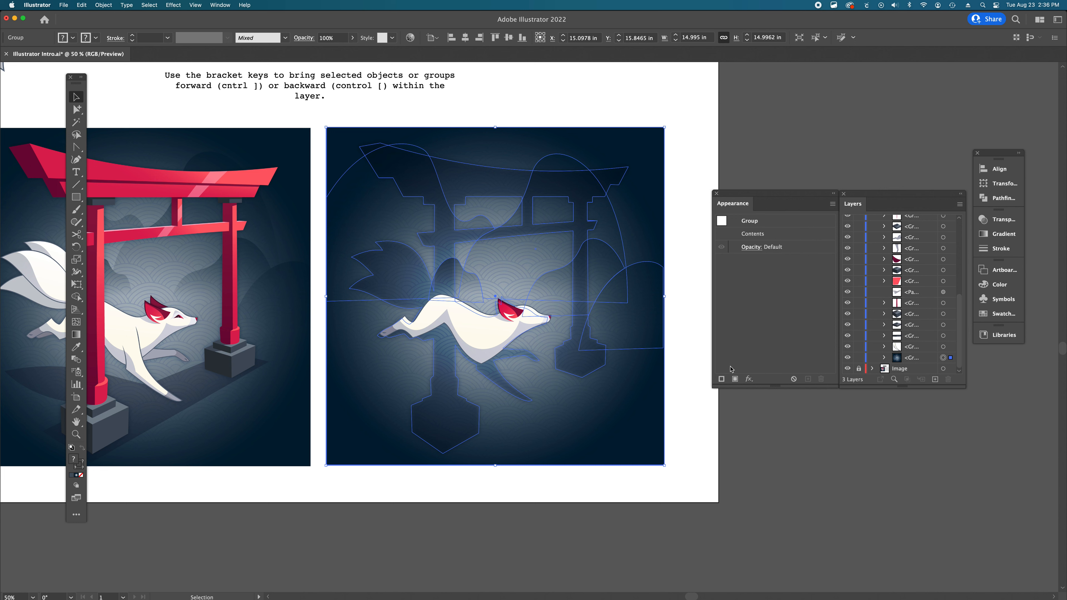
{"action": "left_click", "coordinate": [686, 361]}
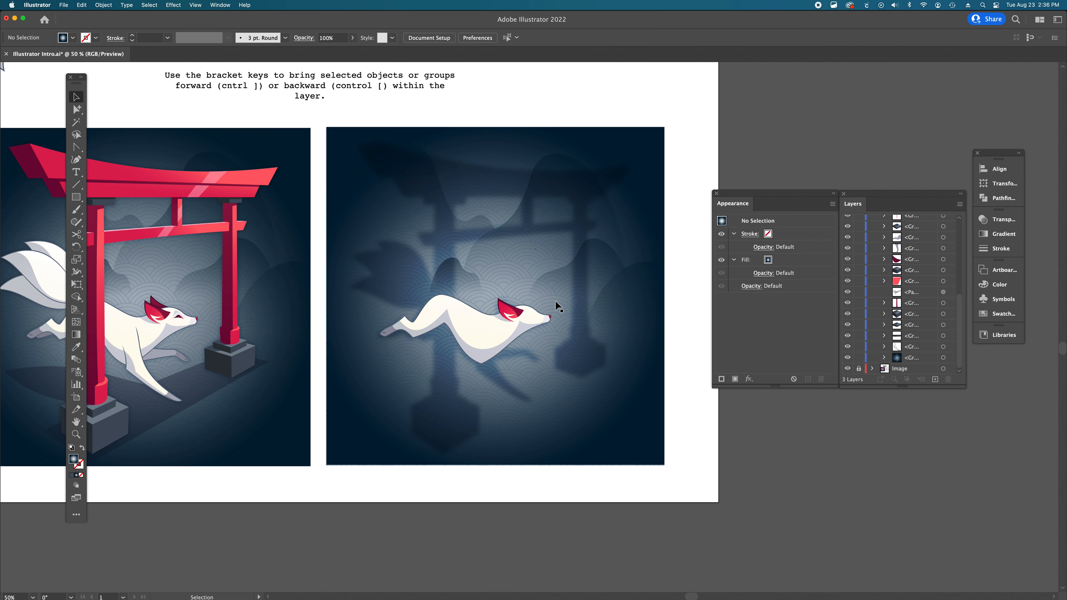
- Reselect the background group and try changing its stacking order once more, then step it back
{"action": "left_click", "coordinate": [572, 287]}
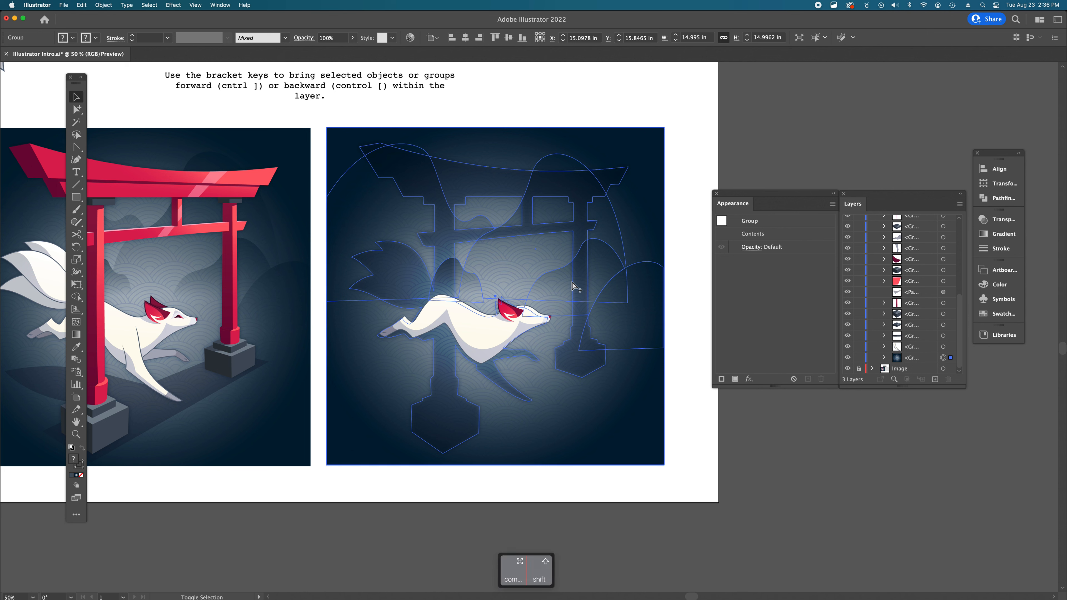
{"action": "key", "text": "super+shift+bracketleft"}
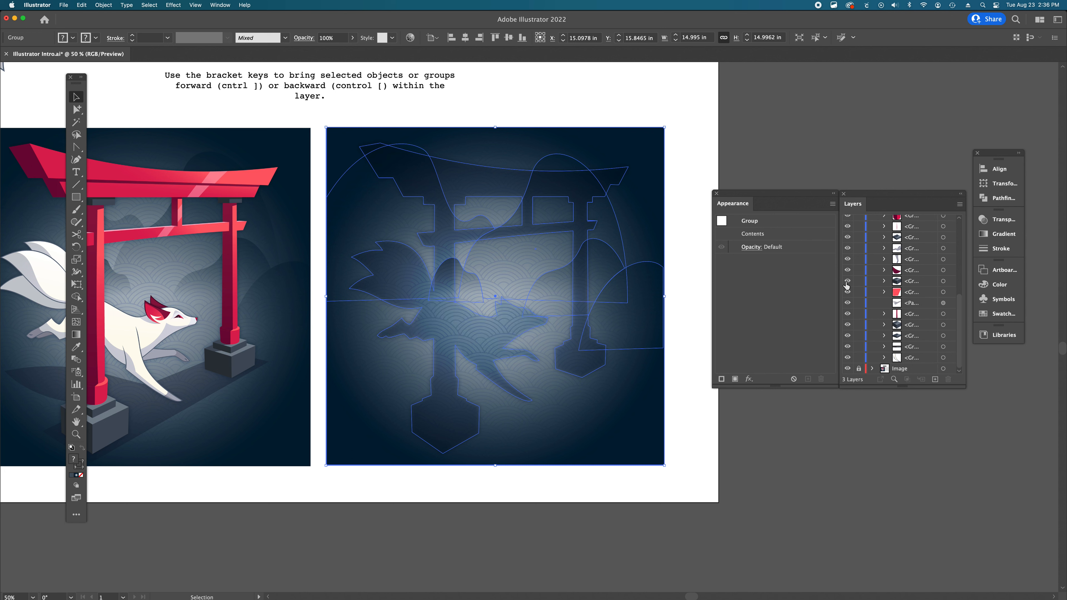
{"action": "scroll", "coordinate": [853, 287], "scroll_direction": "up", "scroll_amount": 10}
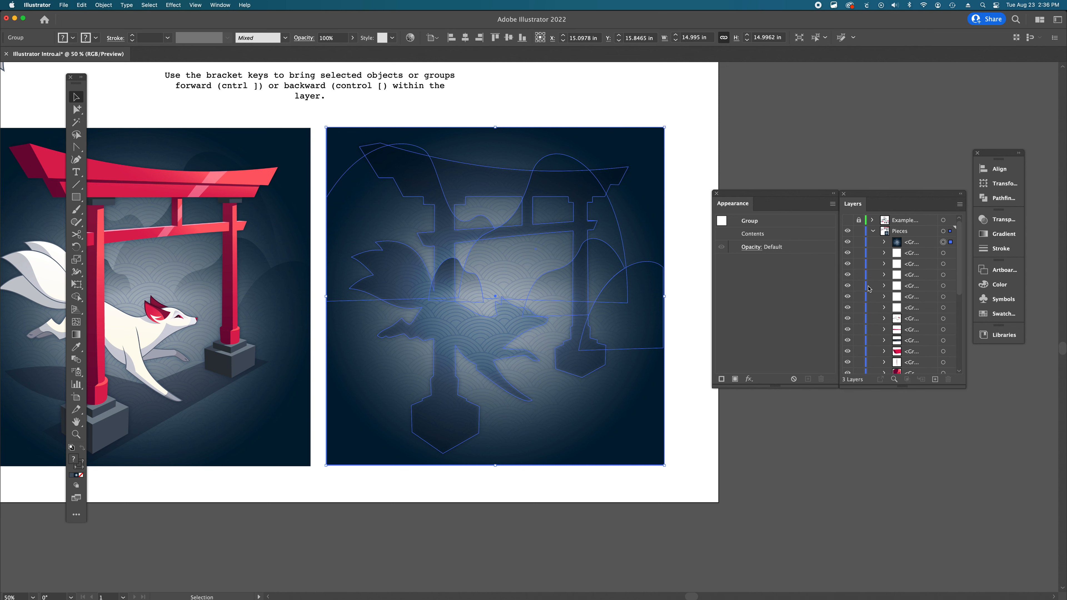
{"action": "key", "text": "super+bracketleft"}
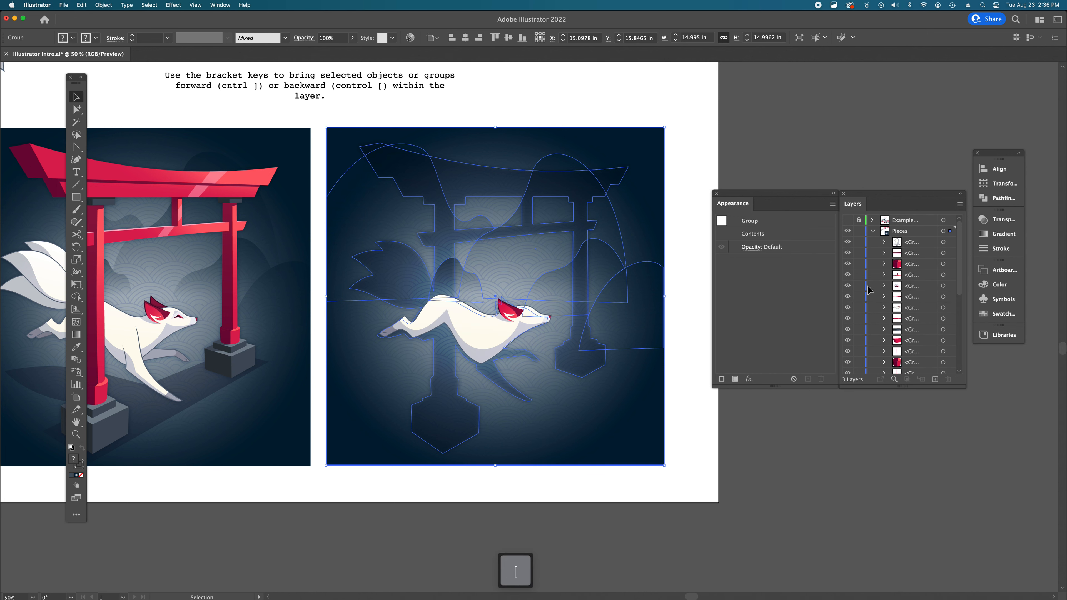
{"action": "left_click", "coordinate": [724, 450]}
- Select the tail, leg and ear pieces together and move them into the Recreate Image Here area
{"action": "scroll", "coordinate": [916, 295], "scroll_direction": "down", "scroll_amount": 5}
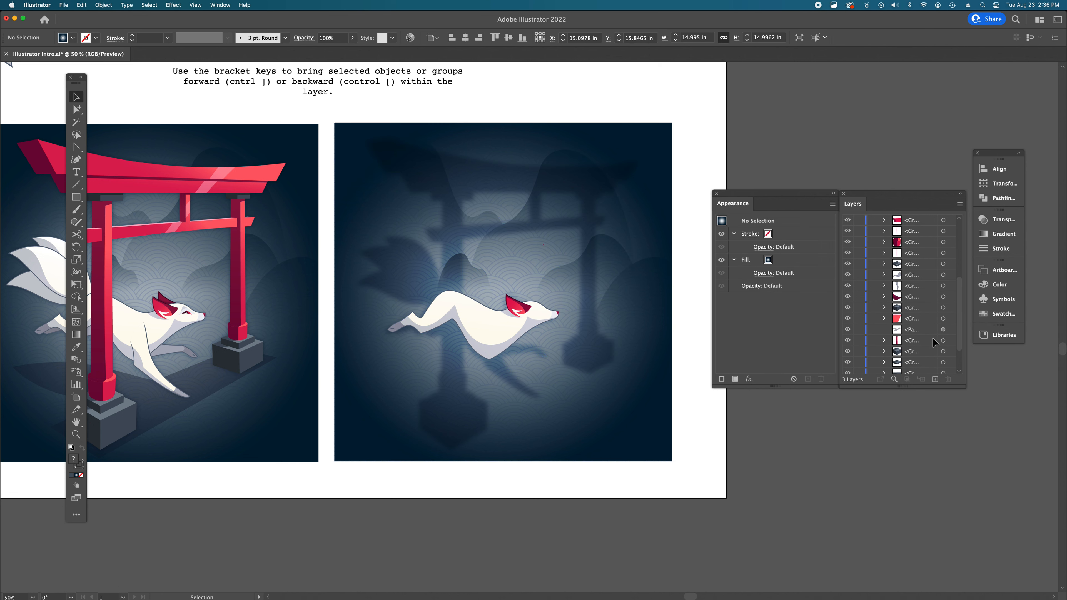
{"action": "scroll", "coordinate": [934, 343], "scroll_direction": "down", "scroll_amount": 3}
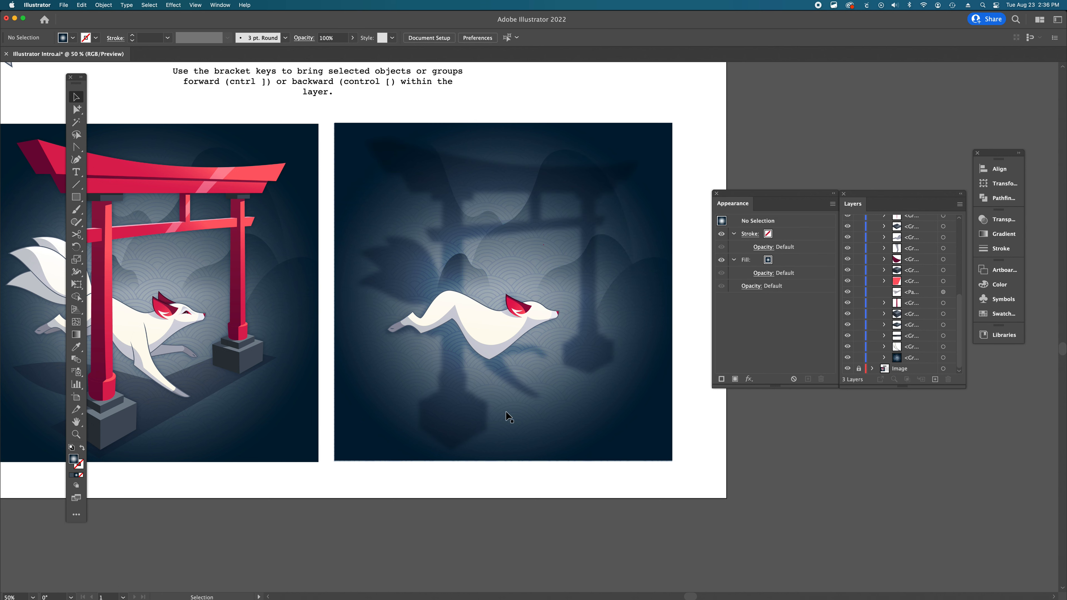
{"action": "scroll", "coordinate": [570, 460], "scroll_direction": "left", "scroll_amount": 3}
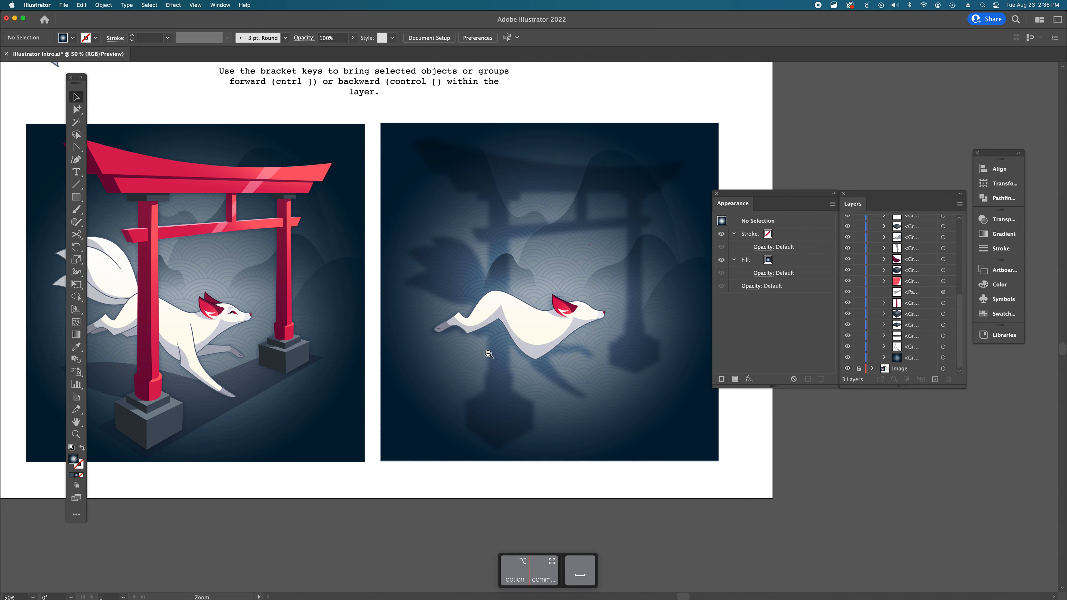
{"action": "left_click", "coordinate": [489, 354], "text": "alt+super"}
{"action": "scroll", "coordinate": [512, 420], "scroll_direction": "up", "scroll_amount": 5}
{"action": "scroll", "coordinate": [441, 477], "scroll_direction": "right", "scroll_amount": 3}
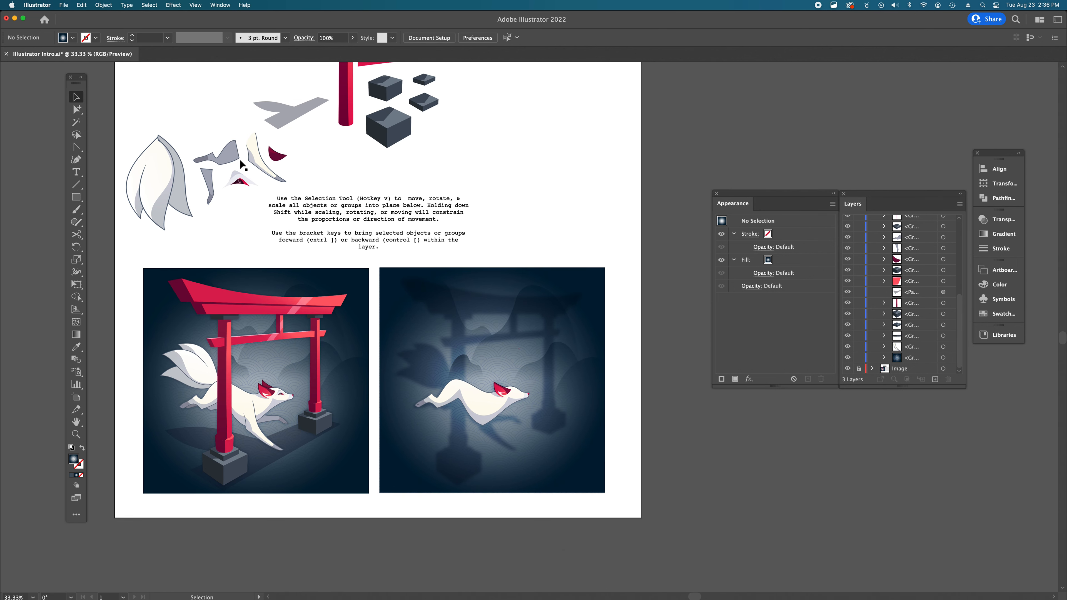
{"action": "left_click", "coordinate": [230, 160]}
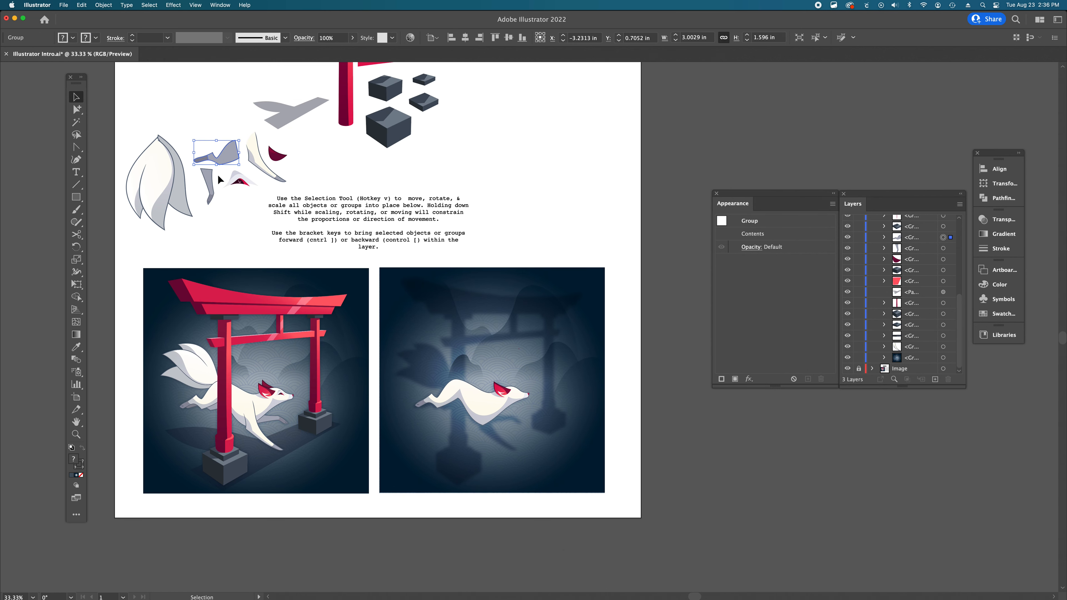
{"action": "left_click", "coordinate": [240, 182], "text": "shift"}
{"action": "left_click", "coordinate": [256, 161], "text": "shift"}
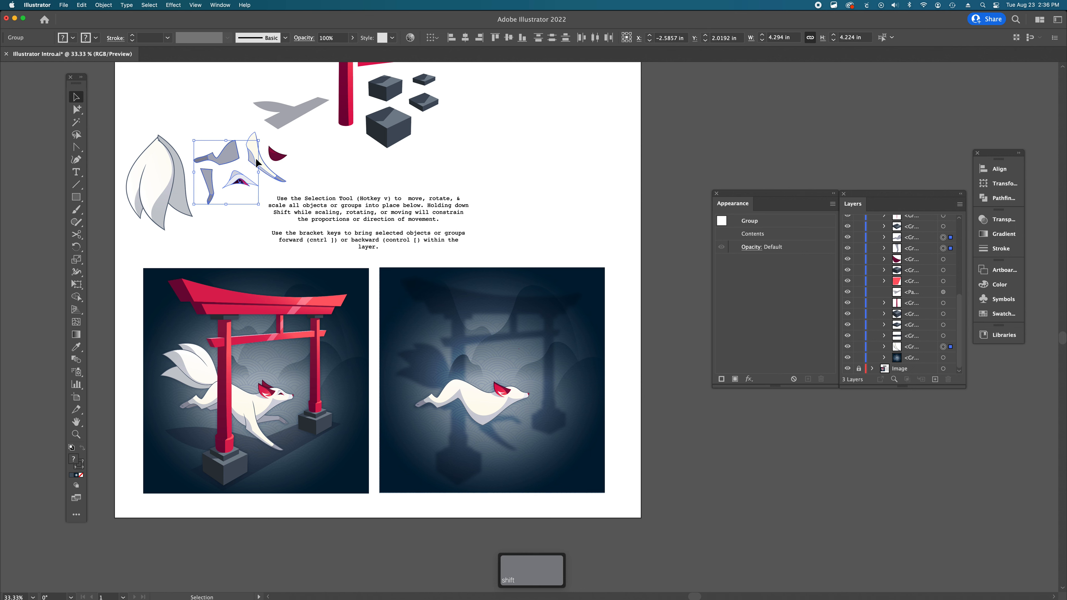
{"action": "left_click", "coordinate": [161, 180], "text": "shift"}
{"action": "scroll", "coordinate": [162, 177], "scroll_direction": "down", "scroll_amount": 1}
{"action": "left_click_drag", "start_coordinate": [161, 175], "coordinate": [471, 452]}
{"action": "left_click", "coordinate": [559, 530]}
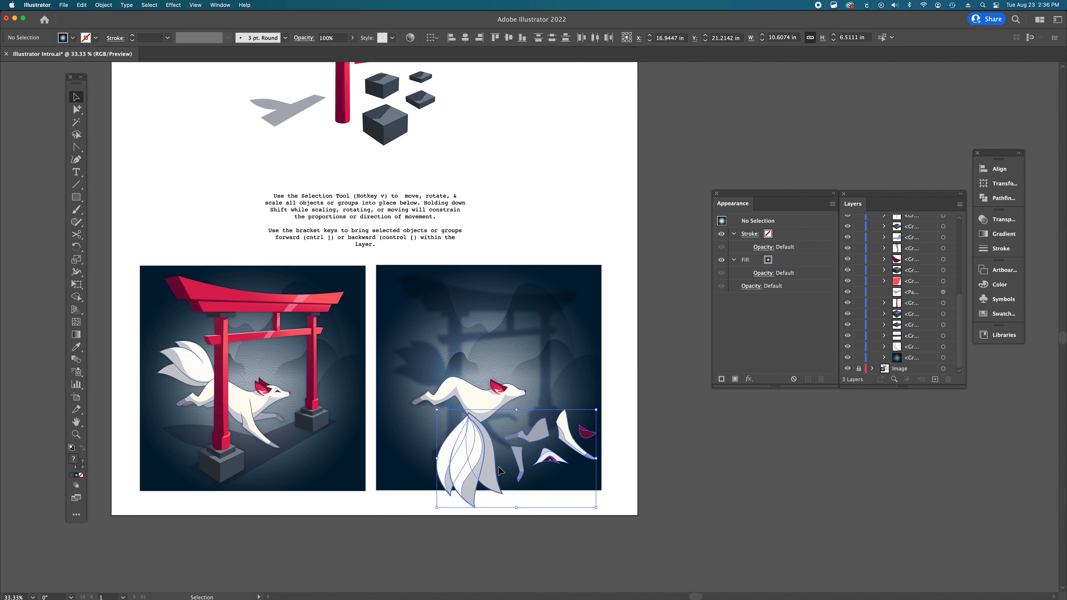
- Move the front leg piece up to the fox body's chest
{"action": "left_click", "coordinate": [488, 427], "text": "super"}
{"action": "left_click", "coordinate": [529, 333], "text": "super"}
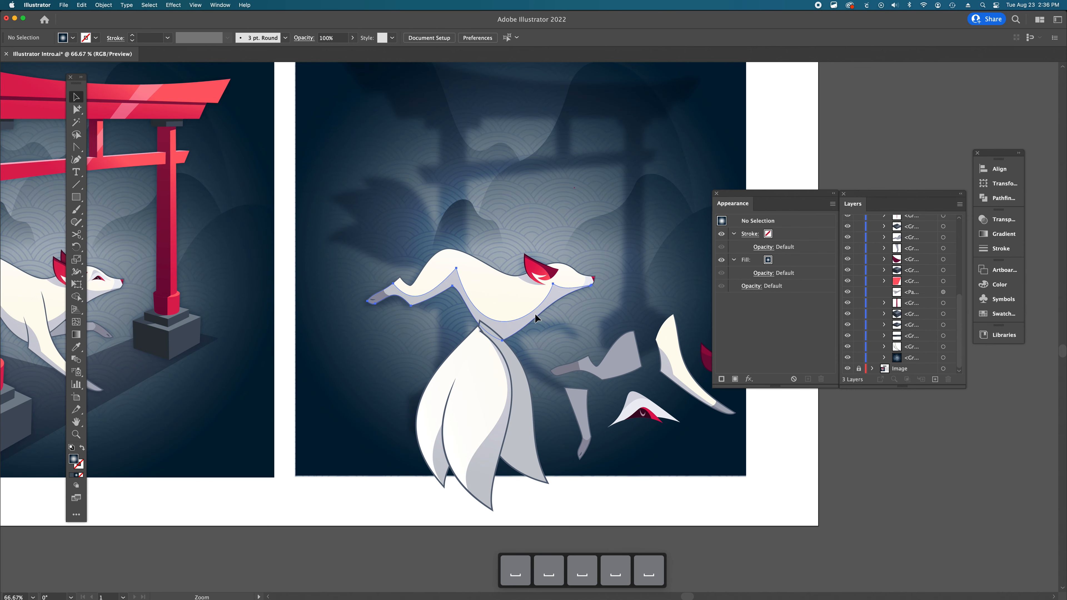
{"action": "left_click", "coordinate": [535, 313]}
{"action": "left_click", "coordinate": [618, 353]}
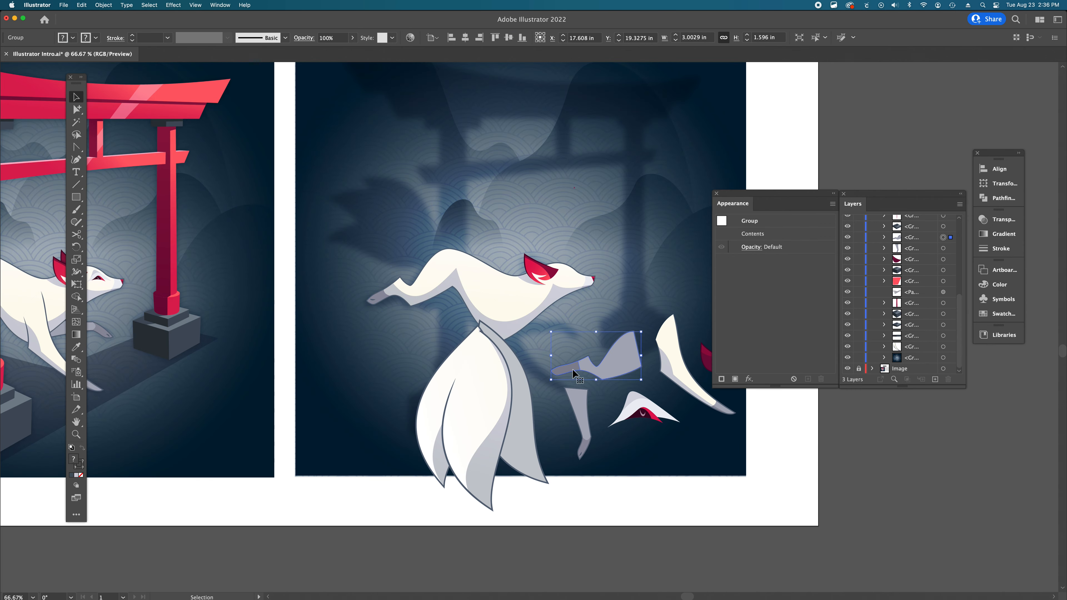
{"action": "scroll", "coordinate": [412, 334], "scroll_direction": "left", "scroll_amount": 10}
{"action": "scroll", "coordinate": [414, 334], "scroll_direction": "left", "scroll_amount": 1}
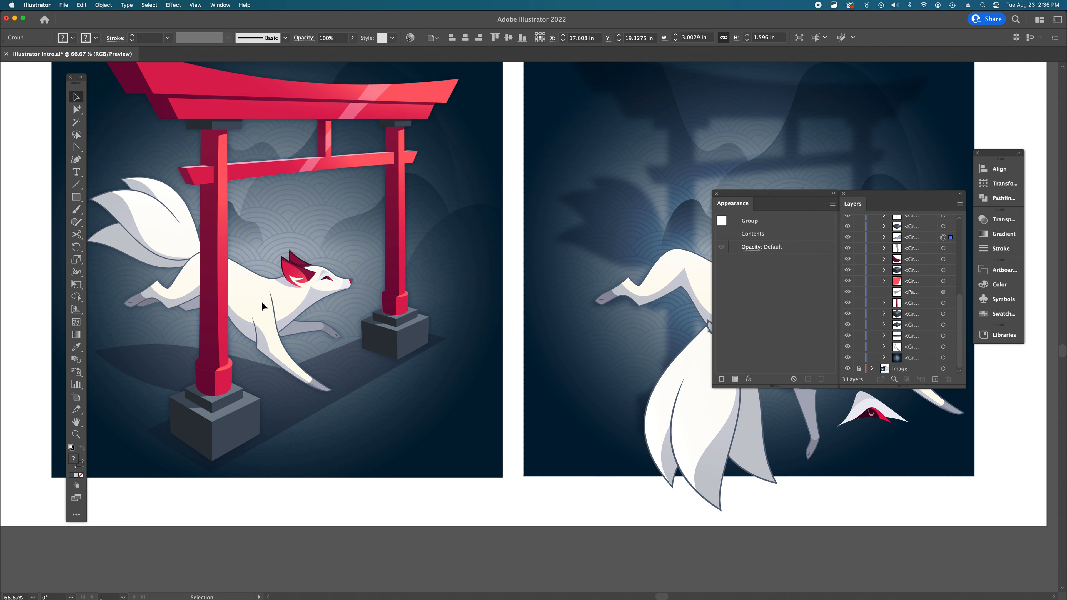
{"action": "scroll", "coordinate": [261, 301], "scroll_direction": "right", "scroll_amount": 9}
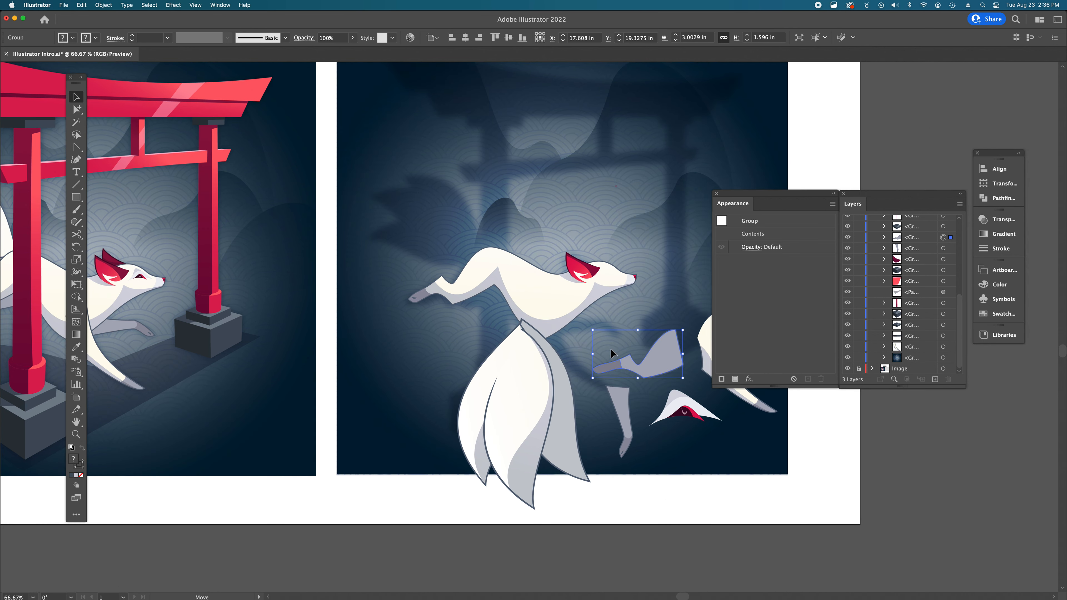
{"action": "left_click_drag", "start_coordinate": [612, 354], "coordinate": [485, 288]}
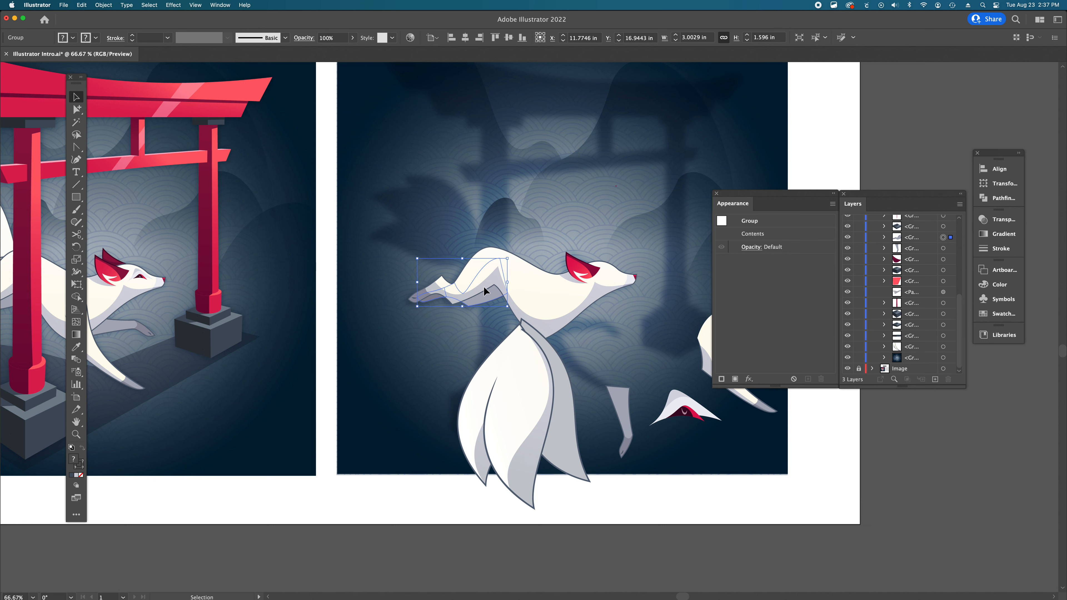
{"action": "key", "text": "super+shift+a"}
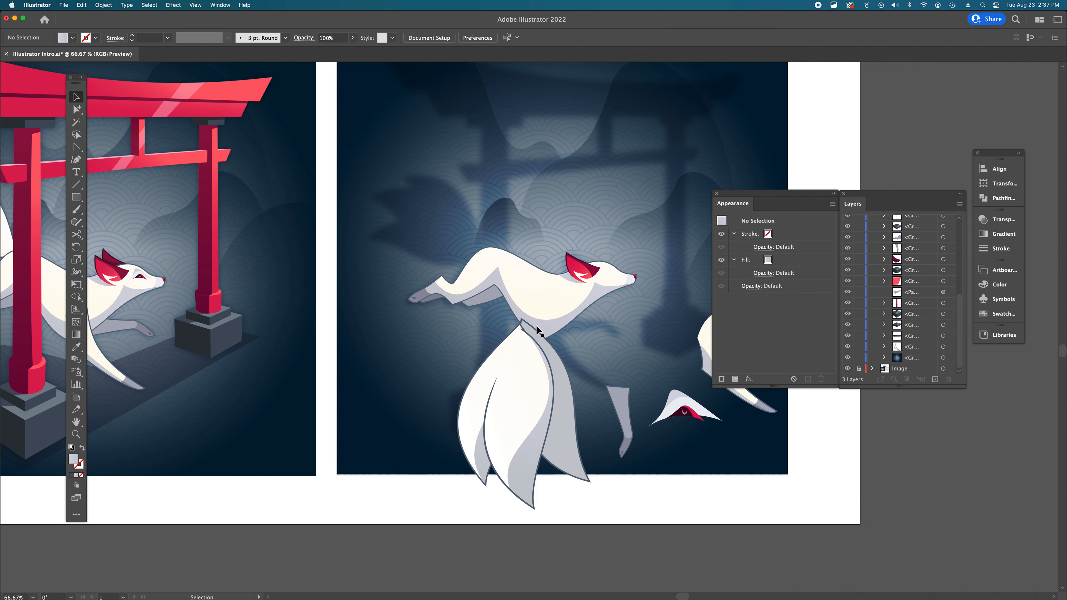
- Move the tail group over the example illustration to compare it with the example's tail
{"action": "scroll", "coordinate": [459, 296], "scroll_direction": "left", "scroll_amount": 10}
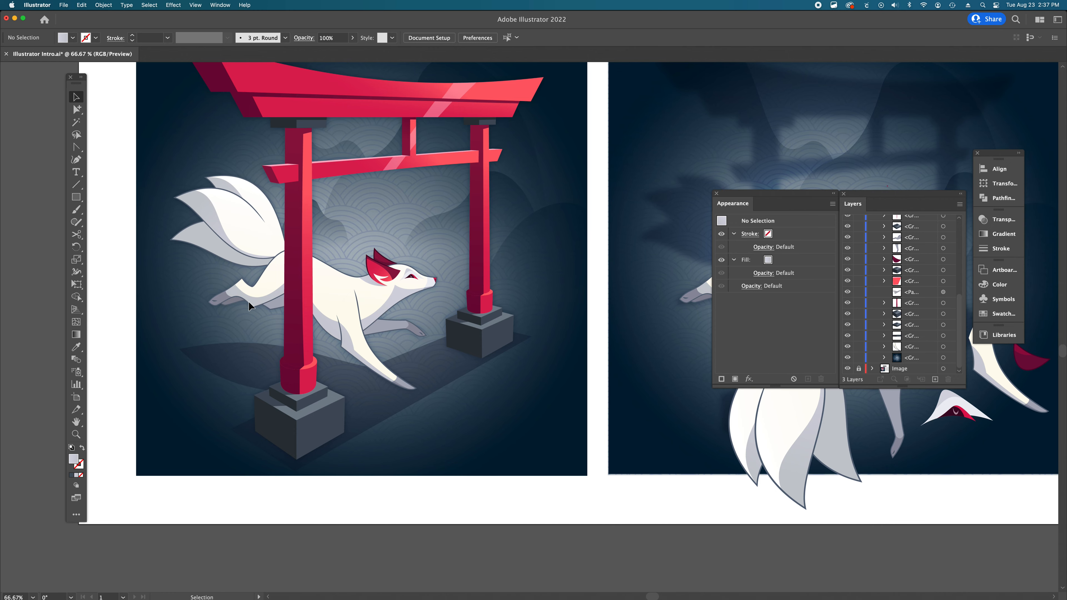
{"action": "scroll", "coordinate": [248, 301], "scroll_direction": "right", "scroll_amount": 6}
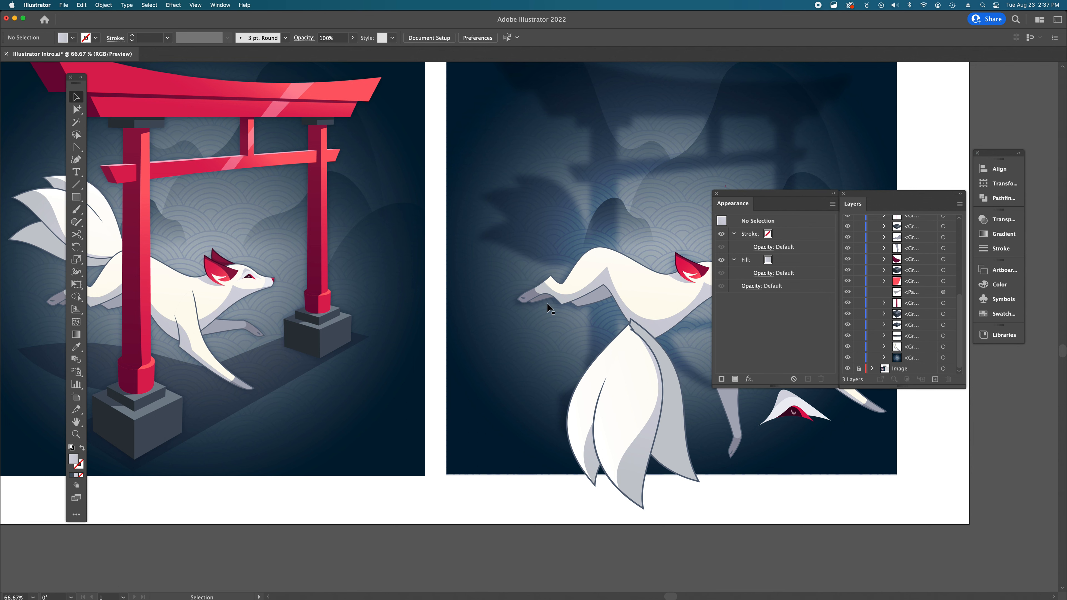
{"action": "scroll", "coordinate": [575, 308], "scroll_direction": "right", "scroll_amount": 4}
{"action": "scroll", "coordinate": [575, 307], "scroll_direction": "down", "scroll_amount": 2}
{"action": "scroll", "coordinate": [576, 310], "scroll_direction": "right", "scroll_amount": 1}
{"action": "scroll", "coordinate": [576, 310], "scroll_direction": "down", "scroll_amount": 1}
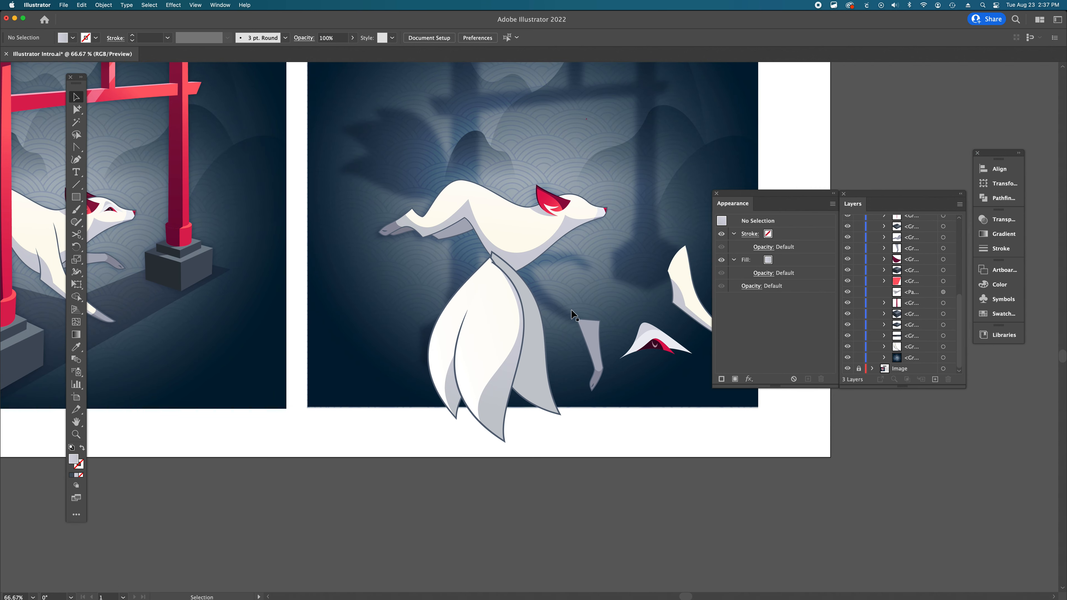
{"action": "left_click", "coordinate": [516, 331]}
{"action": "scroll", "coordinate": [547, 282], "scroll_direction": "left", "scroll_amount": 5}
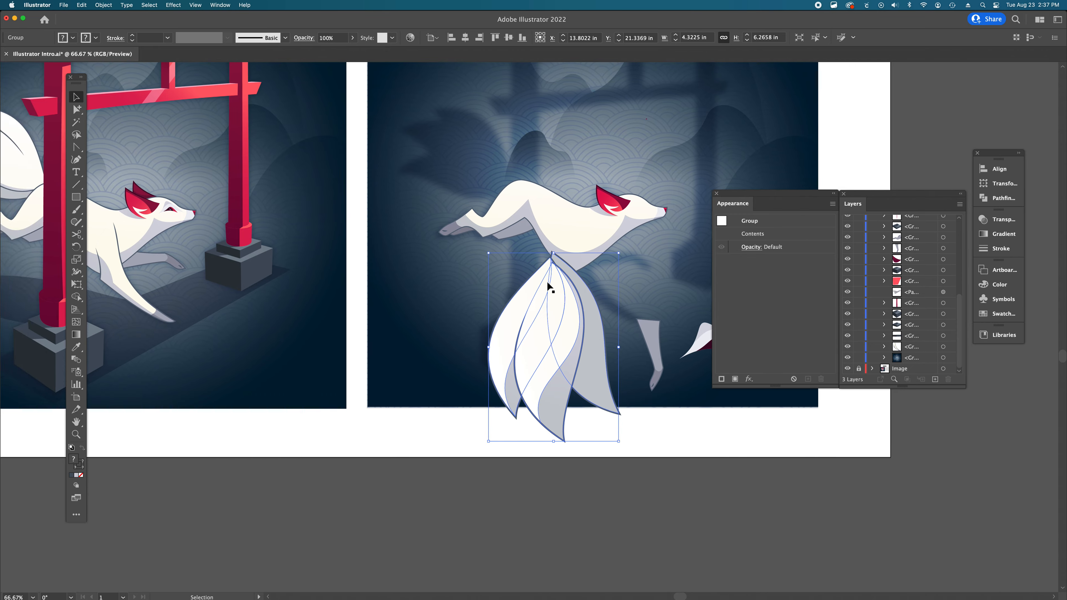
{"action": "scroll", "coordinate": [547, 287], "scroll_direction": "left", "scroll_amount": 3}
{"action": "left_click_drag", "start_coordinate": [664, 340], "coordinate": [172, 243]}
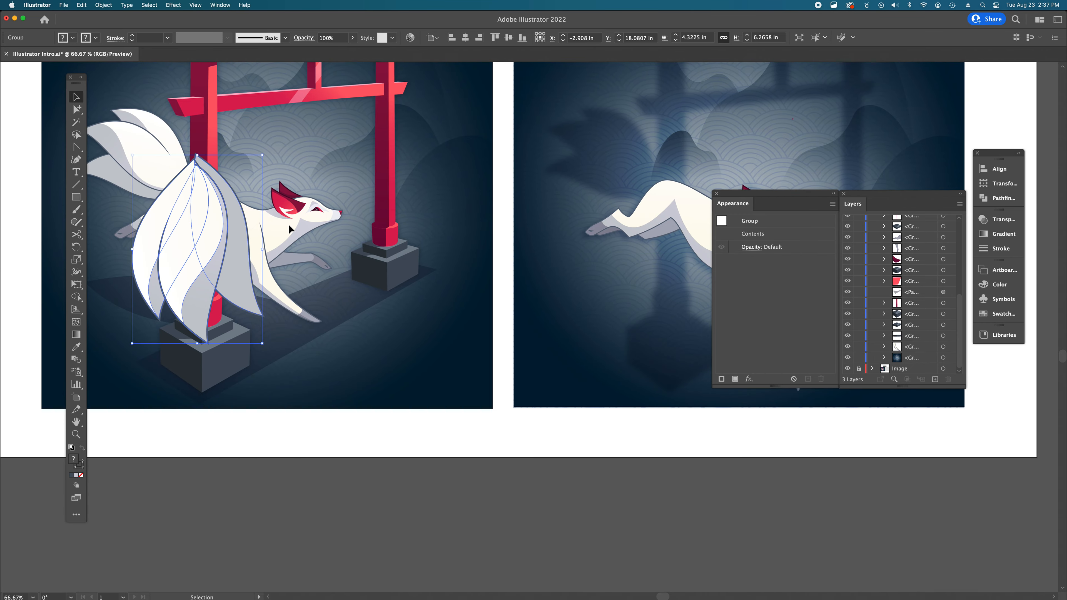
- Rotate the tail group so it fans out toward the right
{"action": "scroll", "coordinate": [288, 227], "scroll_direction": "left", "scroll_amount": 2}
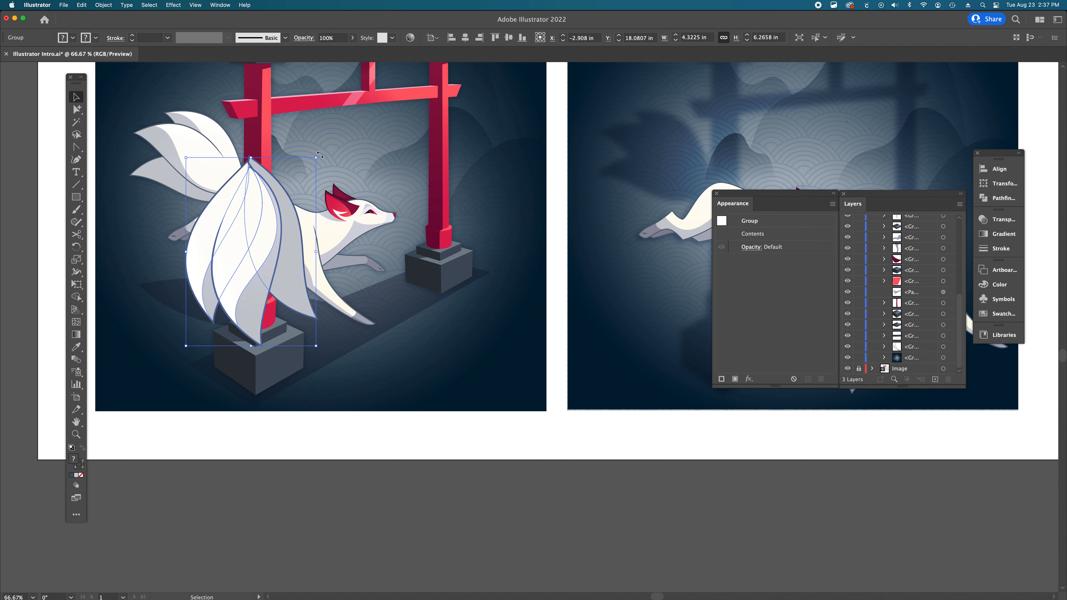
{"action": "left_click_drag", "start_coordinate": [319, 155], "coordinate": [482, 231]}
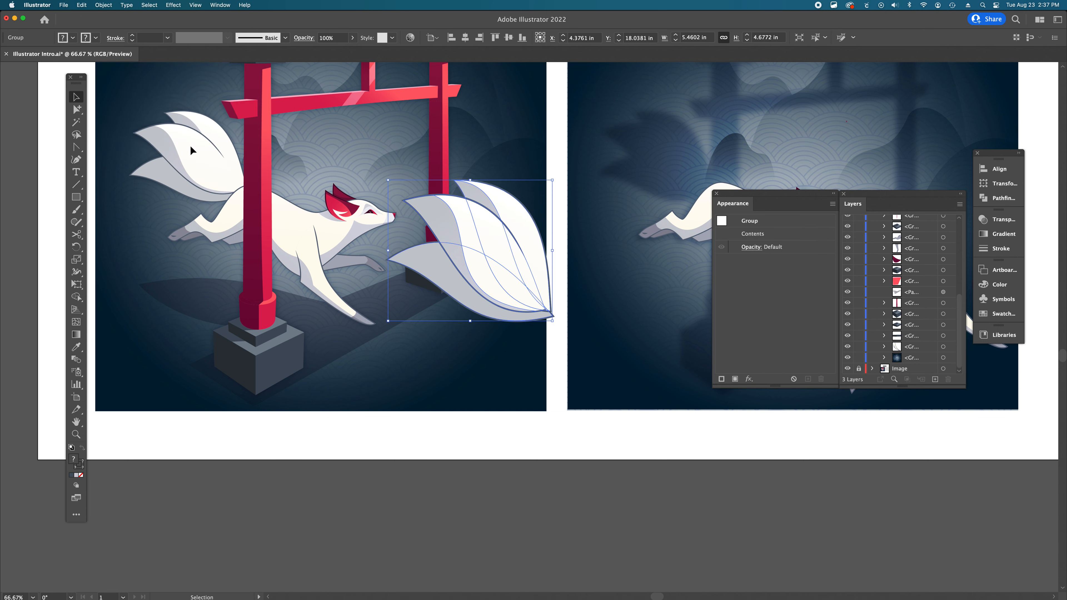
{"action": "key", "text": "super+shift+a"}
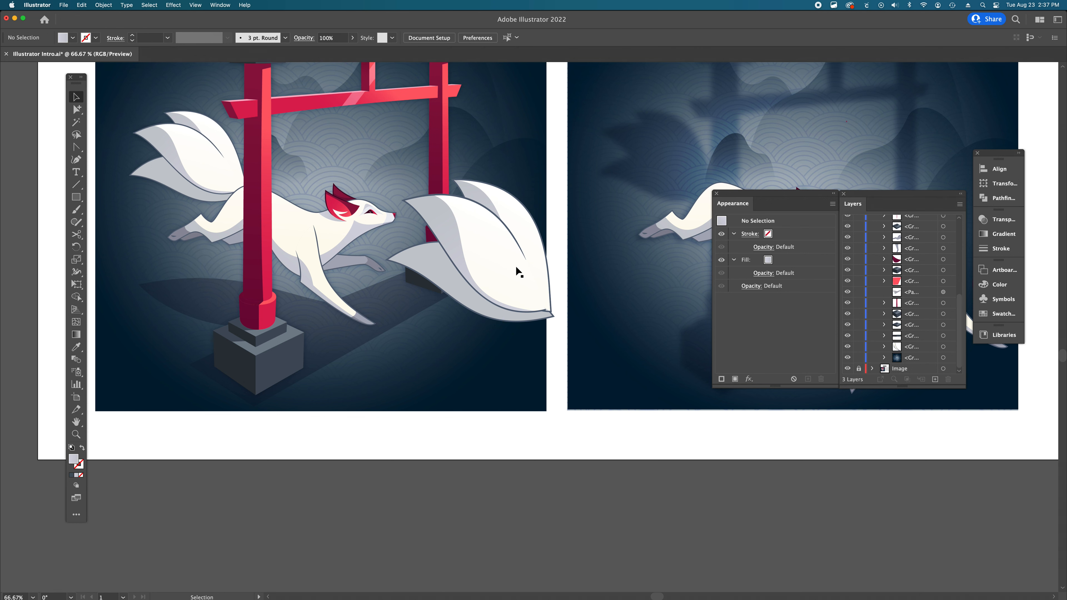
- Move the tail group over the example's tail and scale it down proportionally to about 3.96 × 3.01 in to match
{"action": "left_click_drag", "start_coordinate": [515, 265], "coordinate": [226, 153]}
{"action": "scroll", "coordinate": [286, 152], "scroll_direction": "left", "scroll_amount": 3}
{"action": "scroll", "coordinate": [286, 152], "scroll_direction": "up", "scroll_amount": 2}
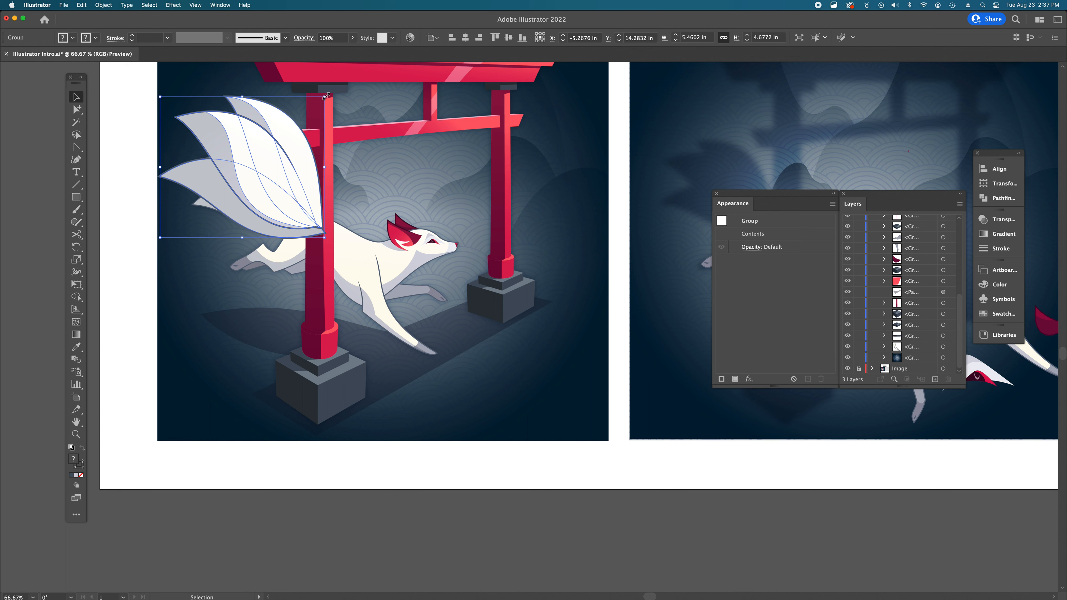
{"action": "left_click_drag", "start_coordinate": [326, 96], "coordinate": [293, 144]}
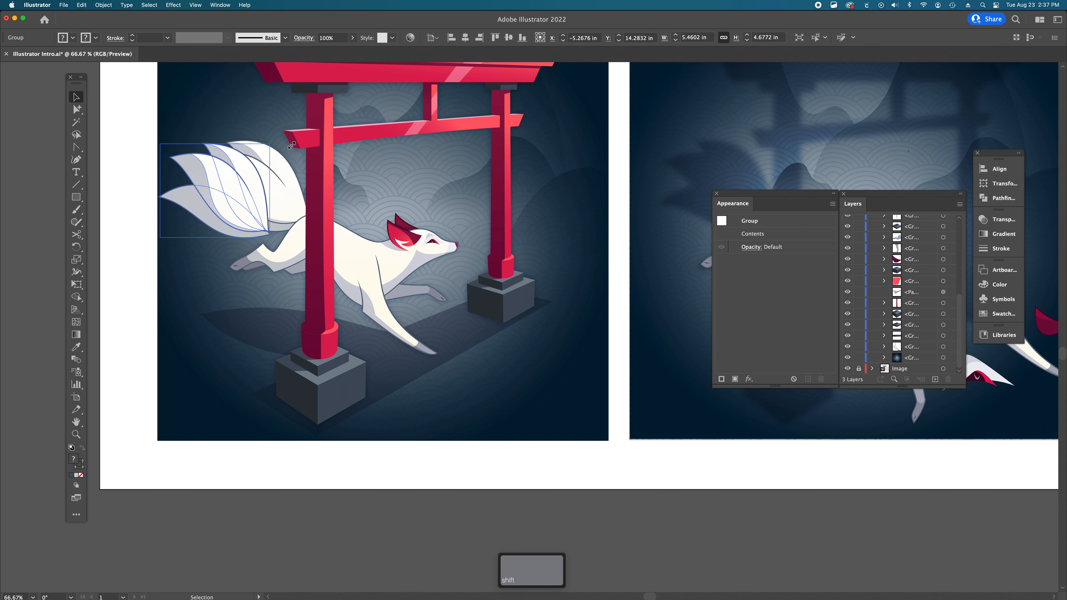
{"action": "left_click_drag", "start_coordinate": [246, 214], "coordinate": [280, 199]}
{"action": "left_click_drag", "start_coordinate": [316, 236], "coordinate": [279, 209]}
{"action": "scroll", "coordinate": [454, 210], "scroll_direction": "right", "scroll_amount": 2}
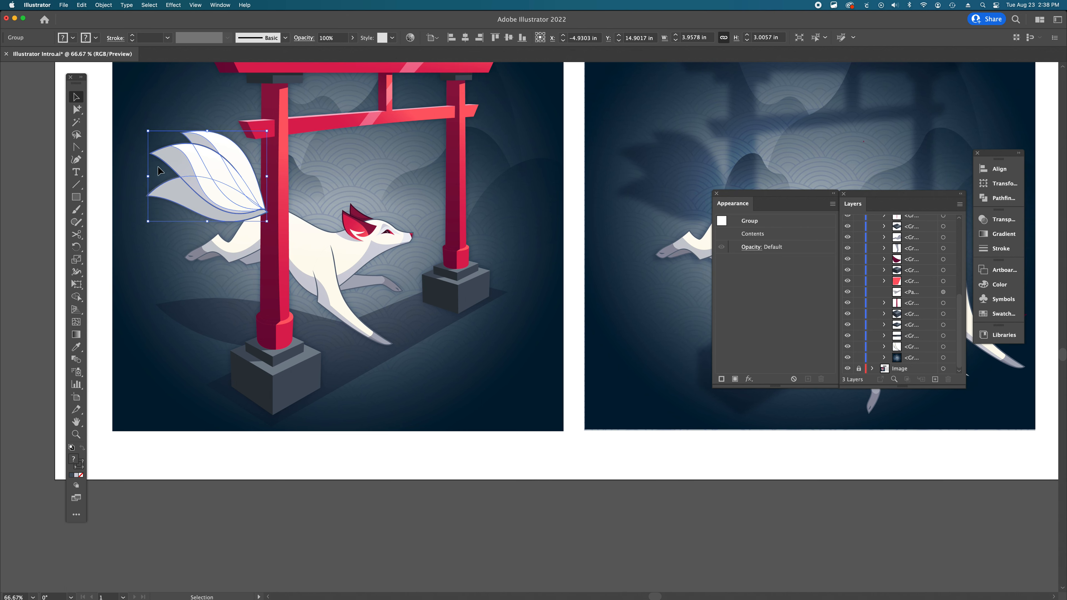
- Move the scaled tail group onto the fox body's hindquarters in the Recreate Image Here area
{"action": "left_click_drag", "start_coordinate": [220, 183], "coordinate": [674, 193]}
{"action": "scroll", "coordinate": [674, 194], "scroll_direction": "right", "scroll_amount": 3}
{"action": "mouse_move", "coordinate": [518, 181]}
{"action": "left_mouse_down"}
{"action": "mouse_move", "coordinate": [543, 179]}
{"action": "mouse_move", "coordinate": [534, 180]}
{"action": "left_mouse_up"}
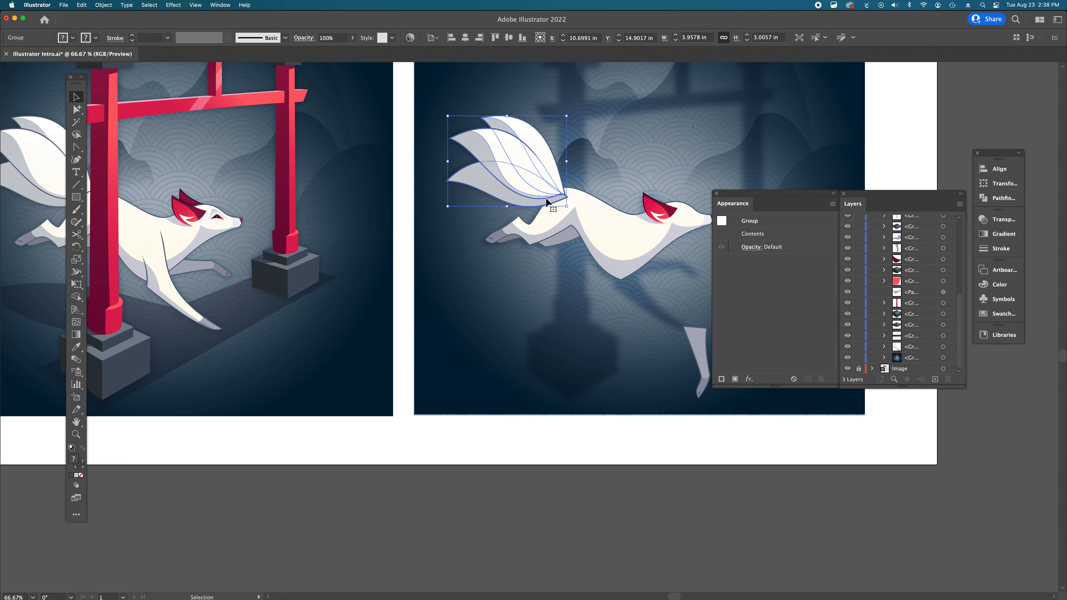
- Send the tail group backward three levels so it sits behind the fox body
{"action": "left_click", "coordinate": [638, 232]}
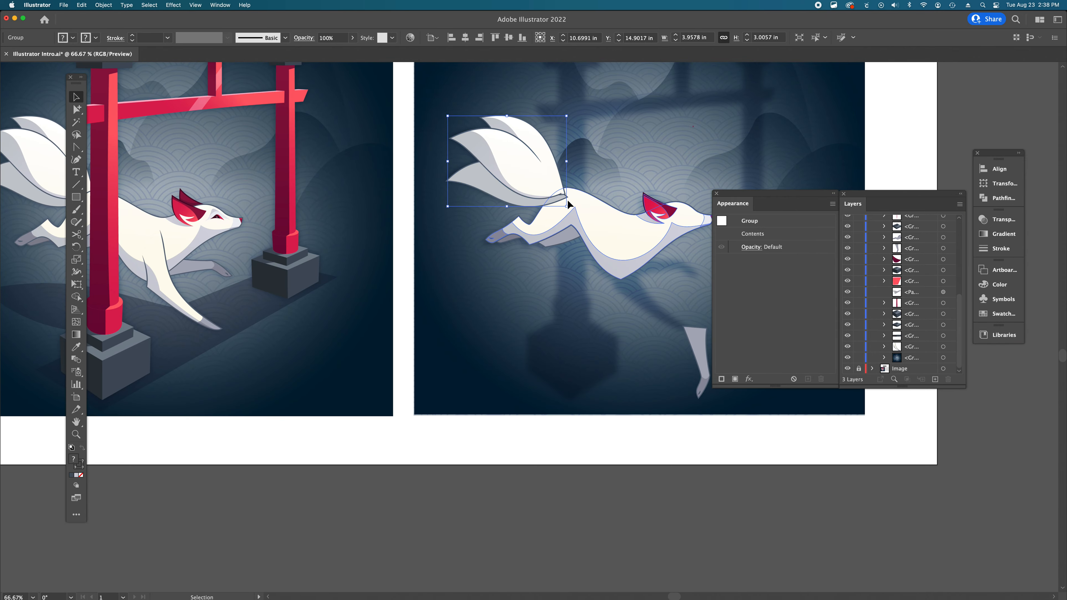
{"action": "left_click", "coordinate": [526, 172]}
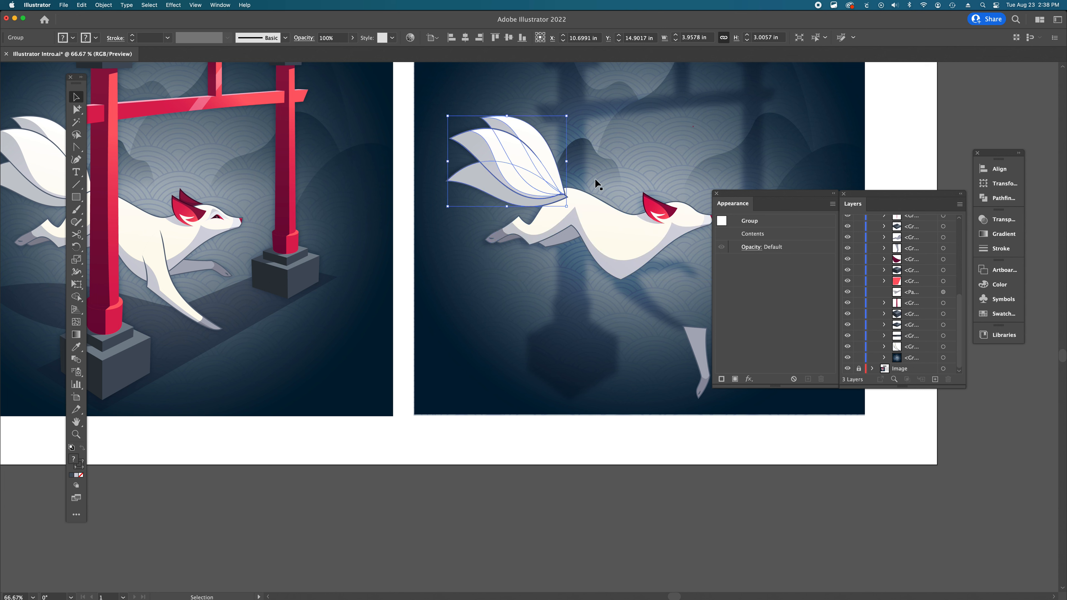
{"action": "key", "text": "super"}
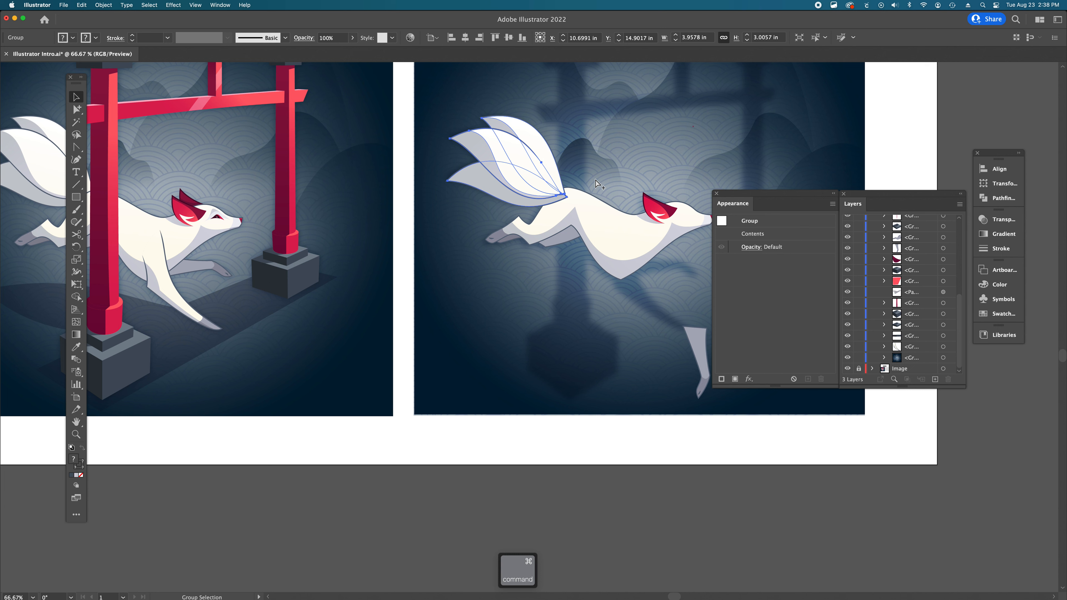
{"action": "key", "text": "super+bracketleft"}
{"action": "key", "text": "super+bracketleft"}
{"action": "key", "text": "super+bracketleft"}
{"action": "key", "text": "super+bracketleft"}
{"action": "key", "text": "super+bracketleft"}
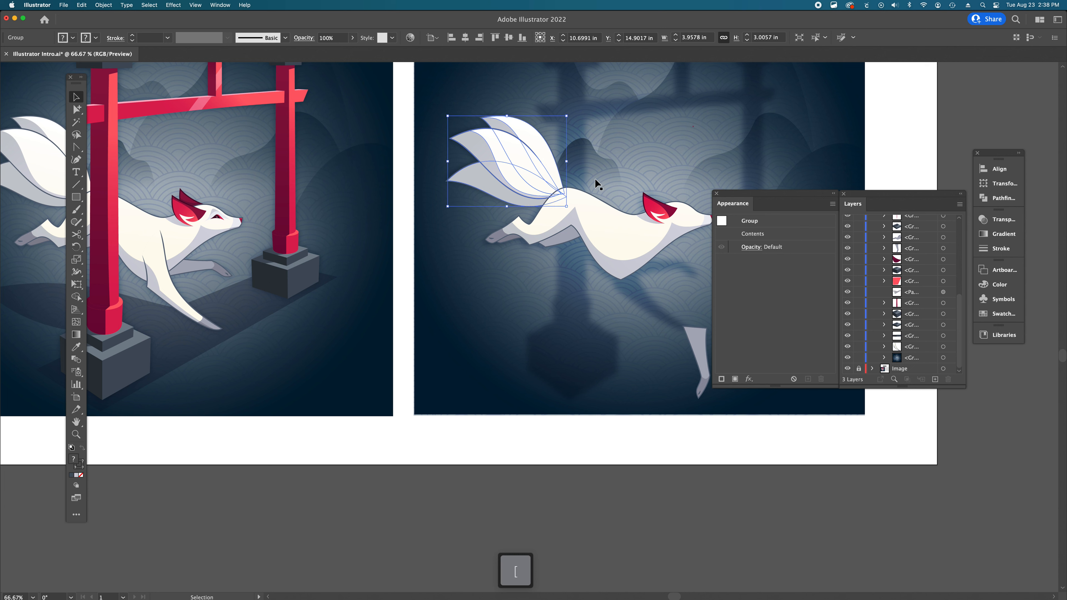
{"action": "left_click", "coordinate": [565, 443]}
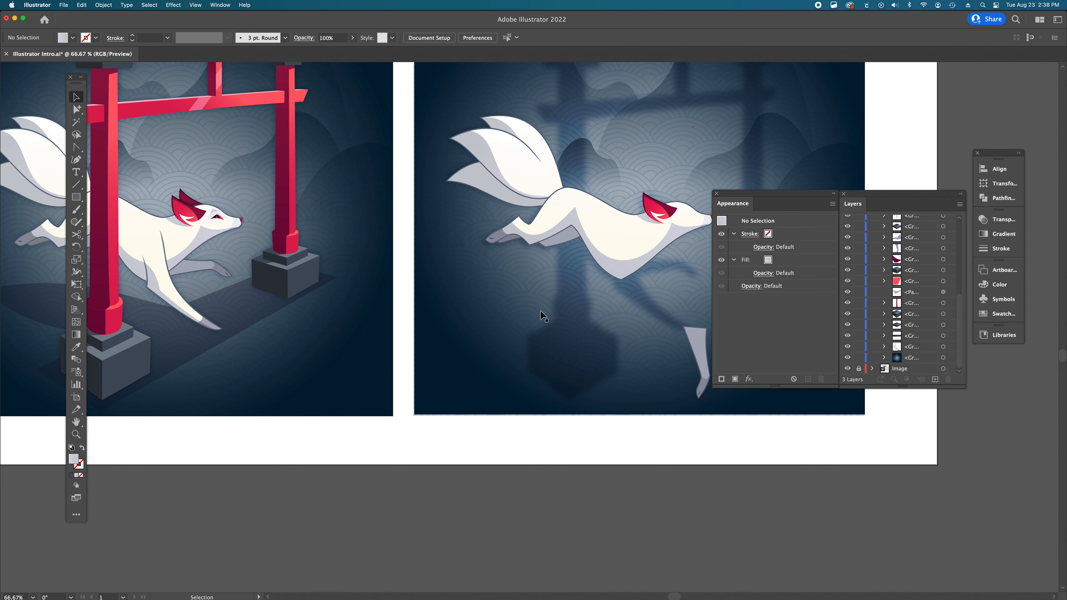
- Move the front leg piece up under the fox body's chest
{"action": "left_click", "coordinate": [534, 174]}
{"action": "left_click", "coordinate": [589, 227]}
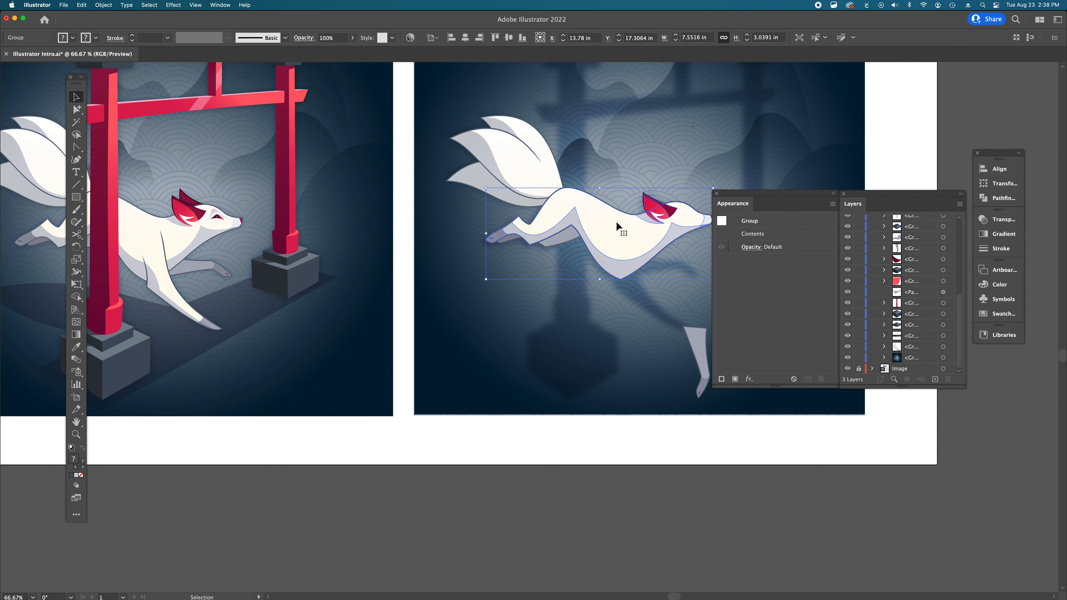
{"action": "scroll", "coordinate": [616, 222], "scroll_direction": "right", "scroll_amount": 5}
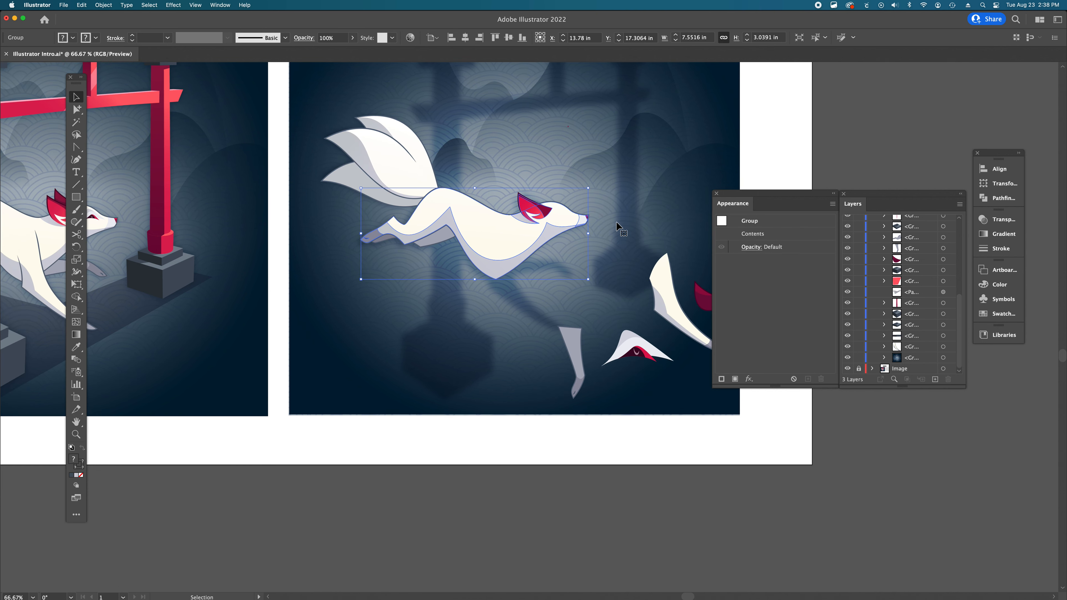
{"action": "scroll", "coordinate": [616, 224], "scroll_direction": "right", "scroll_amount": 4}
{"action": "left_click", "coordinate": [571, 310]}
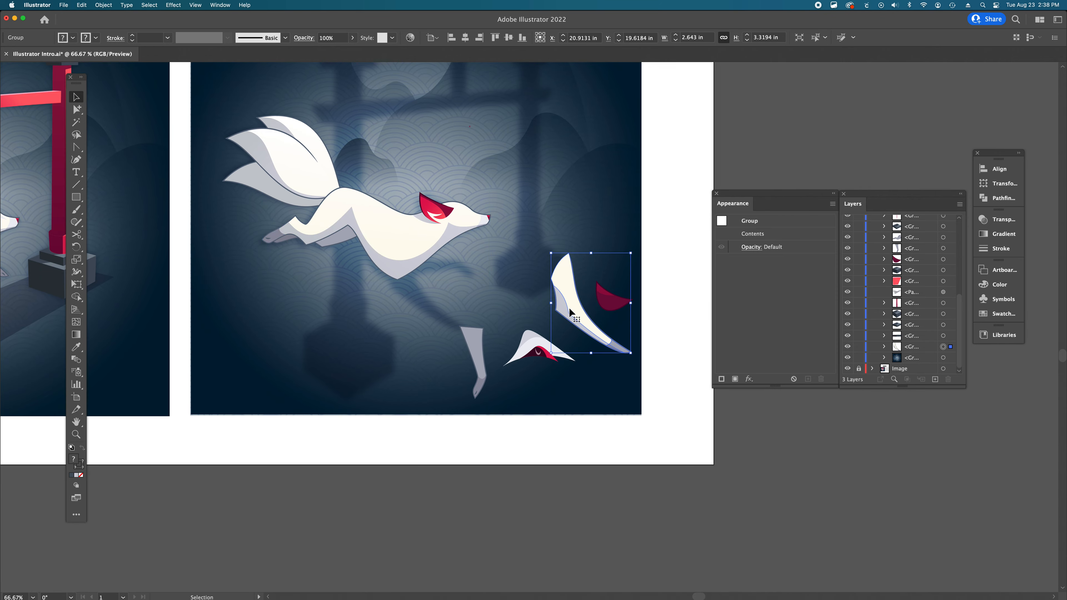
{"action": "left_click_drag", "start_coordinate": [571, 309], "coordinate": [403, 280]}
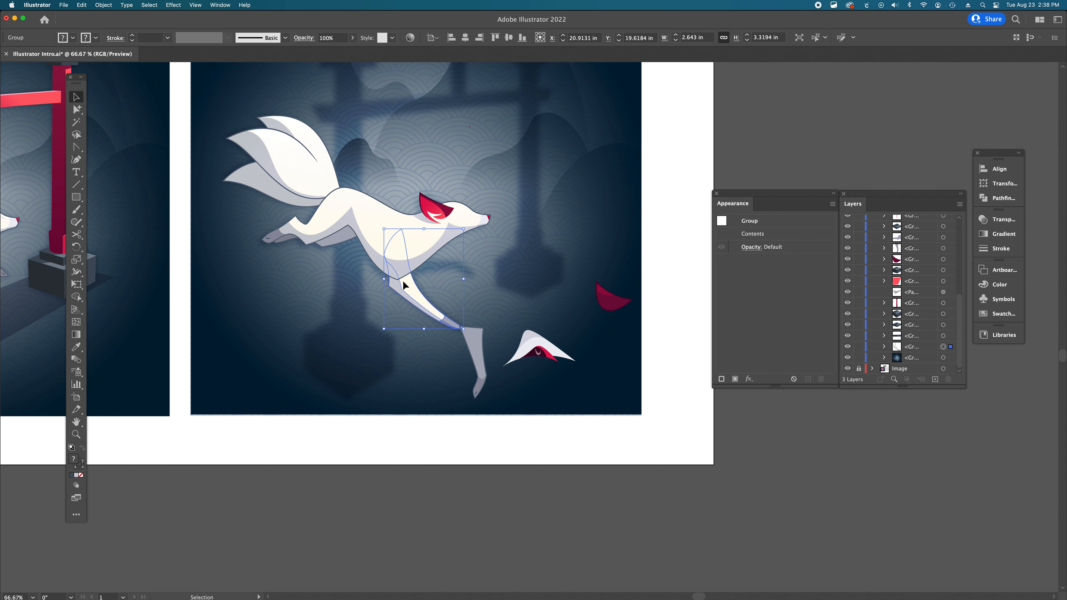
- Bring the front leg piece forward seven levels so it sits in front of the body
{"action": "scroll", "coordinate": [403, 281], "scroll_direction": "left", "scroll_amount": 8}
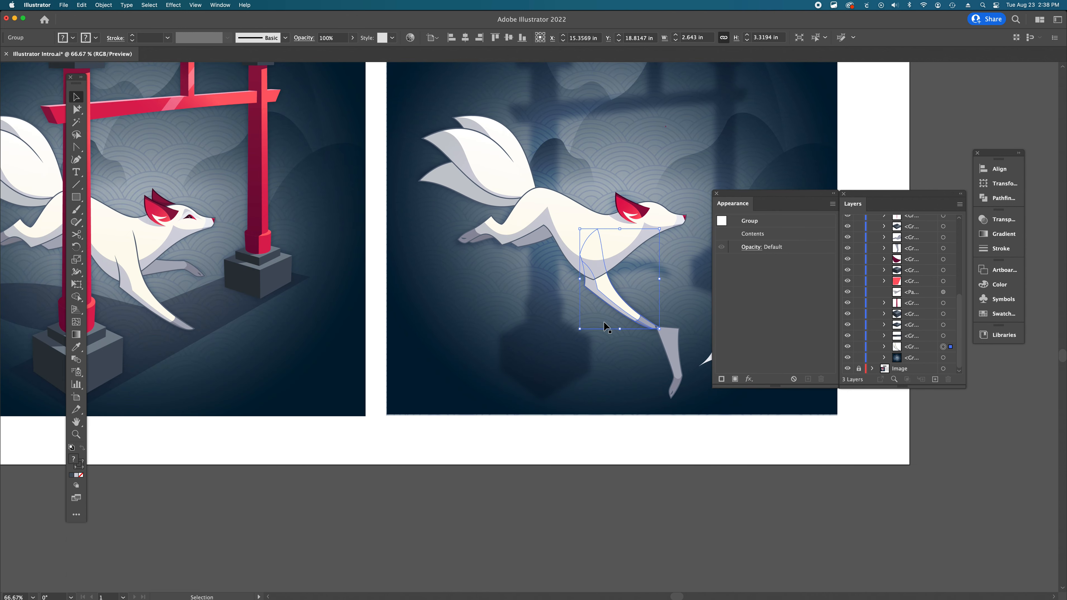
{"action": "scroll", "coordinate": [605, 327], "scroll_direction": "right", "scroll_amount": 1}
{"action": "key", "text": "super+bracketright"}
{"action": "key", "text": "super+bracketright"}
{"action": "key", "text": "super+bracketright"}
{"action": "key", "text": "super+bracketright"}
{"action": "key", "text": "super+bracketright"}
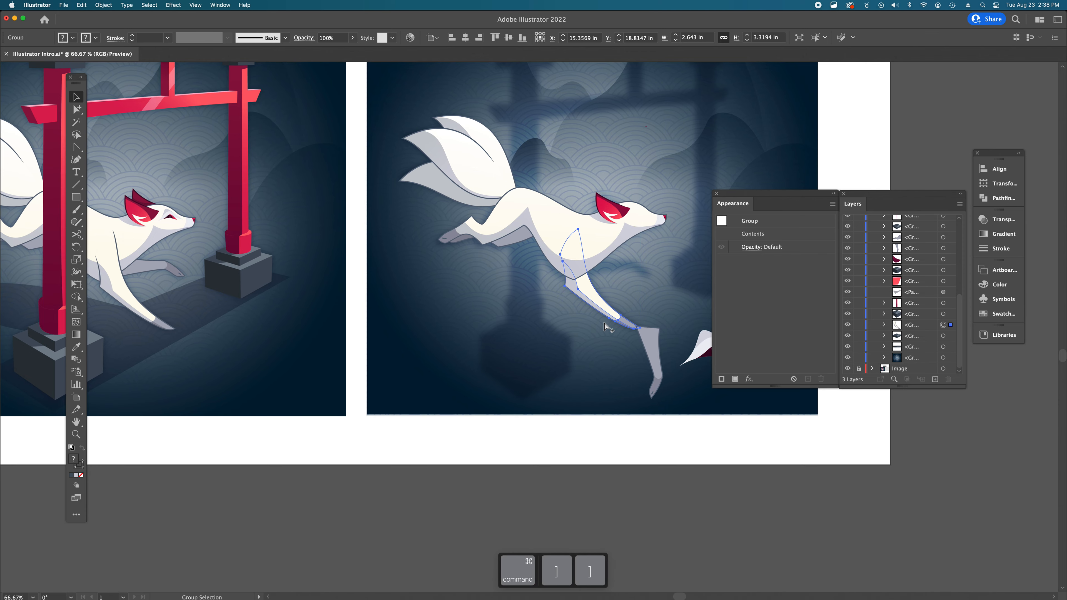
{"action": "key", "text": "super+bracketright"}
{"action": "key", "text": "super+bracketright"}
{"action": "key", "text": "super+bracketright"}
{"action": "key", "text": "super+bracketright"}
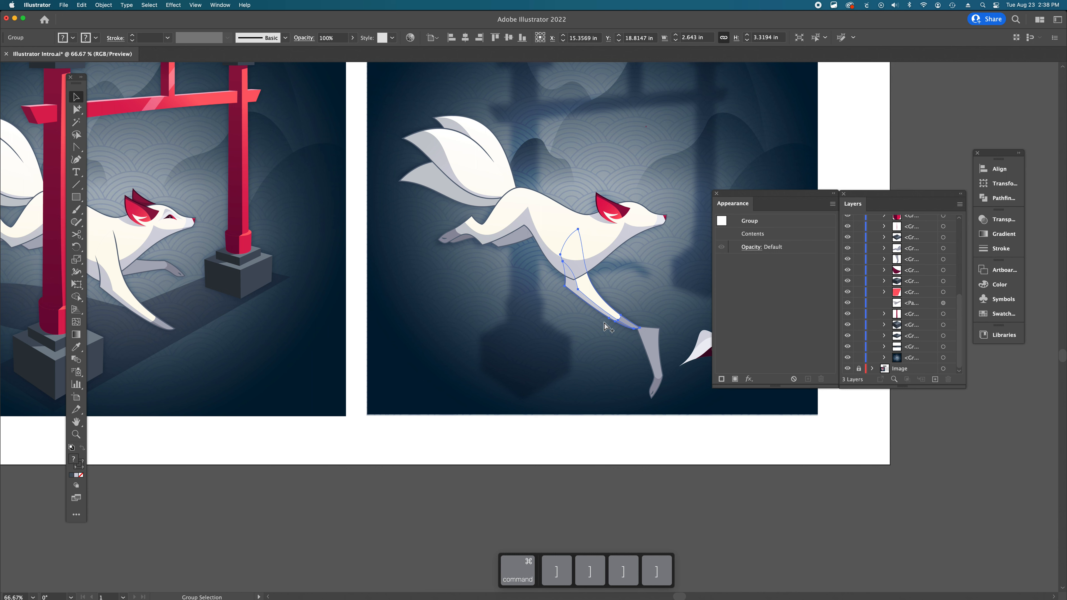
{"action": "key", "text": "super+bracketright"}
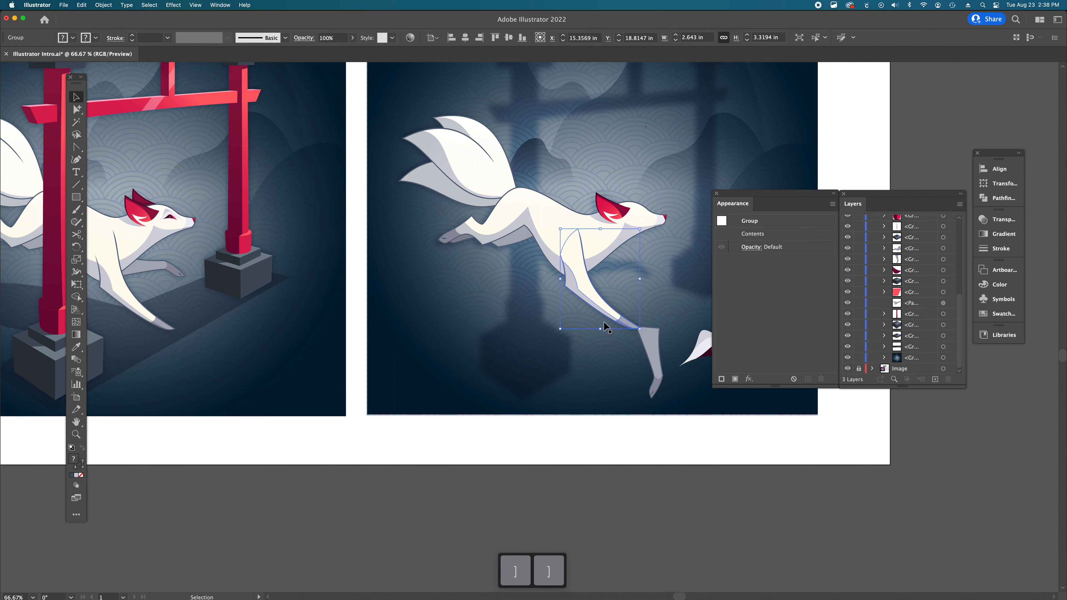
{"action": "left_click", "coordinate": [620, 441]}
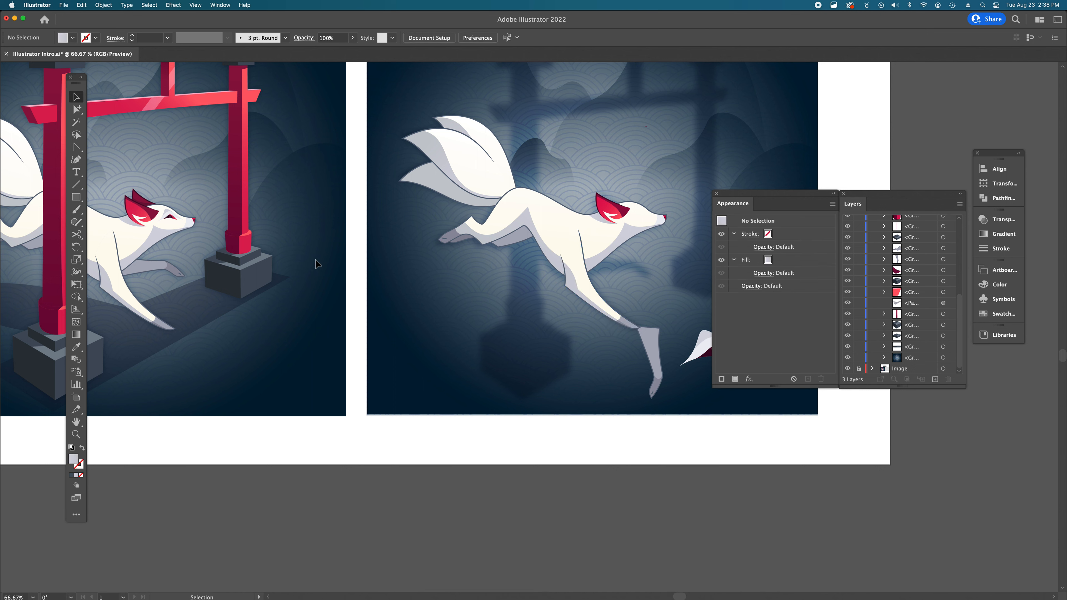
- Nudge the front leg piece slightly upward on the body
{"action": "scroll", "coordinate": [318, 263], "scroll_direction": "left", "scroll_amount": 3}
{"action": "scroll", "coordinate": [186, 244], "scroll_direction": "left", "scroll_amount": 4}
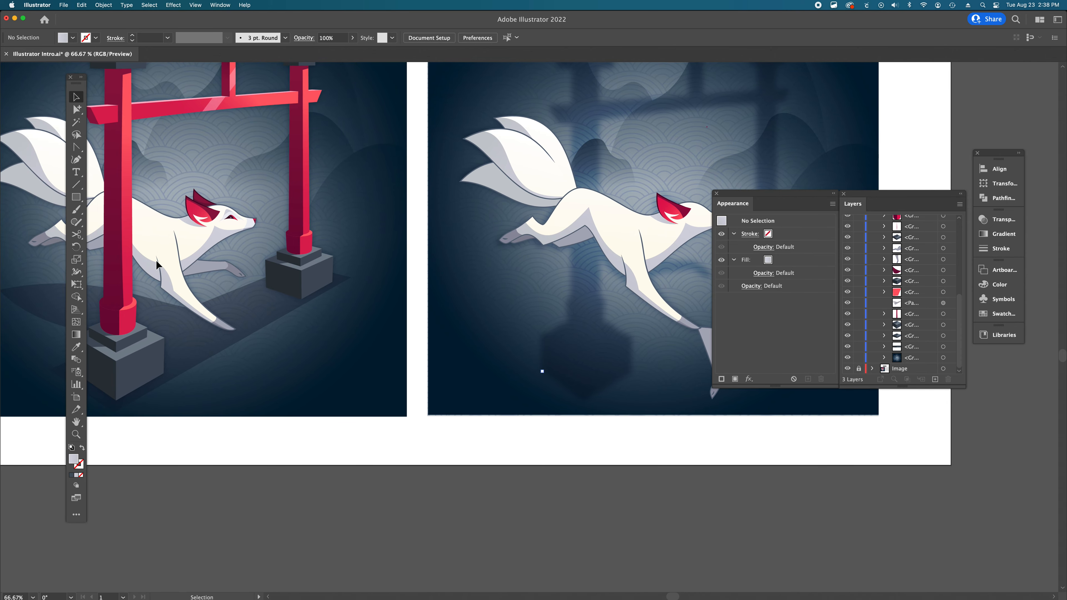
{"action": "scroll", "coordinate": [579, 254], "scroll_direction": "right", "scroll_amount": 15}
{"action": "scroll", "coordinate": [579, 254], "scroll_direction": "down", "scroll_amount": 5}
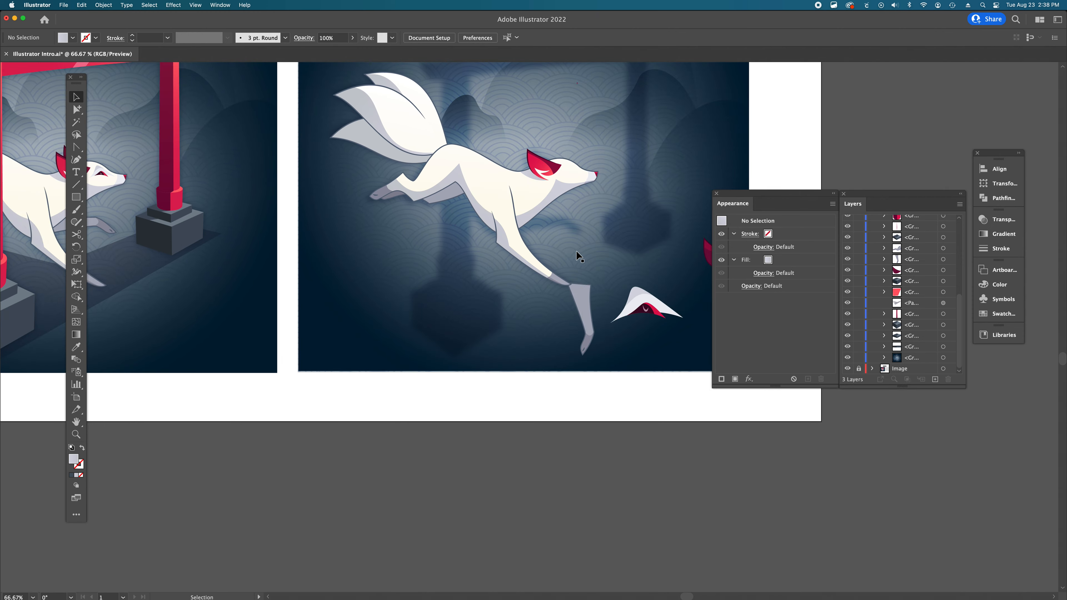
{"action": "left_click_drag", "start_coordinate": [503, 242], "coordinate": [504, 238]}
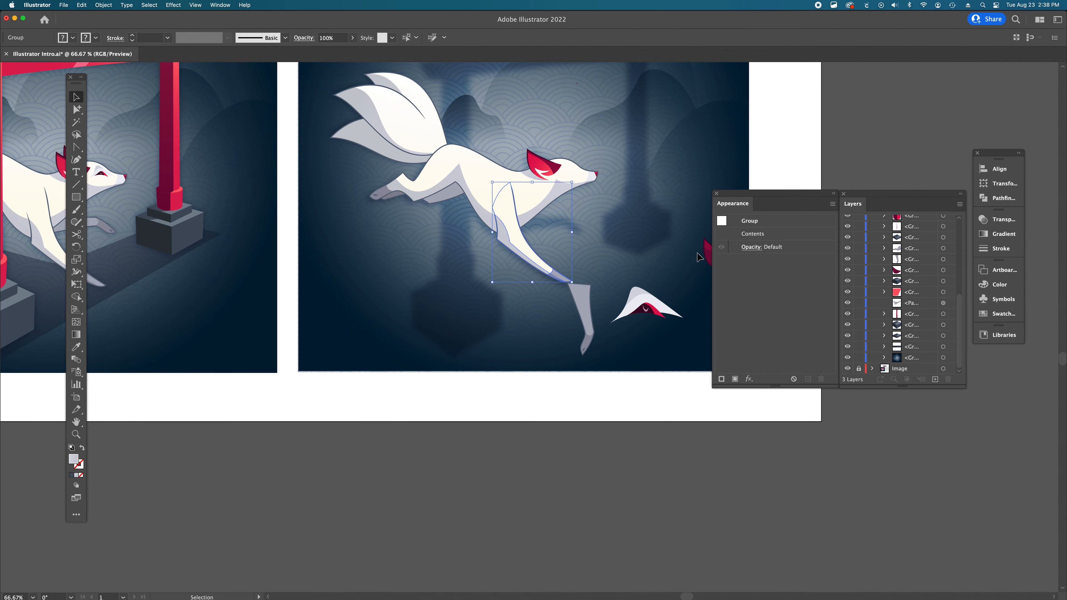
{"action": "left_click", "coordinate": [542, 378]}
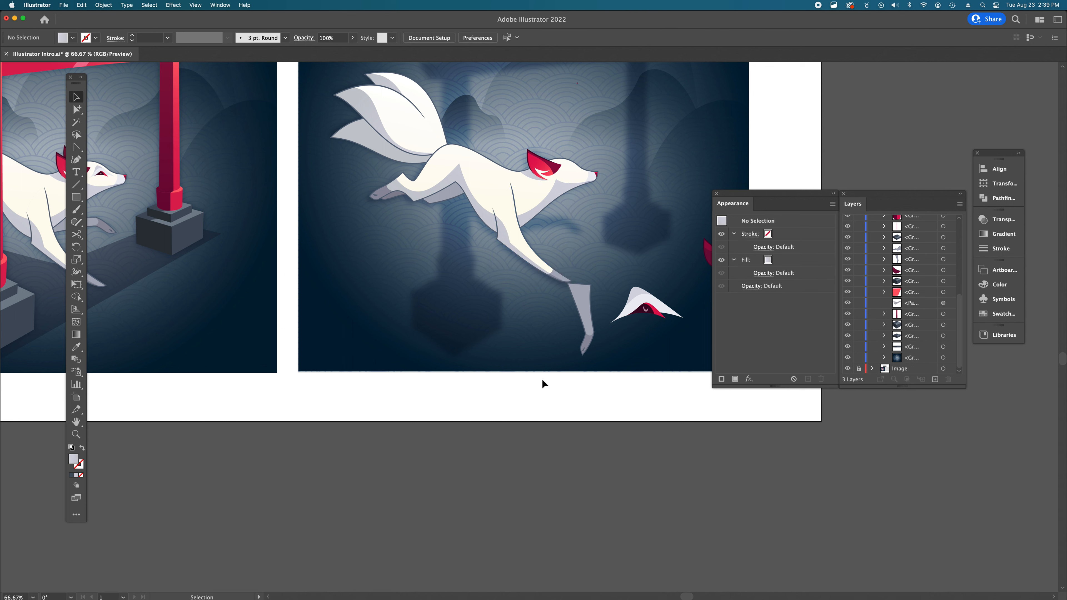
- Move the grey lower leg piece up under the chest and rotate it to lie roughly horizontal
{"action": "left_click", "coordinate": [587, 316]}
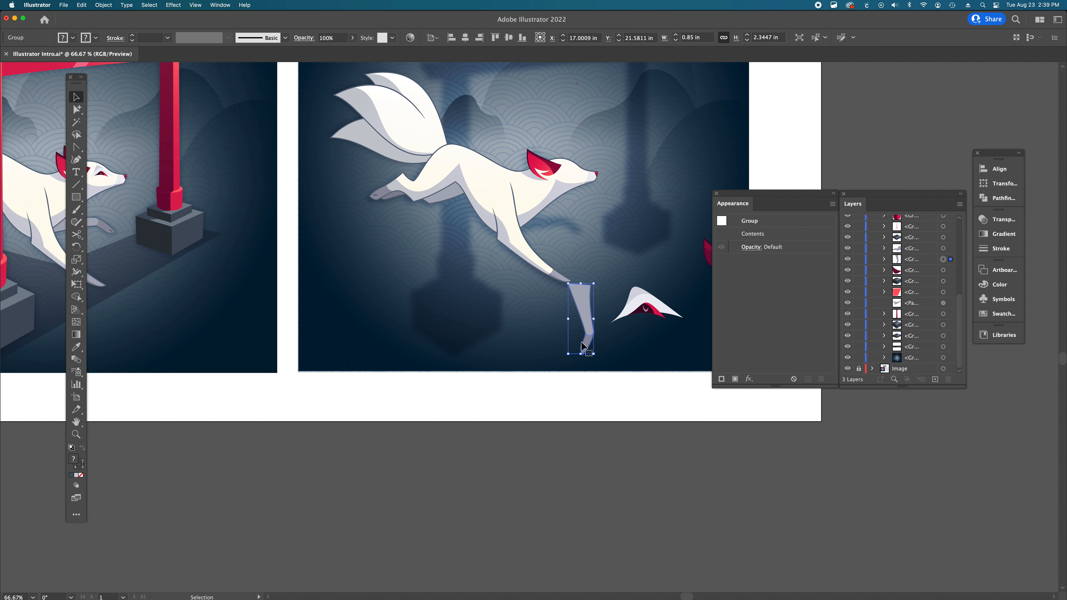
{"action": "left_click_drag", "start_coordinate": [590, 311], "coordinate": [582, 237]}
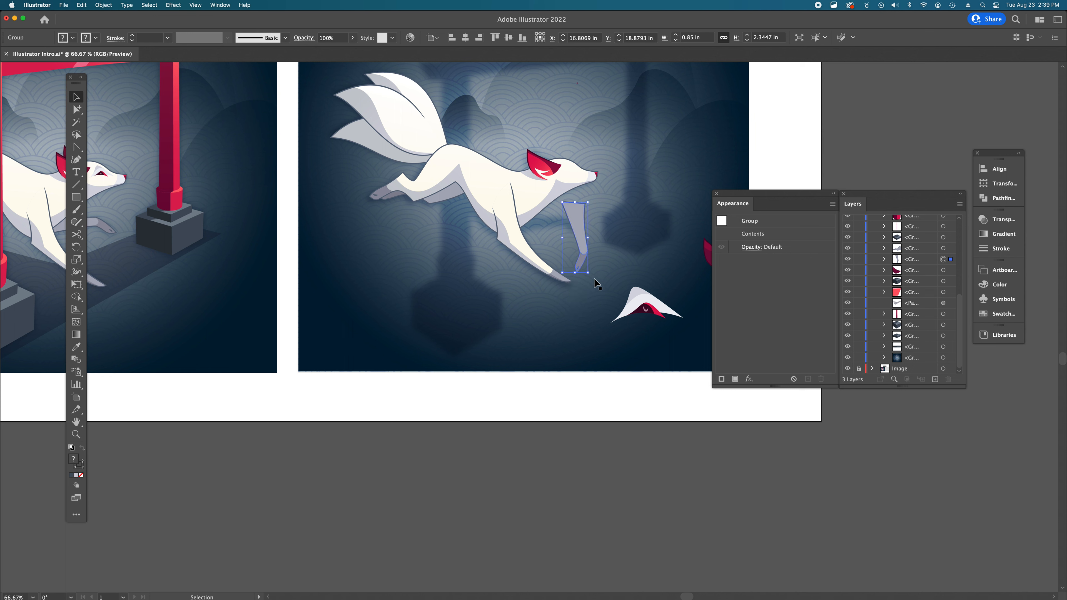
{"action": "left_click_drag", "start_coordinate": [593, 278], "coordinate": [547, 230]}
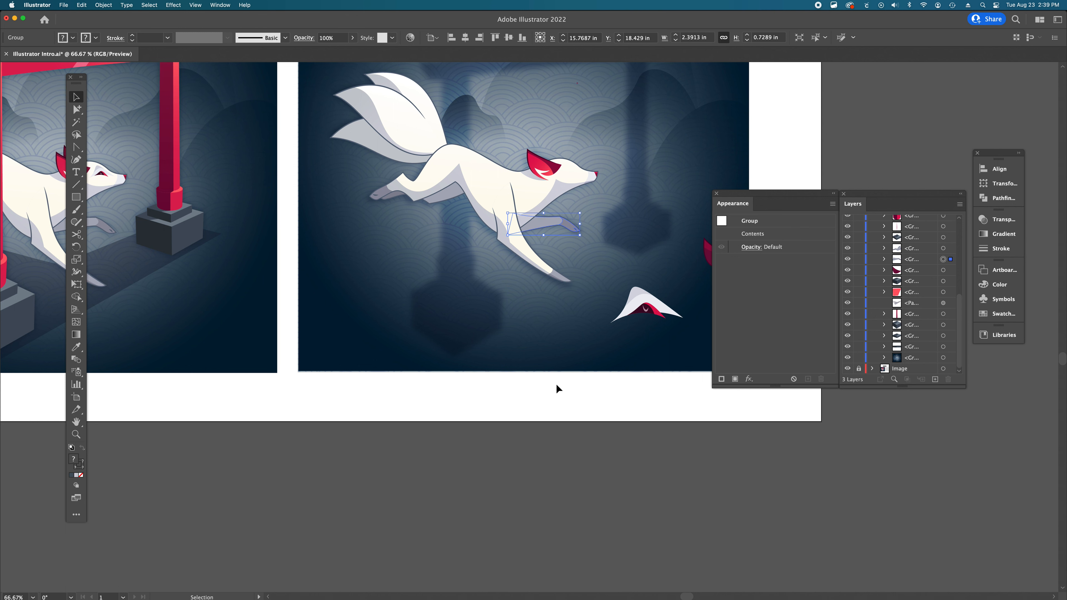
{"action": "left_click", "coordinate": [557, 386]}
{"action": "scroll", "coordinate": [558, 273], "scroll_direction": "right", "scroll_amount": 3}
{"action": "scroll", "coordinate": [558, 272], "scroll_direction": "up", "scroll_amount": 1}
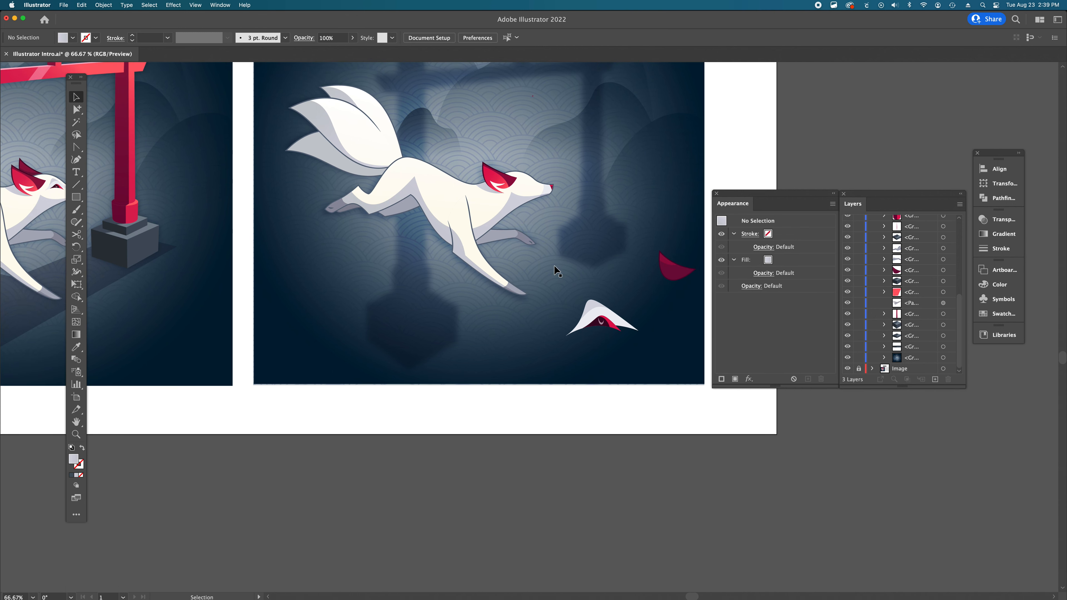
- Move the face piece and the dark ear piece up beside the fox's head
{"action": "left_click_drag", "start_coordinate": [597, 322], "coordinate": [566, 213]}
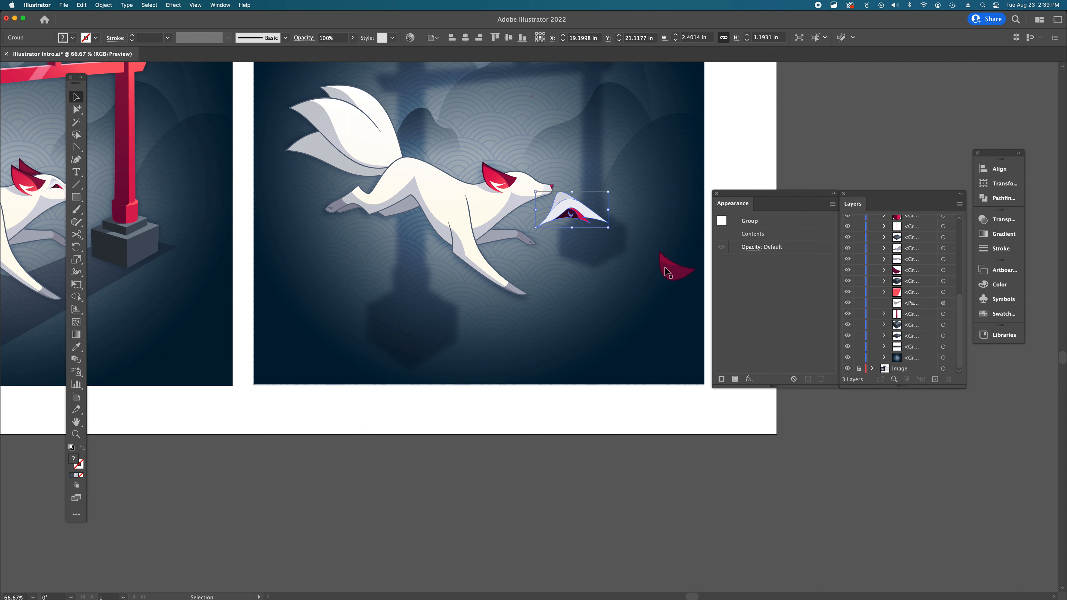
{"action": "left_click_drag", "start_coordinate": [665, 272], "coordinate": [537, 160]}
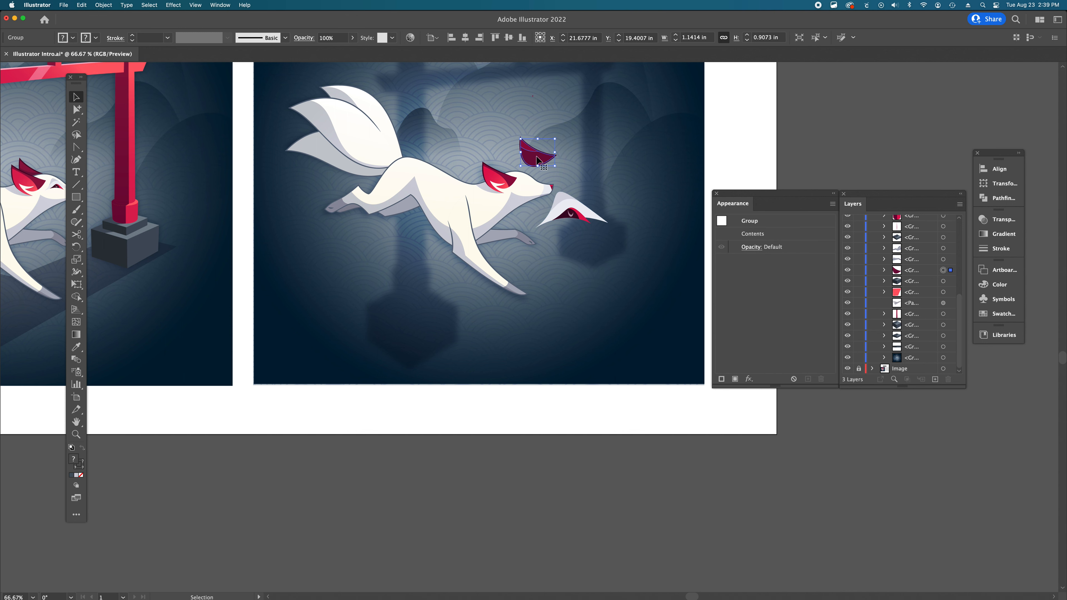
{"action": "scroll", "coordinate": [537, 160], "scroll_direction": "left", "scroll_amount": 3}
{"action": "scroll", "coordinate": [537, 159], "scroll_direction": "up", "scroll_amount": 1}
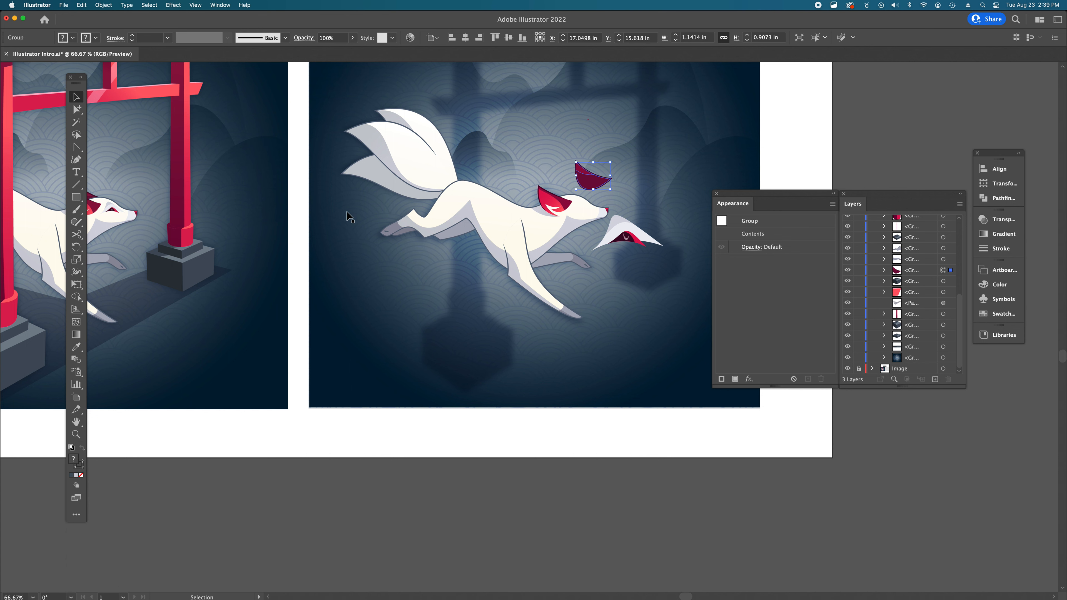
{"action": "scroll", "coordinate": [347, 215], "scroll_direction": "left", "scroll_amount": 2}
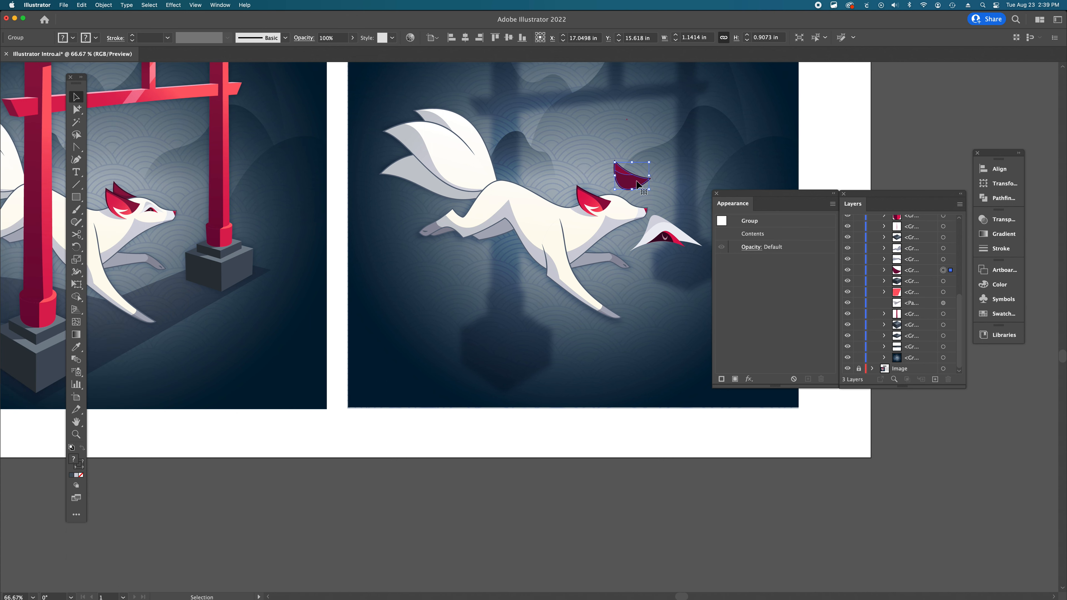
- Place the dark ear piece onto the fox's head, undoing the last small nudges
{"action": "left_click_drag", "start_coordinate": [637, 184], "coordinate": [594, 189]}
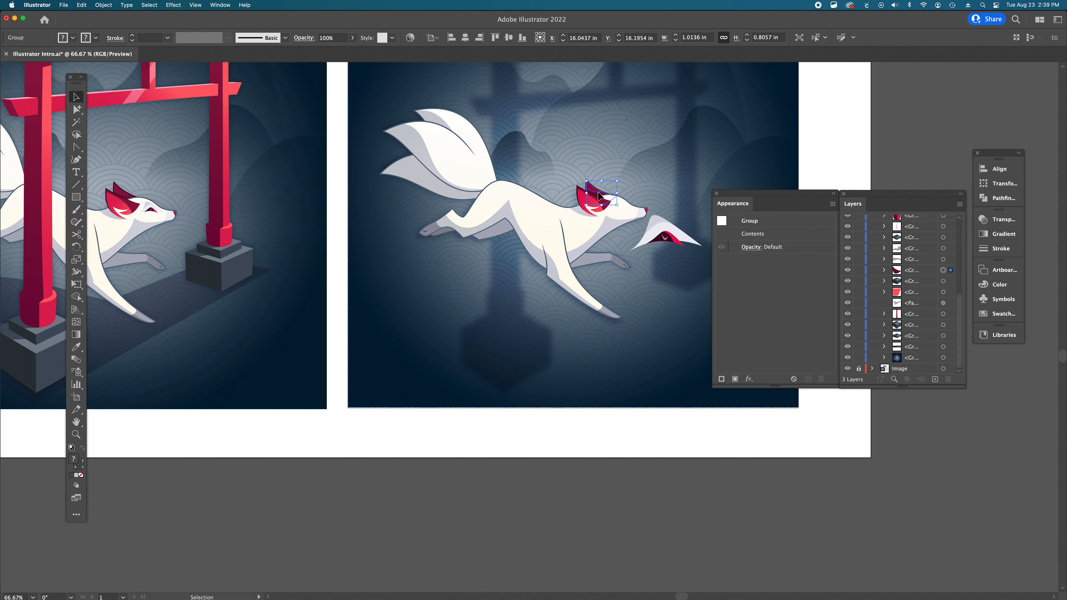
{"action": "left_click_drag", "start_coordinate": [599, 196], "coordinate": [597, 196]}
{"action": "key", "text": "super+z"}
{"action": "key", "text": "super+z"}
{"action": "key", "text": "super+z"}
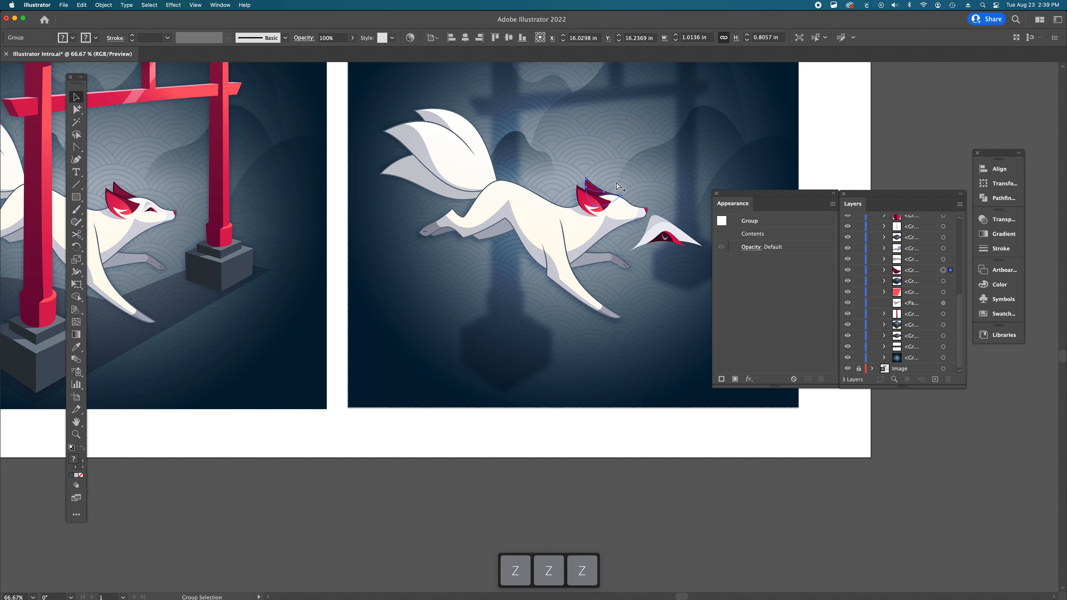
{"action": "left_click_drag", "start_coordinate": [595, 194], "coordinate": [597, 195]}
{"action": "left_click", "coordinate": [650, 426]}
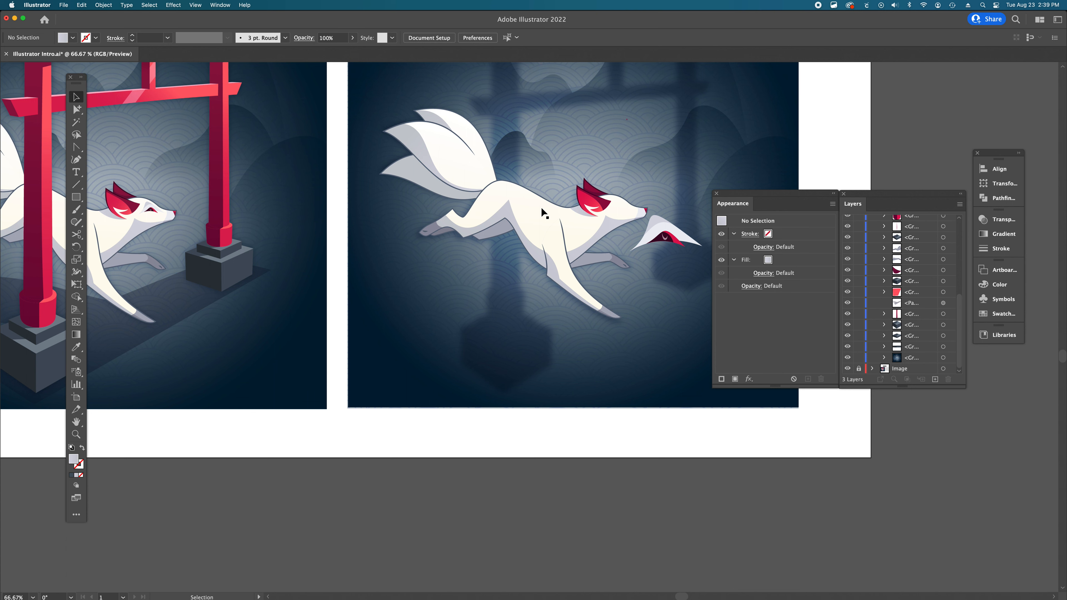
- Move the white face piece up onto the fox's head
{"action": "scroll", "coordinate": [541, 207], "scroll_direction": "right", "scroll_amount": 3}
{"action": "left_click", "coordinate": [600, 232]}
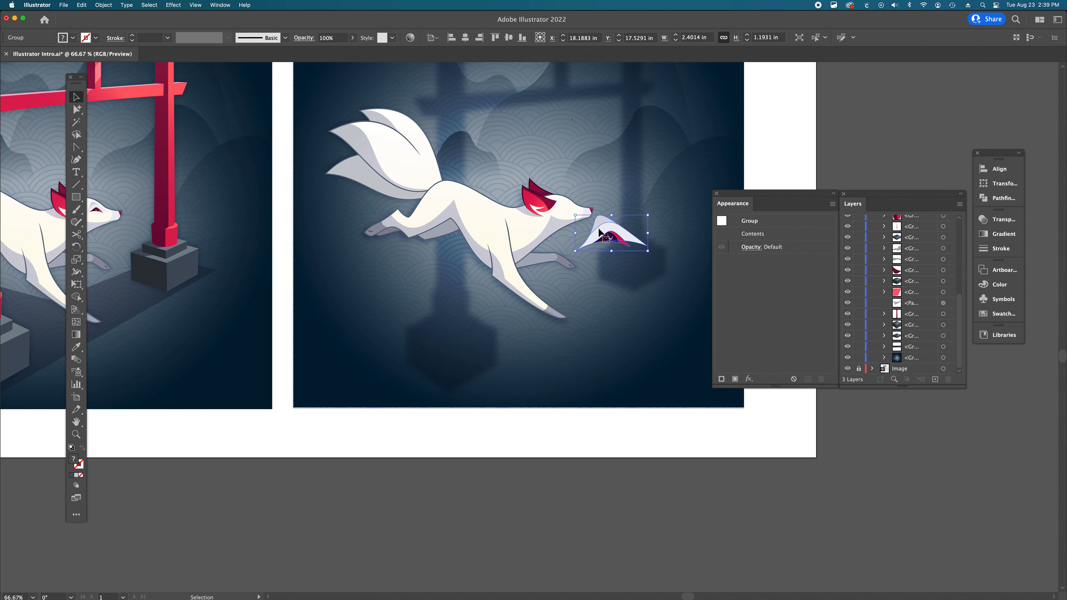
{"action": "scroll", "coordinate": [599, 232], "scroll_direction": "left", "scroll_amount": 2}
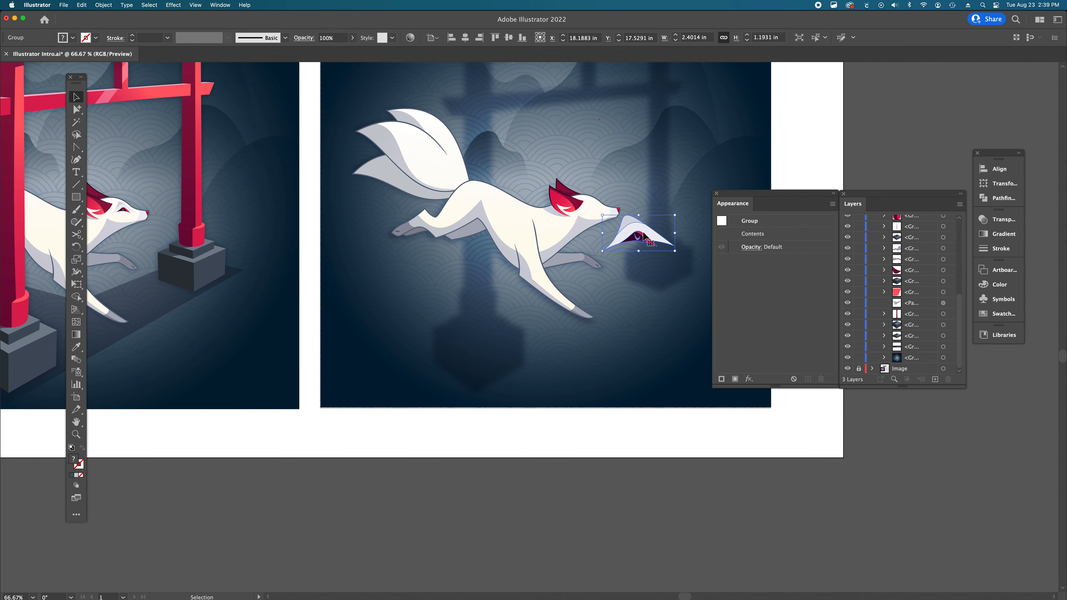
{"action": "left_click_drag", "start_coordinate": [644, 236], "coordinate": [606, 211]}
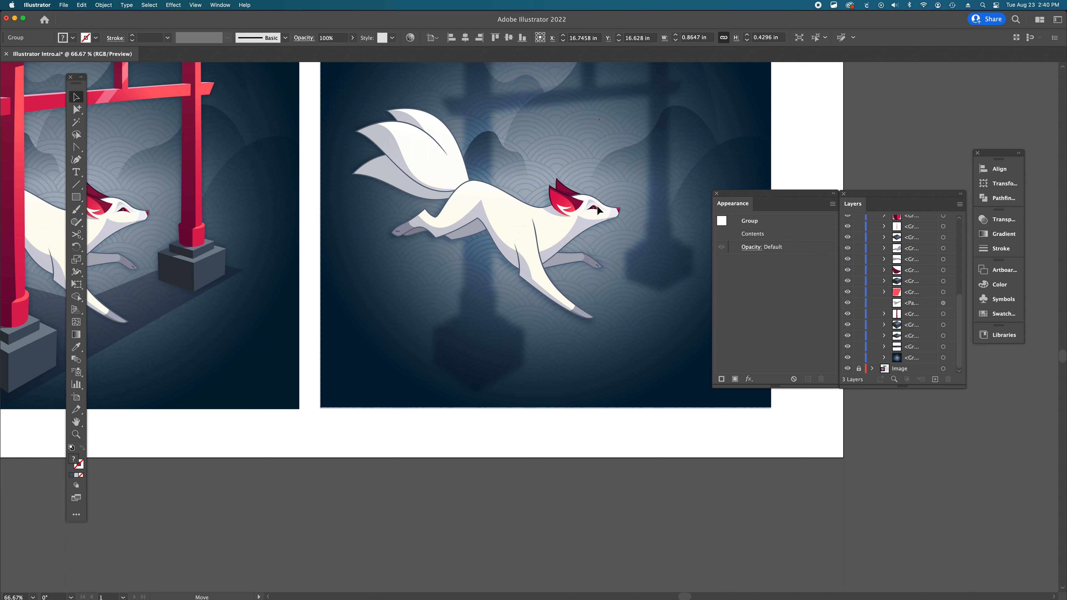
{"action": "left_click", "coordinate": [596, 422]}
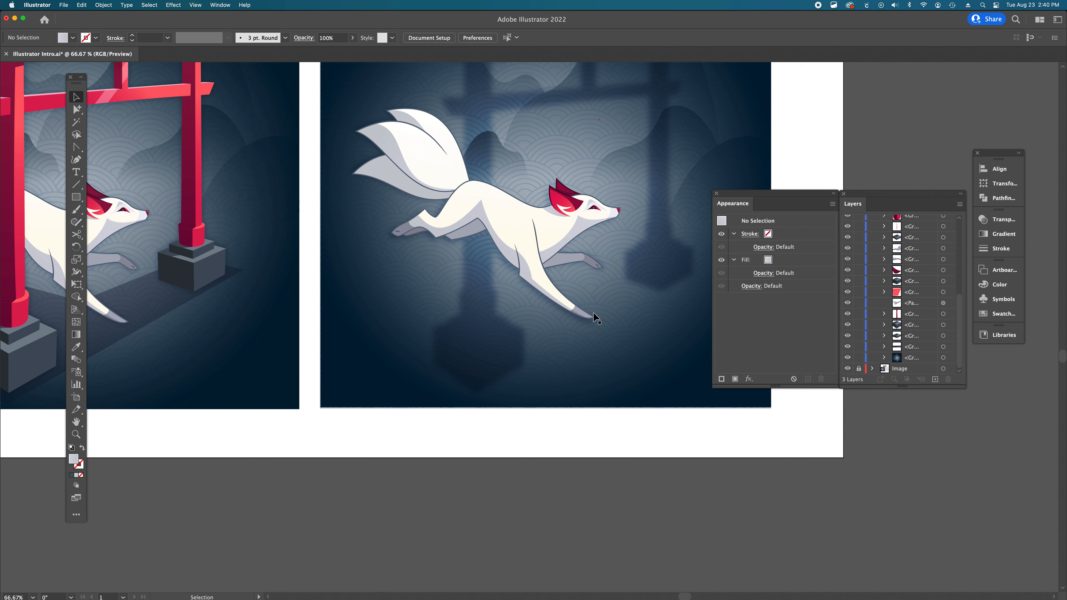
- Lock the shaded background scene group so it can no longer be selected
{"action": "scroll", "coordinate": [473, 301], "scroll_direction": "left", "scroll_amount": 3}
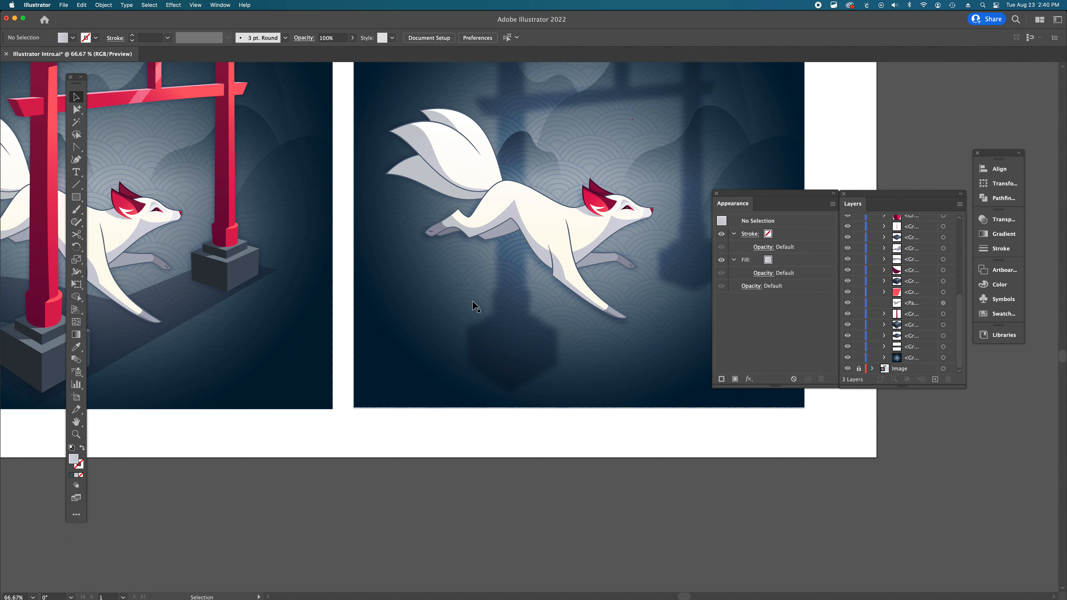
{"action": "scroll", "coordinate": [473, 302], "scroll_direction": "up", "scroll_amount": 1}
{"action": "scroll", "coordinate": [473, 302], "scroll_direction": "right", "scroll_amount": 2}
{"action": "scroll", "coordinate": [474, 306], "scroll_direction": "right", "scroll_amount": 3}
{"action": "scroll", "coordinate": [473, 306], "scroll_direction": "up", "scroll_amount": 2}
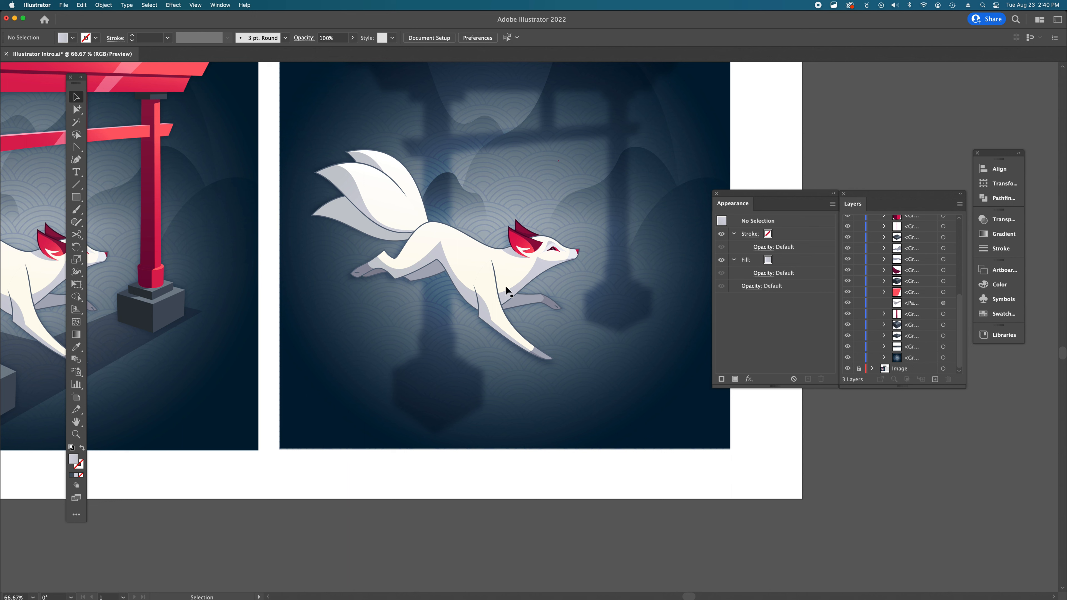
{"action": "left_click_drag", "start_coordinate": [629, 466], "coordinate": [330, 143]}
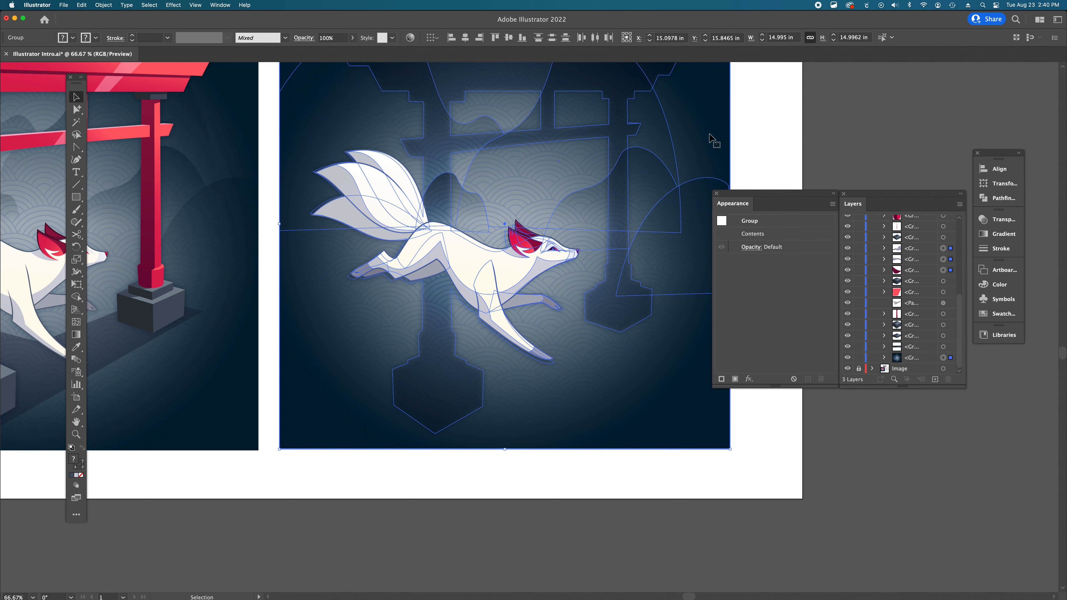
{"action": "scroll", "coordinate": [603, 162], "scroll_direction": "right", "scroll_amount": 1}
{"action": "scroll", "coordinate": [599, 156], "scroll_direction": "up", "scroll_amount": 3}
{"action": "scroll", "coordinate": [599, 156], "scroll_direction": "right", "scroll_amount": 3}
{"action": "left_click", "coordinate": [677, 143]}
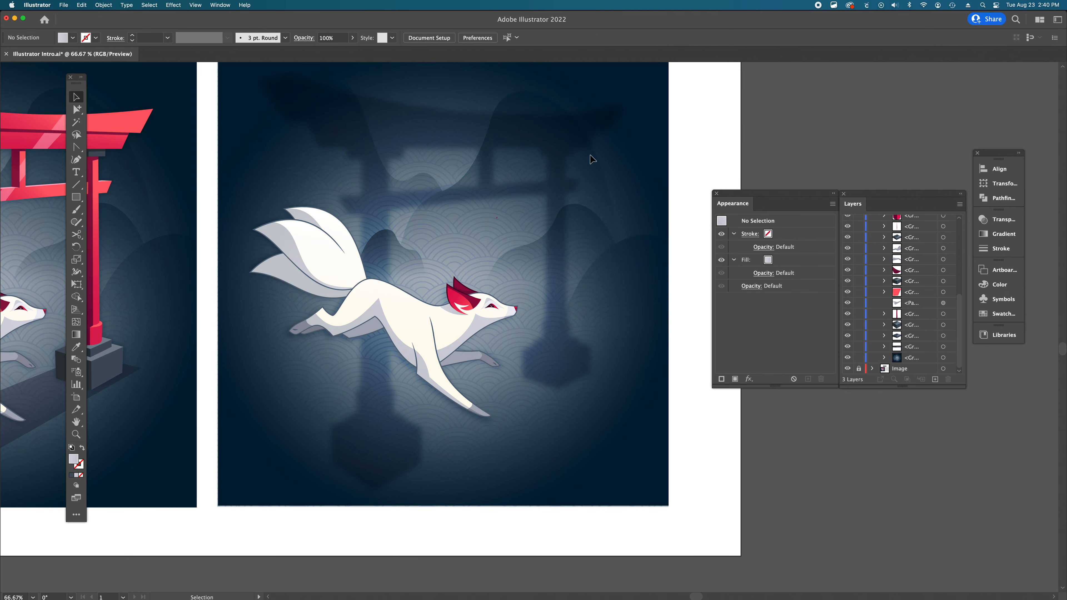
{"action": "left_click", "coordinate": [549, 213]}
{"action": "left_click", "coordinate": [679, 417]}
{"action": "left_click", "coordinate": [589, 355]}
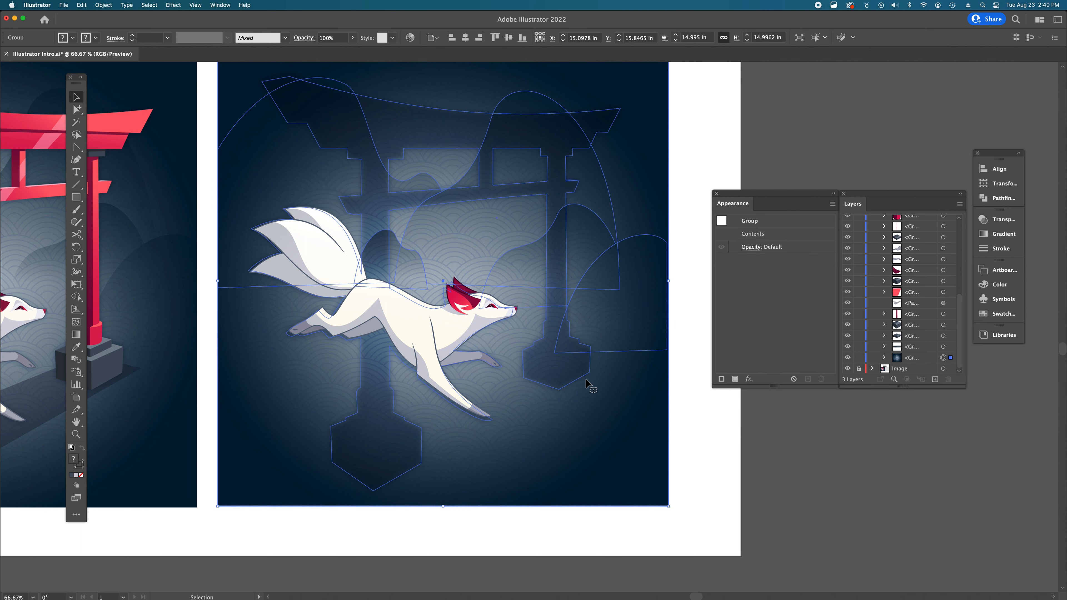
{"action": "left_click", "coordinate": [860, 358]}
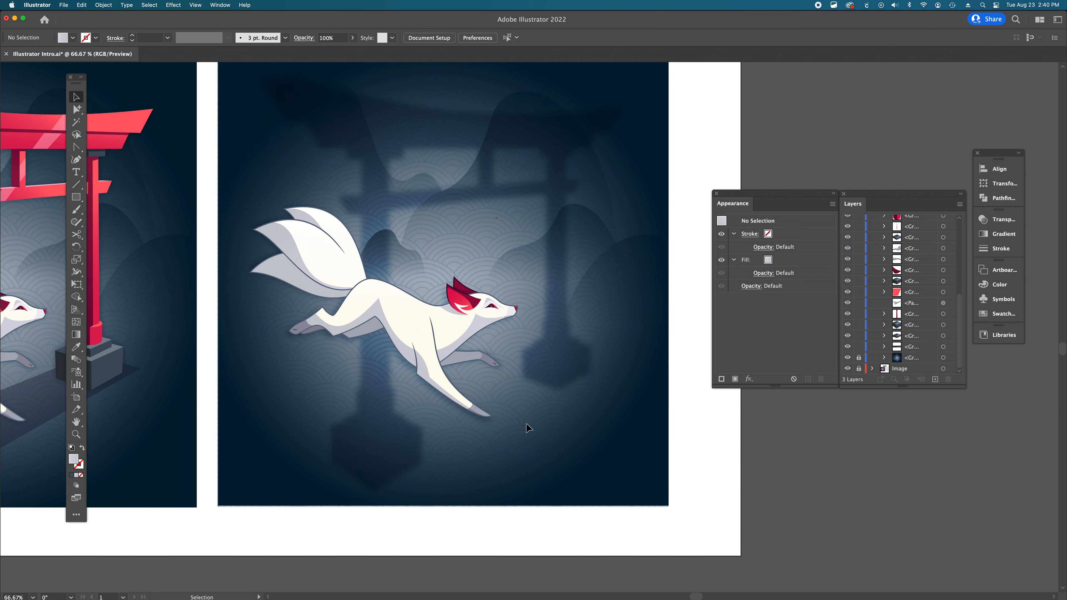
- Select all the fox pieces and group them together
{"action": "left_click", "coordinate": [289, 227]}
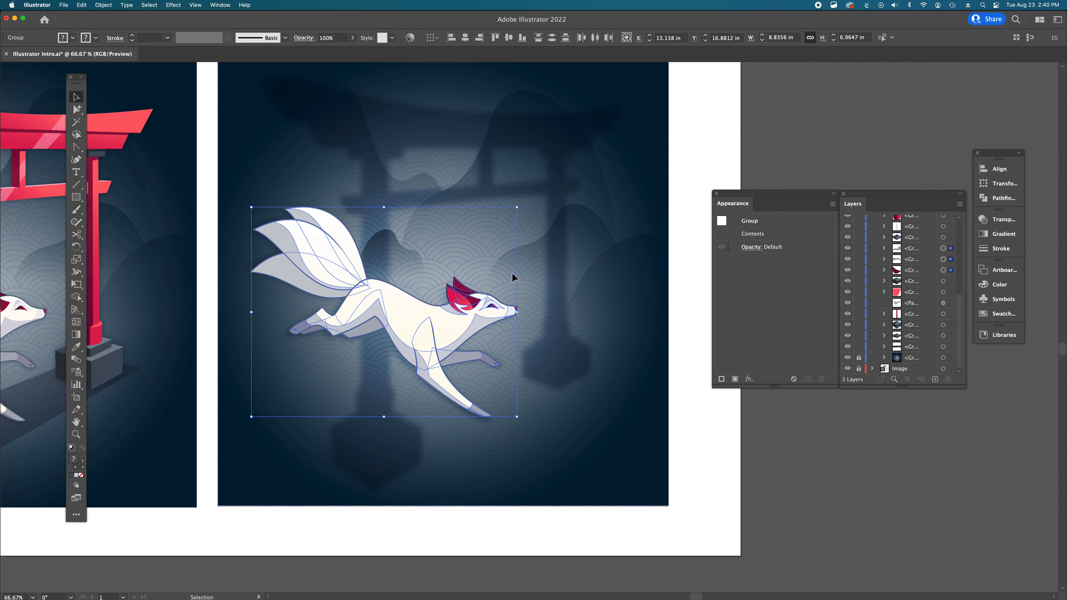
{"action": "key", "text": "super+g"}
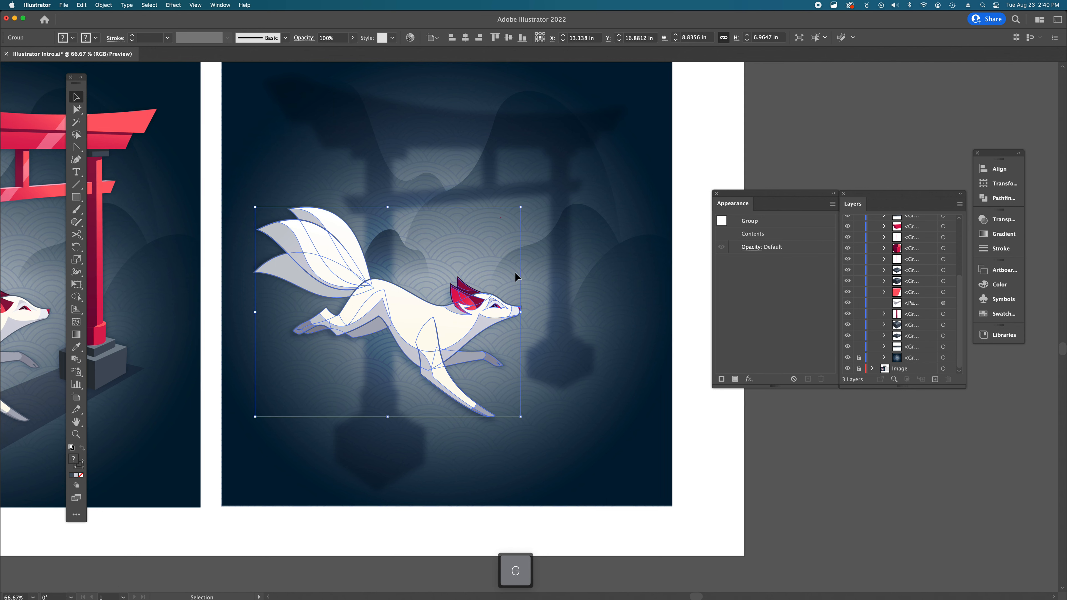
{"action": "scroll", "coordinate": [514, 274], "scroll_direction": "left", "scroll_amount": 3}
{"action": "left_click", "coordinate": [779, 521]}
{"action": "scroll", "coordinate": [417, 292], "scroll_direction": "up", "scroll_amount": 2}
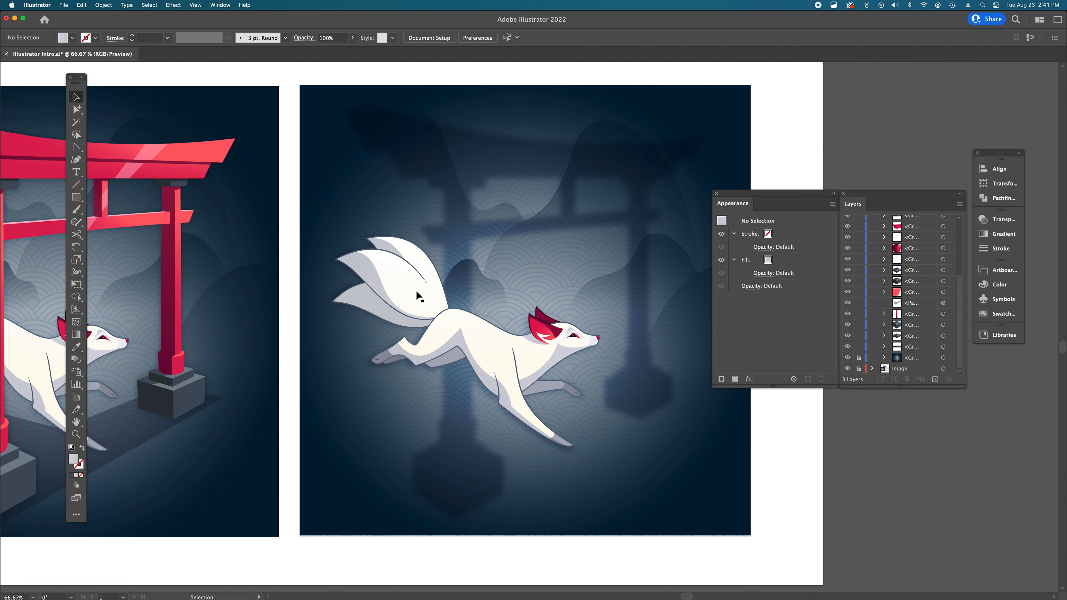
{"action": "scroll", "coordinate": [416, 290], "scroll_direction": "left", "scroll_amount": 7}
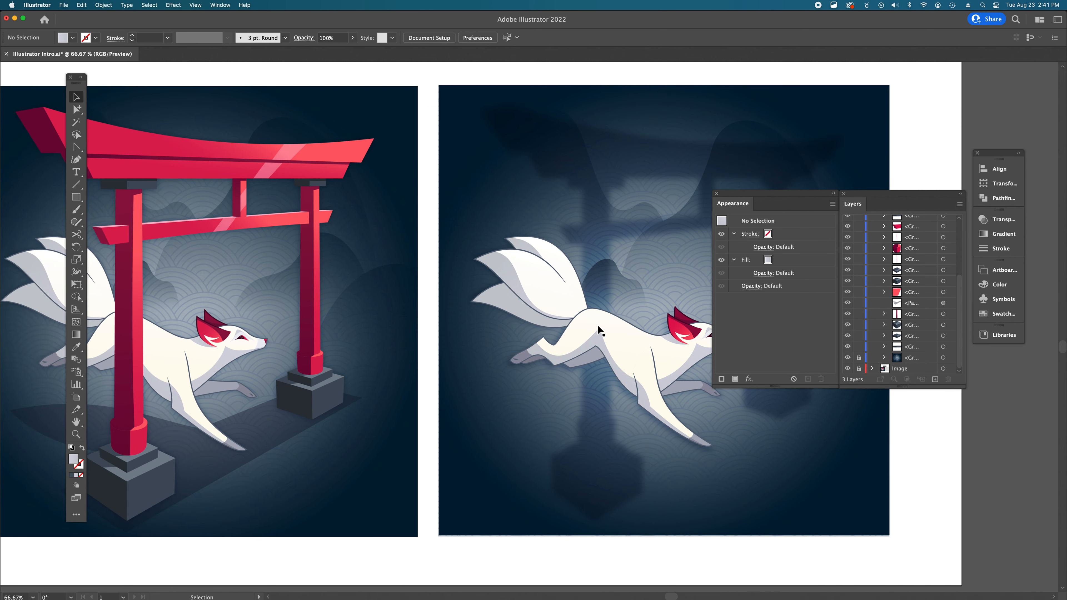
- Move all the torii gate pieces from the top of the page down next to the Recreate Image Here area
{"action": "left_click", "coordinate": [527, 317], "text": "alt+super"}
{"action": "left_click", "coordinate": [528, 317], "text": "alt+super"}
{"action": "left_click", "coordinate": [527, 317], "text": "alt+super"}
{"action": "left_click_drag", "start_coordinate": [581, 287], "coordinate": [527, 315]}
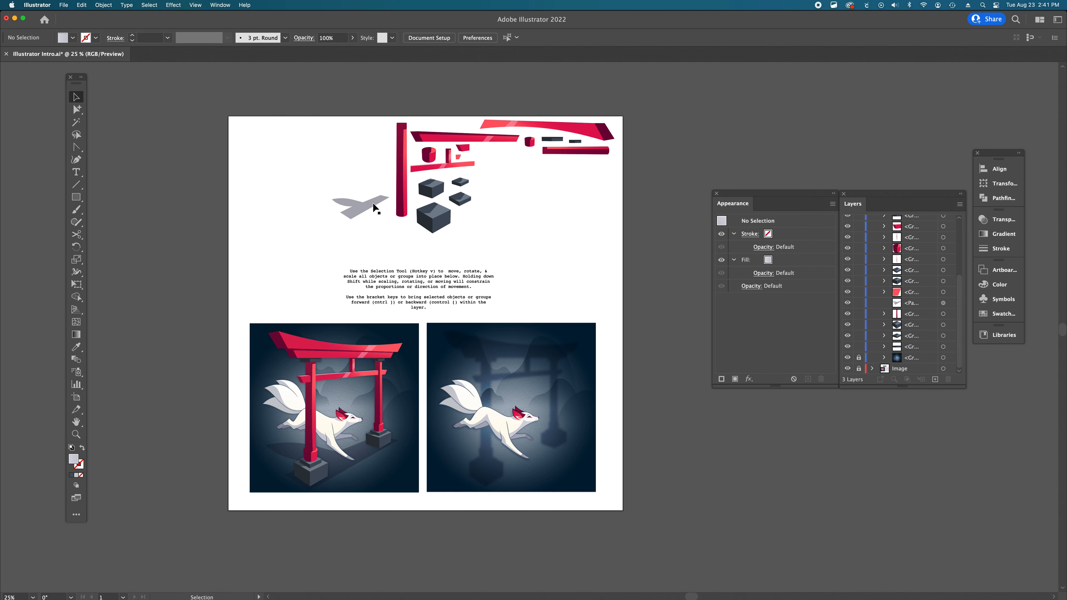
{"action": "left_click", "coordinate": [440, 222]}
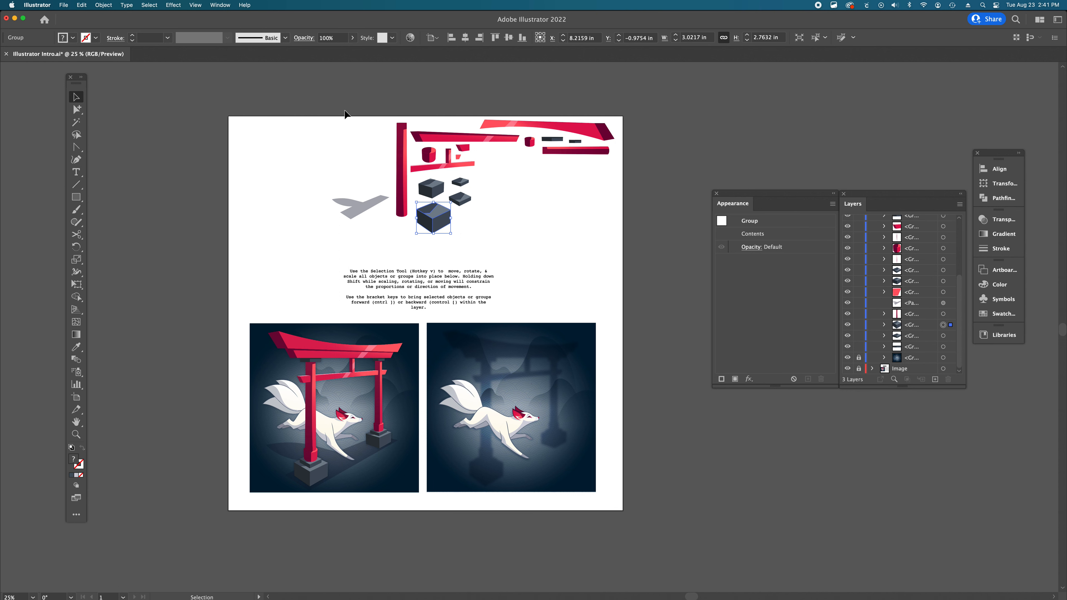
{"action": "left_click_drag", "start_coordinate": [336, 97], "coordinate": [616, 251]}
{"action": "scroll", "coordinate": [529, 219], "scroll_direction": "down", "scroll_amount": 3}
{"action": "scroll", "coordinate": [529, 220], "scroll_direction": "right", "scroll_amount": 4}
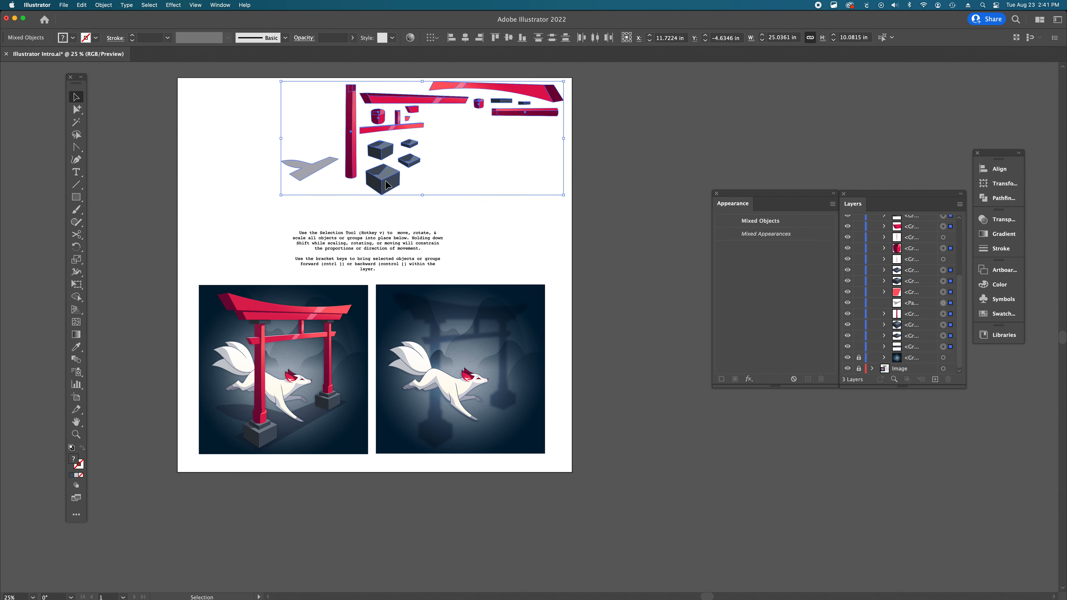
{"action": "left_click_drag", "start_coordinate": [386, 185], "coordinate": [435, 538]}
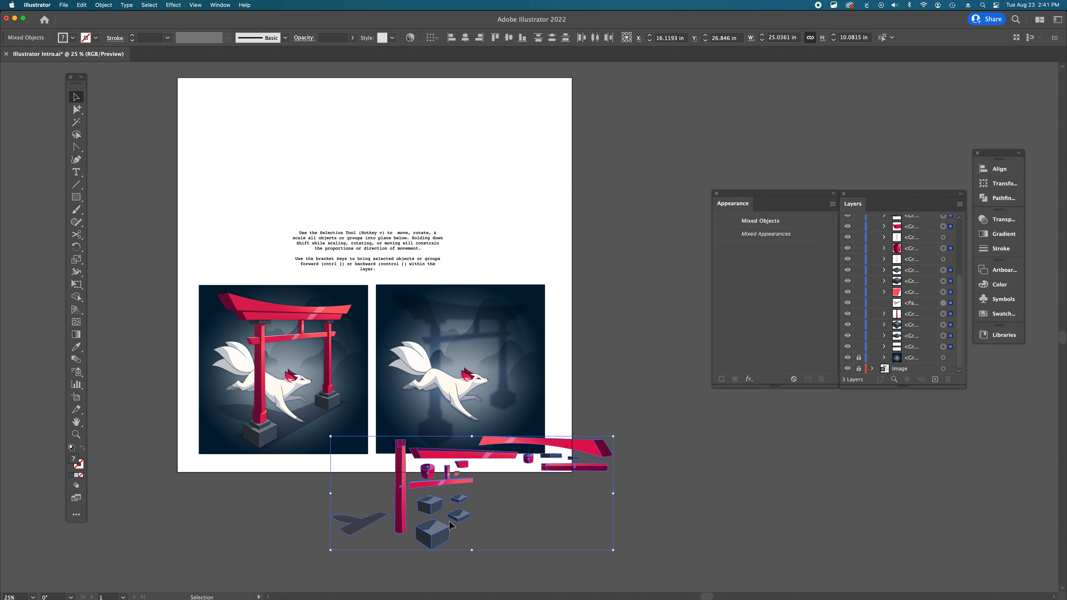
{"action": "left_click", "coordinate": [632, 355]}
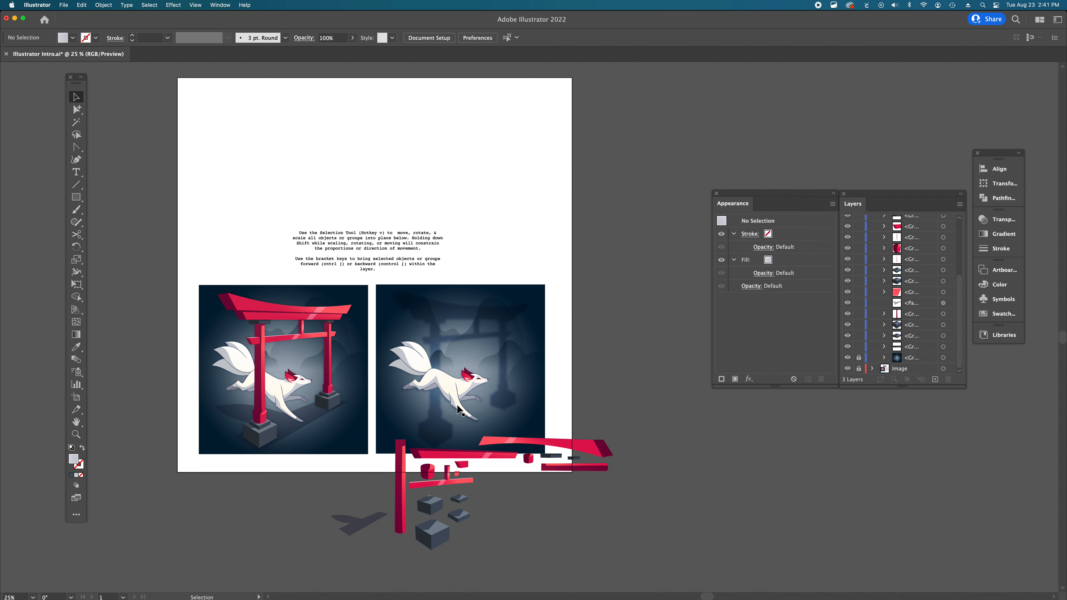
- Move the large grey base block into the scene below and left of the fox
{"action": "scroll", "coordinate": [457, 410], "scroll_direction": "down", "scroll_amount": 5}
{"action": "key", "text": "super+space"}
{"action": "left_click", "coordinate": [444, 330], "text": "super"}
{"action": "left_click", "coordinate": [521, 385], "text": "super"}
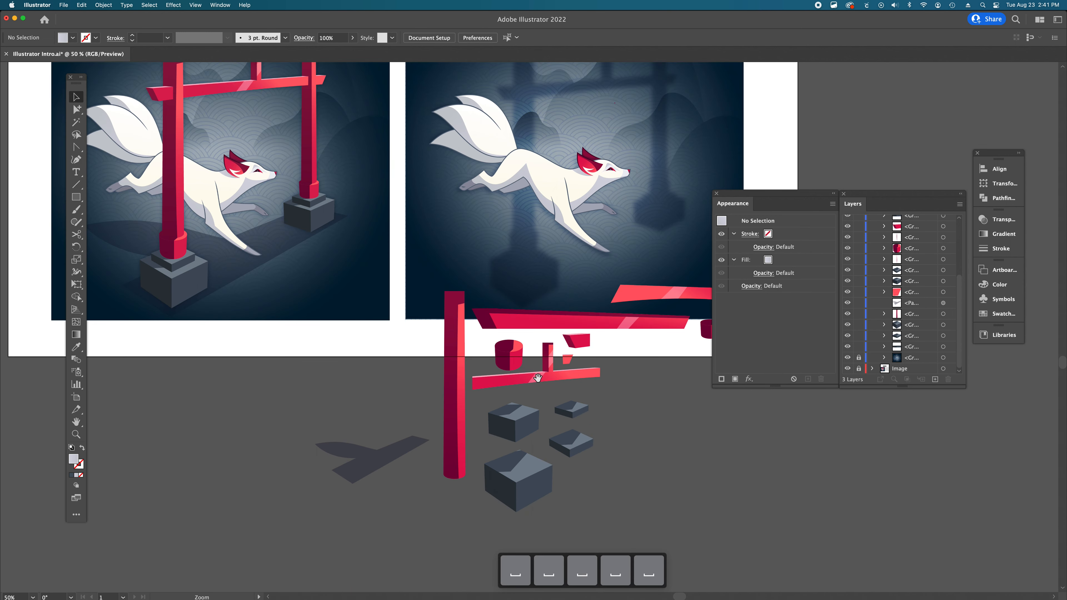
{"action": "scroll", "coordinate": [538, 378], "scroll_direction": "right", "scroll_amount": 4}
{"action": "scroll", "coordinate": [540, 380], "scroll_direction": "up", "scroll_amount": 3}
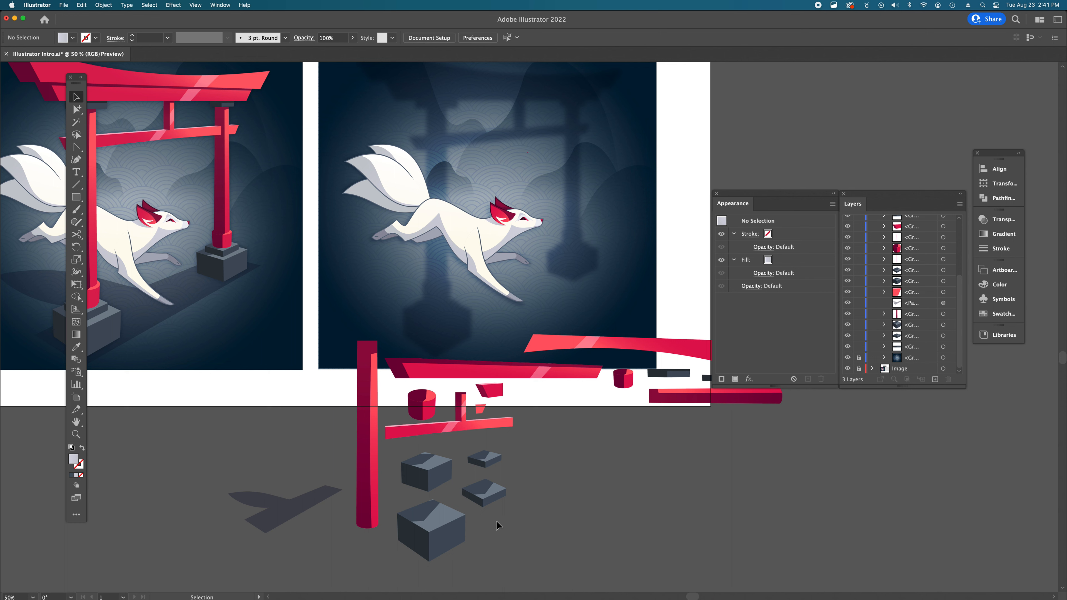
{"action": "left_click_drag", "start_coordinate": [439, 540], "coordinate": [432, 327]}
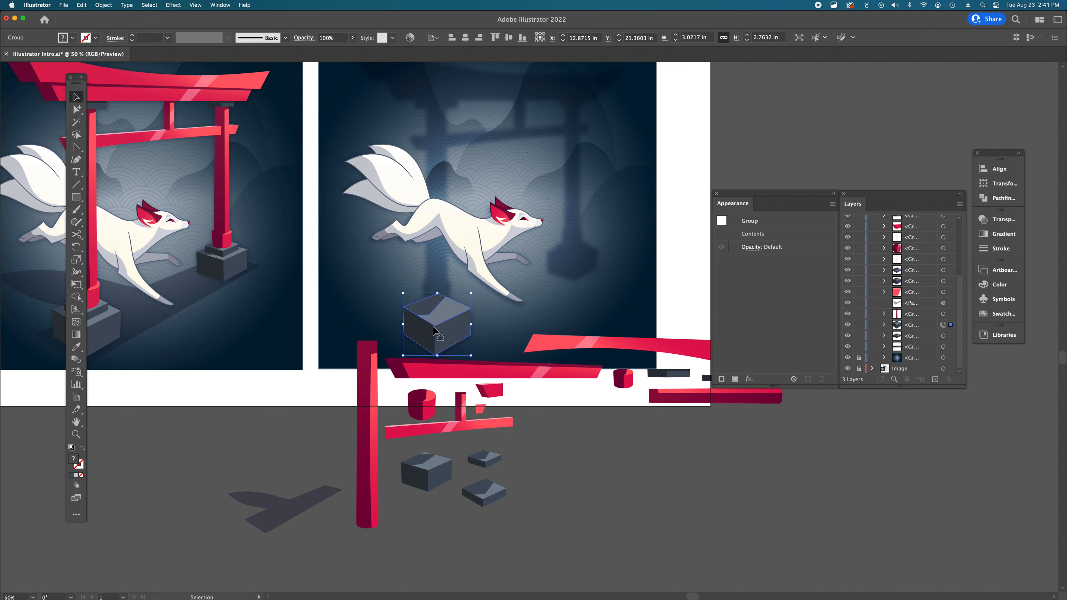
{"action": "scroll", "coordinate": [434, 331], "scroll_direction": "left", "scroll_amount": 5}
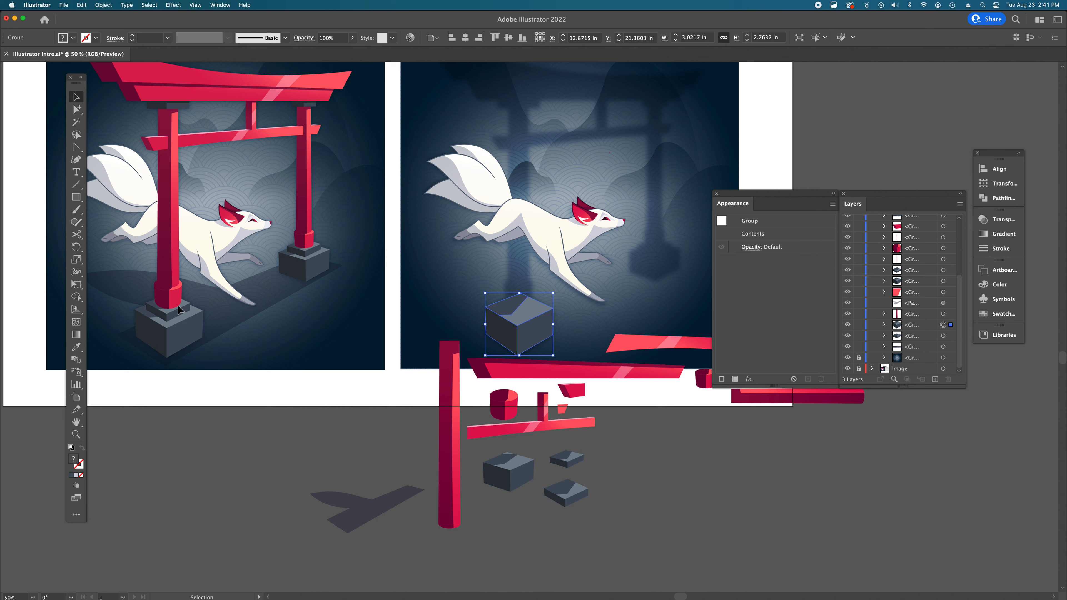
{"action": "left_click", "coordinate": [309, 387]}
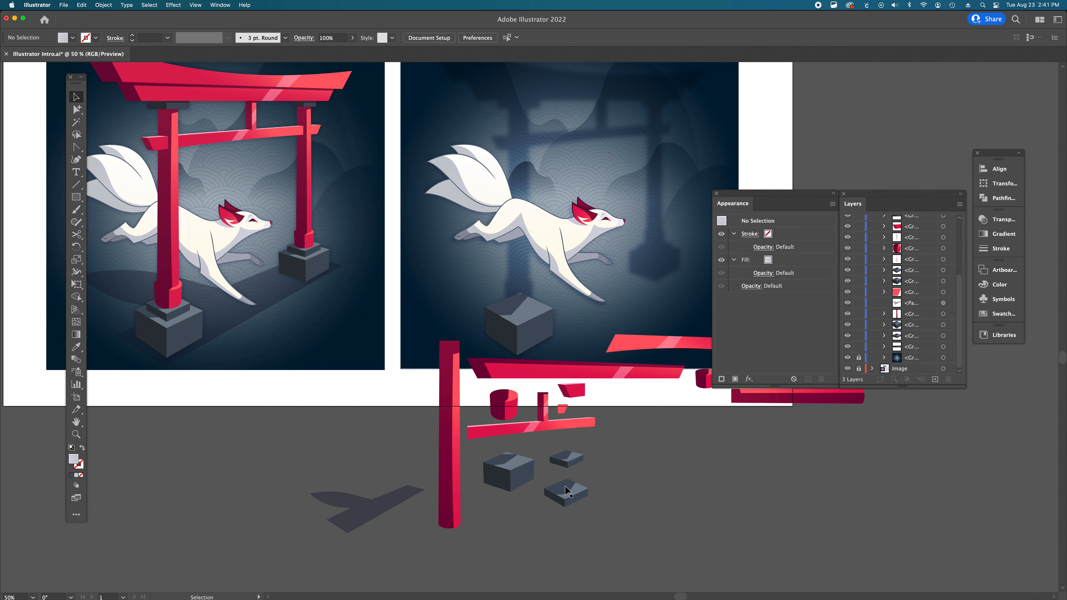
- Place the small flat cap piece on top of the large base block
{"action": "left_click", "coordinate": [525, 472]}
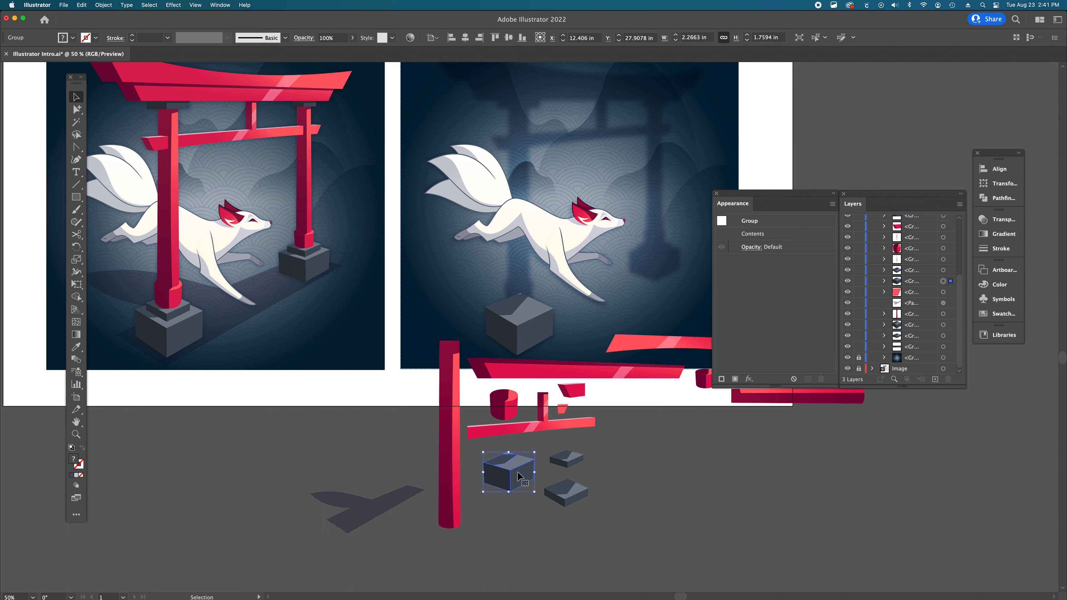
{"action": "left_click", "coordinate": [570, 463]}
{"action": "left_click_drag", "start_coordinate": [566, 497], "coordinate": [522, 311]}
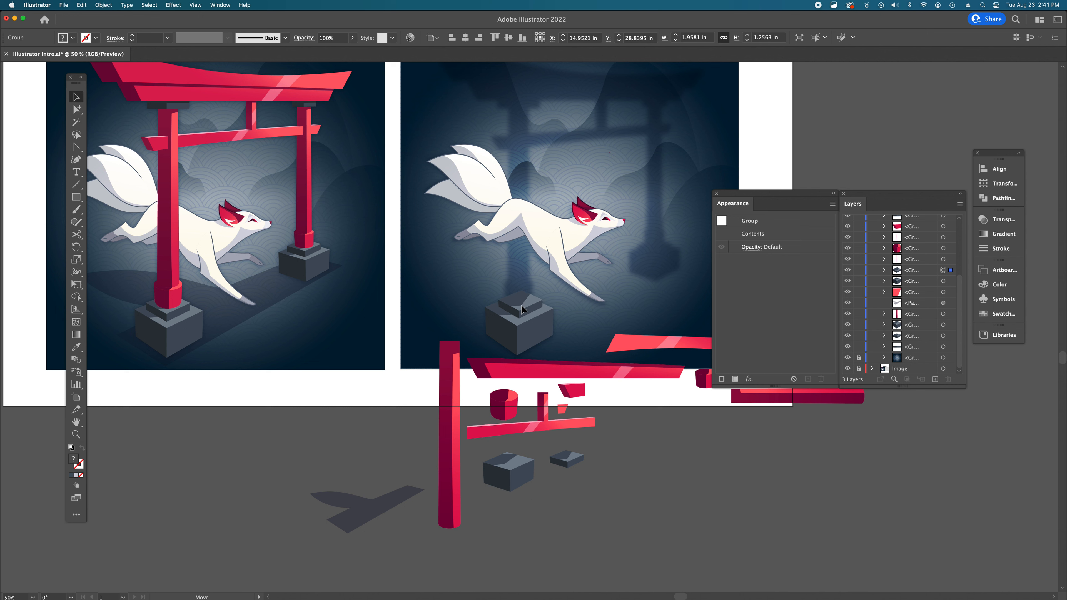
{"action": "left_click_drag", "start_coordinate": [522, 309], "coordinate": [520, 308]}
{"action": "left_click", "coordinate": [634, 458]}
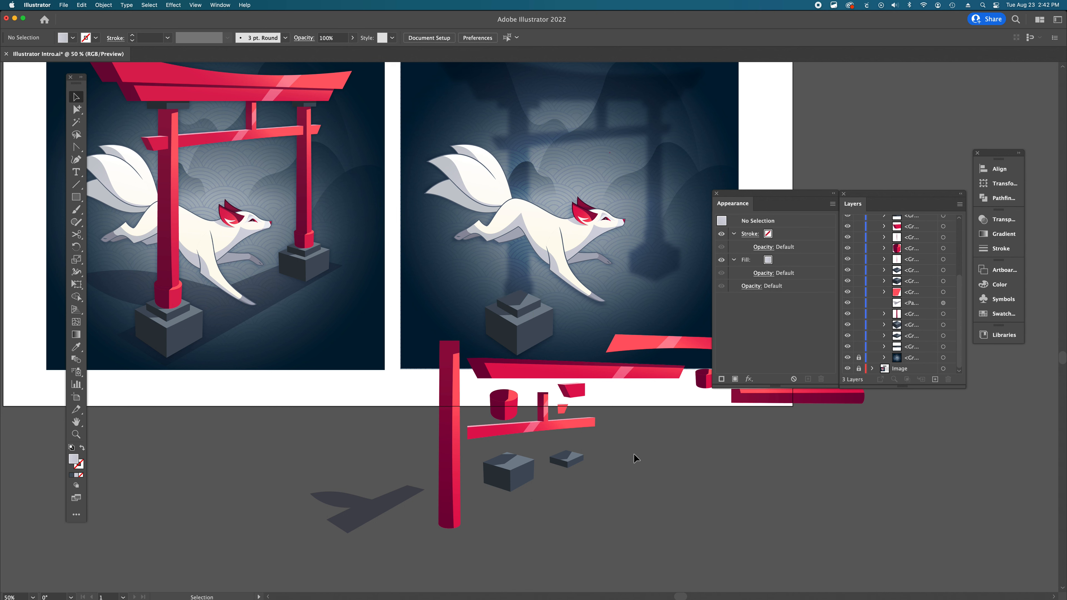
- Move the medium grey block into the scene to the right of the fox's head
{"action": "scroll", "coordinate": [635, 458], "scroll_direction": "right", "scroll_amount": 4}
{"action": "left_click", "coordinate": [417, 479]}
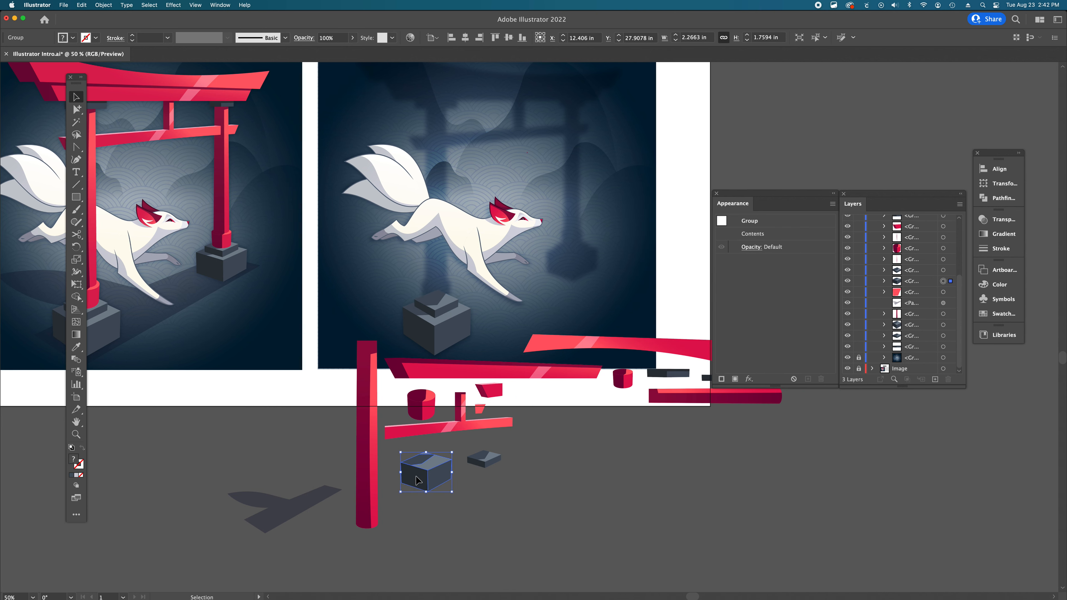
{"action": "left_click_drag", "start_coordinate": [417, 480], "coordinate": [562, 265]}
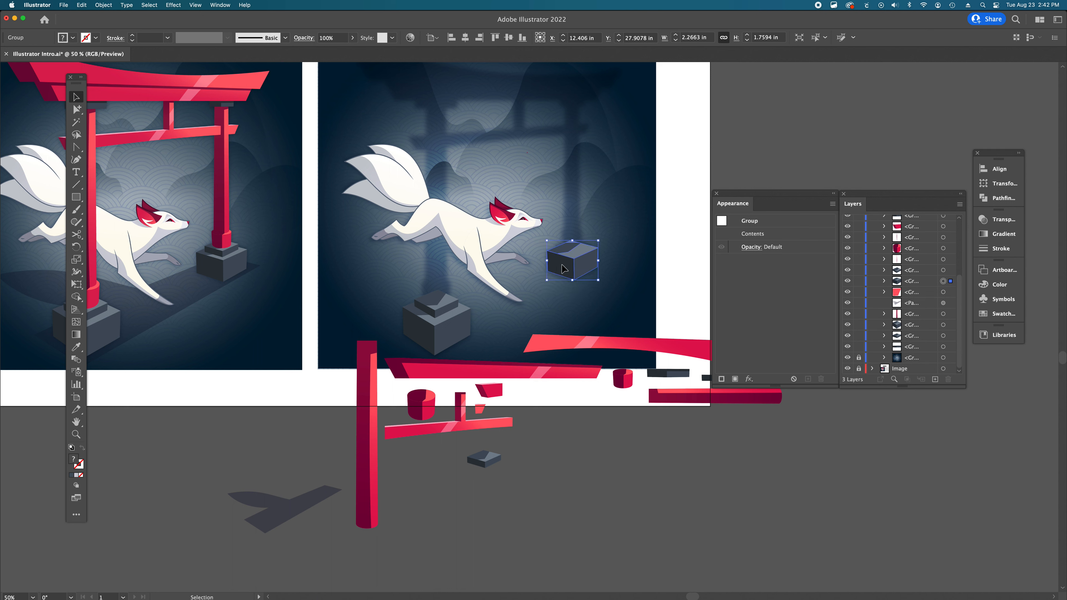
- Place the second flat cap on the medium block and bring it forward three levels
{"action": "left_click", "coordinate": [485, 459]}
{"action": "left_click_drag", "start_coordinate": [484, 459], "coordinate": [571, 256]}
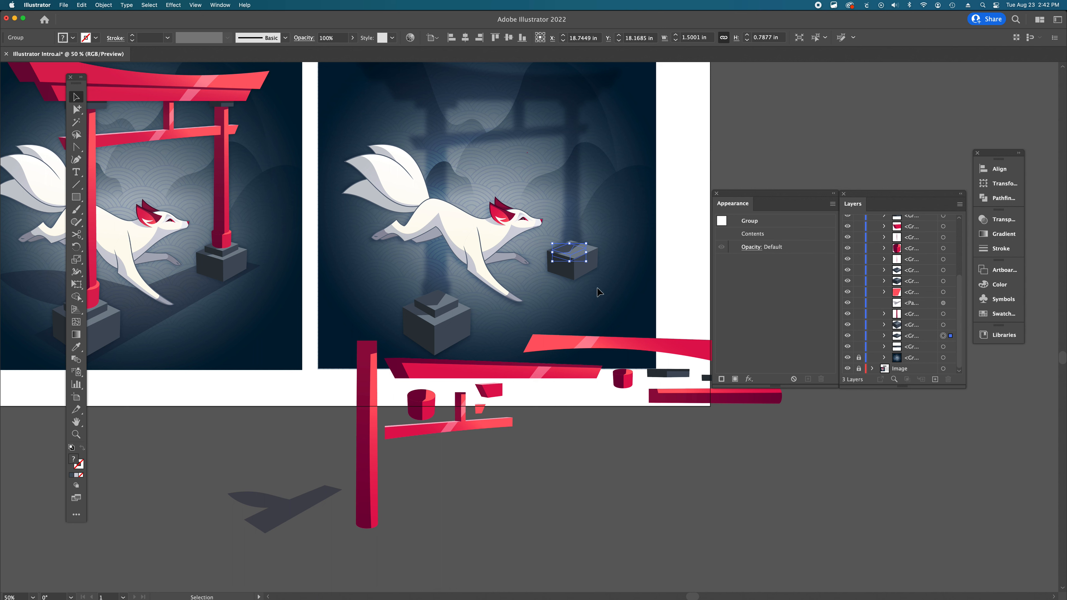
{"action": "key", "text": "super+bracketright"}
{"action": "key", "text": "super+bracketright"}
{"action": "key", "text": "super+bracketright"}
{"action": "key", "text": "super+bracketright"}
{"action": "key", "text": "super+bracketright"}
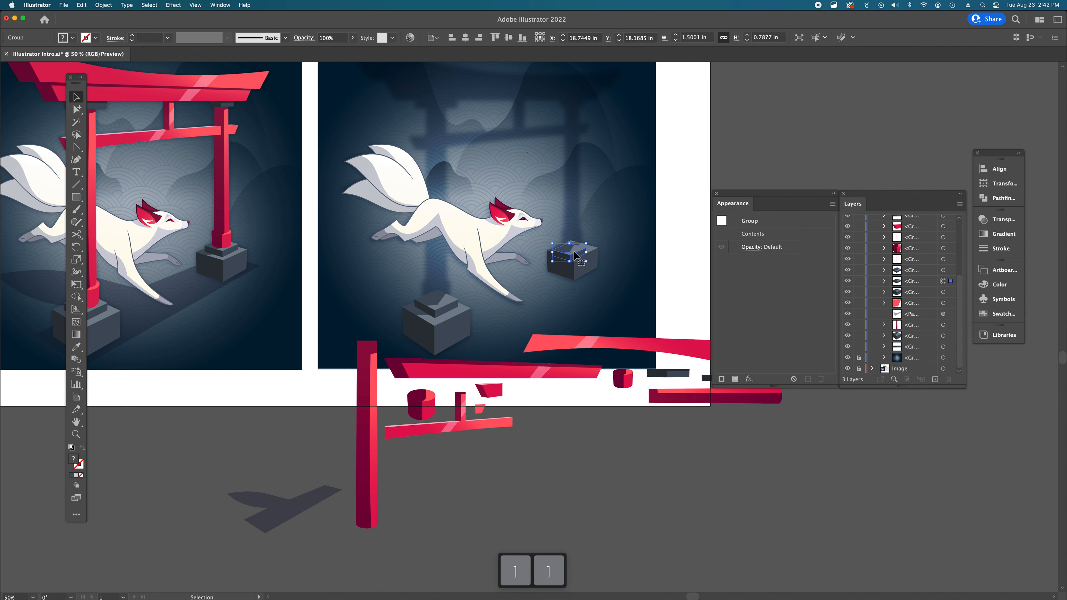
{"action": "left_click_drag", "start_coordinate": [574, 251], "coordinate": [577, 245]}
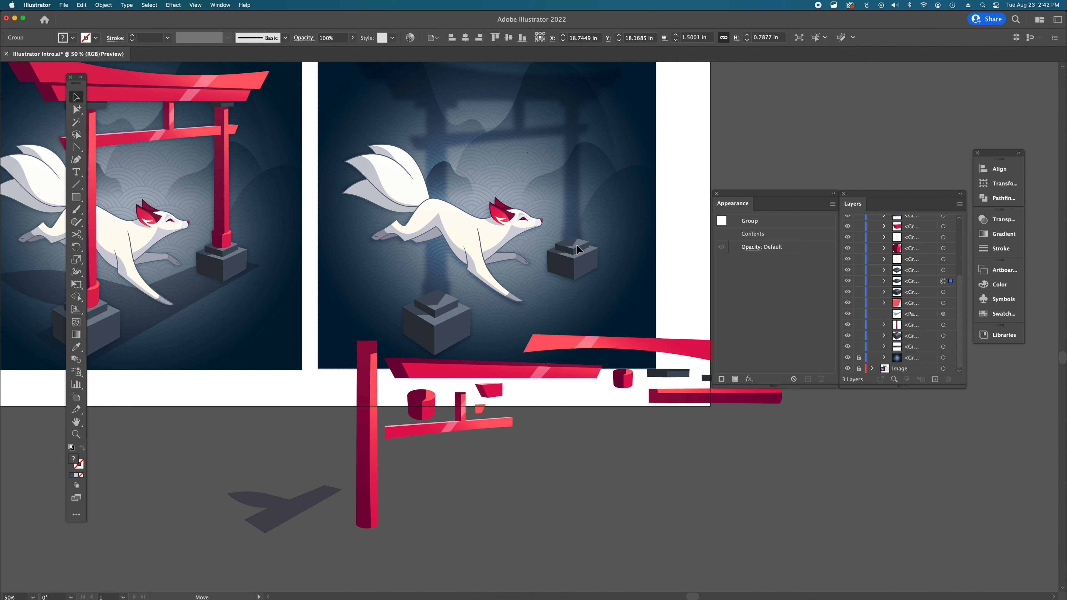
{"action": "left_click_drag", "start_coordinate": [577, 248], "coordinate": [577, 248]}
{"action": "left_click", "coordinate": [616, 463]}
- Move the larger red cylinder onto the cap of the left base block
{"action": "scroll", "coordinate": [616, 463], "scroll_direction": "left", "scroll_amount": 3}
{"action": "scroll", "coordinate": [615, 463], "scroll_direction": "up", "scroll_amount": 3}
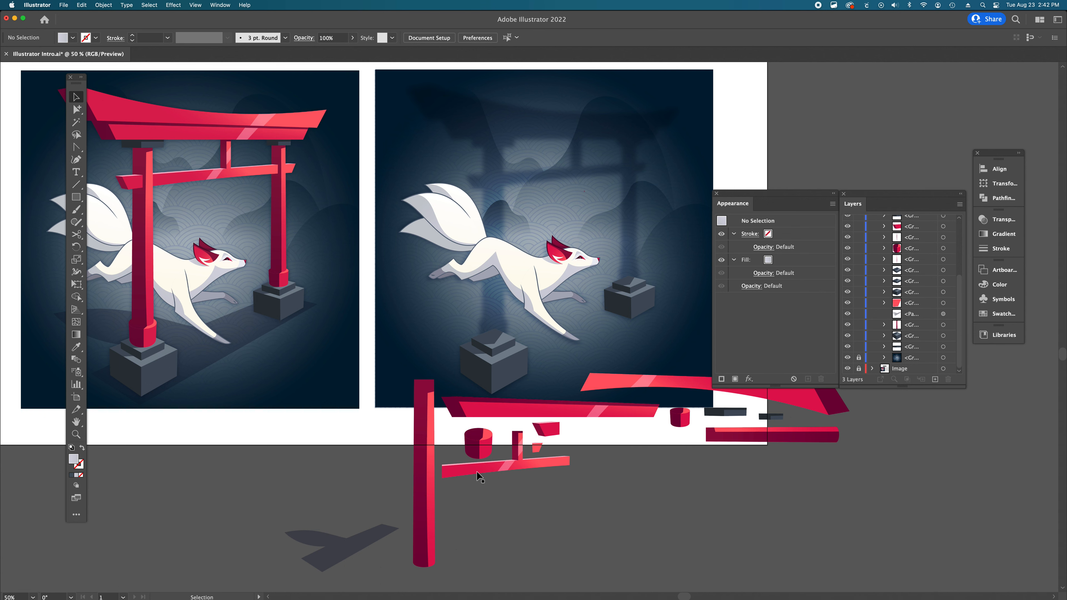
{"action": "left_click", "coordinate": [483, 449]}
{"action": "scroll", "coordinate": [483, 449], "scroll_direction": "right", "scroll_amount": 5}
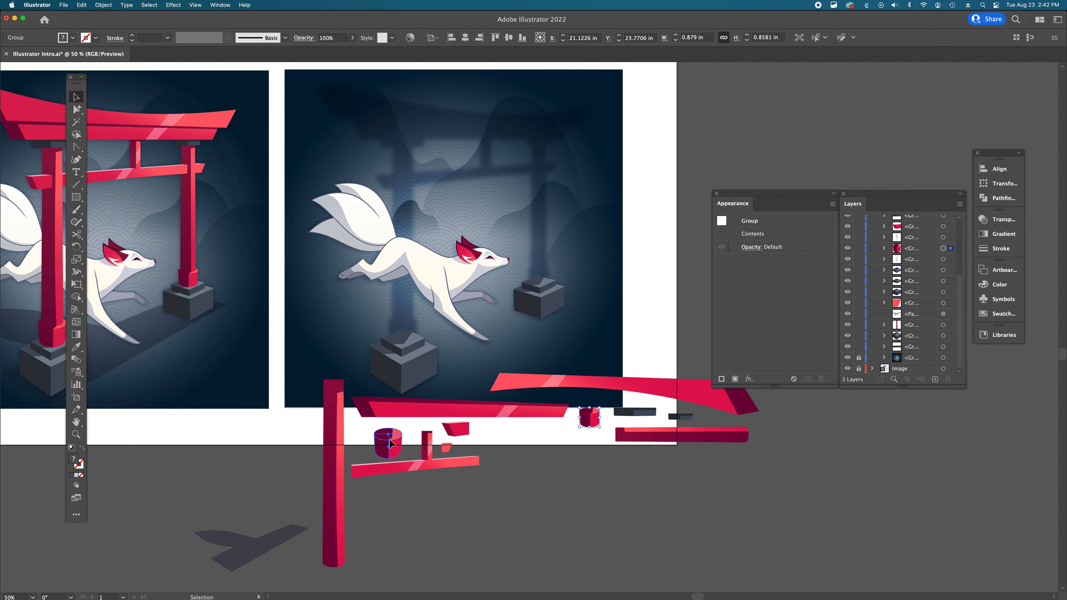
{"action": "left_click", "coordinate": [589, 419]}
{"action": "left_click", "coordinate": [388, 448]}
{"action": "left_click_drag", "start_coordinate": [388, 448], "coordinate": [402, 335]}
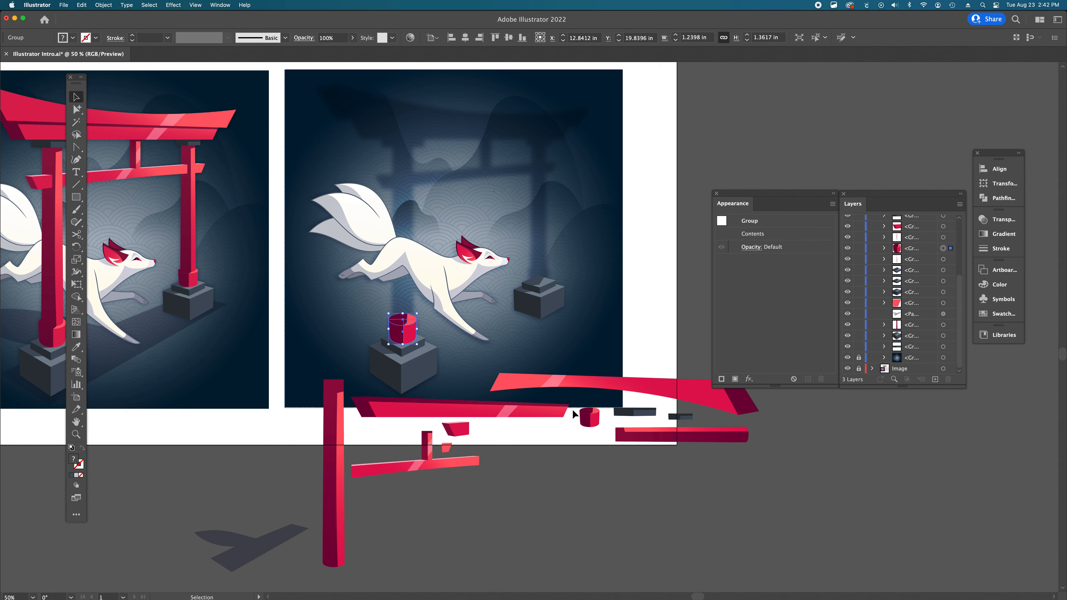
- Move the smaller red cylinder onto the cap of the medium block to the right of the fox's head
{"action": "left_click", "coordinate": [590, 418]}
{"action": "left_click_drag", "start_coordinate": [592, 421], "coordinate": [542, 279]}
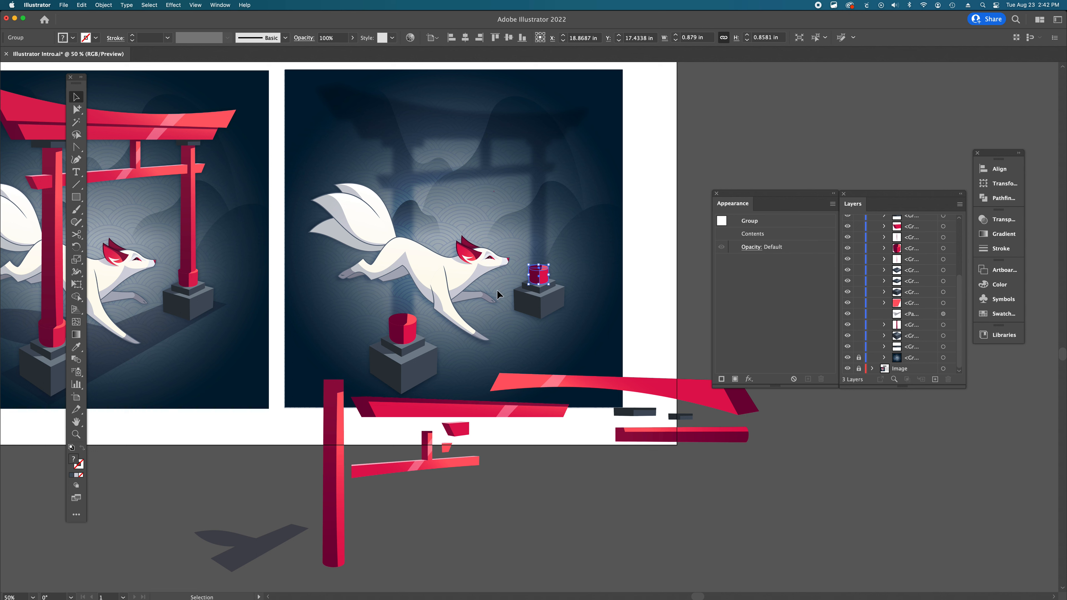
{"action": "left_click", "coordinate": [634, 309]}
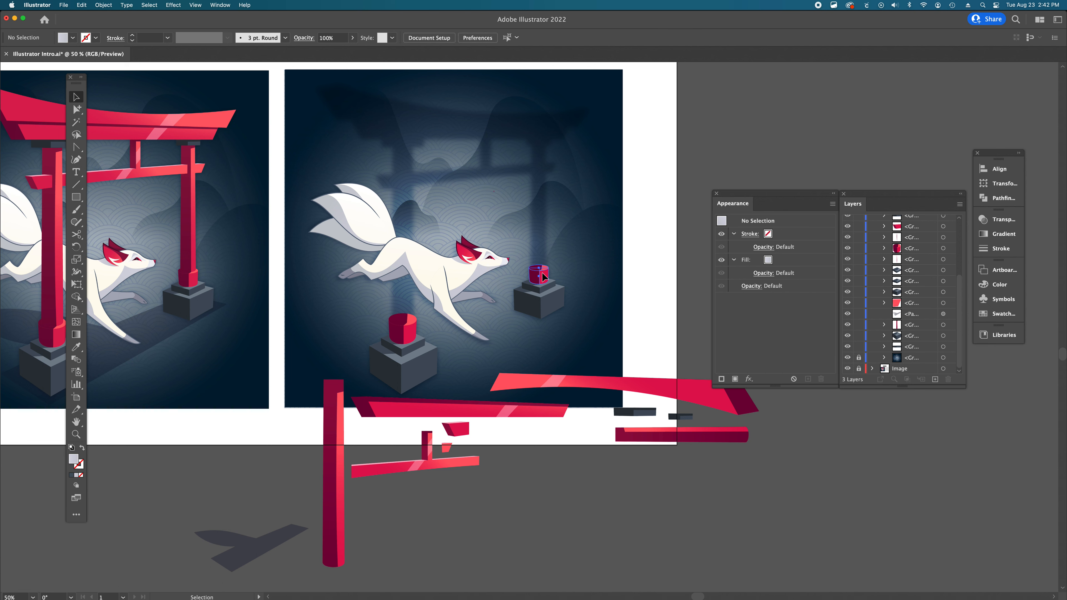
- Fine-tune the small cylinder's position so it sits squarely on the medium block's cap
{"action": "left_click", "coordinate": [541, 271]}
{"action": "key", "text": "super+space"}
{"action": "left_click", "coordinate": [529, 300], "text": "super"}
{"action": "left_click", "coordinate": [552, 327], "text": "super"}
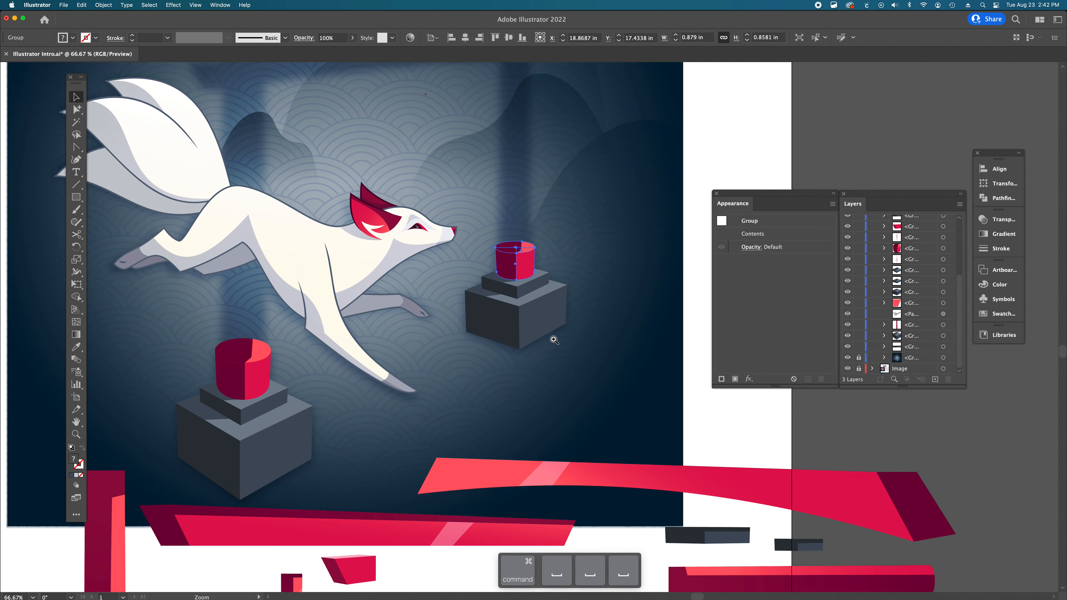
{"action": "left_click", "coordinate": [546, 336], "text": "super"}
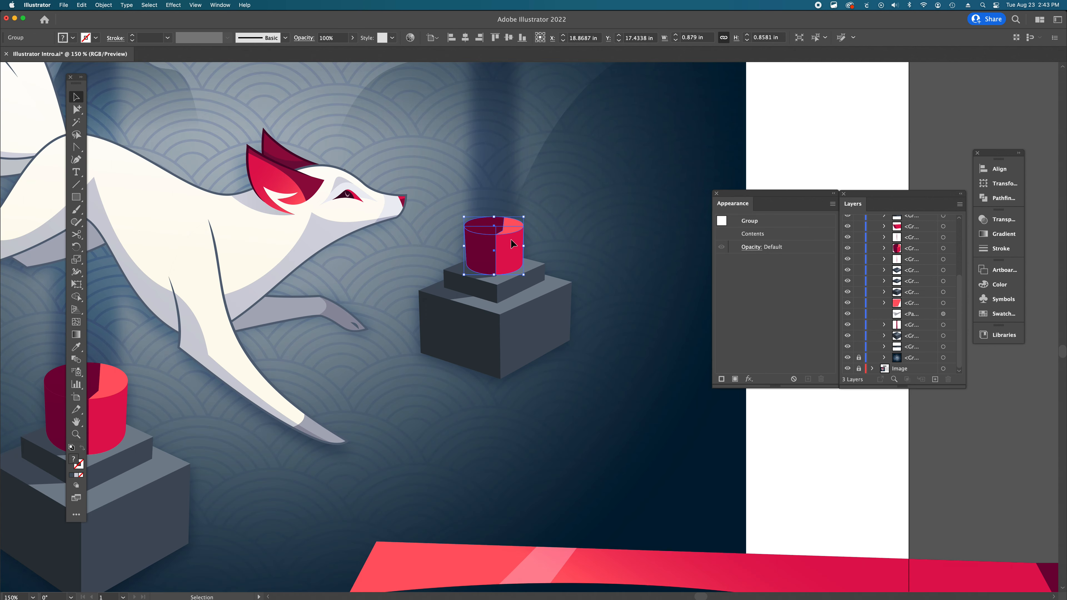
{"action": "left_click_drag", "start_coordinate": [512, 244], "coordinate": [510, 240]}
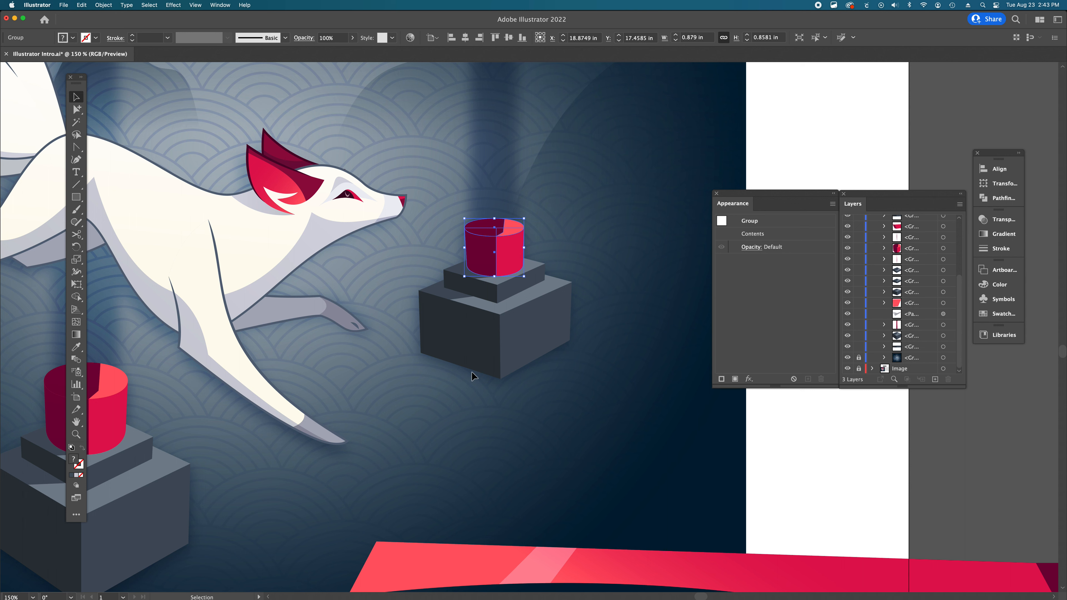
{"action": "left_click", "coordinate": [431, 270]}
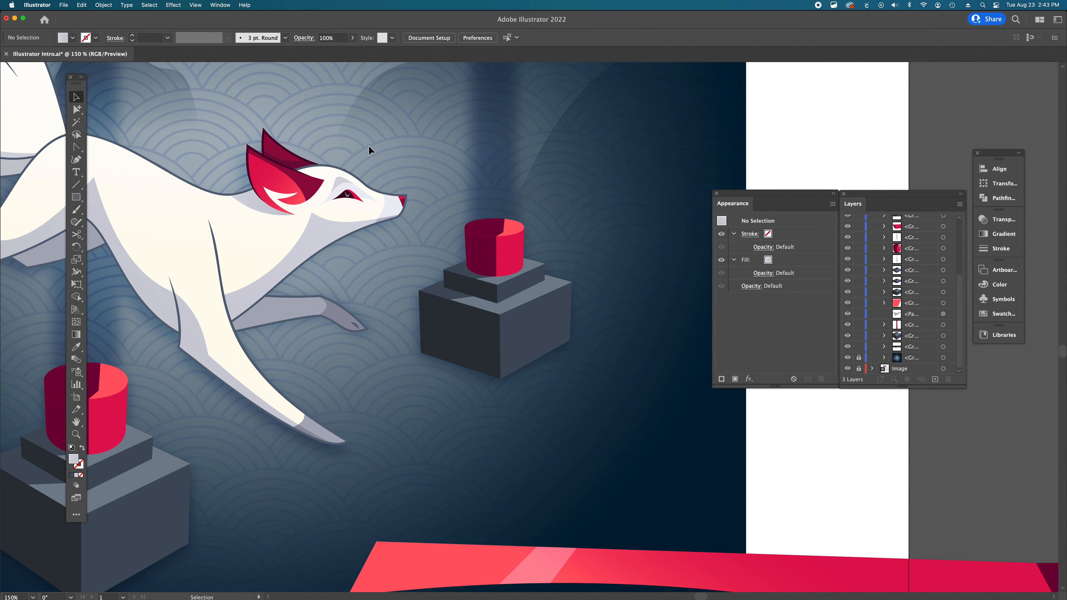
{"action": "left_click", "coordinate": [199, 6]}
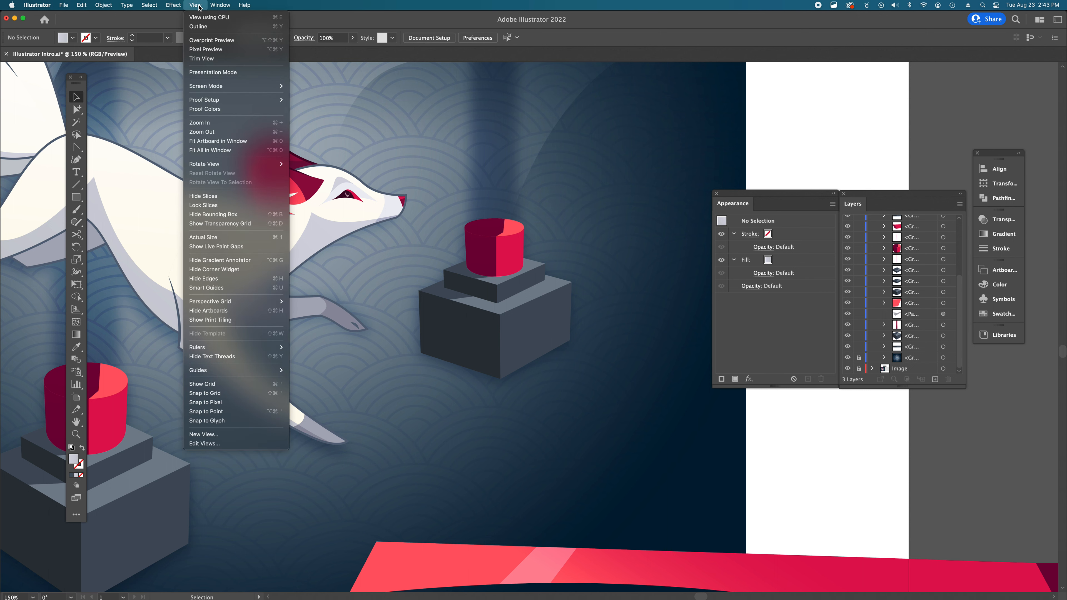
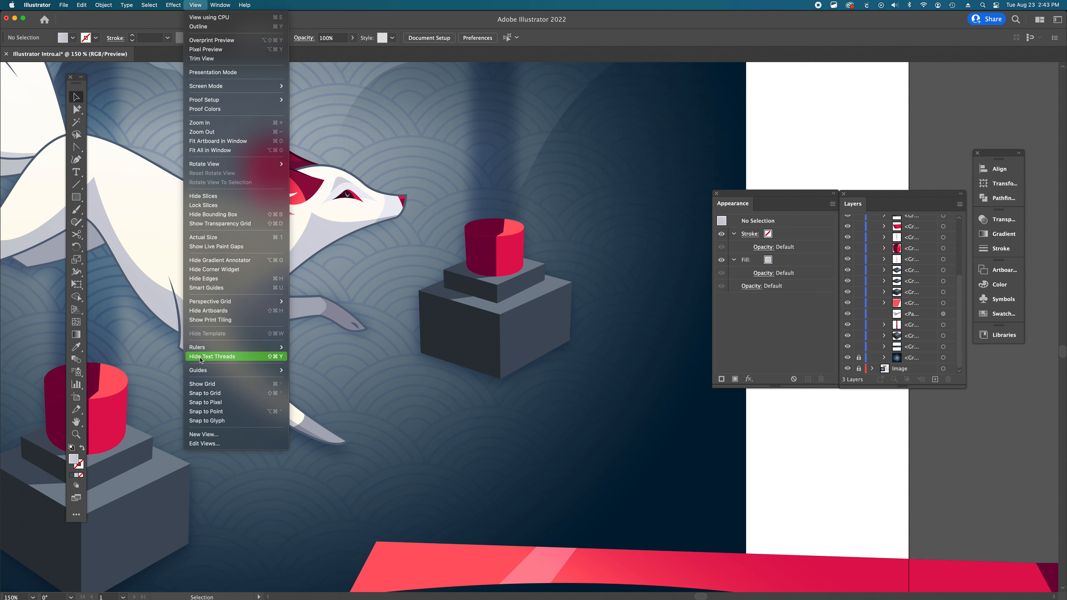
- Move the tall red pillar up onto the cylinder of the left base block in the recreate area
{"action": "left_click", "coordinate": [811, 472]}
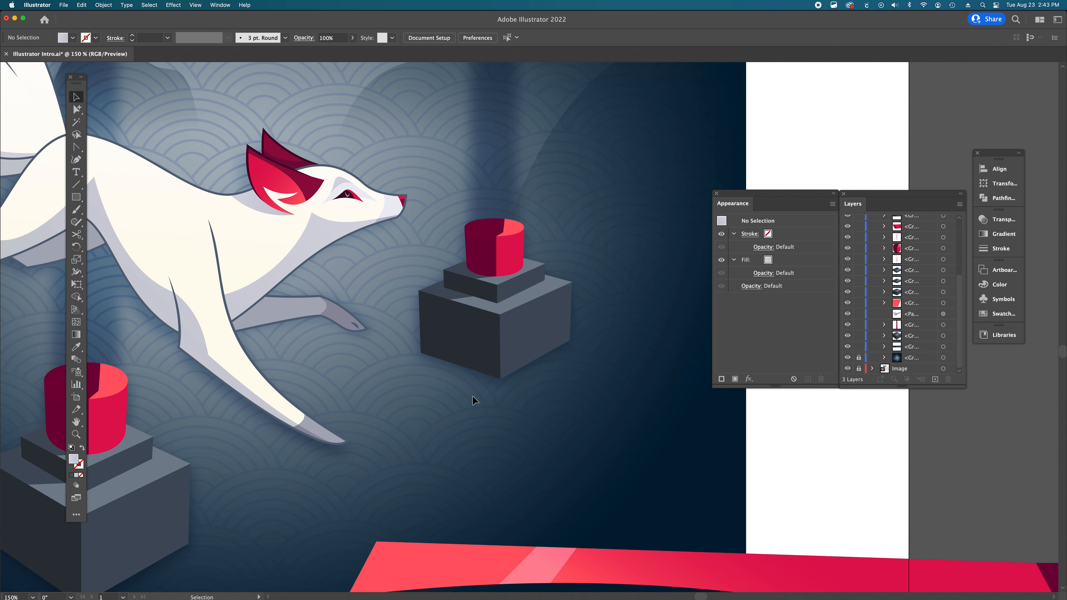
{"action": "left_click", "coordinate": [513, 369], "text": "alt+super"}
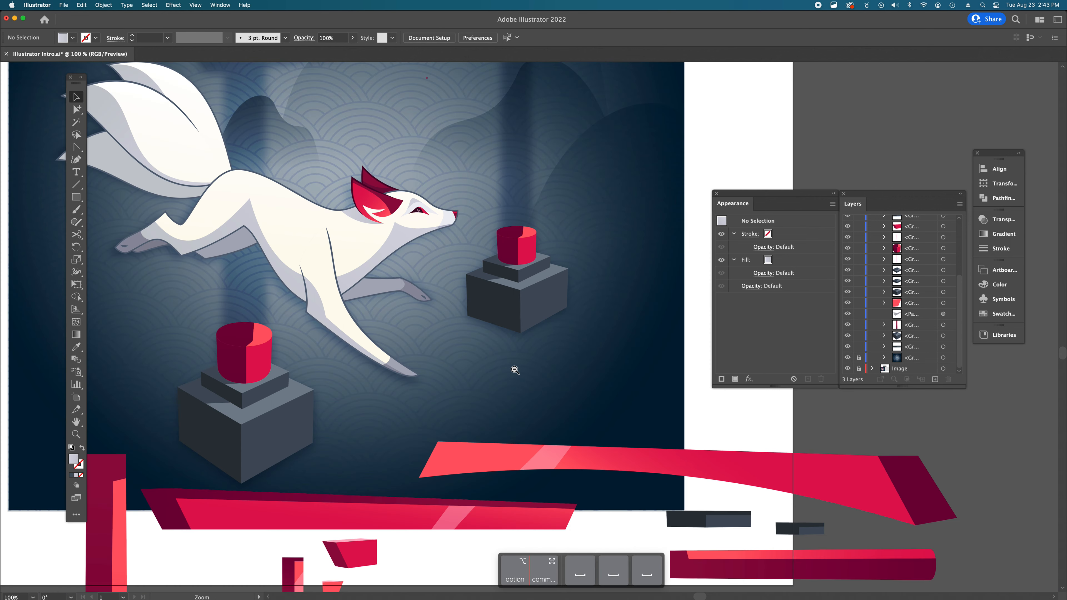
{"action": "left_click", "coordinate": [515, 370], "text": "alt+super"}
{"action": "left_click", "coordinate": [515, 370], "text": "alt+super"}
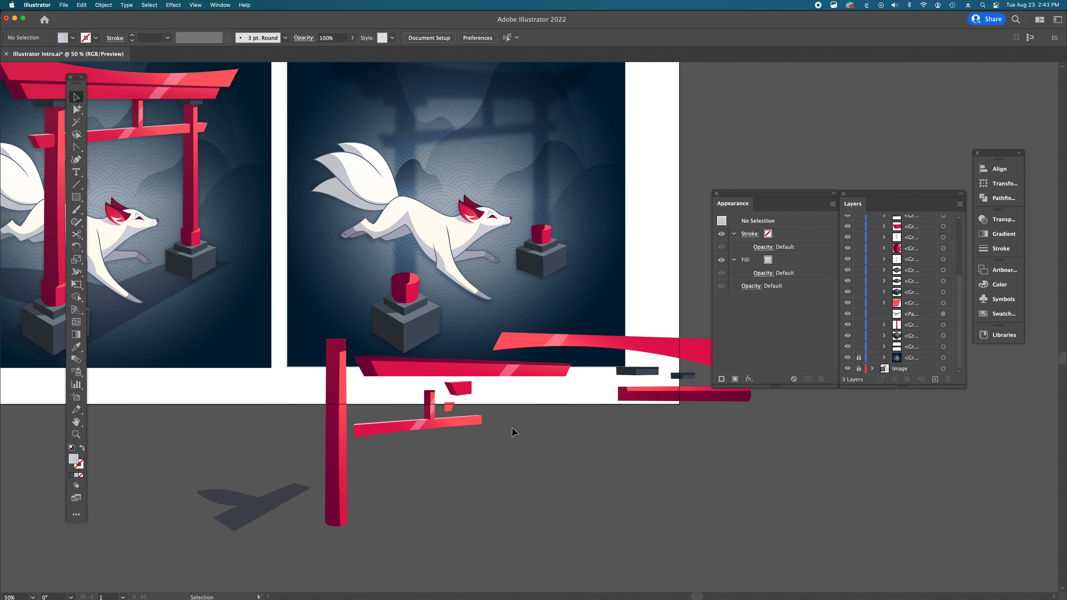
{"action": "key", "text": "space"}
{"action": "left_click_drag", "start_coordinate": [539, 405], "coordinate": [509, 468]}
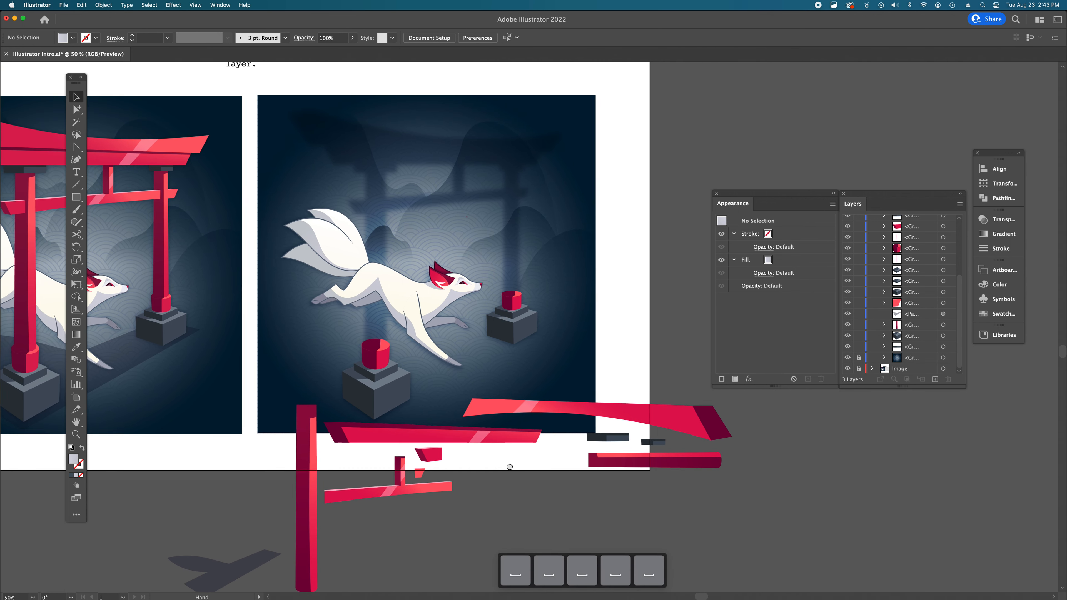
{"action": "scroll", "coordinate": [503, 332], "scroll_direction": "left", "scroll_amount": 5}
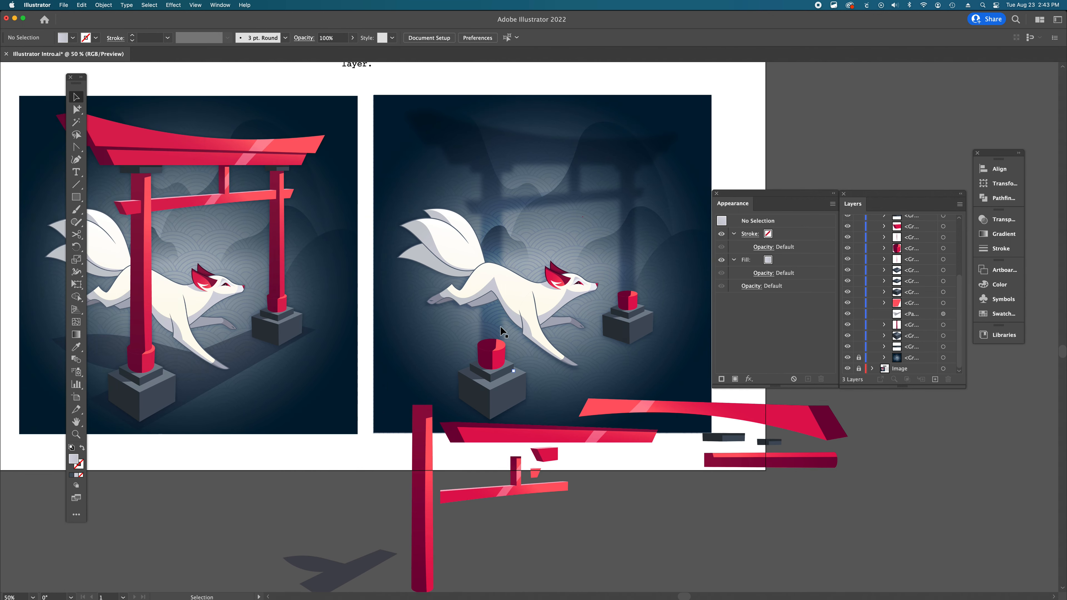
{"action": "scroll", "coordinate": [503, 333], "scroll_direction": "left", "scroll_amount": 1}
{"action": "scroll", "coordinate": [503, 332], "scroll_direction": "right", "scroll_amount": 1}
{"action": "left_click", "coordinate": [425, 515]}
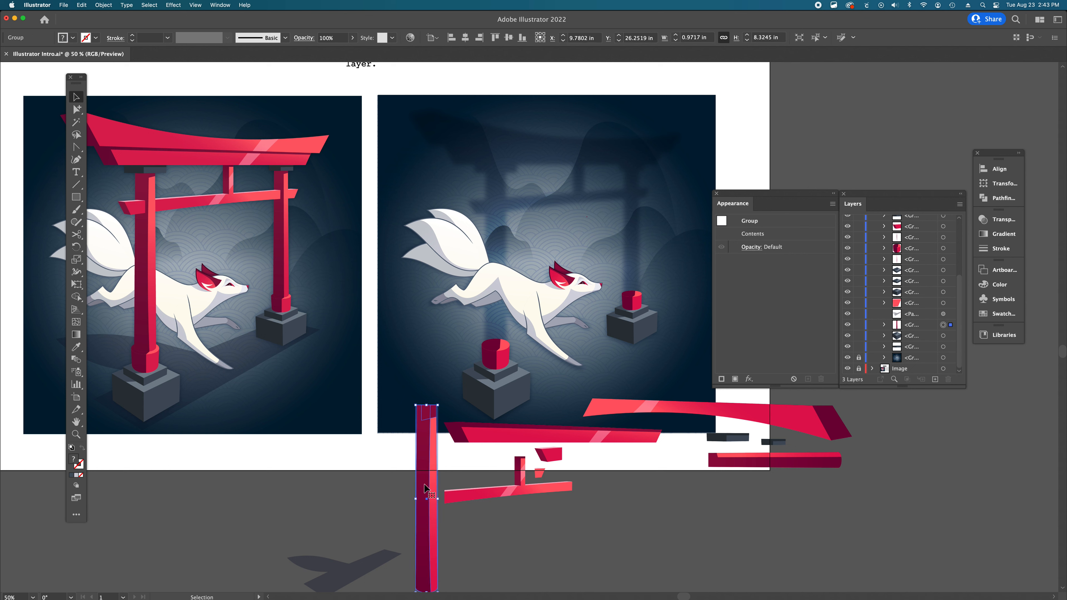
{"action": "left_click_drag", "start_coordinate": [430, 496], "coordinate": [499, 286]}
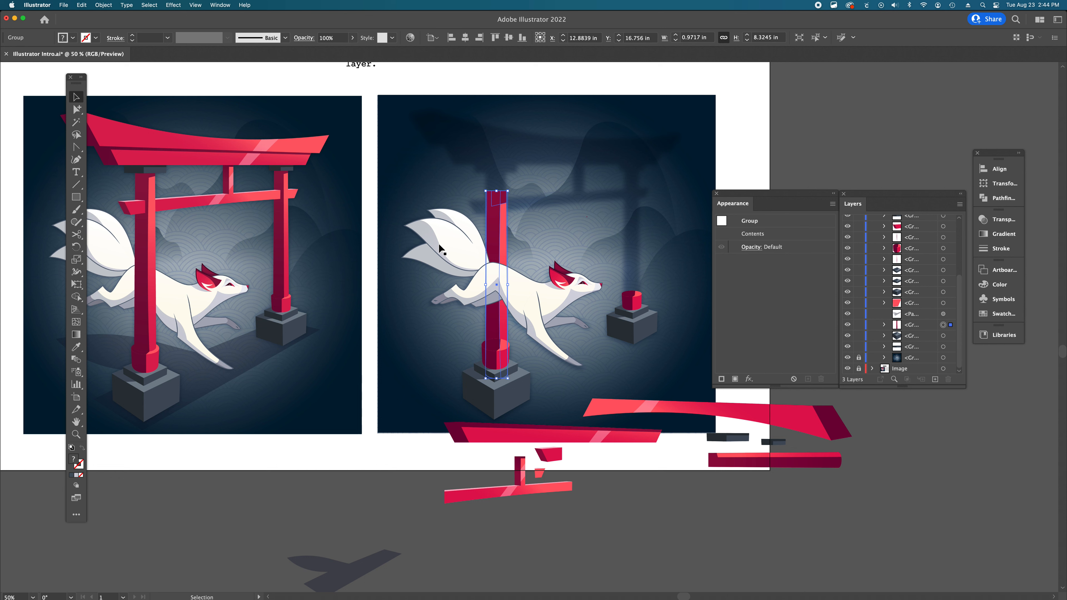
- Bring the left pillar to the front and raise it slightly so it sits in the cylinder
{"action": "key", "text": "super+shift+bracketright"}
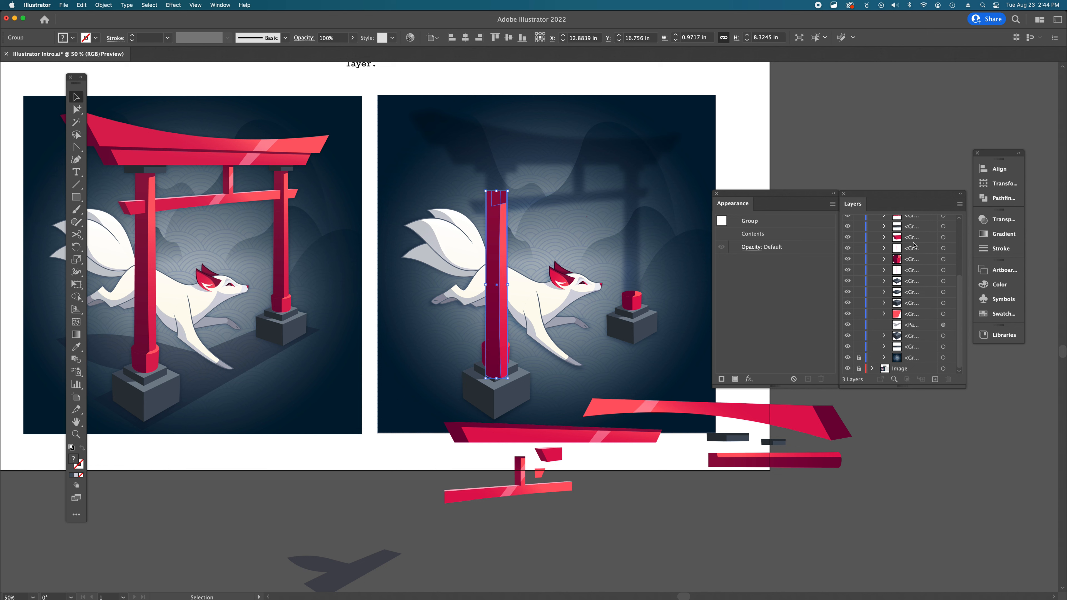
{"action": "left_click_drag", "start_coordinate": [504, 354], "coordinate": [501, 319]}
{"action": "left_click", "coordinate": [635, 457]}
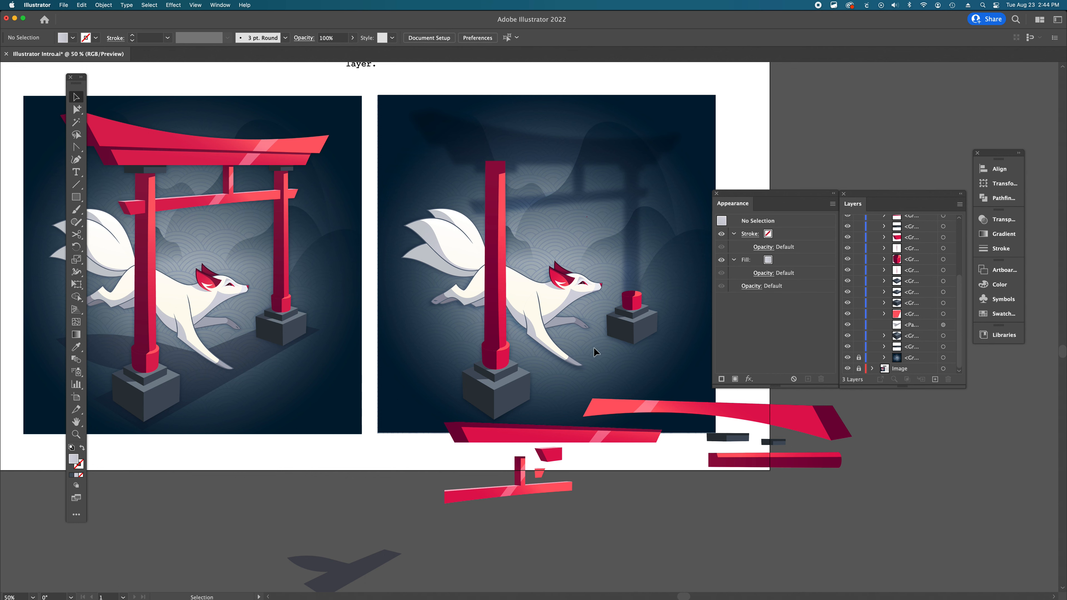
- Move the second red pillar into the scene and rotate it upright onto the cylinder of the right block
{"action": "scroll", "coordinate": [596, 347], "scroll_direction": "down", "scroll_amount": 1}
{"action": "scroll", "coordinate": [596, 347], "scroll_direction": "down", "scroll_amount": 3}
{"action": "scroll", "coordinate": [596, 347], "scroll_direction": "right", "scroll_amount": 3}
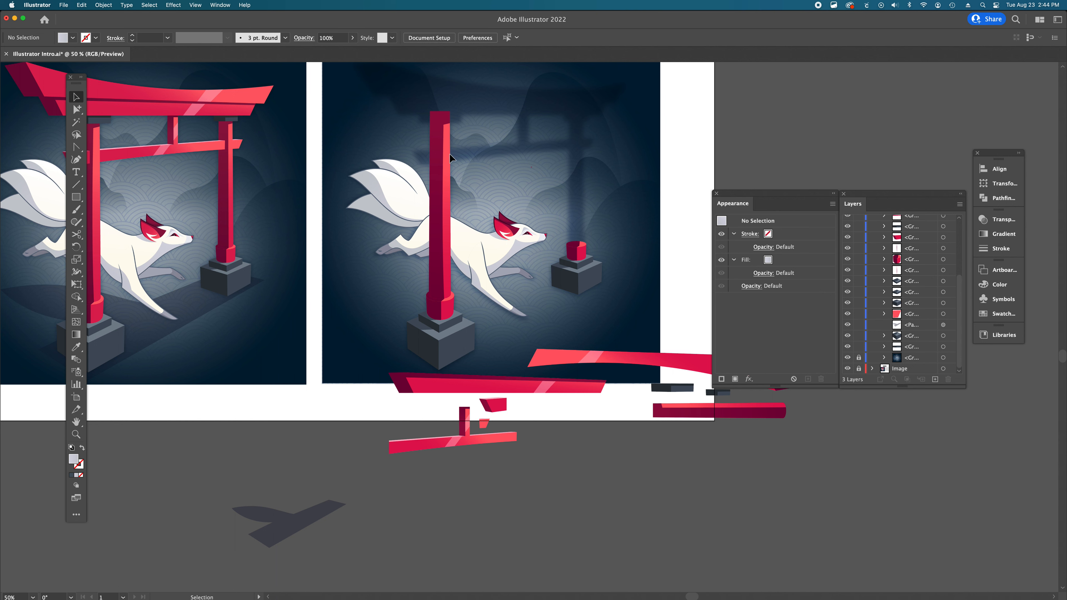
{"action": "left_click", "coordinate": [763, 411]}
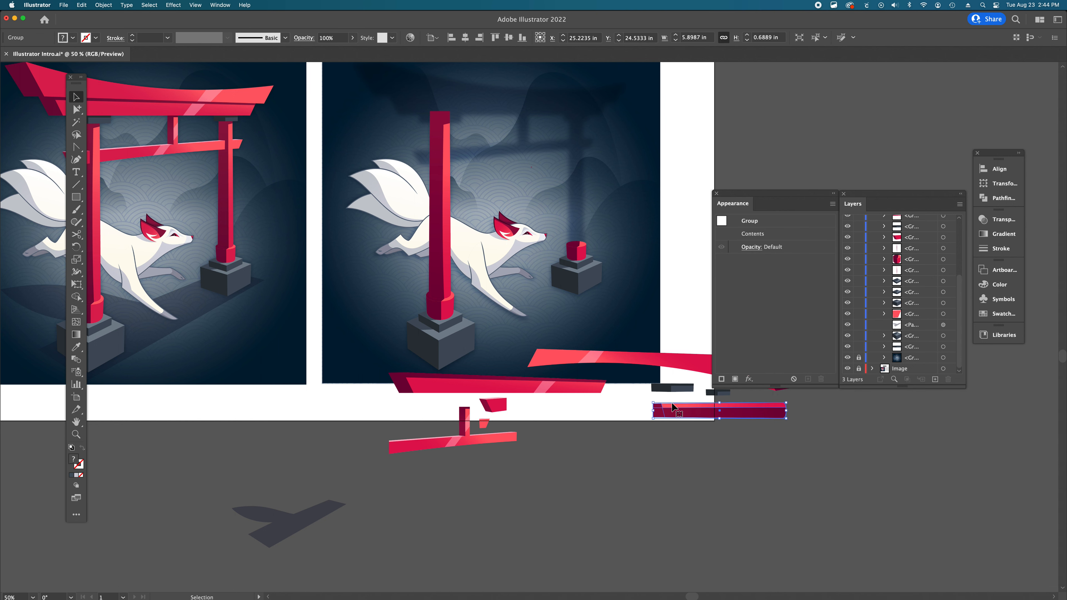
{"action": "scroll", "coordinate": [672, 407], "scroll_direction": "right", "scroll_amount": 2}
{"action": "left_click_drag", "start_coordinate": [666, 412], "coordinate": [517, 185]}
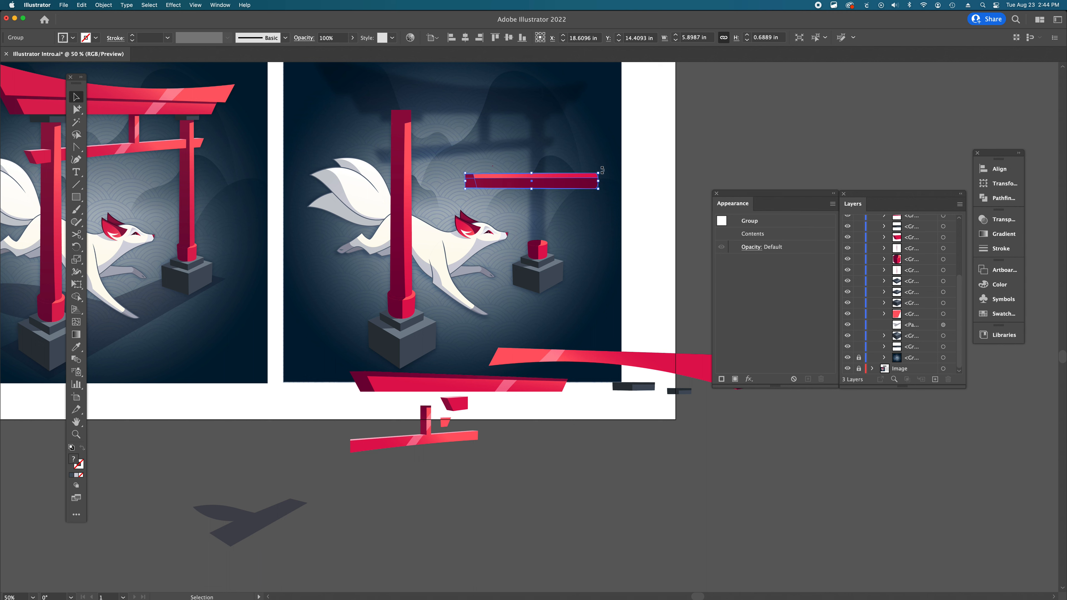
{"action": "left_click_drag", "start_coordinate": [602, 170], "coordinate": [541, 213]}
{"action": "left_click", "coordinate": [664, 209]}
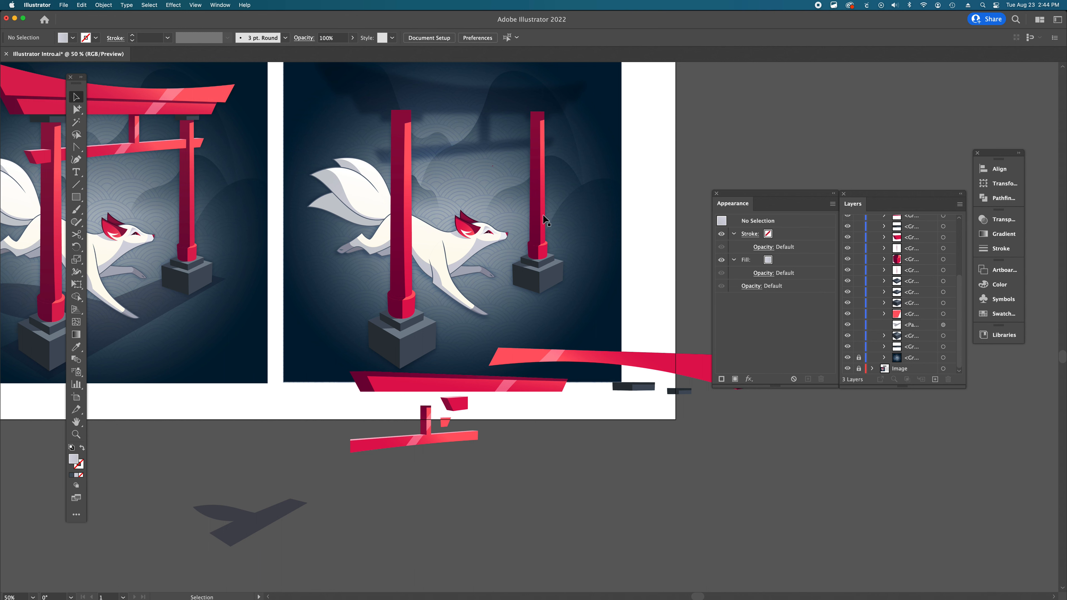
- Move the gray shadow shape up closer to the bottom of the artboard
{"action": "scroll", "coordinate": [528, 290], "scroll_direction": "up", "scroll_amount": 3}
{"action": "scroll", "coordinate": [527, 291], "scroll_direction": "left", "scroll_amount": 3}
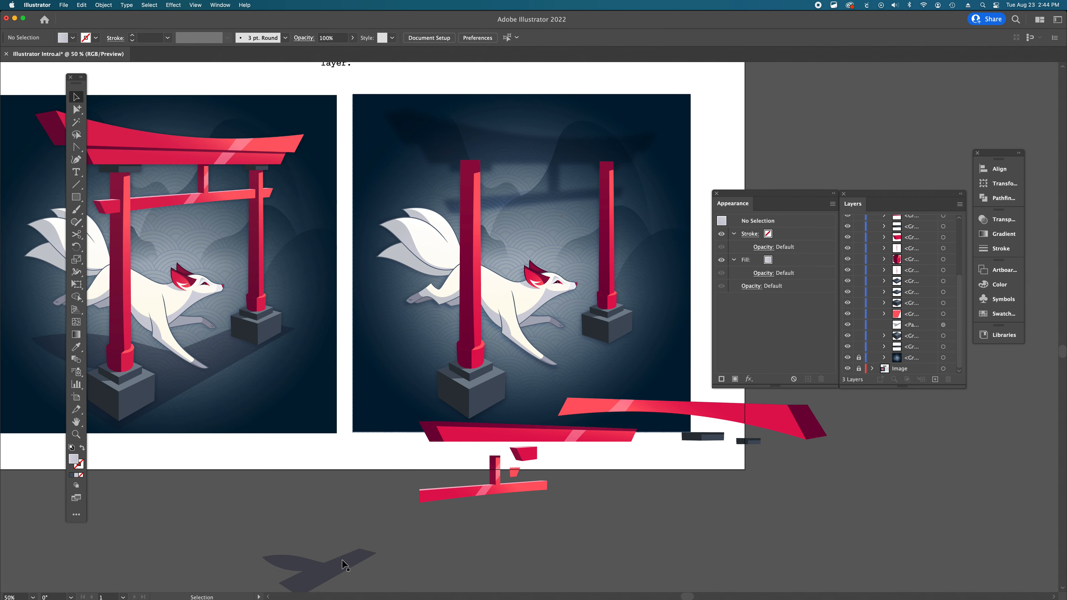
{"action": "left_click_drag", "start_coordinate": [342, 563], "coordinate": [406, 462]}
{"action": "left_click", "coordinate": [781, 462]}
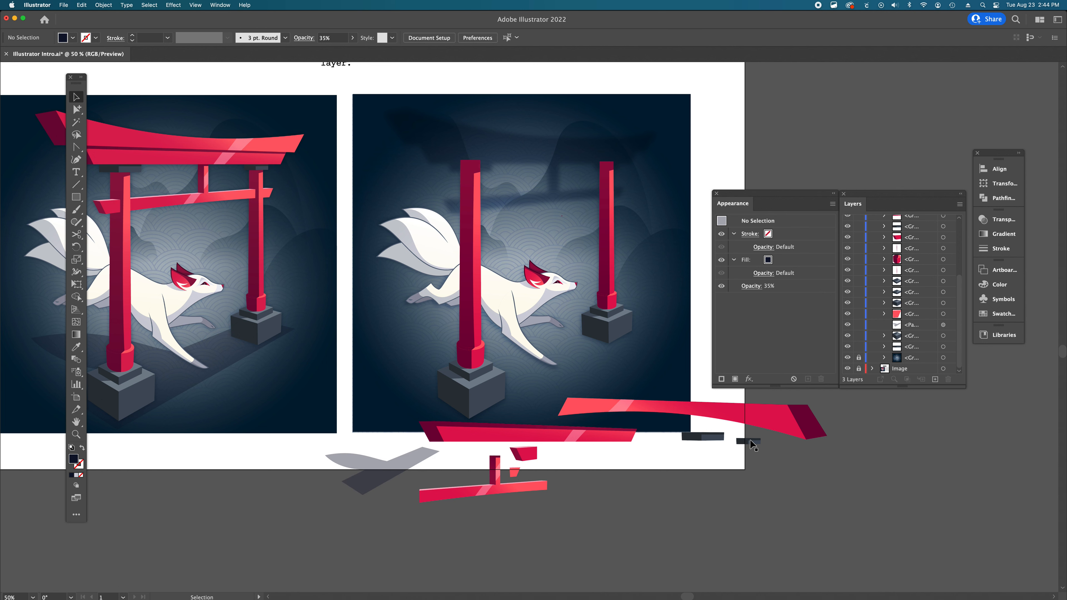
- Move the crossbeam group up so it spans between the two pillars
{"action": "scroll", "coordinate": [612, 321], "scroll_direction": "left", "scroll_amount": 3}
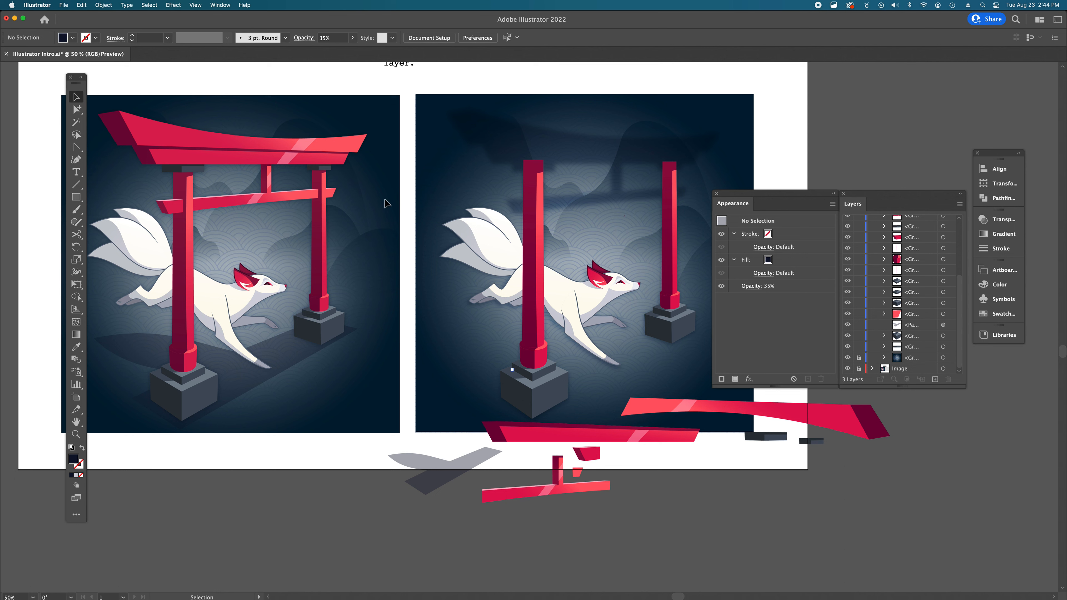
{"action": "scroll", "coordinate": [594, 412], "scroll_direction": "right", "scroll_amount": 3}
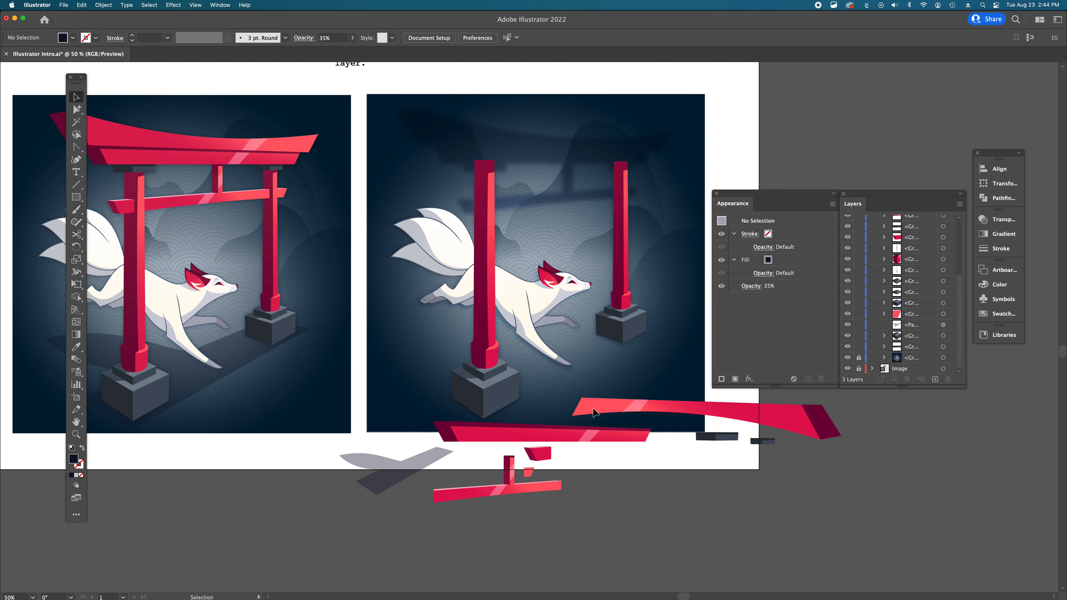
{"action": "scroll", "coordinate": [594, 412], "scroll_direction": "right", "scroll_amount": 1}
{"action": "left_click", "coordinate": [483, 493]}
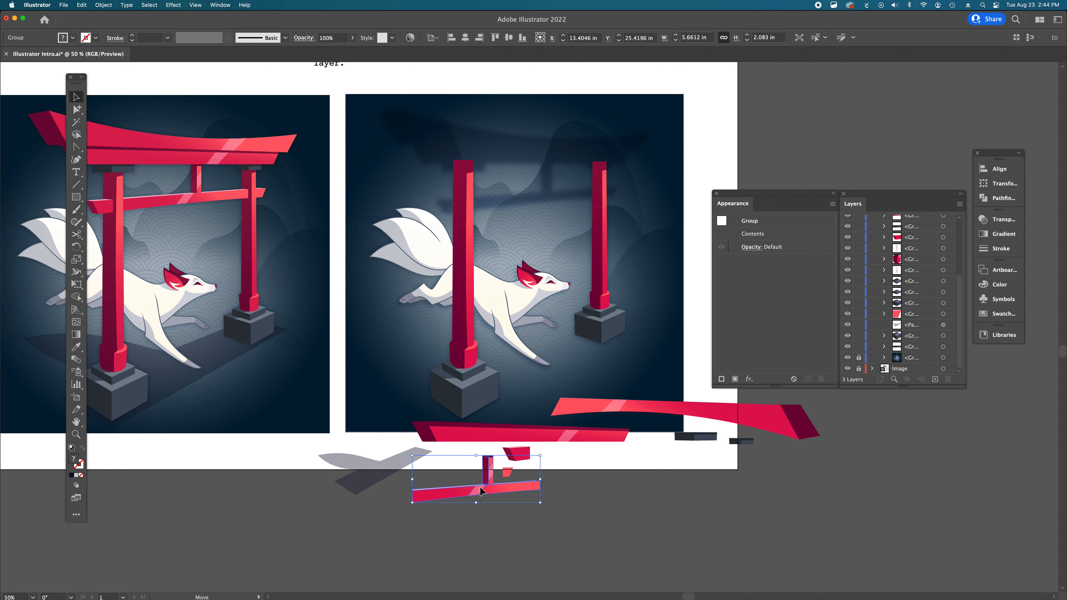
{"action": "left_click_drag", "start_coordinate": [481, 490], "coordinate": [532, 197]}
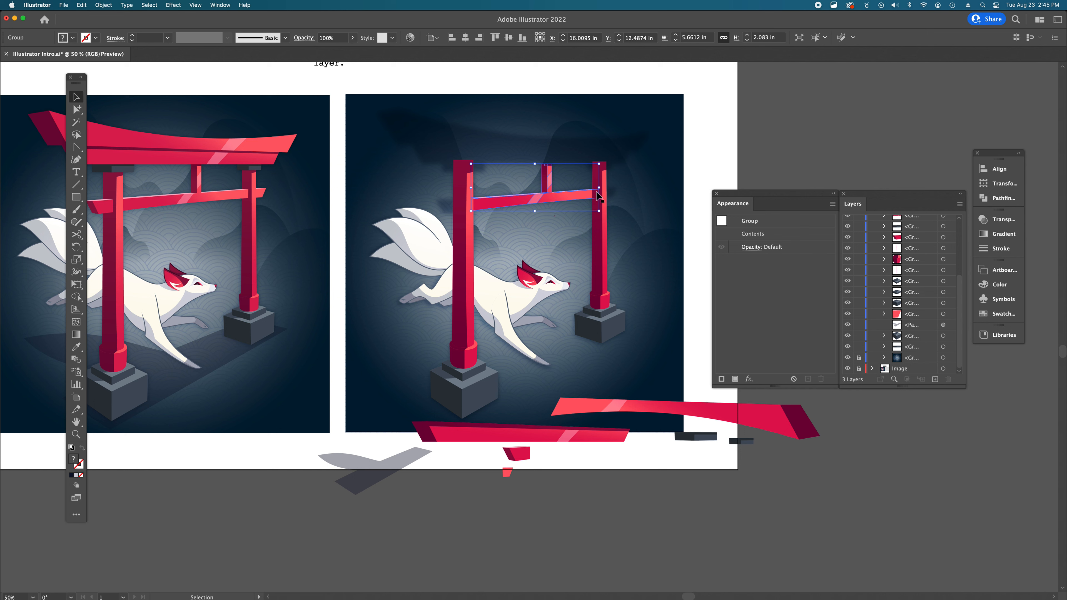
- Send the right pillar back two levels so it sits behind the crossbeam
{"action": "left_click", "coordinate": [600, 233]}
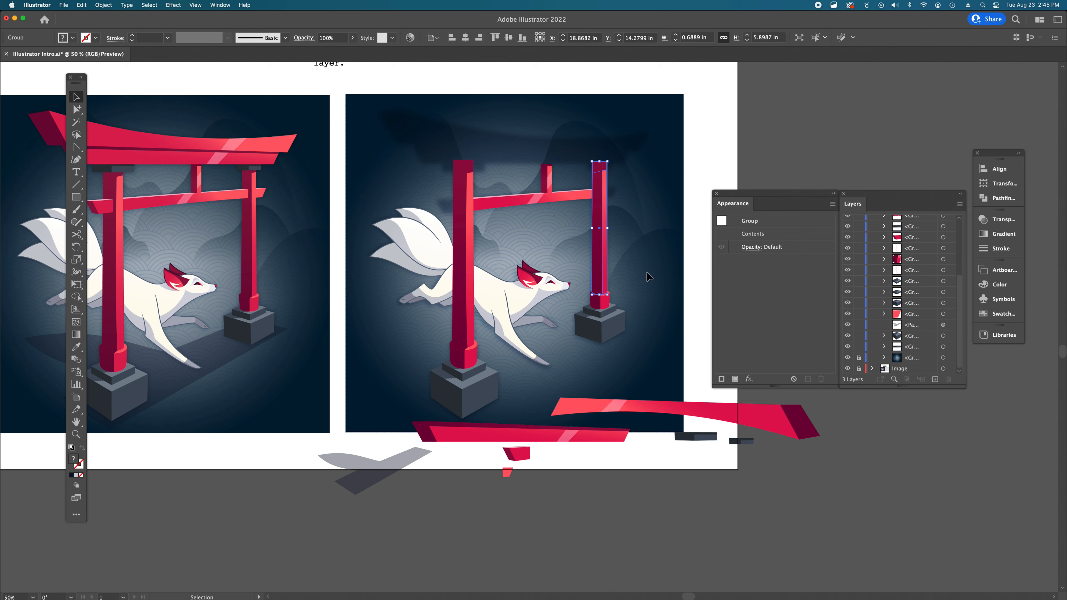
{"action": "key", "text": "super+bracketleft"}
{"action": "key", "text": "super+bracketleft"}
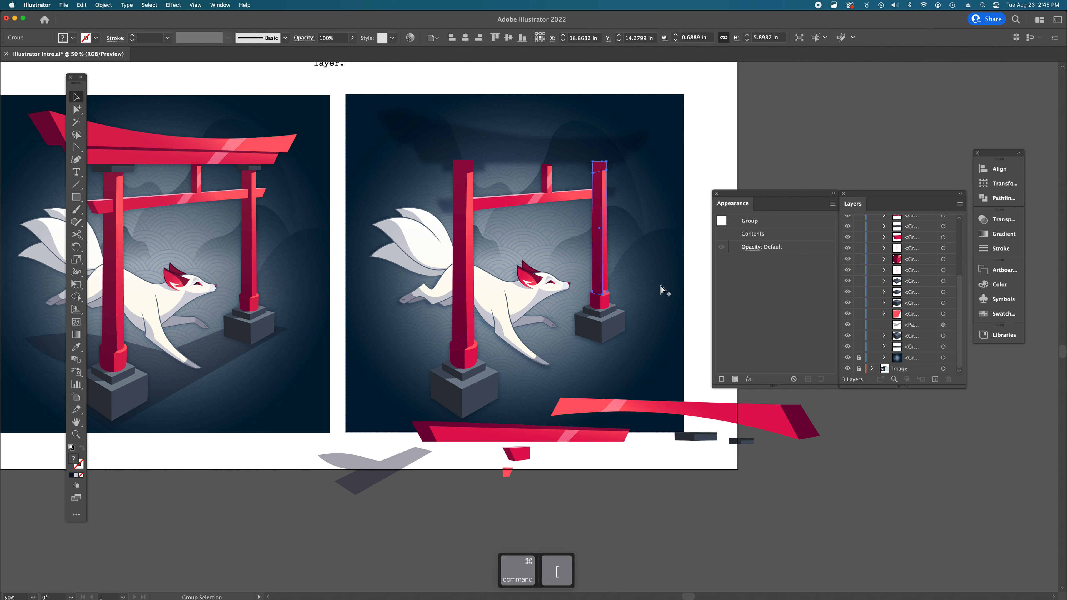
{"action": "left_click", "coordinate": [804, 172]}
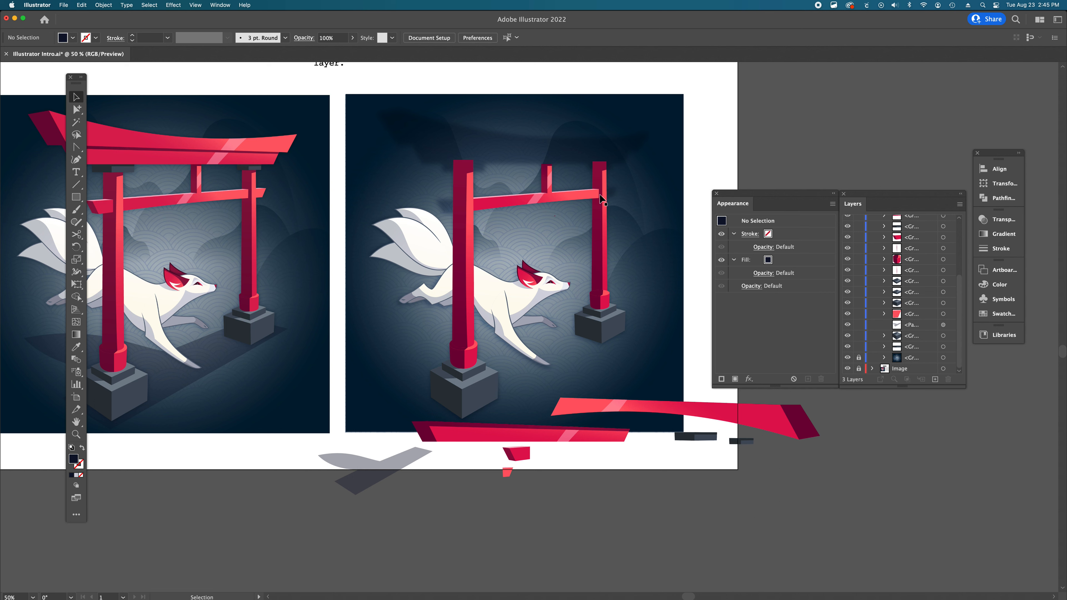
- Group the right cylinder with its block and send the group back two levels
{"action": "left_click", "coordinate": [600, 301]}
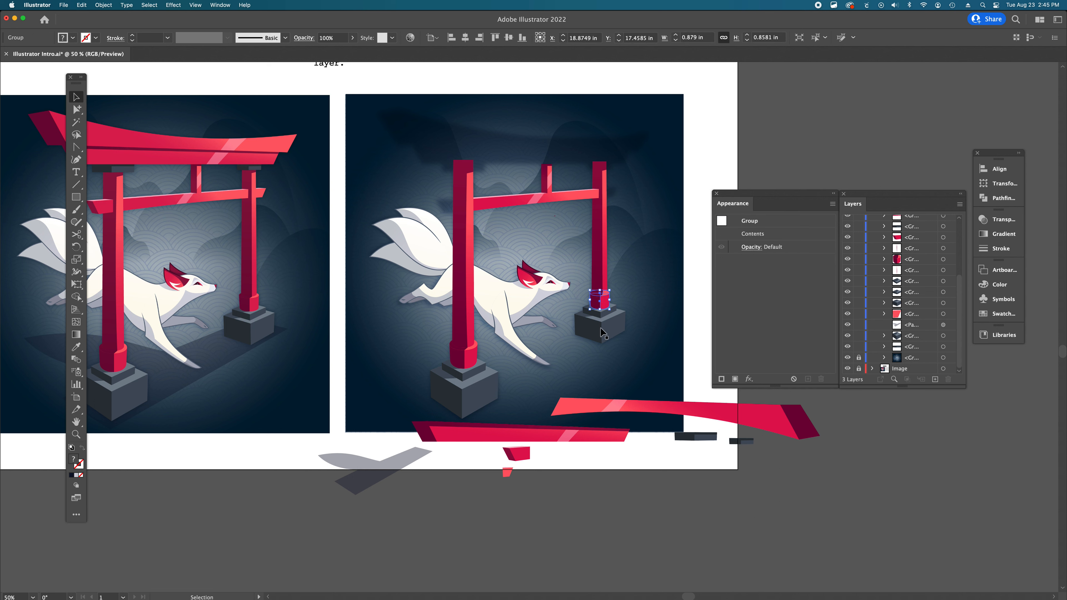
{"action": "left_click", "coordinate": [686, 302]}
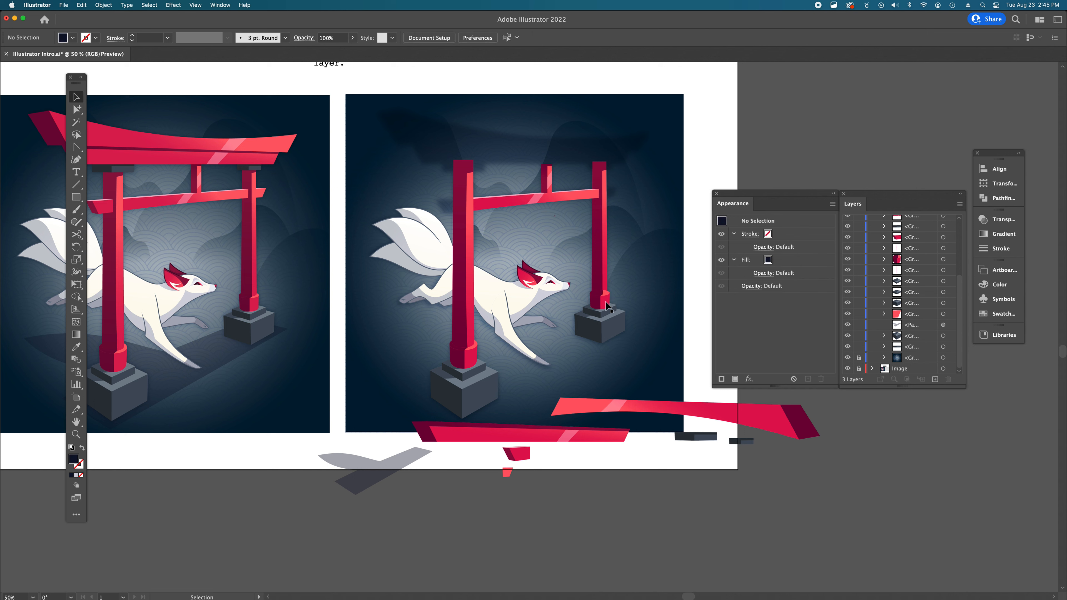
{"action": "left_click", "coordinate": [608, 306]}
{"action": "left_click", "coordinate": [603, 335], "text": "shift"}
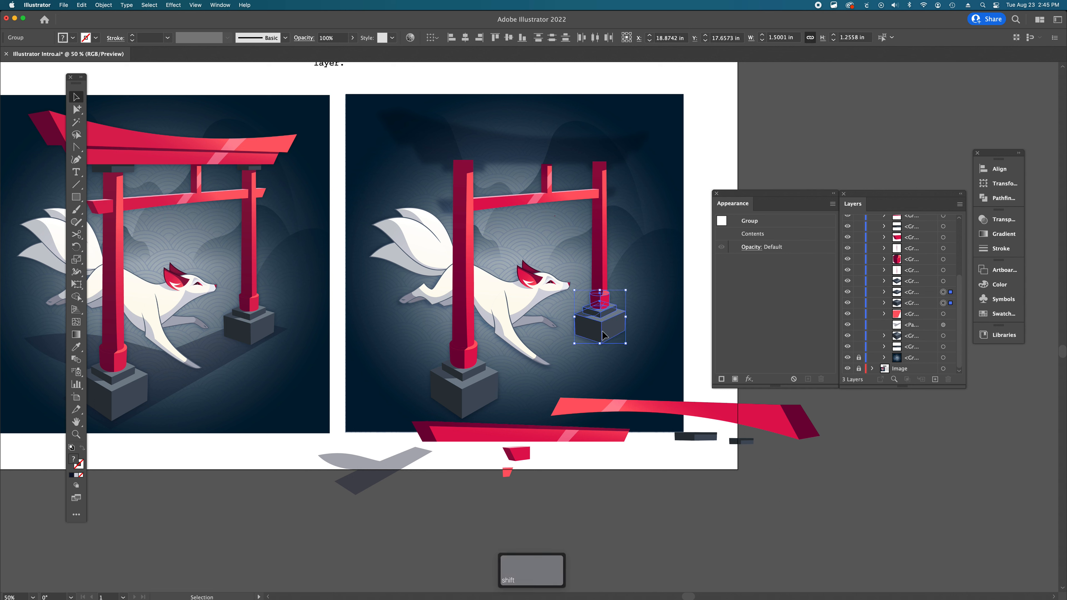
{"action": "key", "text": "super+g"}
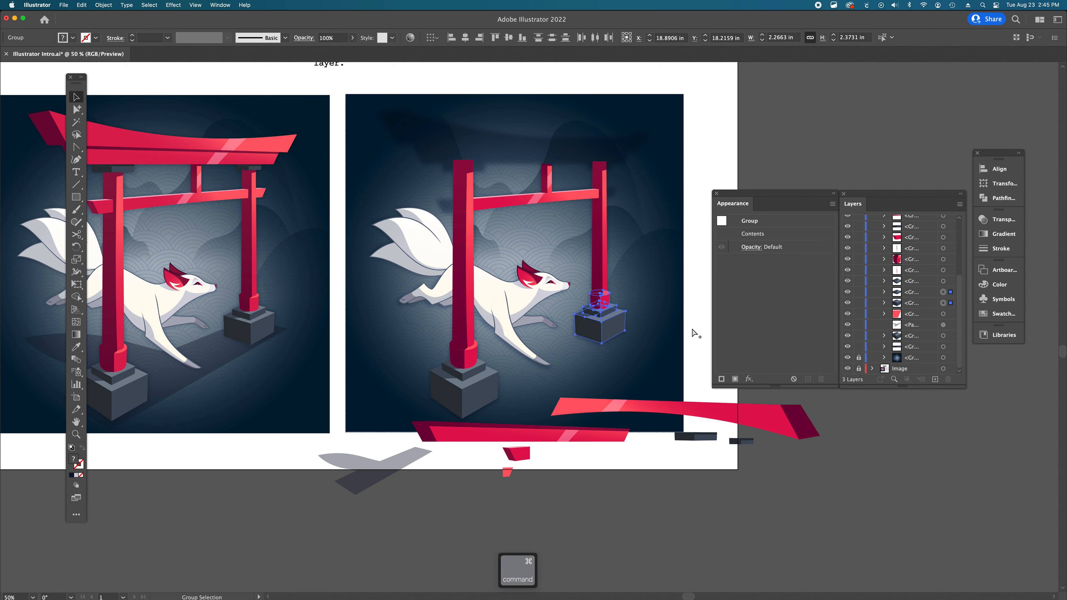
{"action": "key", "text": "super+g"}
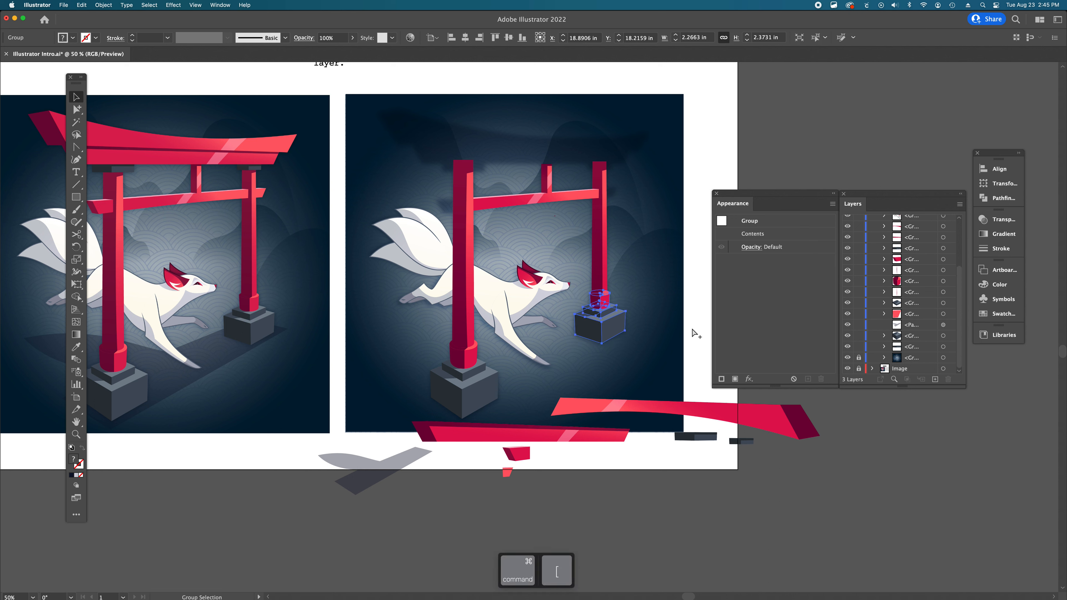
{"action": "key", "text": "super+bracketleft"}
{"action": "key", "text": "super+bracketleft"}
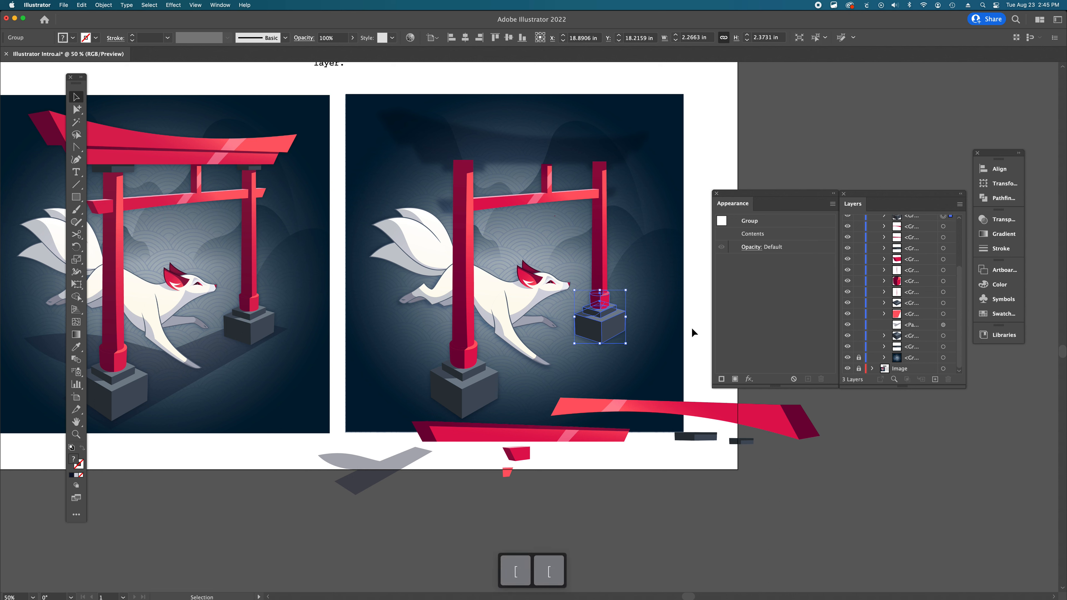
{"action": "left_click", "coordinate": [692, 329]}
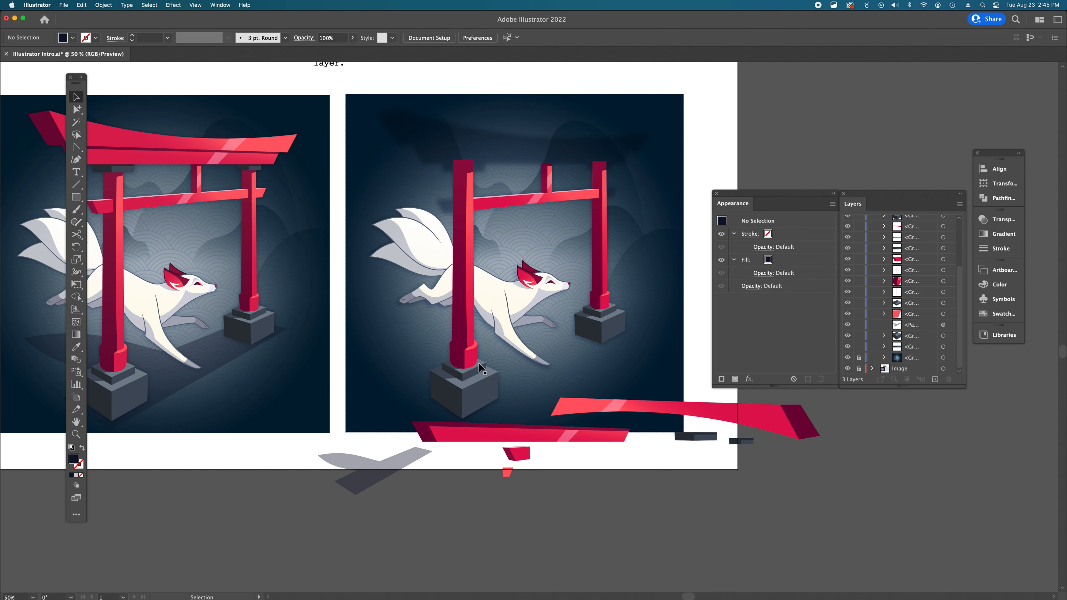
- Group the left cylinder together with its base block
{"action": "left_click", "coordinate": [469, 365]}
{"action": "left_click", "coordinate": [470, 399], "text": "shift"}
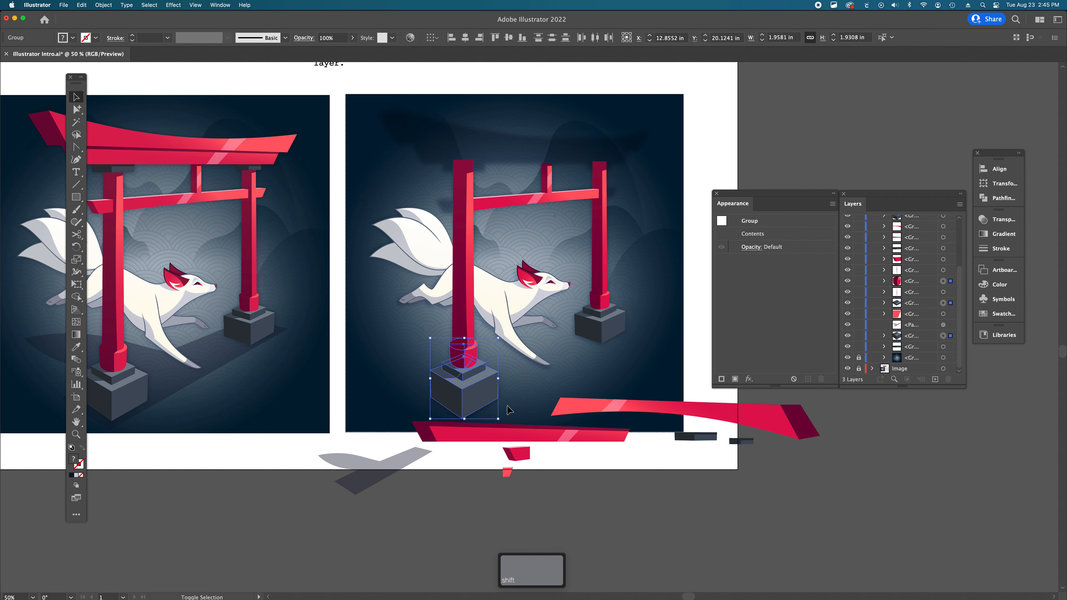
{"action": "key", "text": "super+g"}
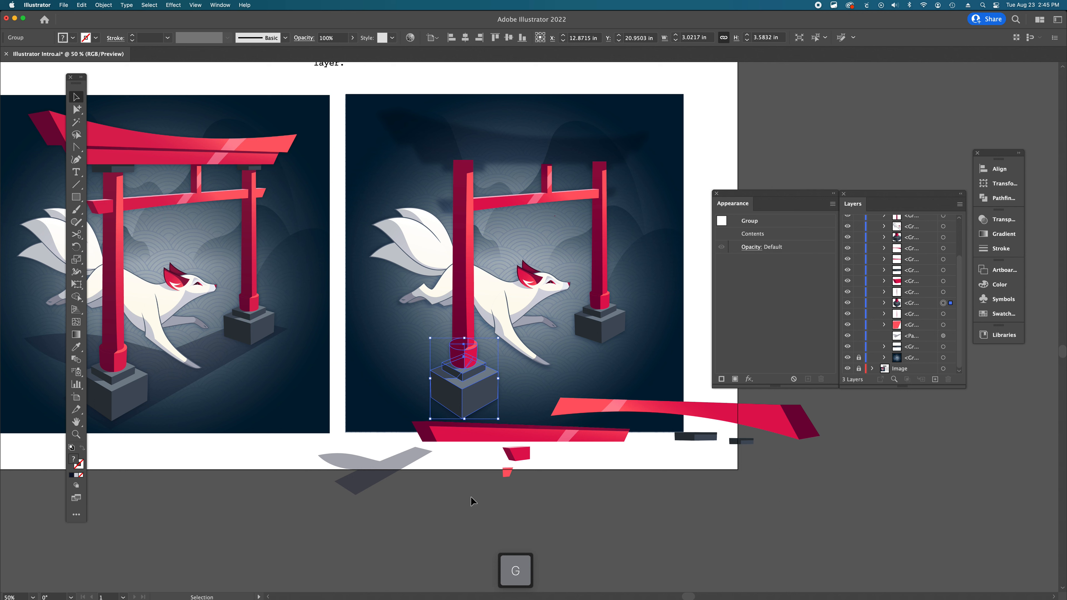
{"action": "left_click", "coordinate": [471, 501]}
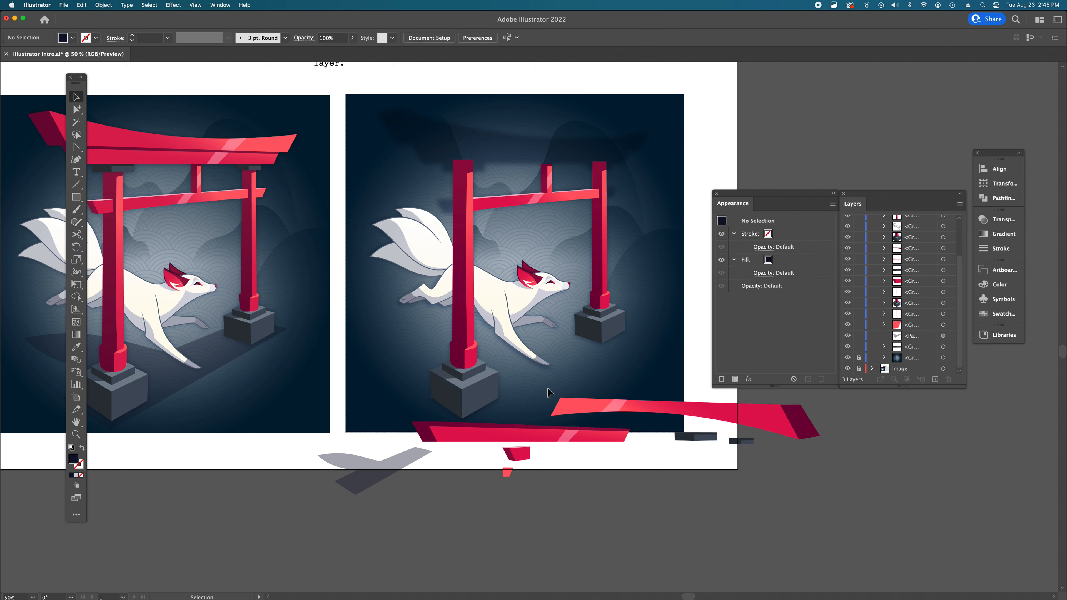
- Ungroup the right cylinder-and-block group once to remove the extra nested group
{"action": "left_click", "coordinate": [603, 274]}
{"action": "left_click", "coordinate": [604, 335]}
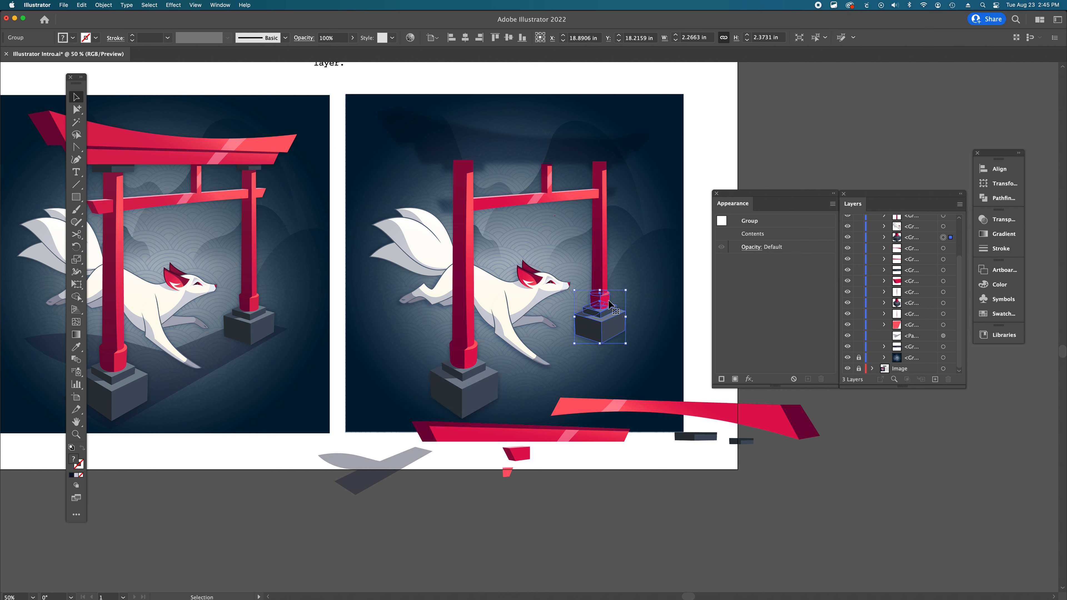
{"action": "right_click", "coordinate": [604, 320]}
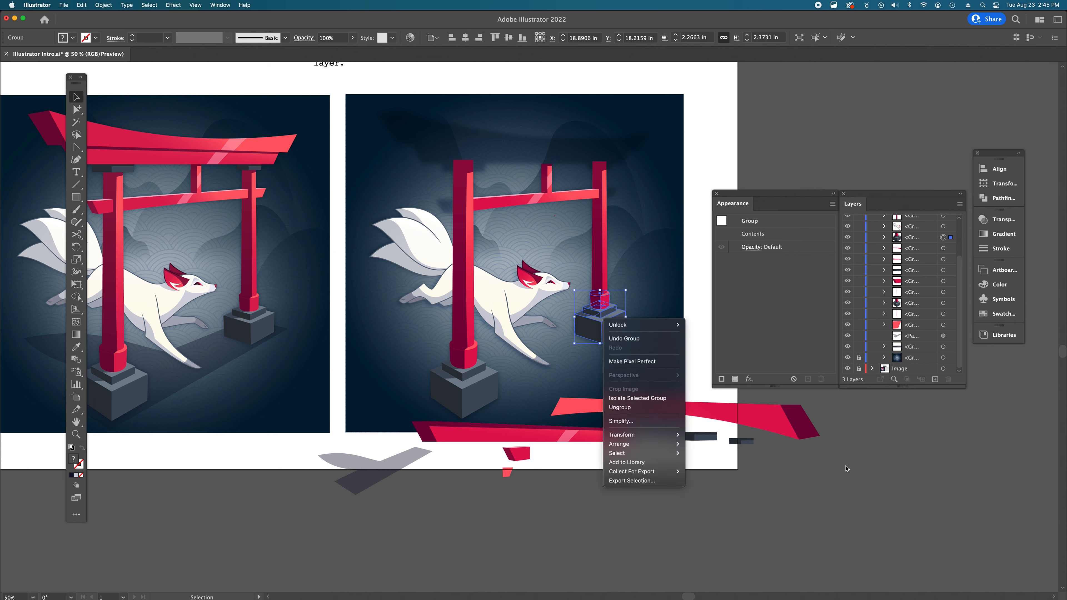
{"action": "left_click", "coordinate": [617, 408]}
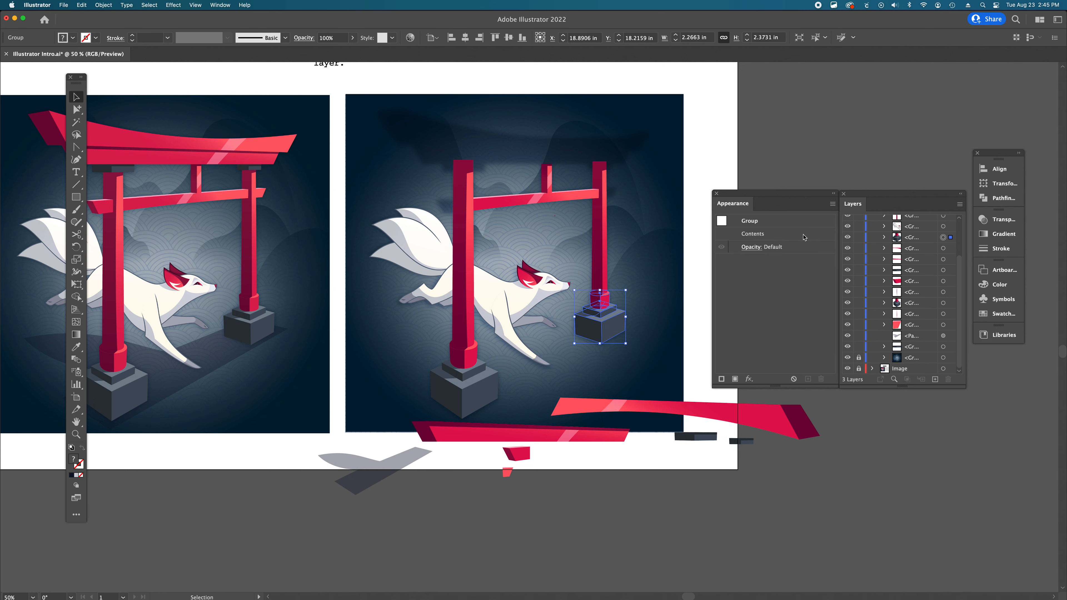
{"action": "left_click", "coordinate": [776, 158]}
{"action": "scroll", "coordinate": [564, 366], "scroll_direction": "left", "scroll_amount": 2}
{"action": "scroll", "coordinate": [564, 366], "scroll_direction": "up", "scroll_amount": 2}
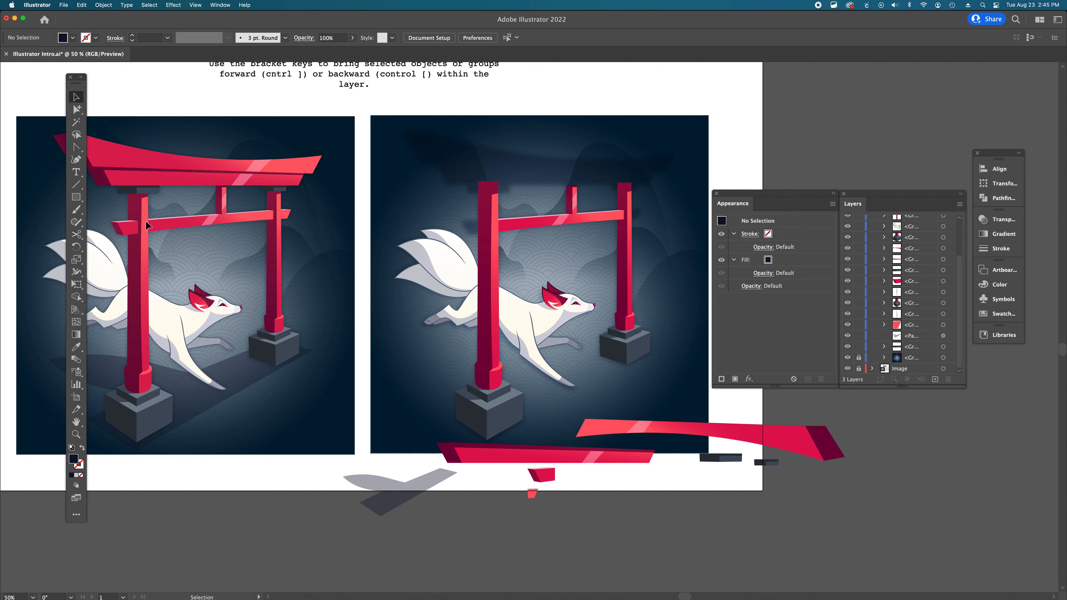
- Move the small red wedge onto the left pillar beside the crossbeam and bring it forward four levels
{"action": "left_click_drag", "start_coordinate": [544, 475], "coordinate": [478, 231]}
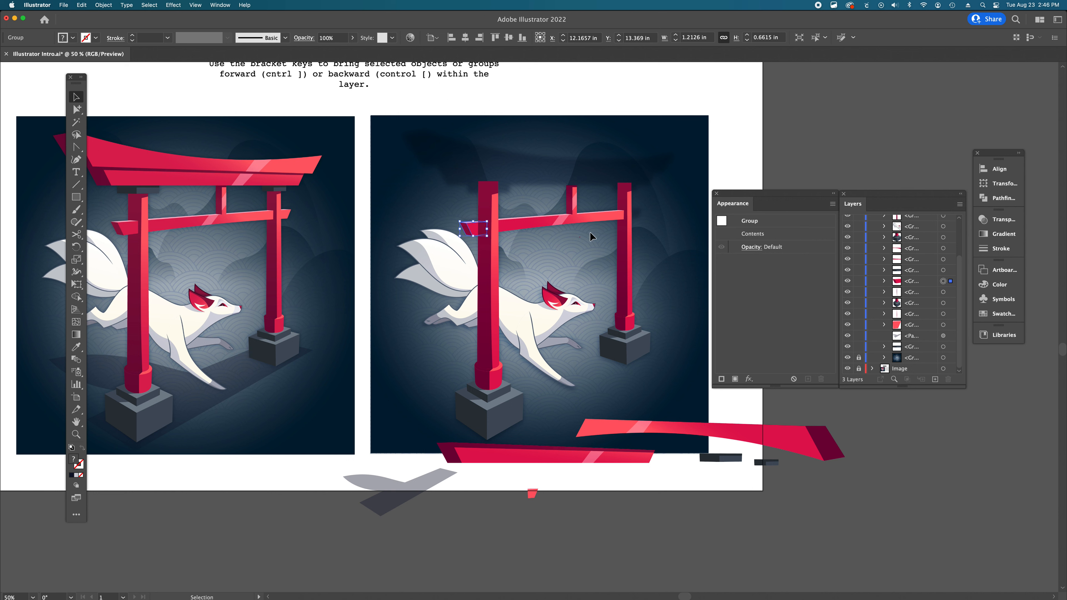
{"action": "key", "text": "super+bracketright"}
{"action": "key", "text": "super+bracketright"}
{"action": "key", "text": "super+bracketright"}
{"action": "key", "text": "super+bracketright"}
{"action": "key", "text": "super+bracketright"}
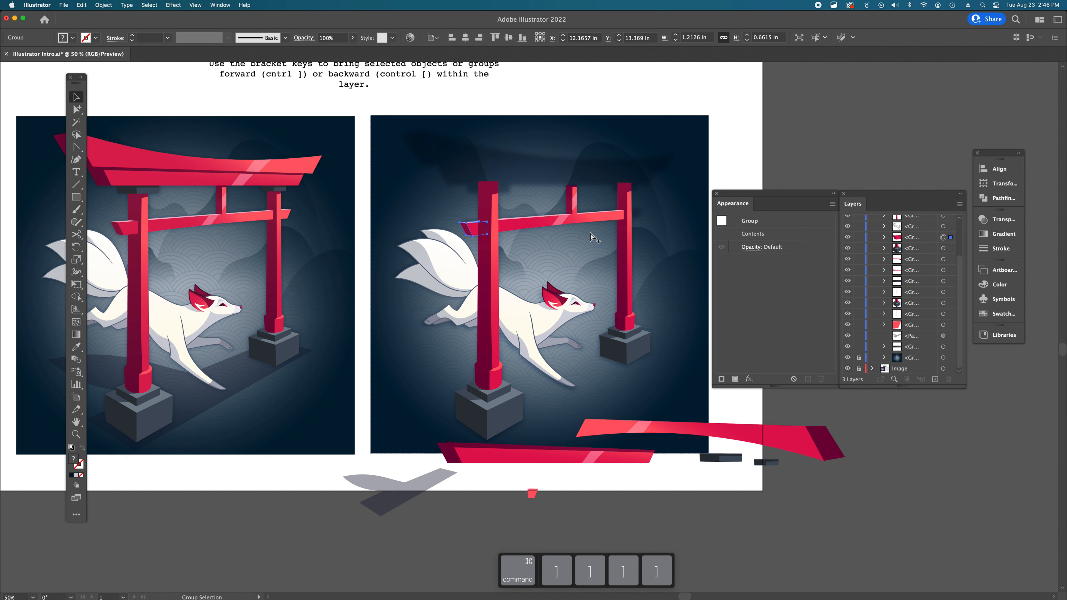
{"action": "key", "text": "super+bracketright"}
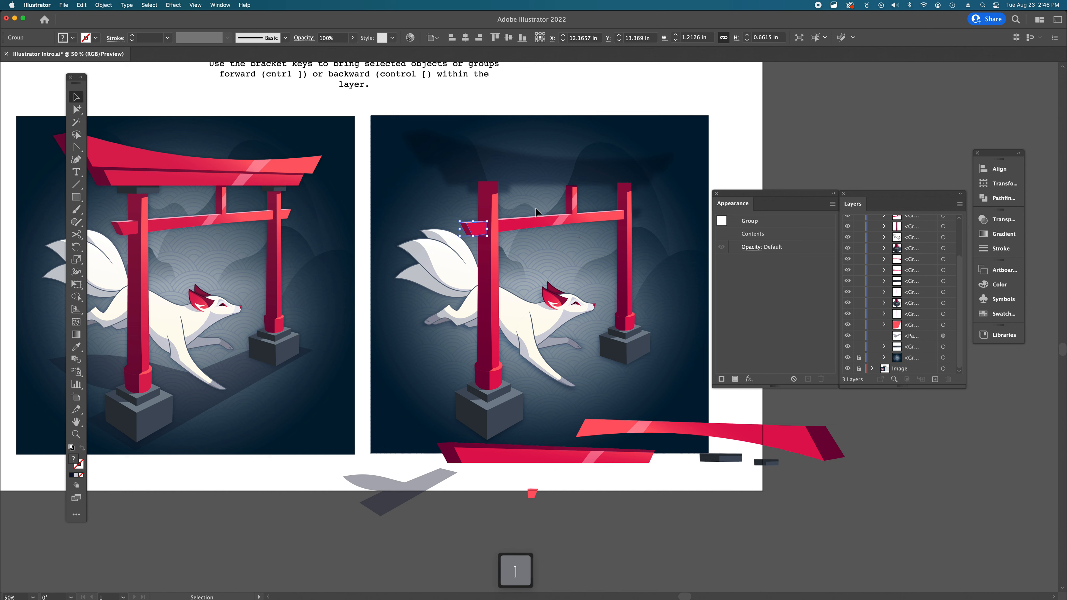
- Move the second small red wedge onto the right pillar at the end of the crossbeam
{"action": "left_click", "coordinate": [484, 242]}
{"action": "left_click_drag", "start_coordinate": [474, 226], "coordinate": [473, 227]}
{"action": "left_click_drag", "start_coordinate": [532, 496], "coordinate": [636, 217]}
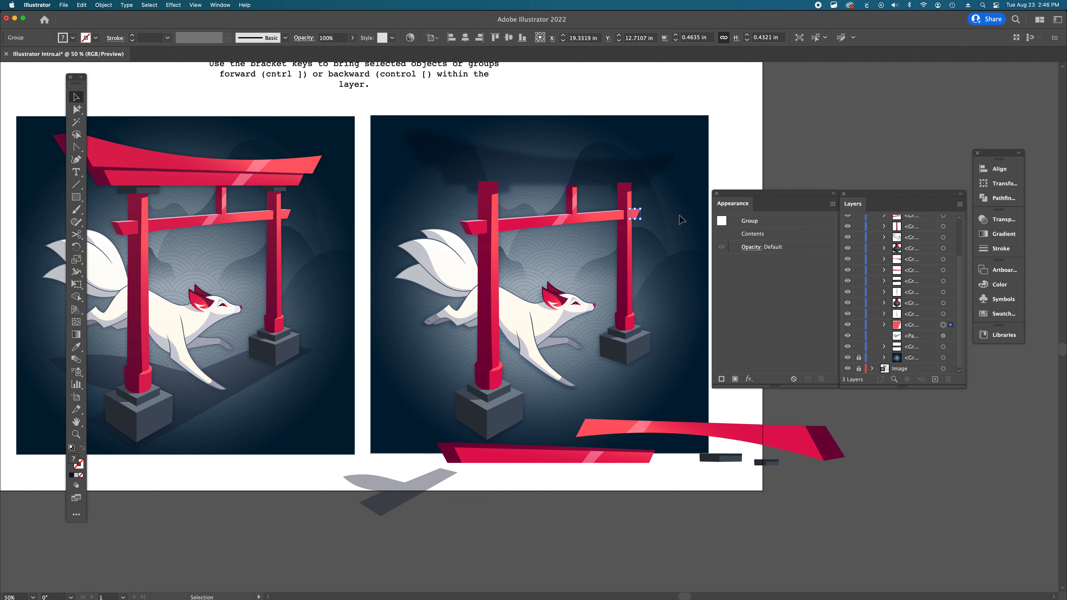
{"action": "left_click", "coordinate": [742, 177]}
- Zoom in to examine how the right wedge fits against the crossbeam and pillar, then zoom back out
{"action": "key", "text": "super+space"}
{"action": "left_click", "coordinate": [589, 279], "text": "super"}
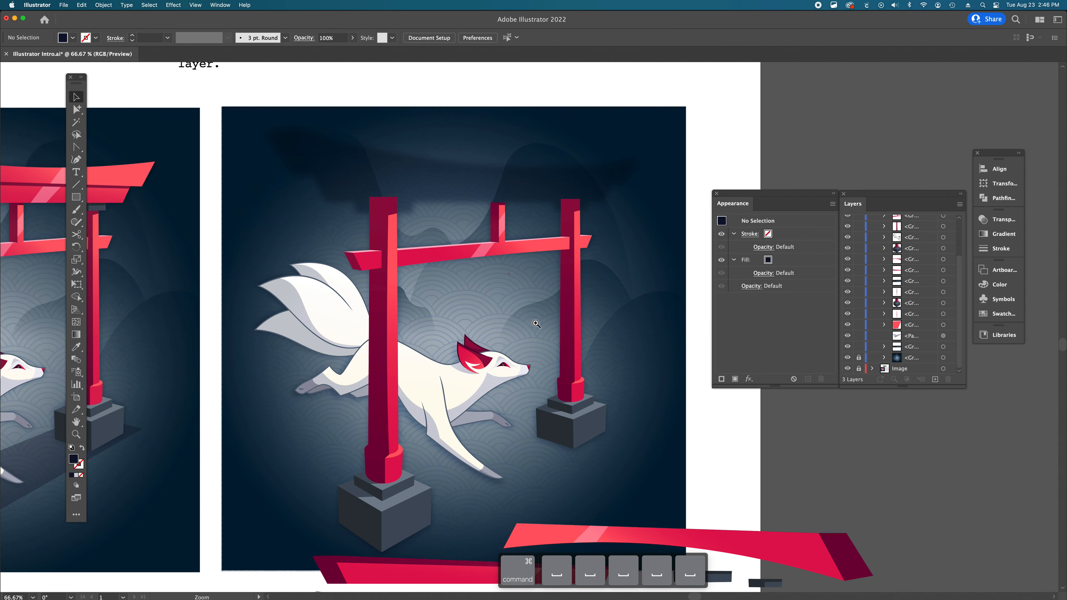
{"action": "left_click", "coordinate": [547, 318], "text": "super"}
{"action": "left_click", "coordinate": [552, 268], "text": "super"}
{"action": "left_click", "coordinate": [591, 241], "text": "super"}
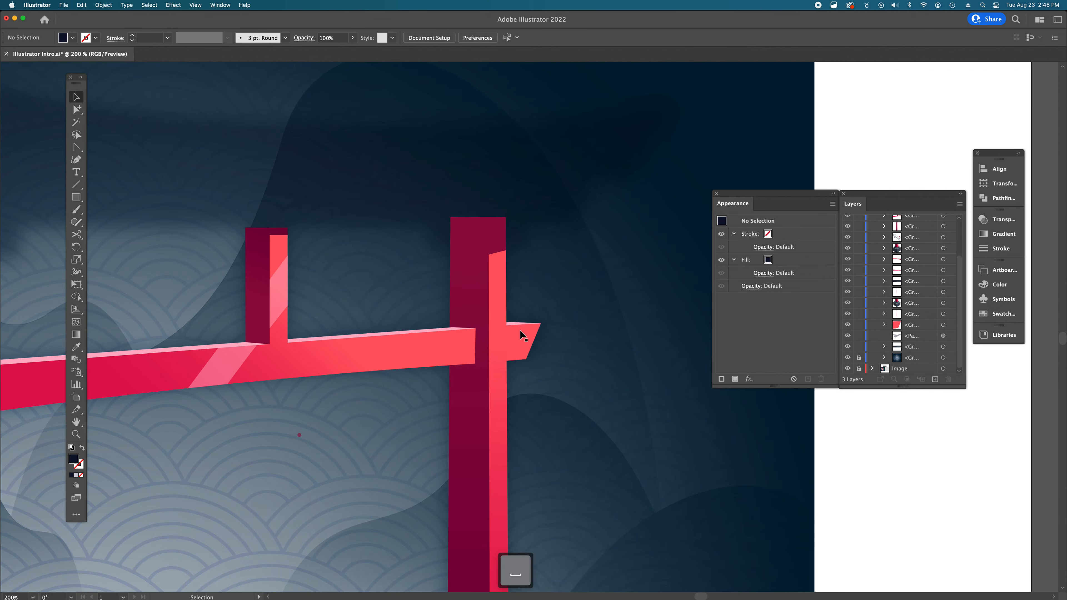
{"action": "left_click", "coordinate": [517, 332]}
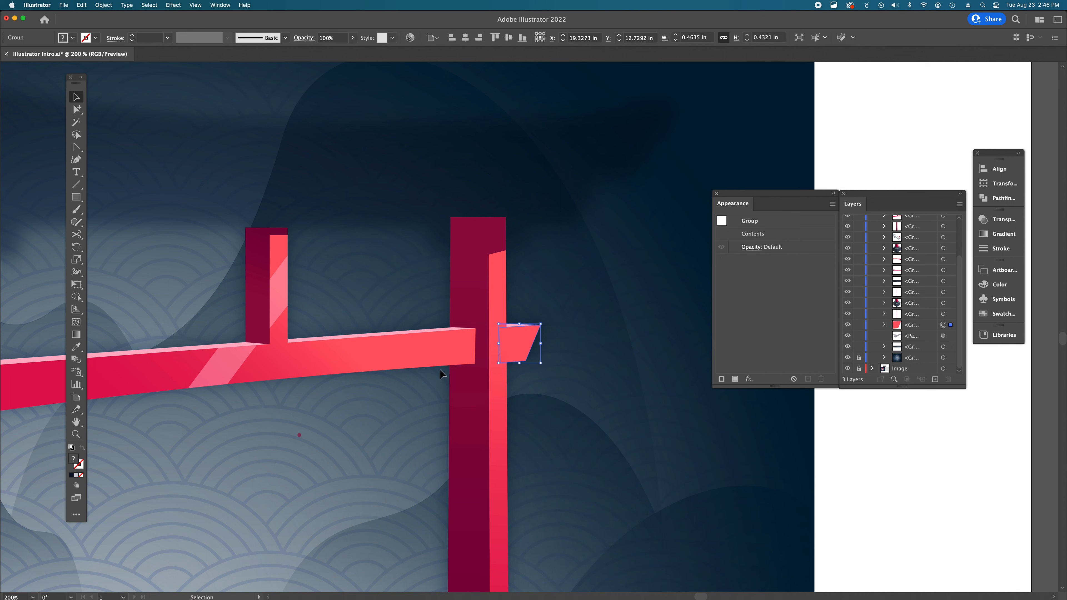
{"action": "left_click", "coordinate": [423, 370]}
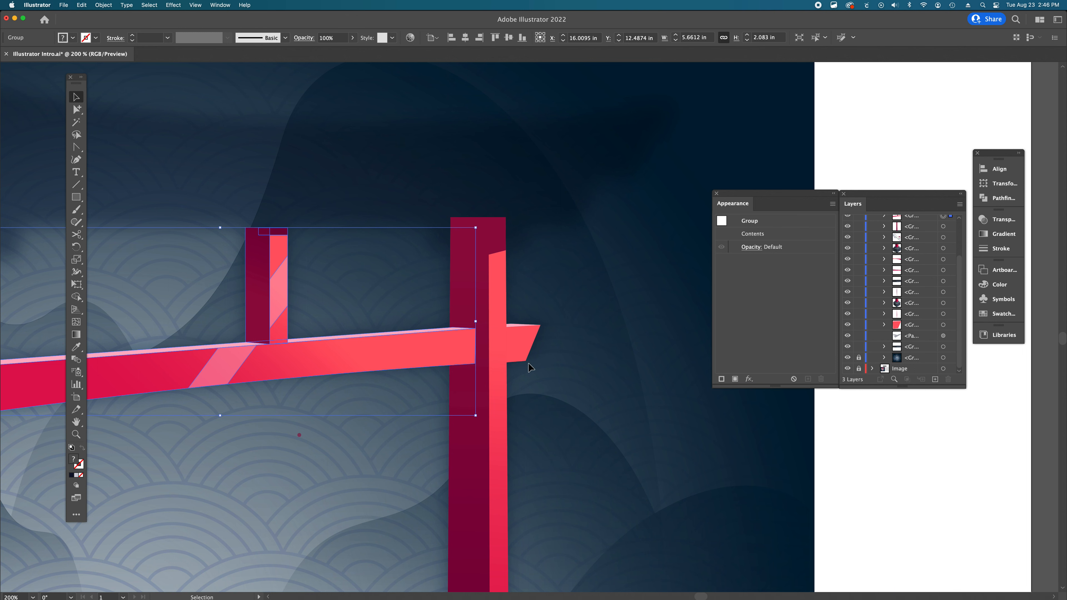
{"action": "left_click", "coordinate": [731, 425]}
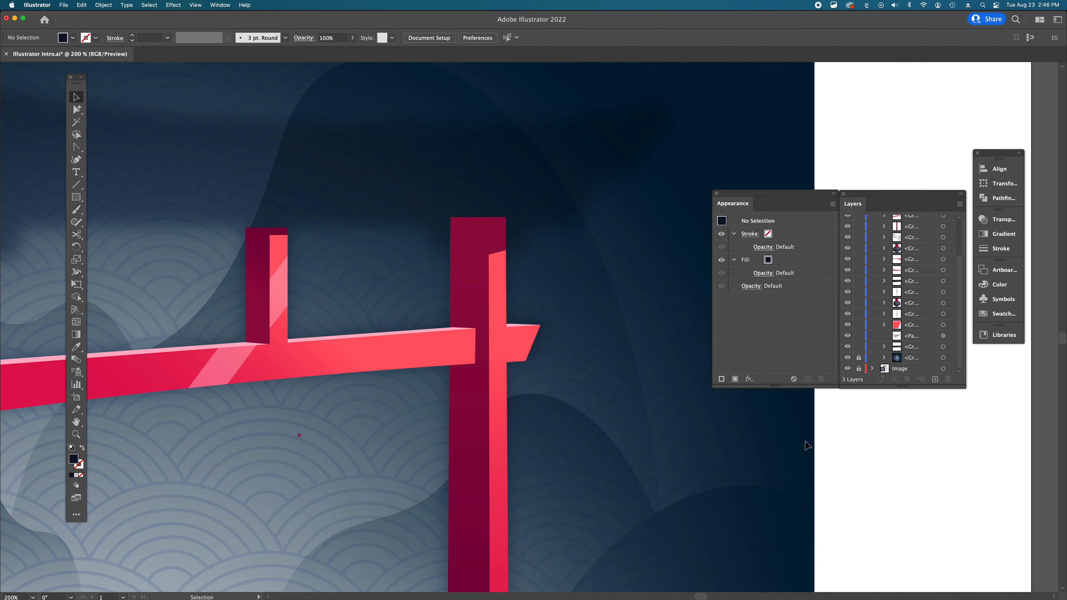
{"action": "left_click", "coordinate": [488, 373], "text": "alt+super"}
{"action": "left_click", "coordinate": [474, 366], "text": "alt+super"}
{"action": "left_click", "coordinate": [474, 366], "text": "alt+super"}
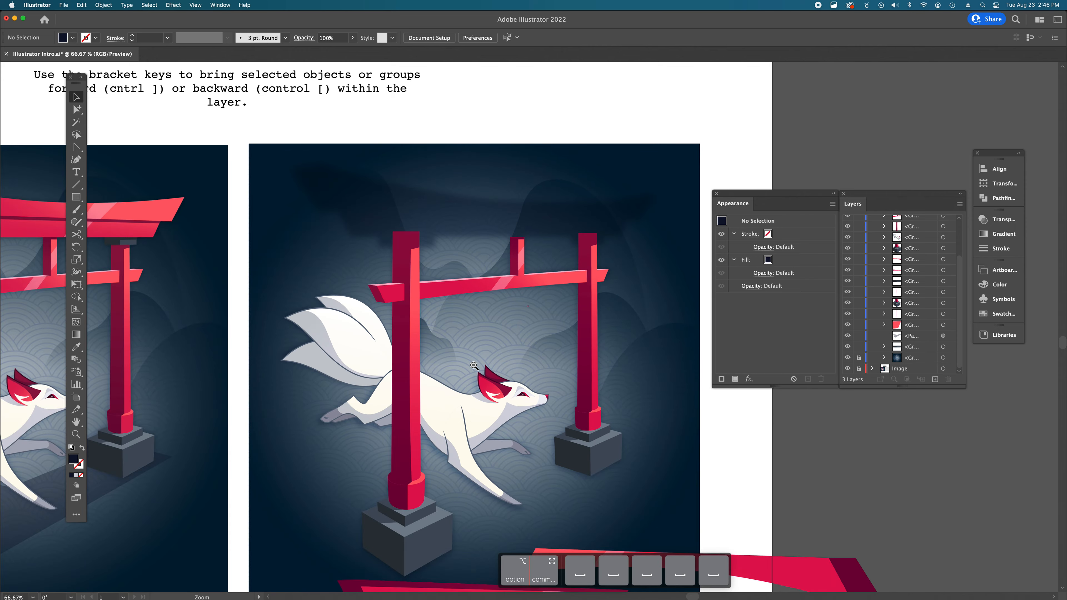
{"action": "left_click", "coordinate": [473, 366], "text": "alt+super"}
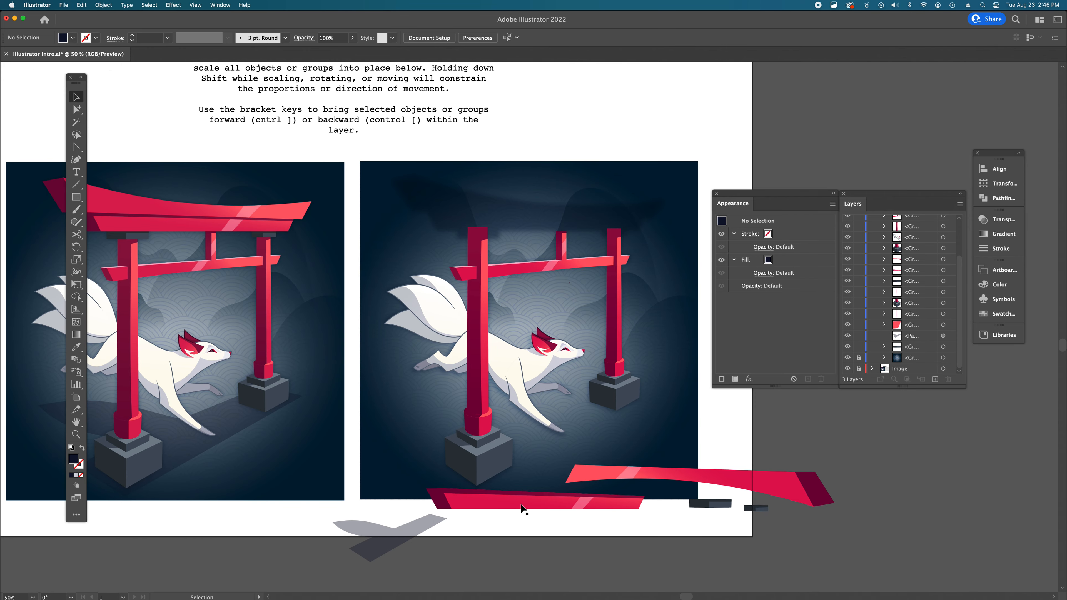
- Move a dark cap block onto the top of the left pillar, bring it forward six levels, and nudge it into place
{"action": "scroll", "coordinate": [574, 387], "scroll_direction": "left", "scroll_amount": 3}
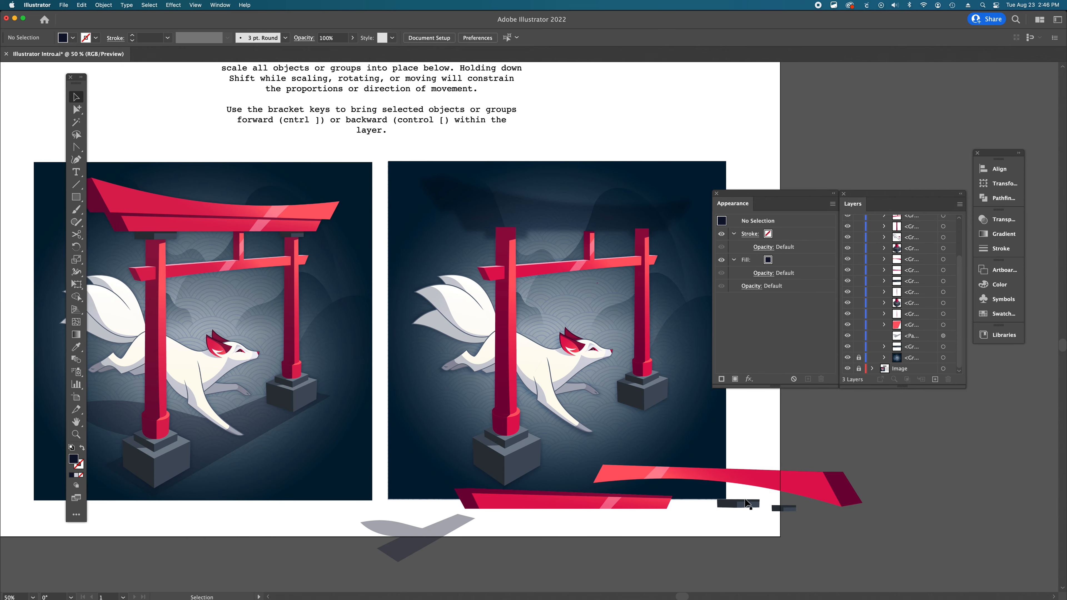
{"action": "left_click", "coordinate": [746, 503]}
{"action": "left_click_drag", "start_coordinate": [734, 506], "coordinate": [499, 232]}
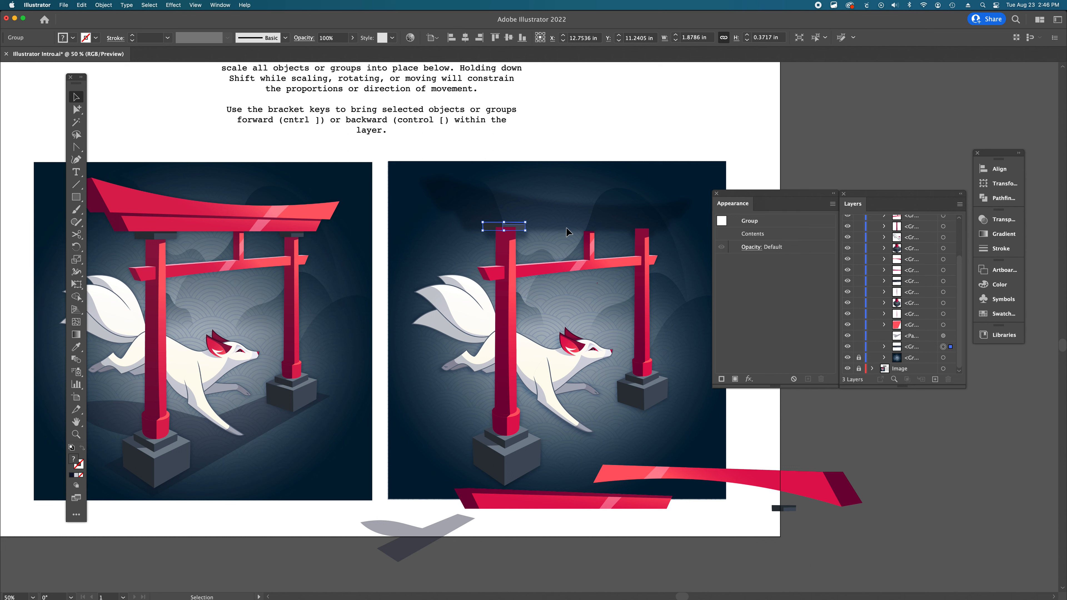
{"action": "key", "text": "super+bracketright"}
{"action": "key", "text": "super+bracketright"}
{"action": "key", "text": "super+bracketright"}
{"action": "key", "text": "super+bracketright"}
{"action": "key", "text": "super+bracketright"}
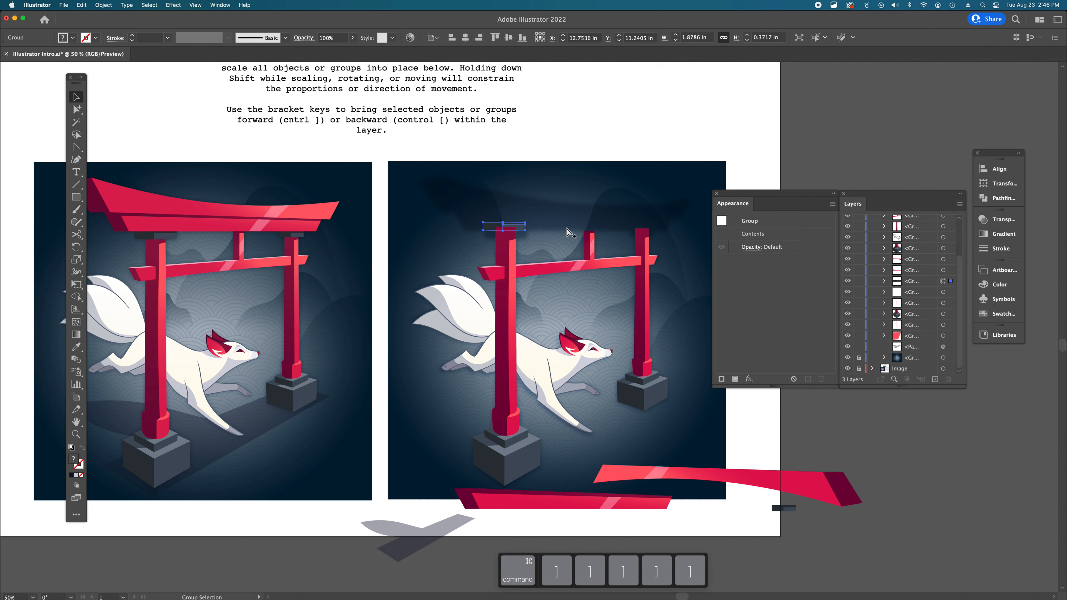
{"action": "key", "text": "super+bracketright"}
{"action": "key", "text": "super+bracketright"}
{"action": "key", "text": "super+bracketright"}
{"action": "key", "text": "super+bracketright"}
{"action": "key", "text": "super+bracketright"}
{"action": "key", "text": "super+bracketright"}
{"action": "key", "text": "super+bracketright"}
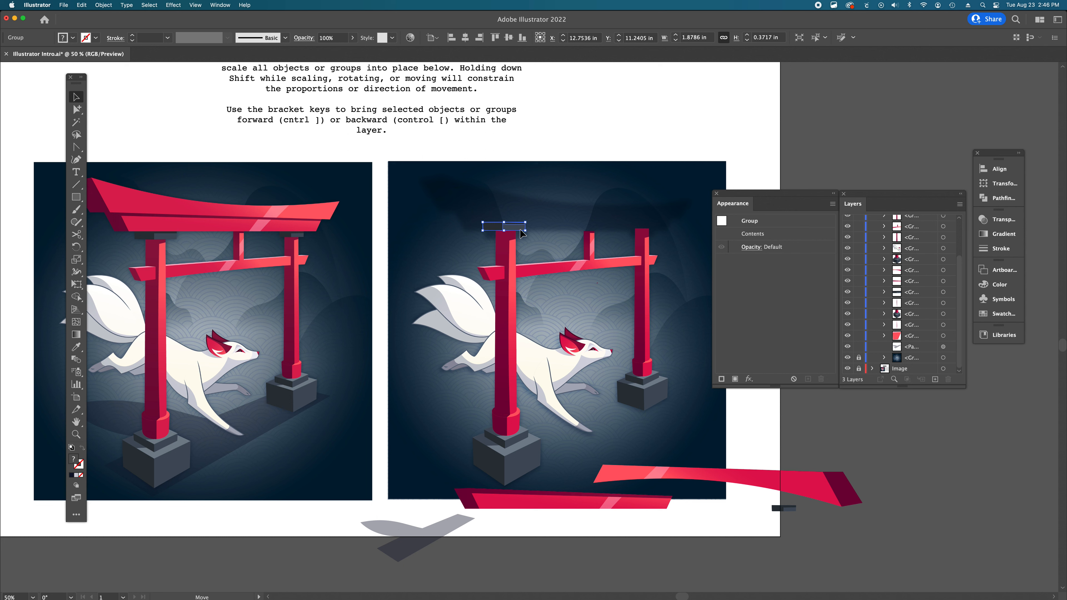
{"action": "left_click_drag", "start_coordinate": [522, 233], "coordinate": [521, 235]}
{"action": "left_click_drag", "start_coordinate": [521, 228], "coordinate": [522, 234]}
{"action": "left_click_drag", "start_coordinate": [526, 233], "coordinate": [525, 234]}
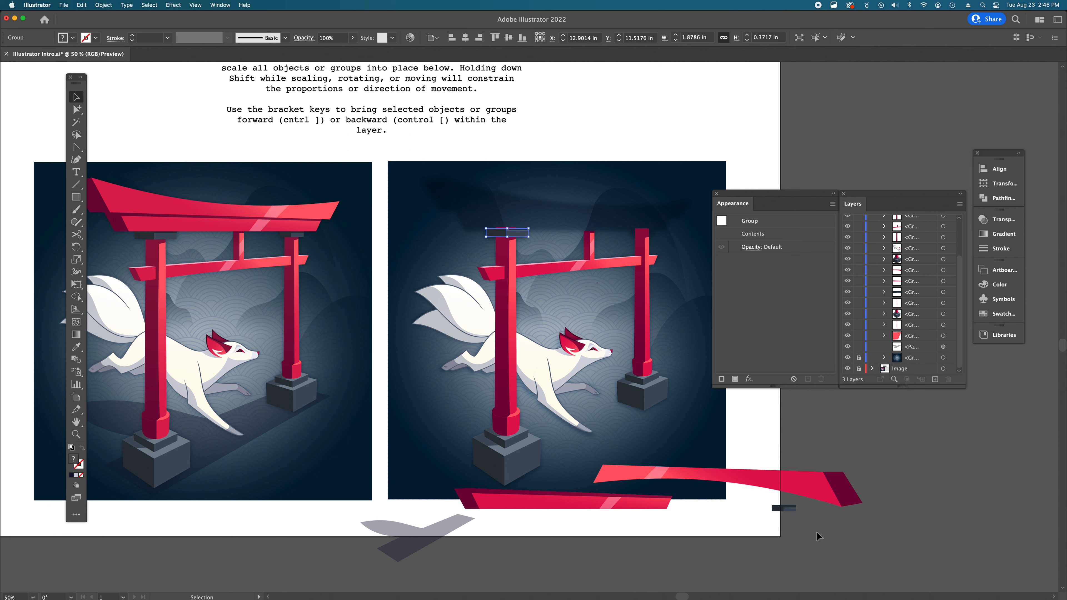
- Move the second dark cap block onto the top of the right pillar and bring it forward three levels
{"action": "left_click_drag", "start_coordinate": [789, 510], "coordinate": [639, 234]}
{"action": "key", "text": "super+bracketright"}
{"action": "key", "text": "super+bracketright"}
{"action": "key", "text": "super+bracketright"}
{"action": "key", "text": "super+bracketright"}
{"action": "key", "text": "super+bracketright"}
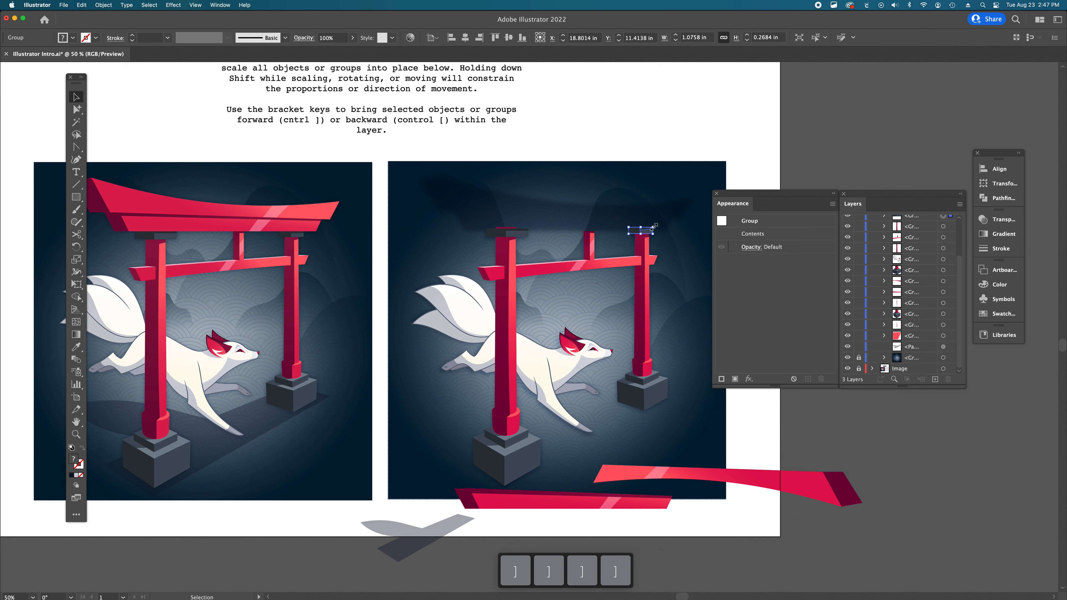
{"action": "left_click", "coordinate": [661, 202]}
{"action": "left_click_drag", "start_coordinate": [646, 235], "coordinate": [647, 233]}
{"action": "left_click", "coordinate": [682, 224]}
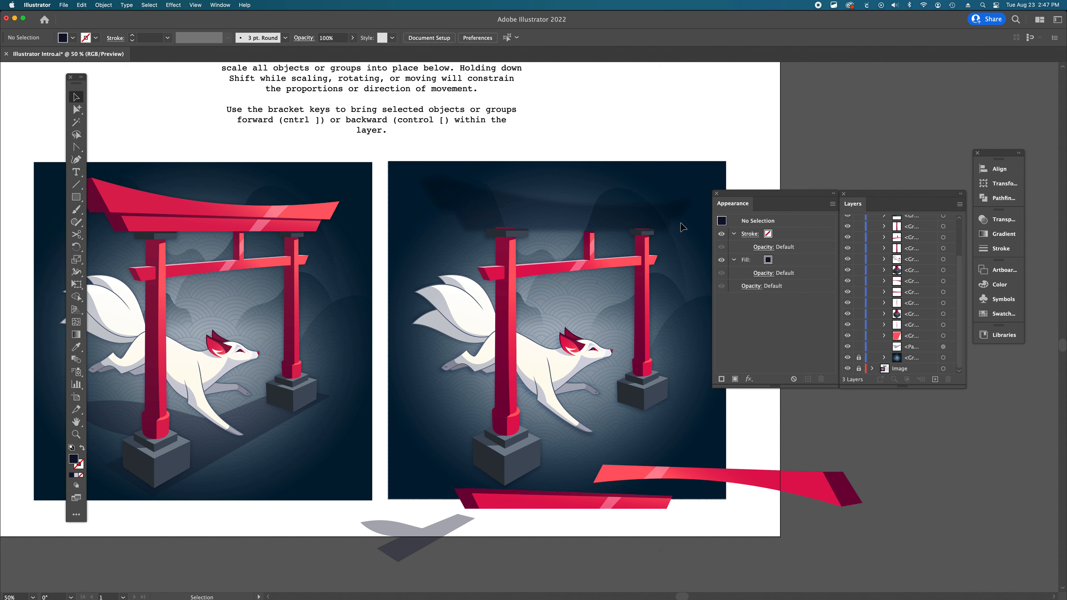
- Move the lower roof beam onto the tops of the pillars and bring it to the front
{"action": "left_click", "coordinate": [509, 251]}
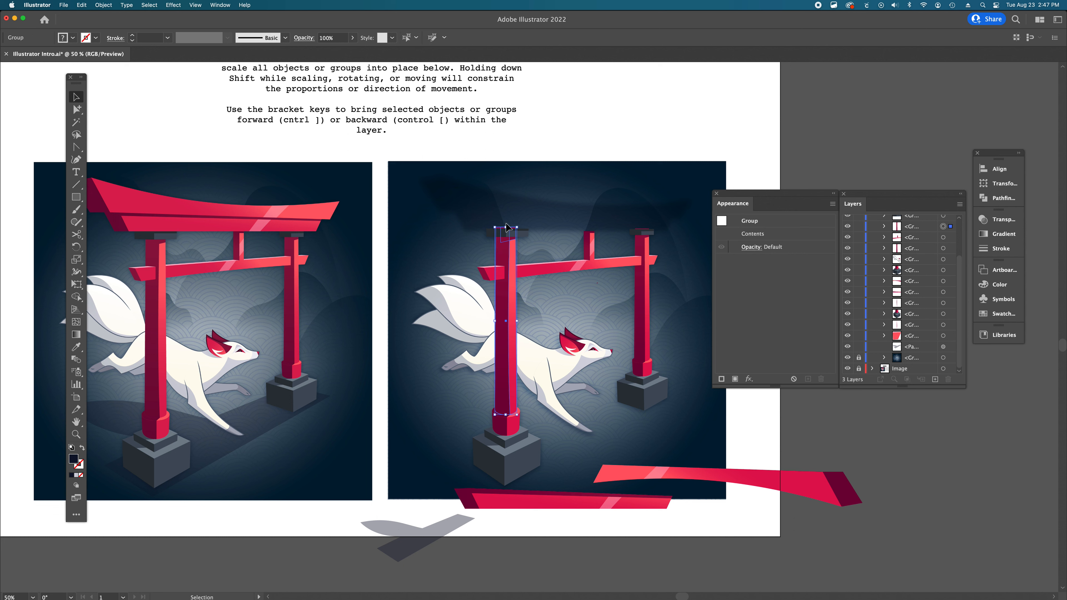
{"action": "left_click", "coordinate": [647, 290]}
{"action": "left_click", "coordinate": [159, 228]}
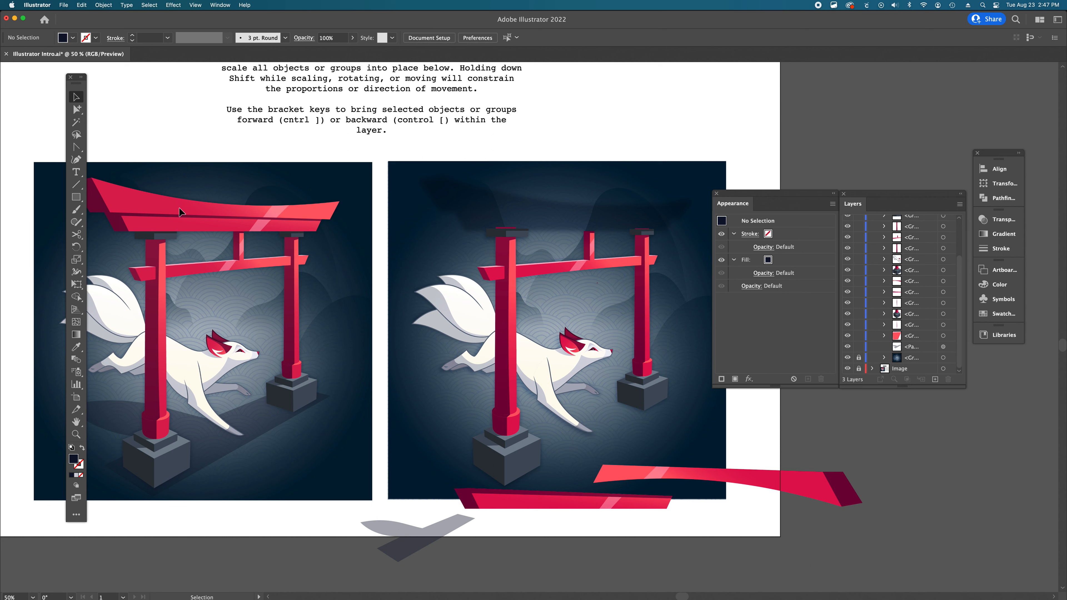
{"action": "left_click", "coordinate": [488, 502]}
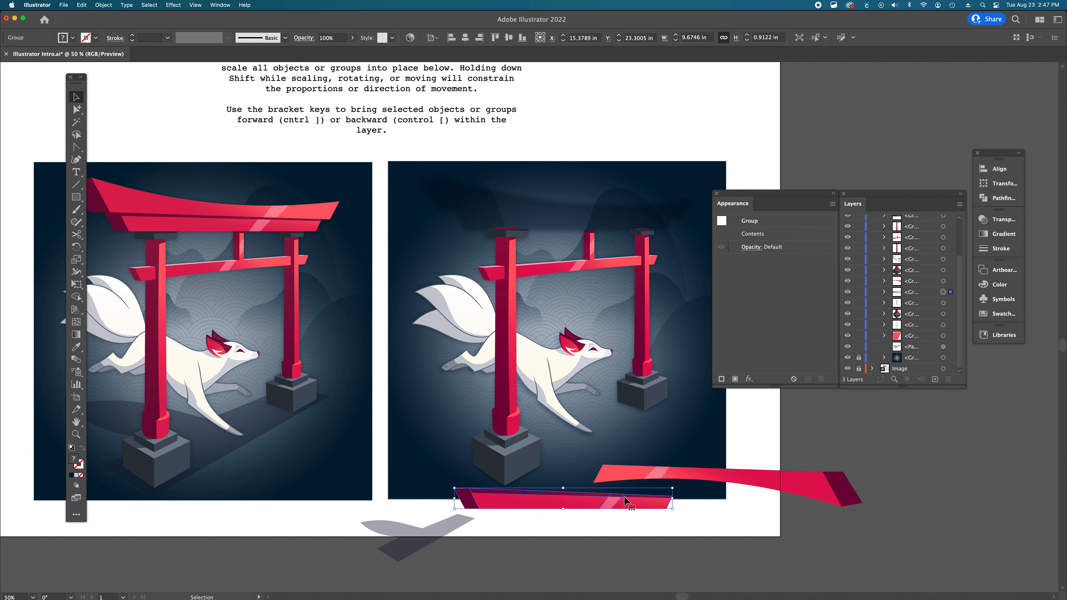
{"action": "left_click_drag", "start_coordinate": [600, 505], "coordinate": [601, 227]}
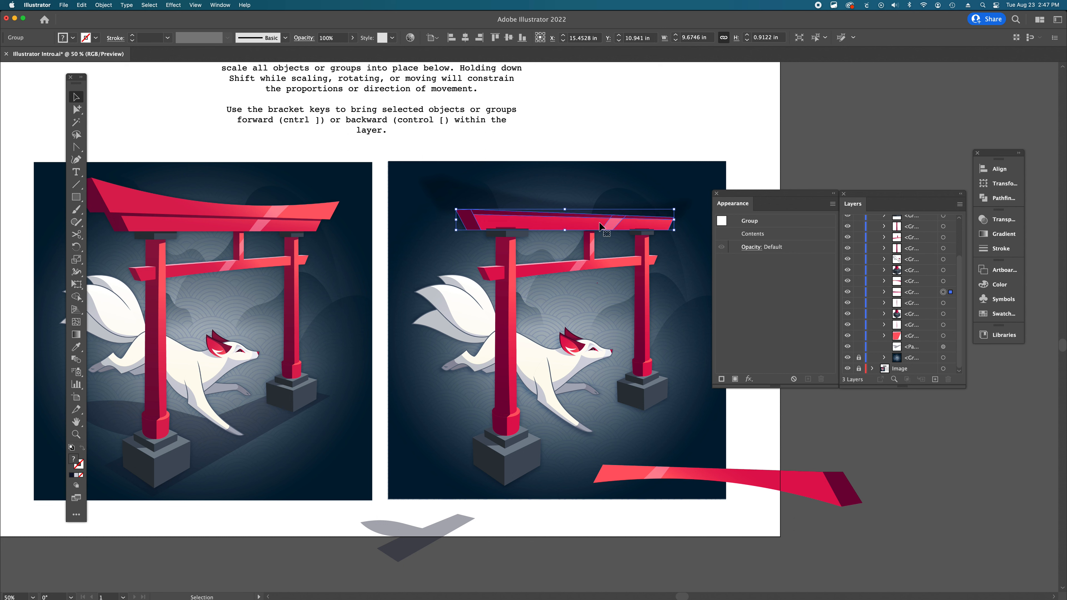
{"action": "key", "text": "super+shift"}
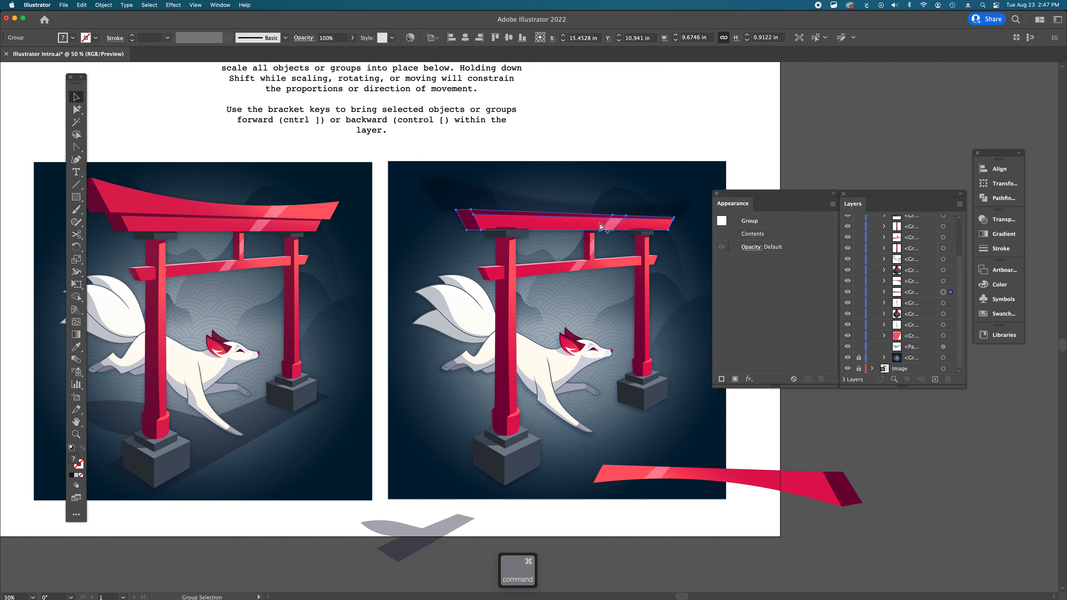
{"action": "key", "text": "super+shift+bracketright"}
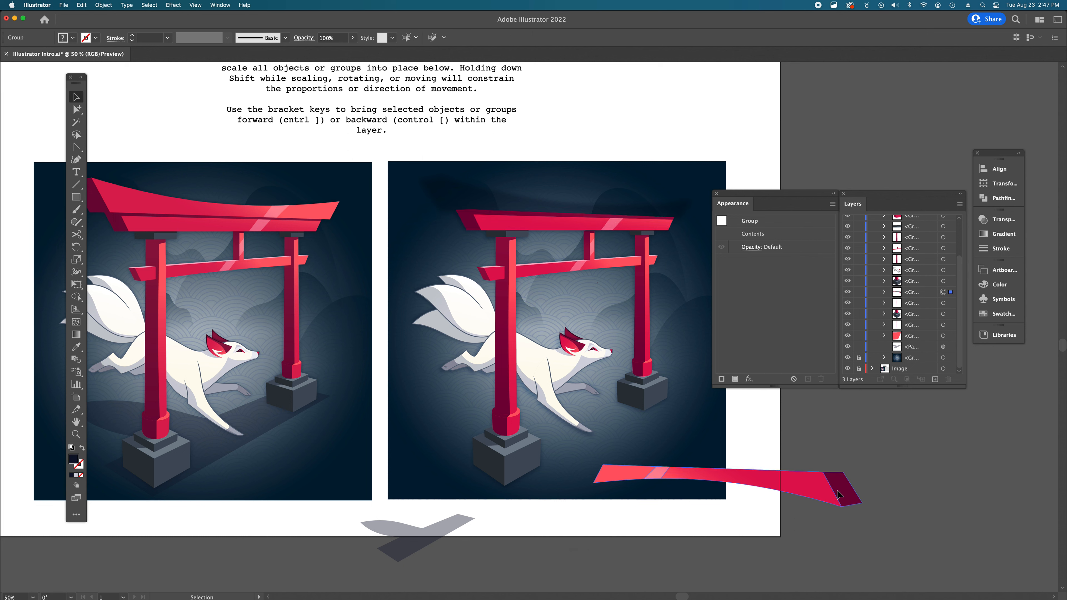
- Place the upper roof piece above the lower beam, flipped horizontally, and nudge it down to sit on the beam
{"action": "left_click_drag", "start_coordinate": [840, 493], "coordinate": [668, 206]}
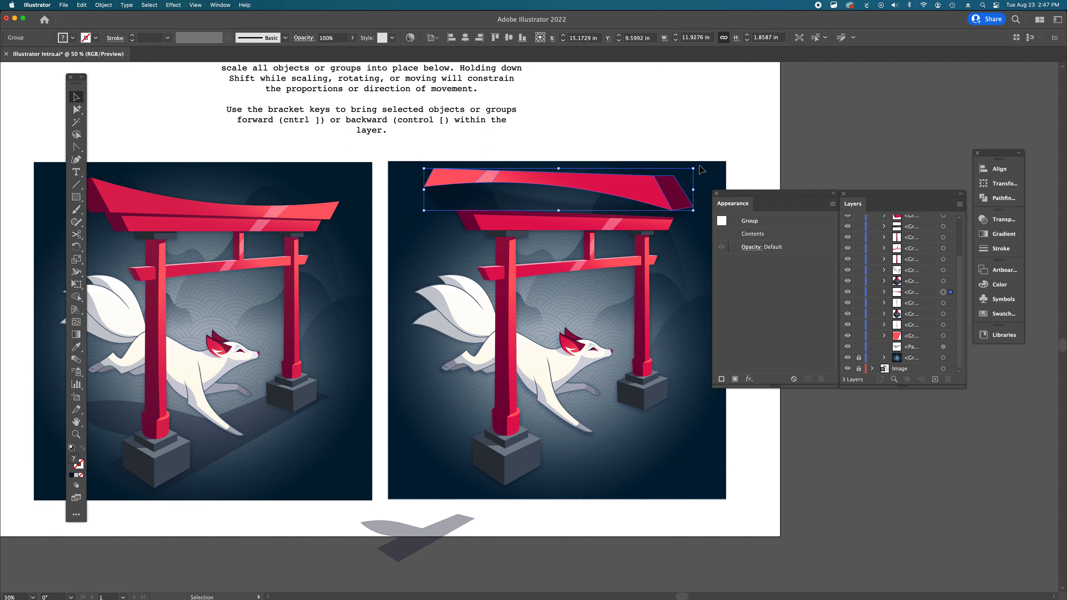
{"action": "left_click_drag", "start_coordinate": [698, 167], "coordinate": [426, 167]}
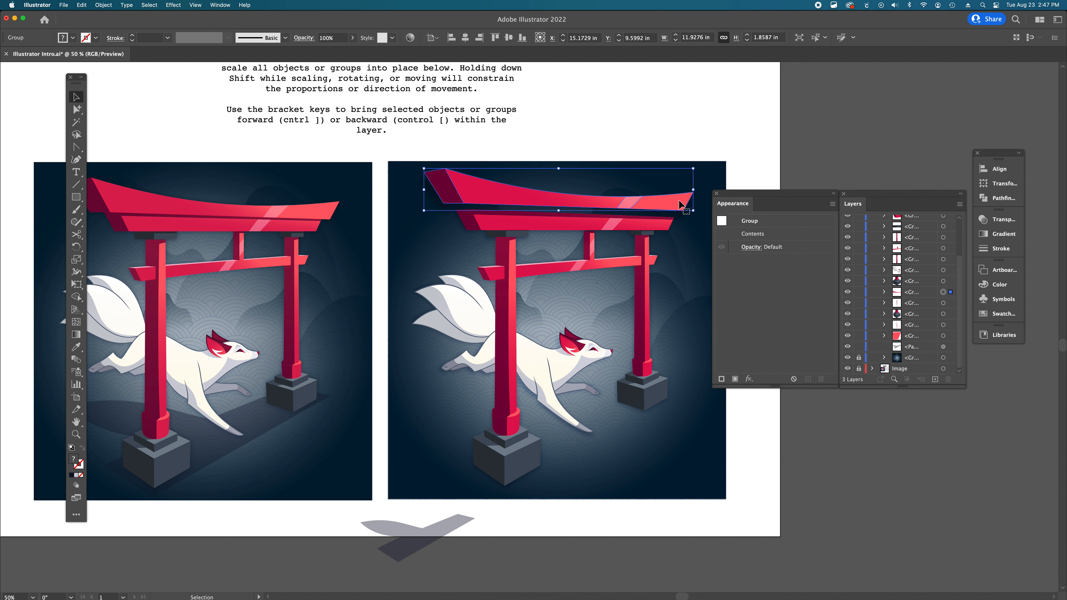
{"action": "left_click_drag", "start_coordinate": [681, 204], "coordinate": [682, 213]}
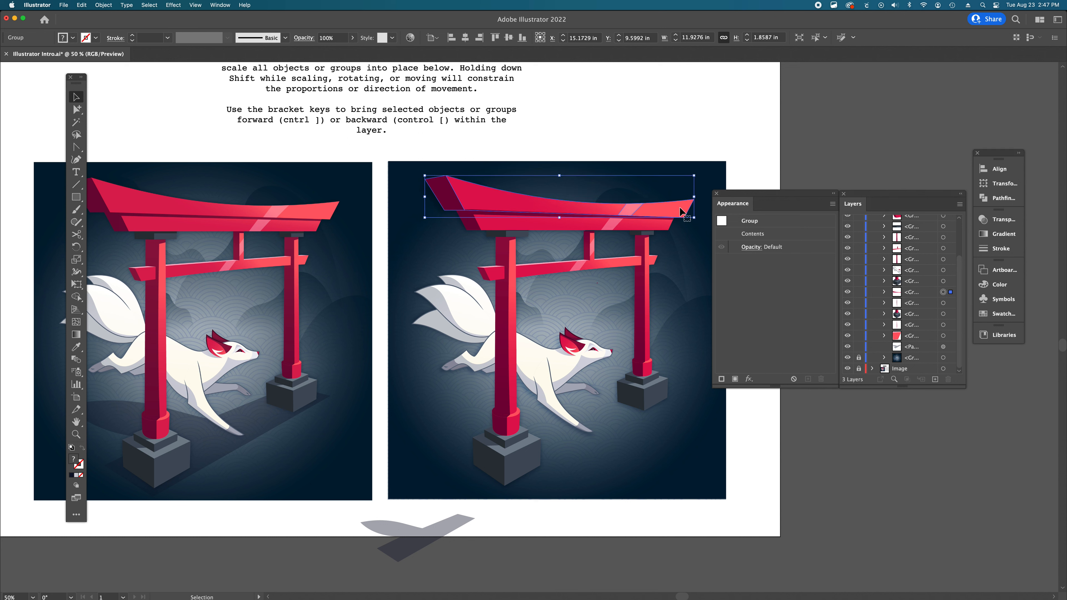
{"action": "key", "text": "ctrl+bracketright"}
{"action": "key", "text": "ctrl+bracketright"}
{"action": "key", "text": "ctrl+bracketright"}
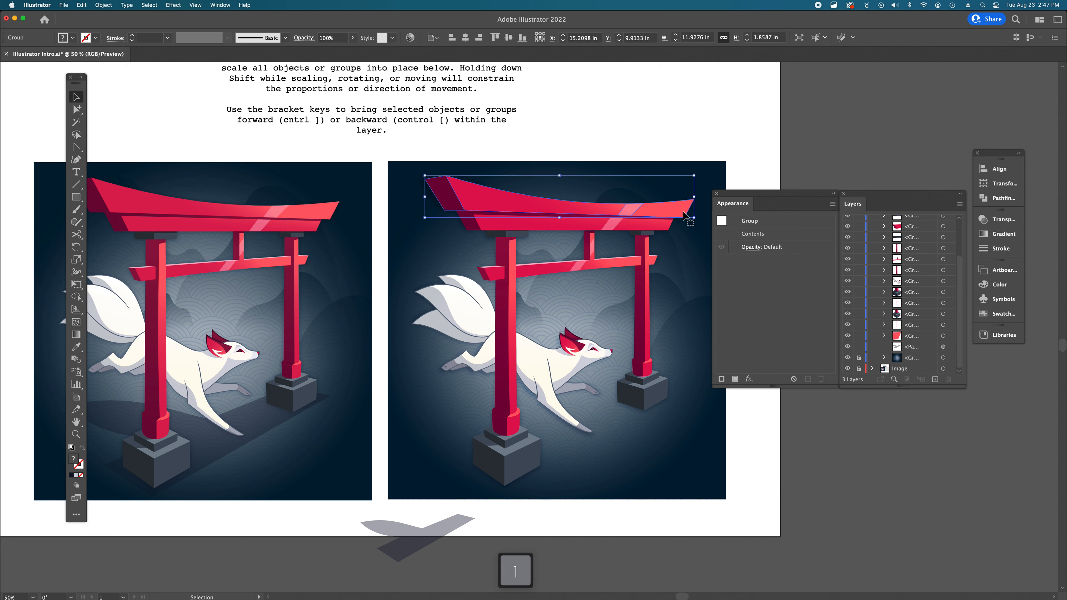
{"action": "left_click", "coordinate": [810, 171]}
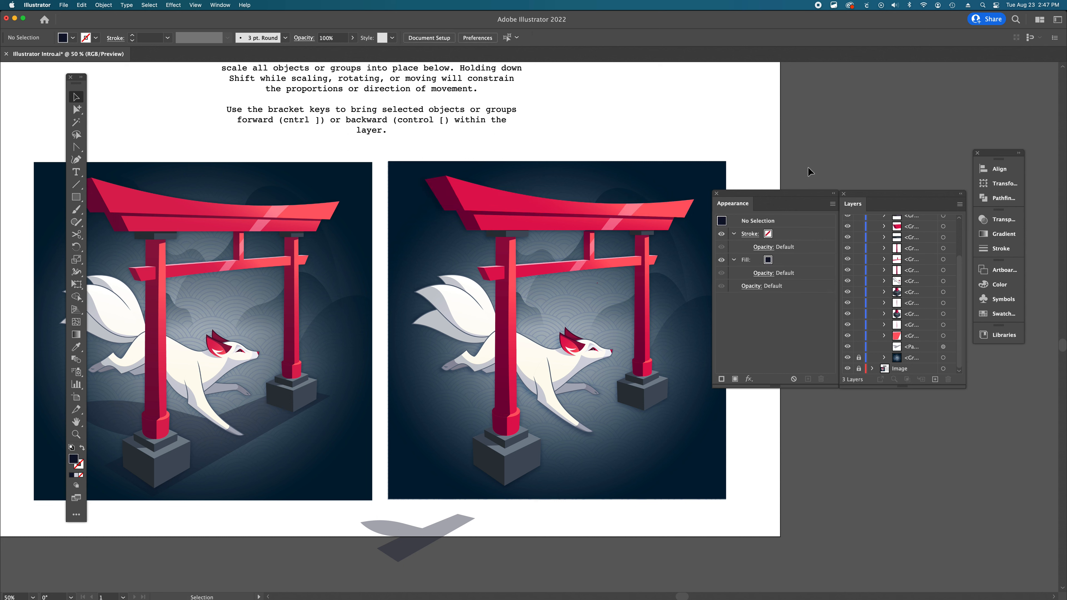
{"action": "left_click_drag", "start_coordinate": [547, 206], "coordinate": [546, 207]}
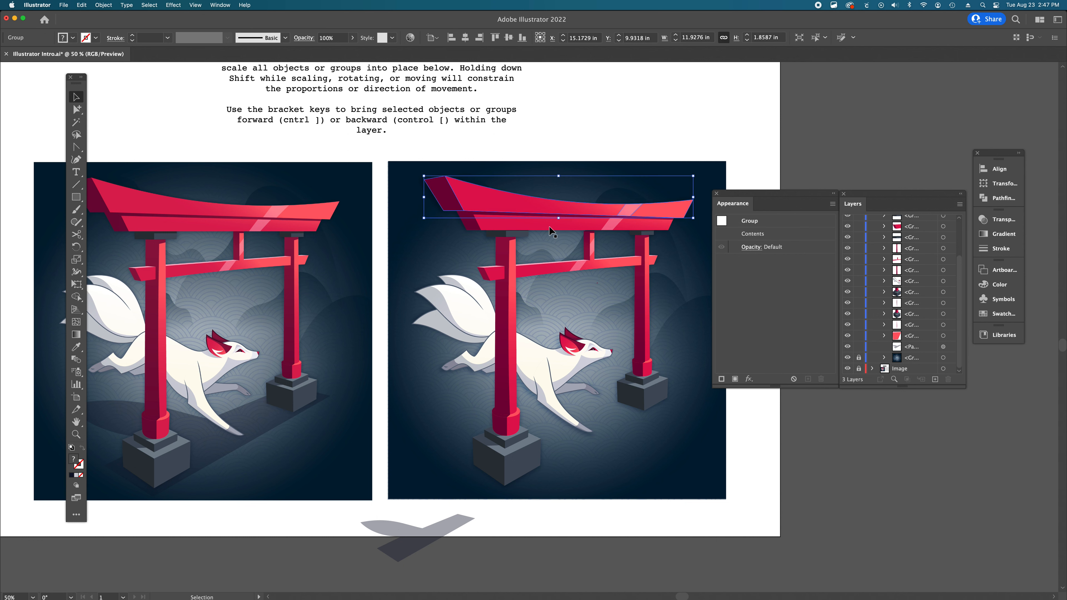
- Move the translucent shadow shape onto the ground beneath the fox and gate
{"action": "scroll", "coordinate": [371, 473], "scroll_direction": "down", "scroll_amount": 2}
{"action": "scroll", "coordinate": [371, 473], "scroll_direction": "right", "scroll_amount": 2}
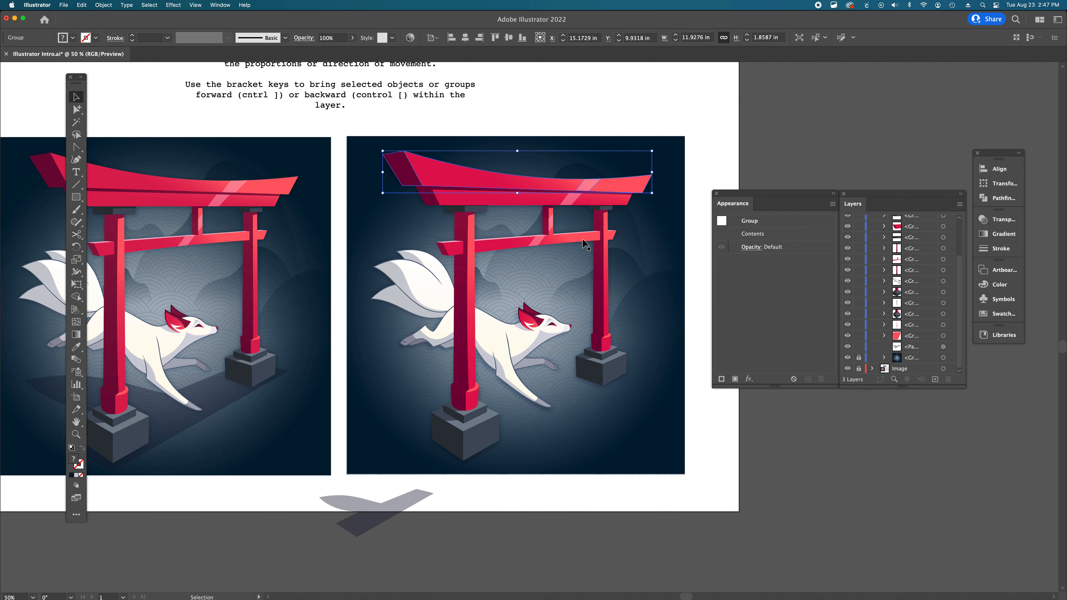
{"action": "left_click", "coordinate": [379, 513]}
{"action": "scroll", "coordinate": [488, 417], "scroll_direction": "left", "scroll_amount": 5}
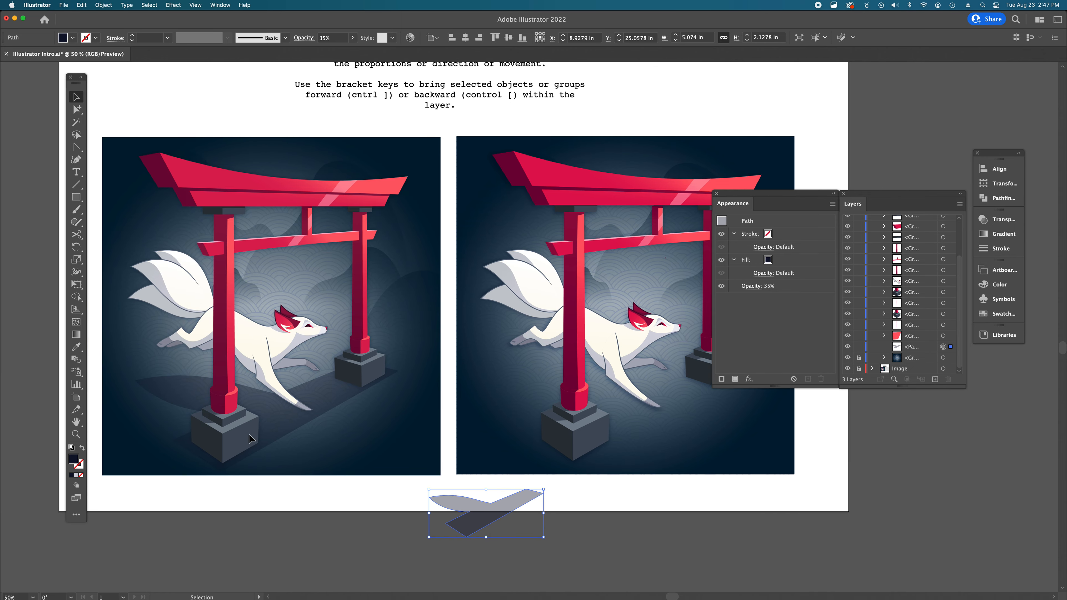
{"action": "scroll", "coordinate": [547, 380], "scroll_direction": "right", "scroll_amount": 5}
{"action": "left_click_drag", "start_coordinate": [381, 514], "coordinate": [575, 393]}
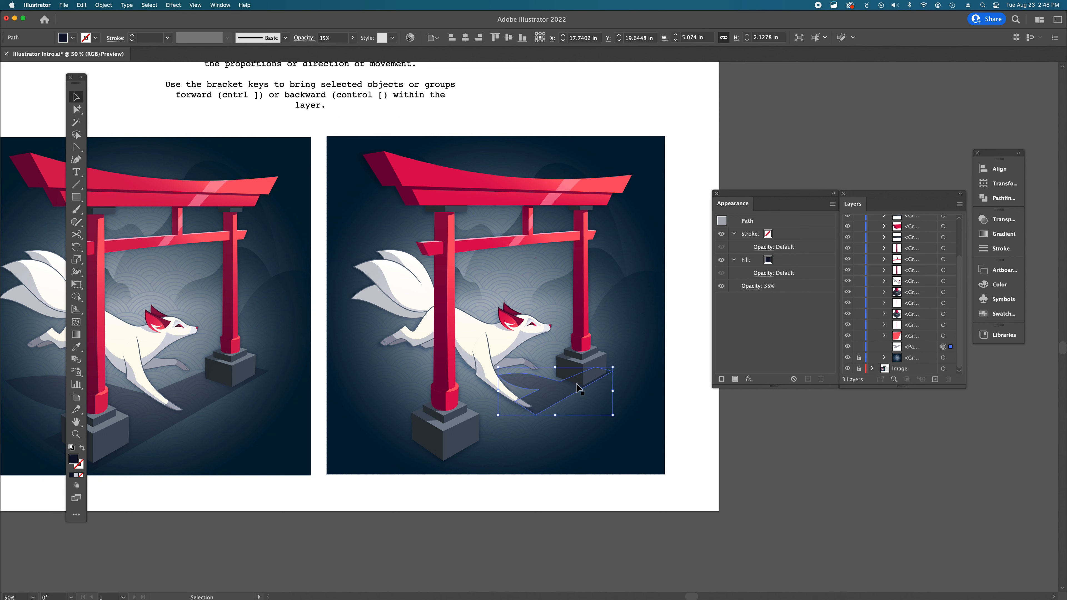
- Scale the shadow to about 11.45 in wide and 4.8 in tall so it spreads across the ground
{"action": "left_click_drag", "start_coordinate": [499, 416], "coordinate": [364, 483]}
{"action": "left_click_drag", "start_coordinate": [495, 436], "coordinate": [496, 428]}
{"action": "left_click_drag", "start_coordinate": [612, 414], "coordinate": [622, 414]}
{"action": "left_click_drag", "start_coordinate": [554, 414], "coordinate": [551, 416]}
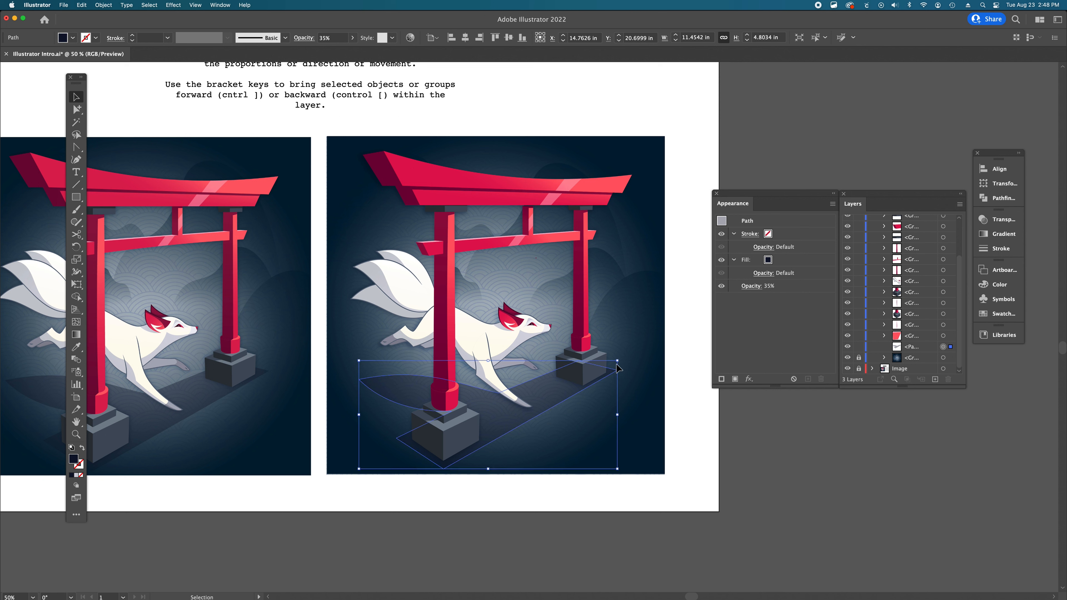
{"action": "left_click", "coordinate": [581, 582]}
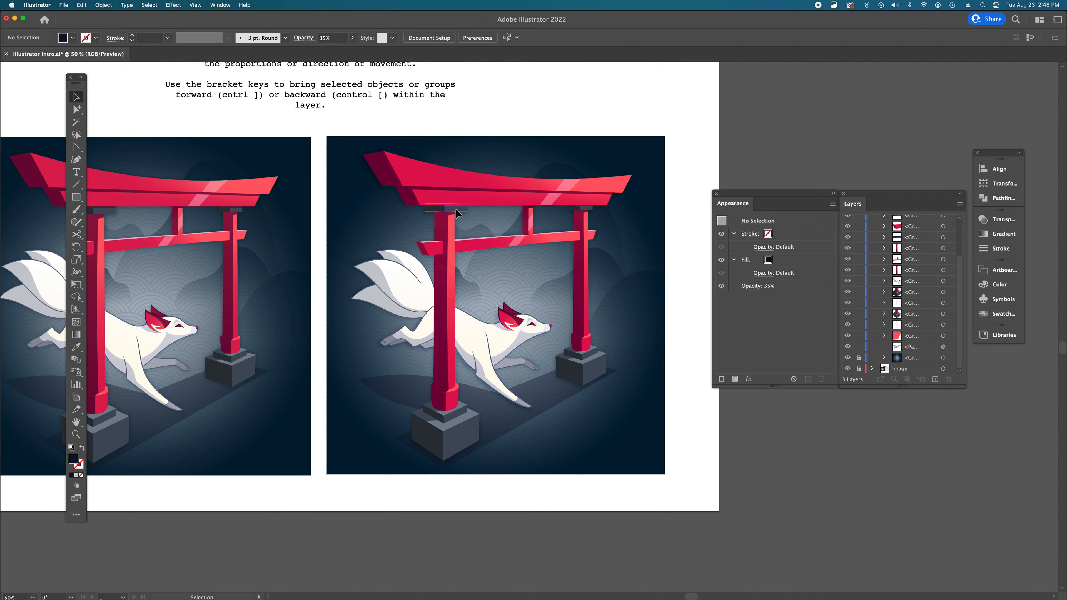
{"action": "left_click", "coordinate": [482, 184]}
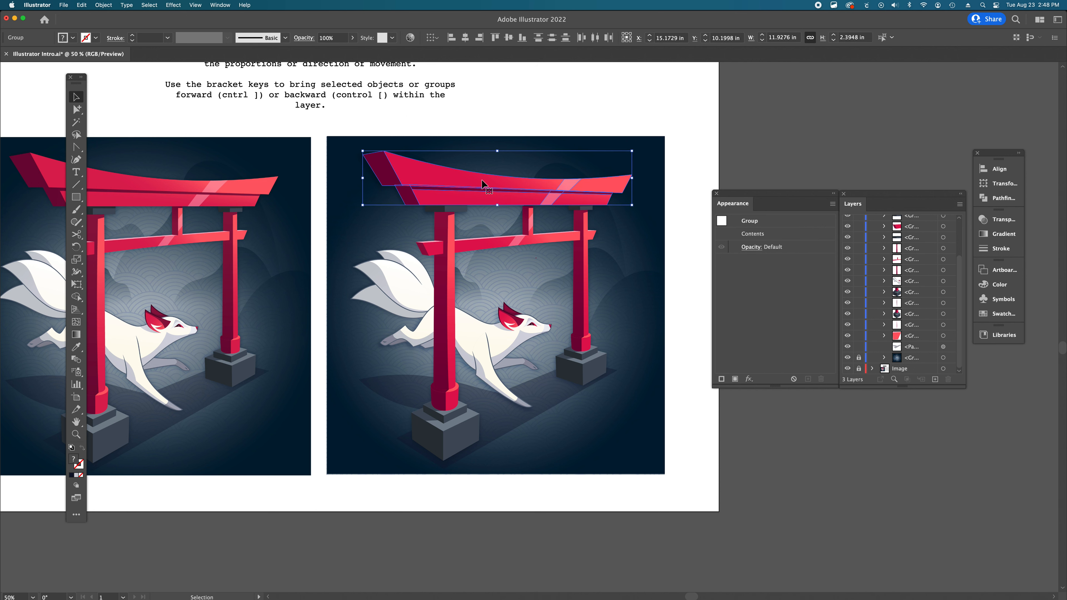
{"action": "left_click_drag", "start_coordinate": [482, 185], "coordinate": [483, 183]}
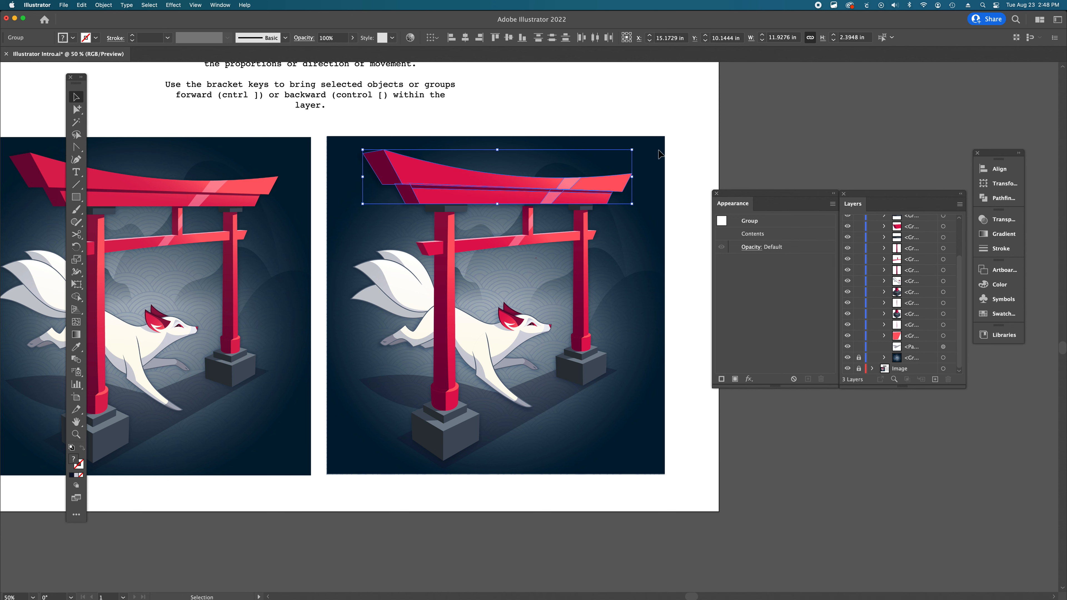
{"action": "left_click", "coordinate": [660, 152]}
{"action": "key", "text": "super+z"}
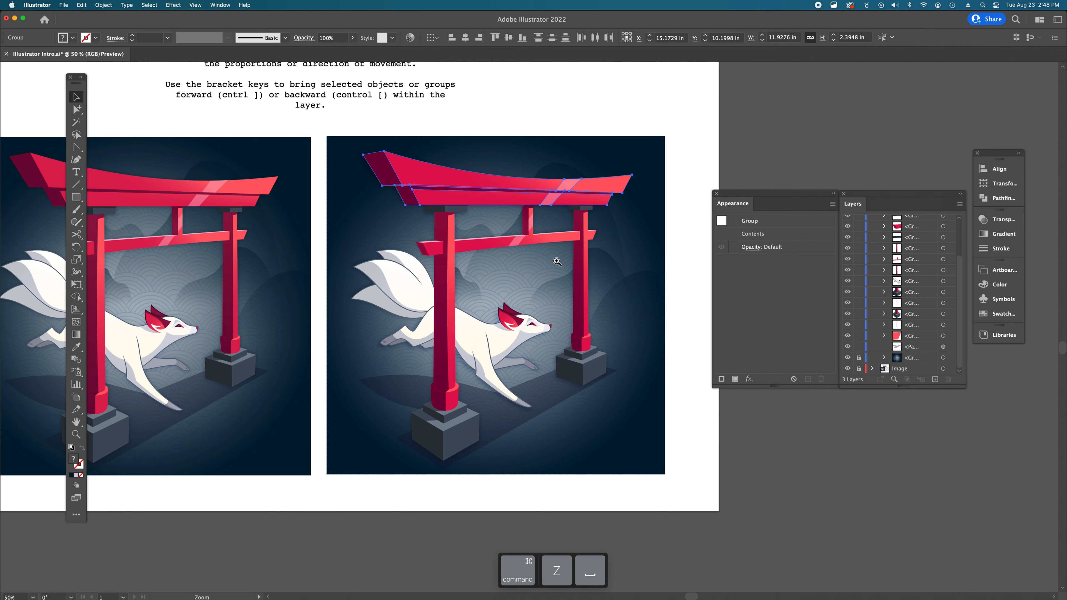
- Zoom in and inspect the assembled gate pieces by selecting each part and panning around the recreated illustration
{"action": "key", "text": "super+equal"}
{"action": "left_click", "coordinate": [402, 260]}
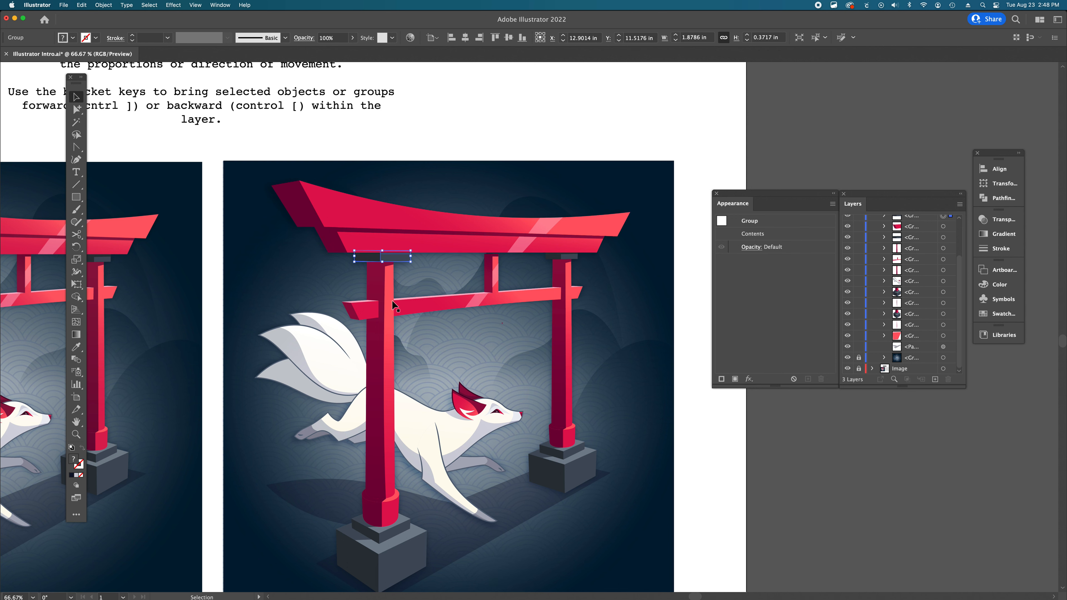
{"action": "left_click", "coordinate": [558, 257]}
{"action": "left_click", "coordinate": [494, 274]}
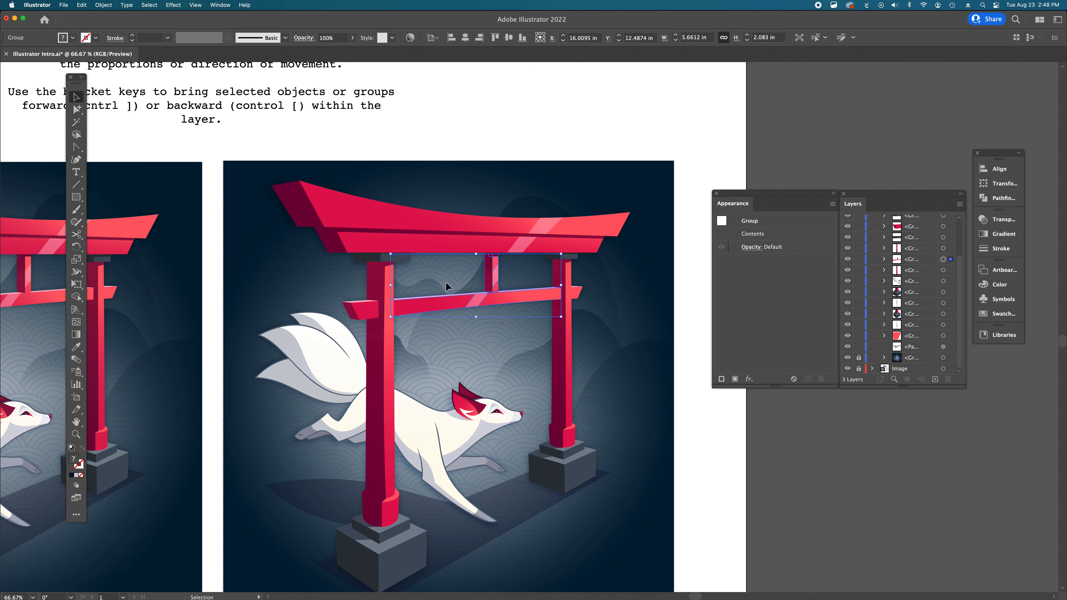
{"action": "left_click", "coordinate": [576, 294], "text": "shift"}
{"action": "left_click", "coordinate": [372, 313], "text": "shift"}
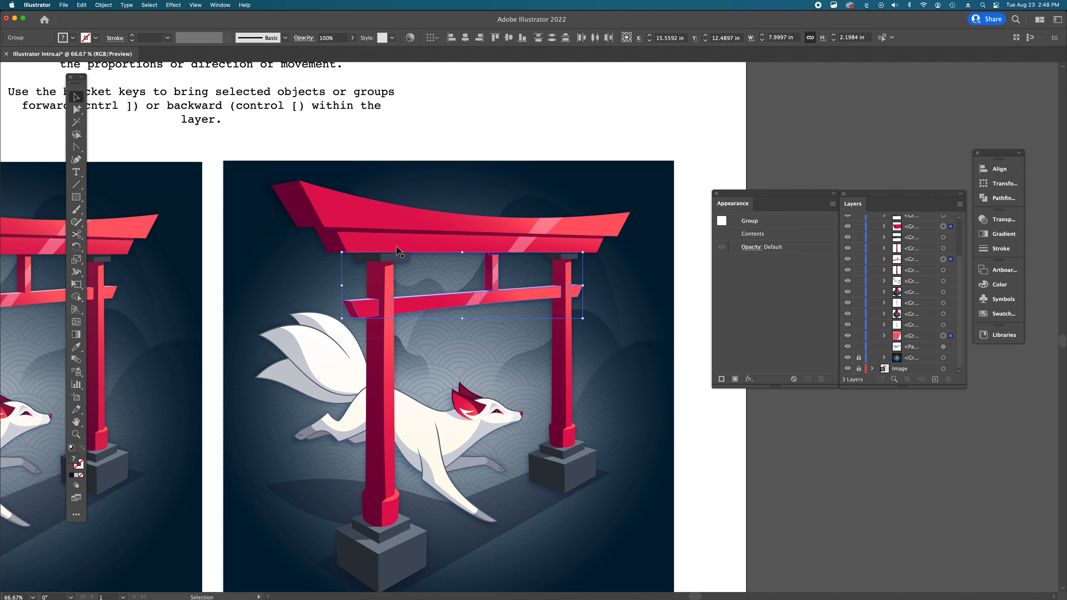
{"action": "left_click", "coordinate": [403, 236]}
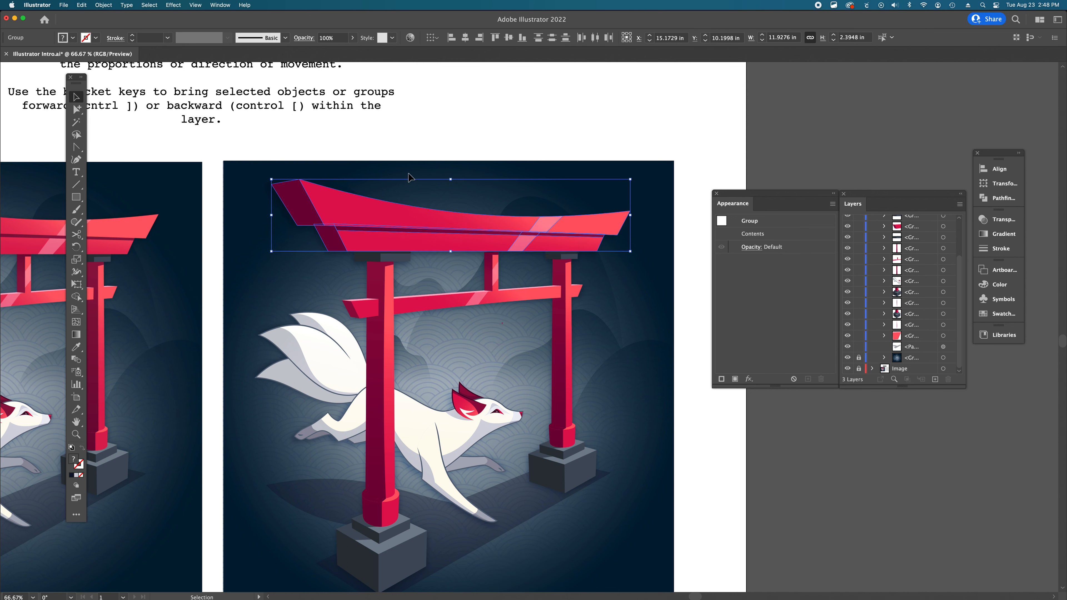
{"action": "left_click", "coordinate": [435, 192]}
{"action": "scroll", "coordinate": [446, 223], "scroll_direction": "left", "scroll_amount": 10}
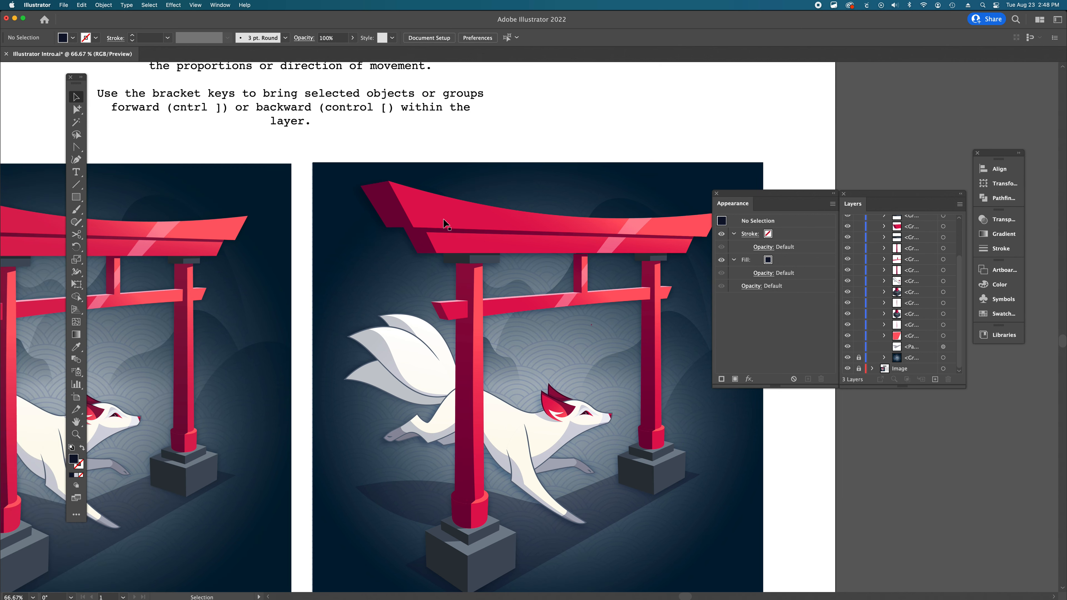
{"action": "scroll", "coordinate": [447, 225], "scroll_direction": "left", "scroll_amount": 5}
{"action": "scroll", "coordinate": [446, 223], "scroll_direction": "down", "scroll_amount": 5}
{"action": "scroll", "coordinate": [446, 223], "scroll_direction": "right", "scroll_amount": 15}
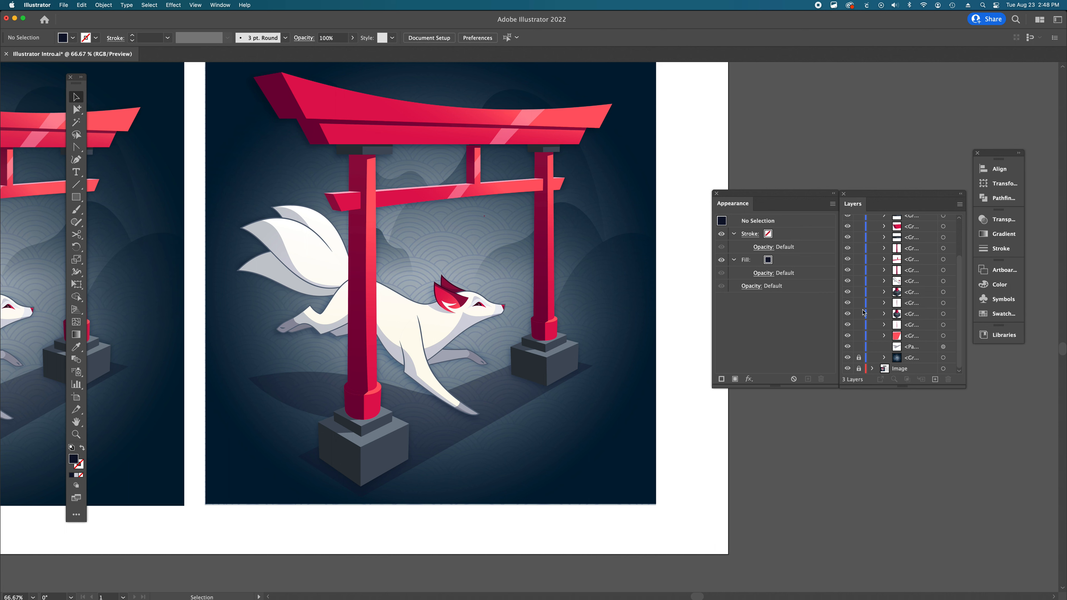
{"action": "scroll", "coordinate": [899, 317], "scroll_direction": "up", "scroll_amount": 10}
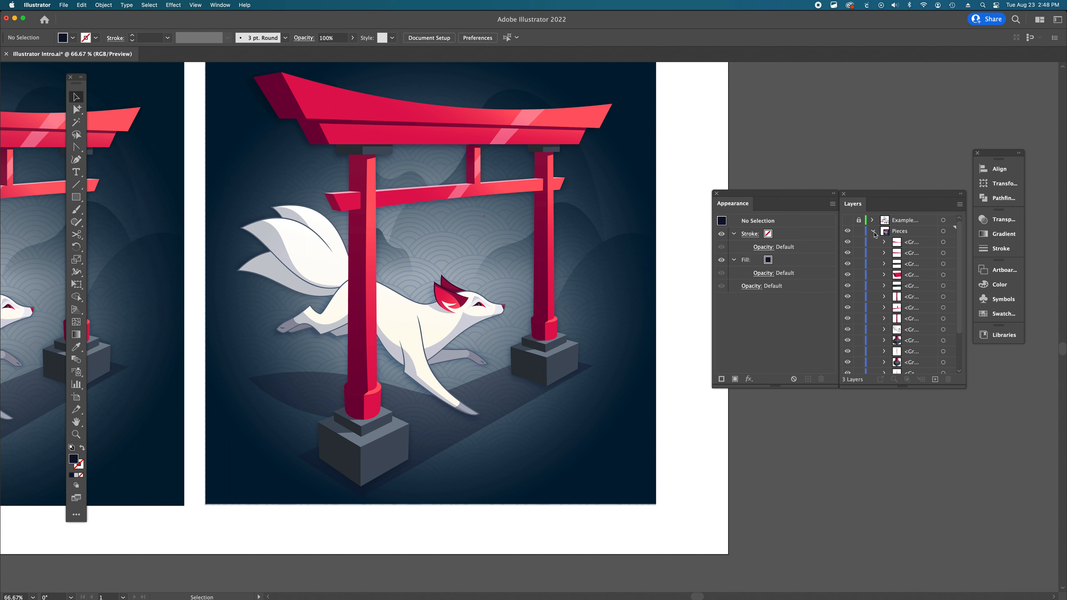
- Collapse the Pieces layer and zoom out to compare the recreated illustration with the example image
{"action": "left_click", "coordinate": [873, 232]}
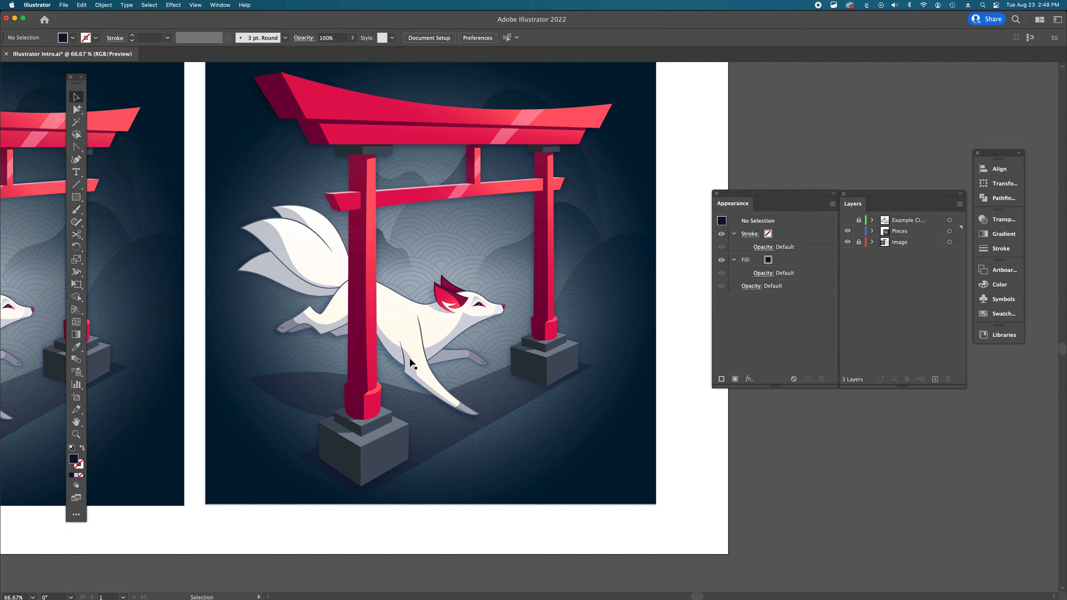
{"action": "scroll", "coordinate": [454, 340], "scroll_direction": "left", "scroll_amount": 3}
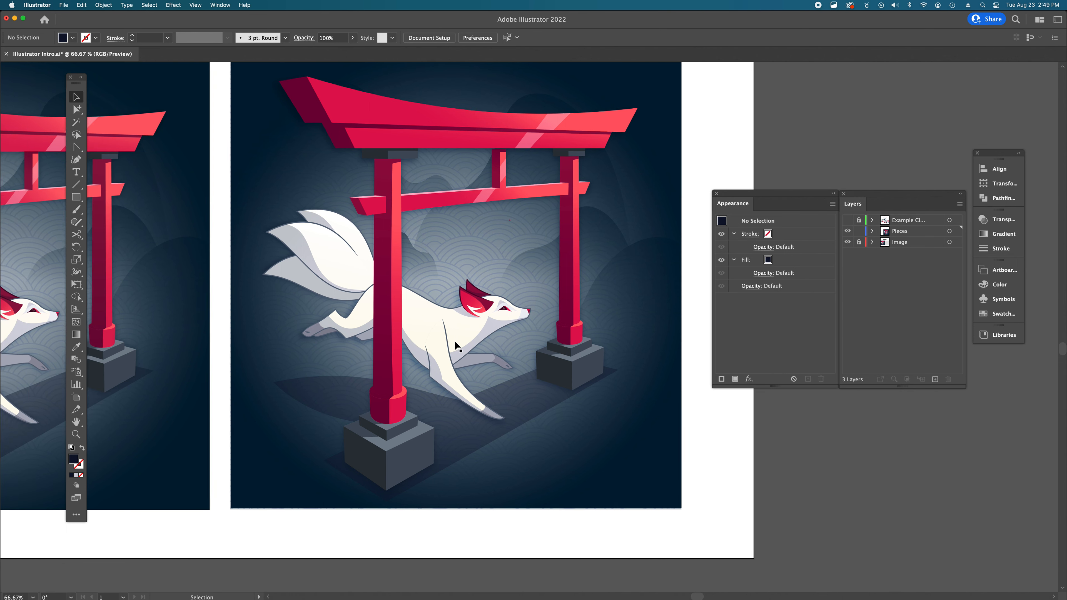
{"action": "left_click", "coordinate": [415, 337], "text": "alt+super"}
{"action": "left_click", "coordinate": [463, 335], "text": "alt+super"}
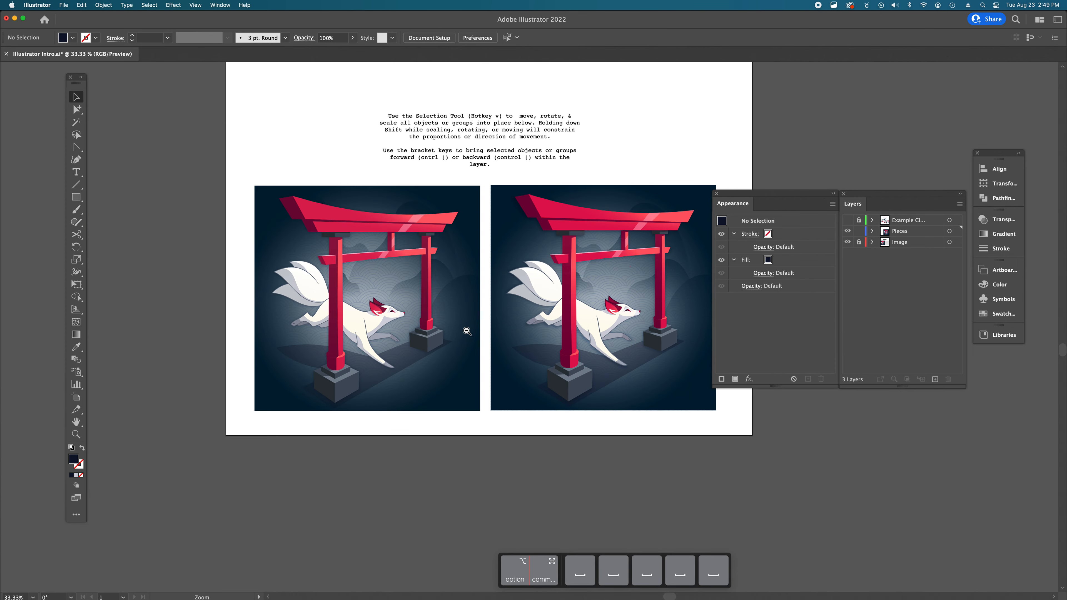
{"action": "left_click", "coordinate": [467, 332], "text": "alt+super"}
{"action": "left_click_drag", "start_coordinate": [595, 407], "coordinate": [496, 469]}
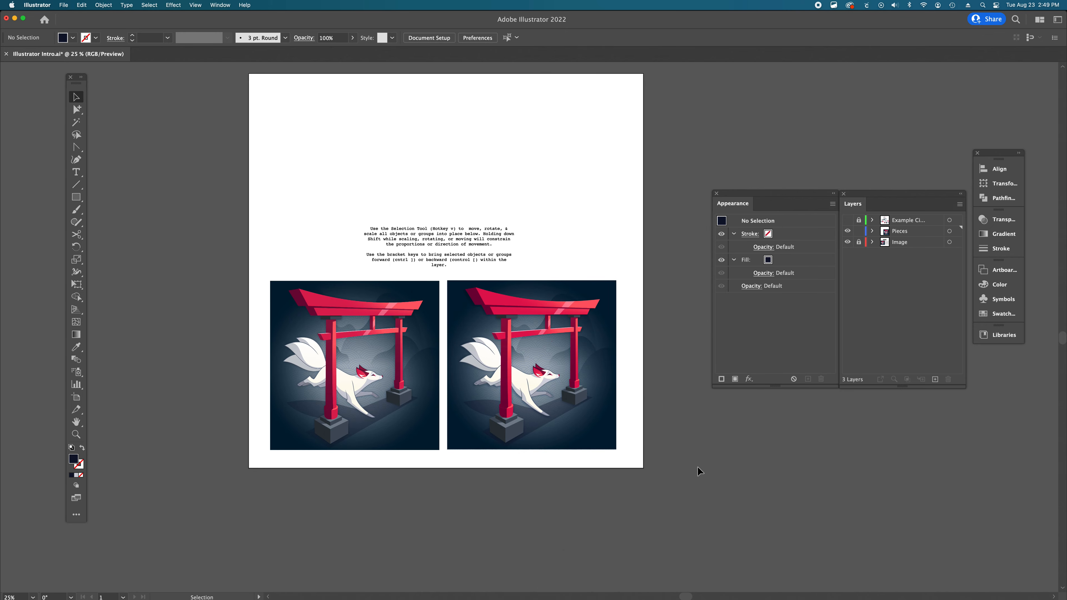